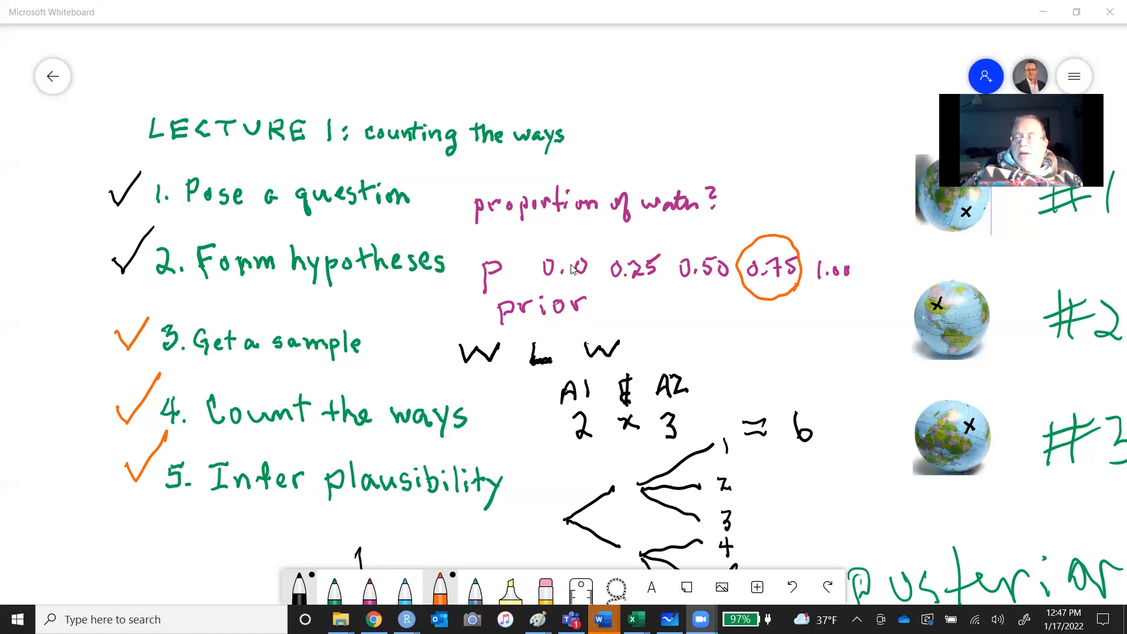
- Draw an orange downward arrow above the column of coloured circles in the hypothesis table
left_click(123, 530)
key("Tab")
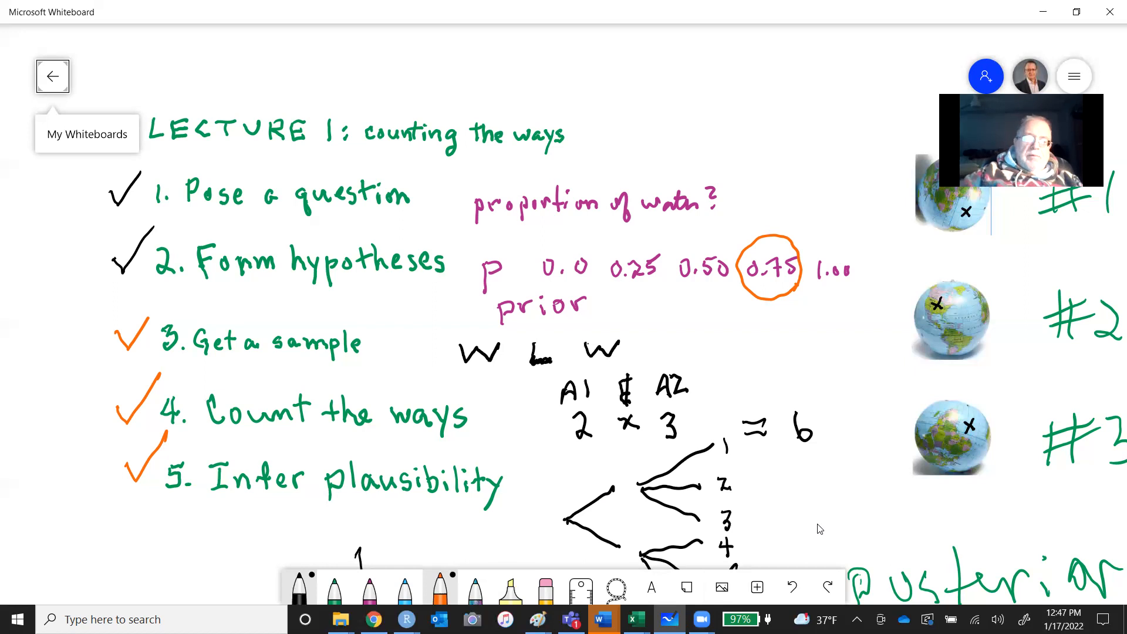
scroll(821, 529, "down", 5)
scroll(820, 529, "down", 3)
scroll(820, 529, "right", 2)
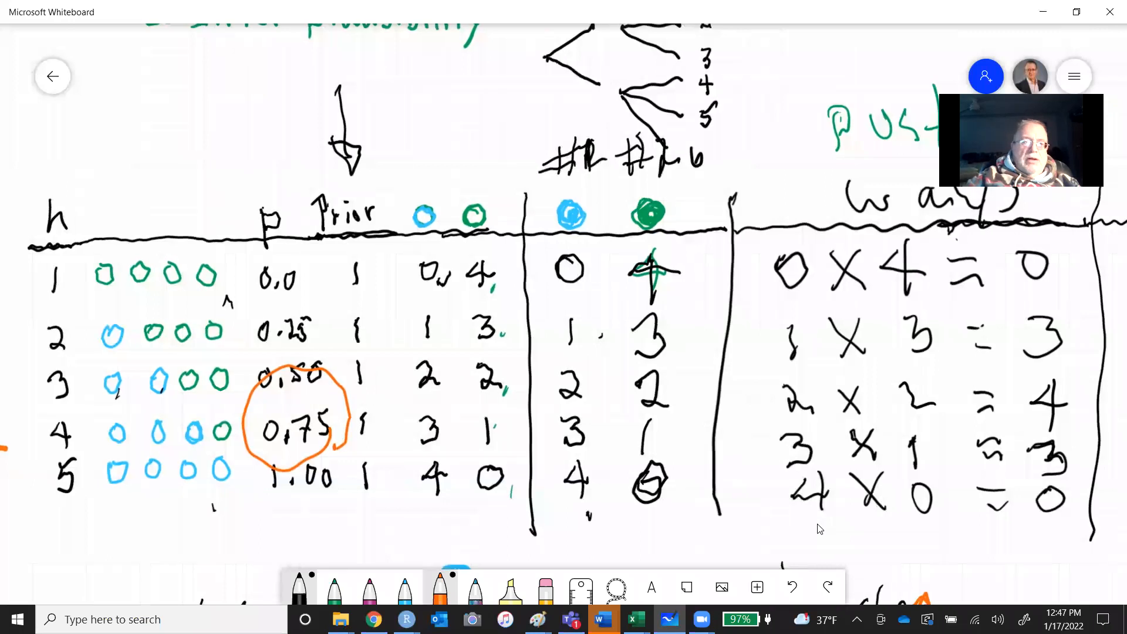
scroll(820, 529, "left", 1)
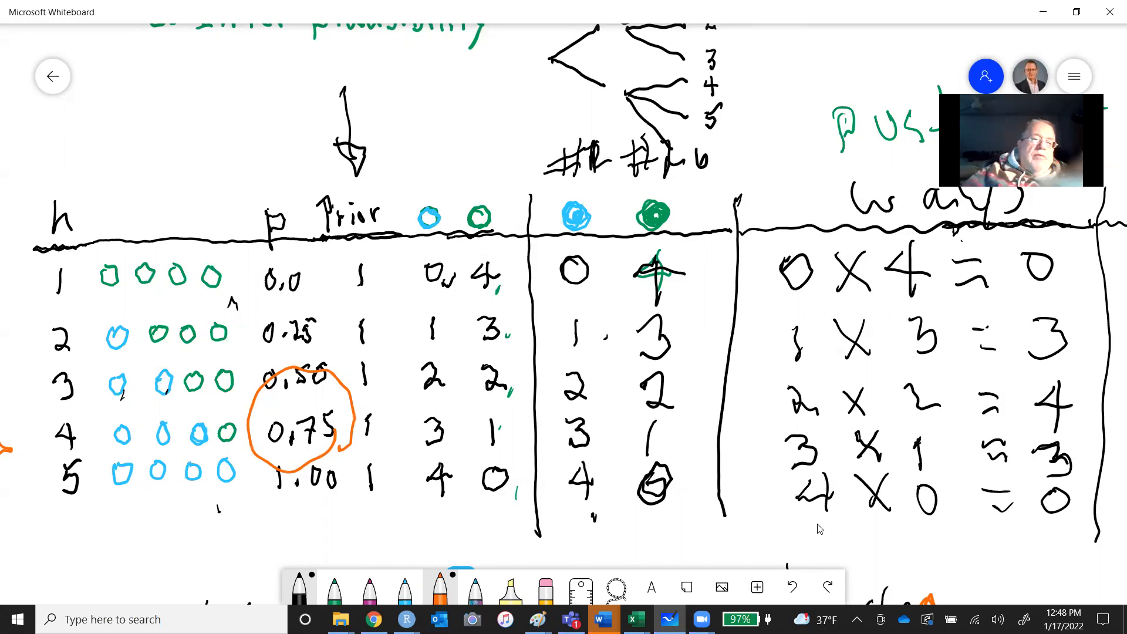
mouse_move(166, 127)
left_mouse_down()
mouse_move(172, 202)
mouse_move(185, 203)
left_mouse_up()
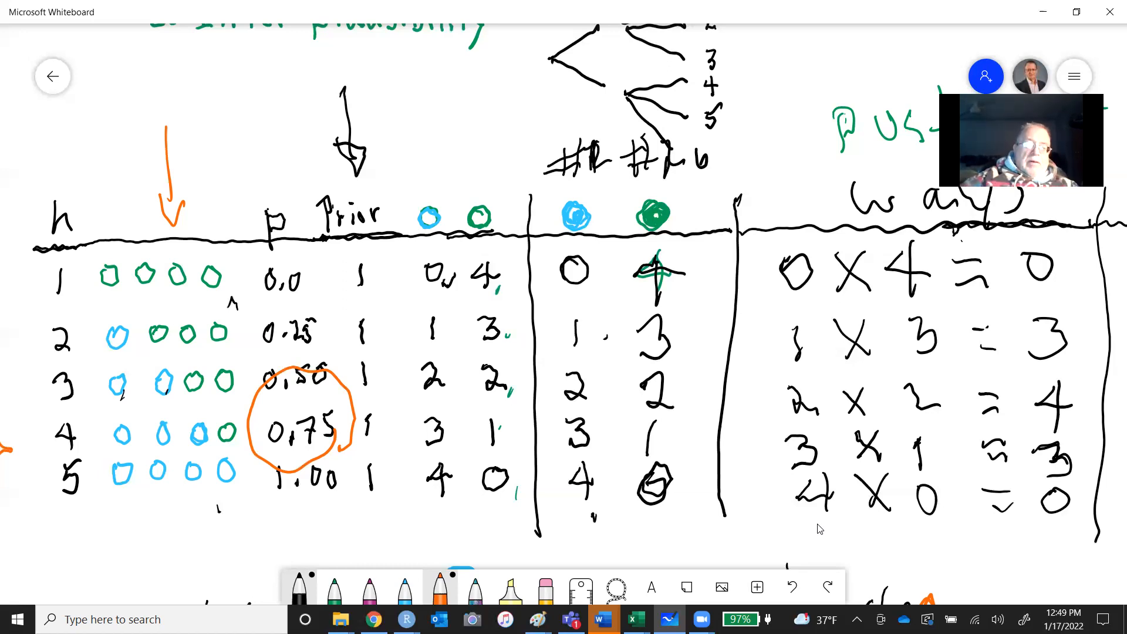
- Examine the two density plots below the table, comparing the rising blue line with the falling green line
scroll(820, 529, "down", 7)
scroll(821, 529, "right", 5)
scroll(820, 528, "down", 2)
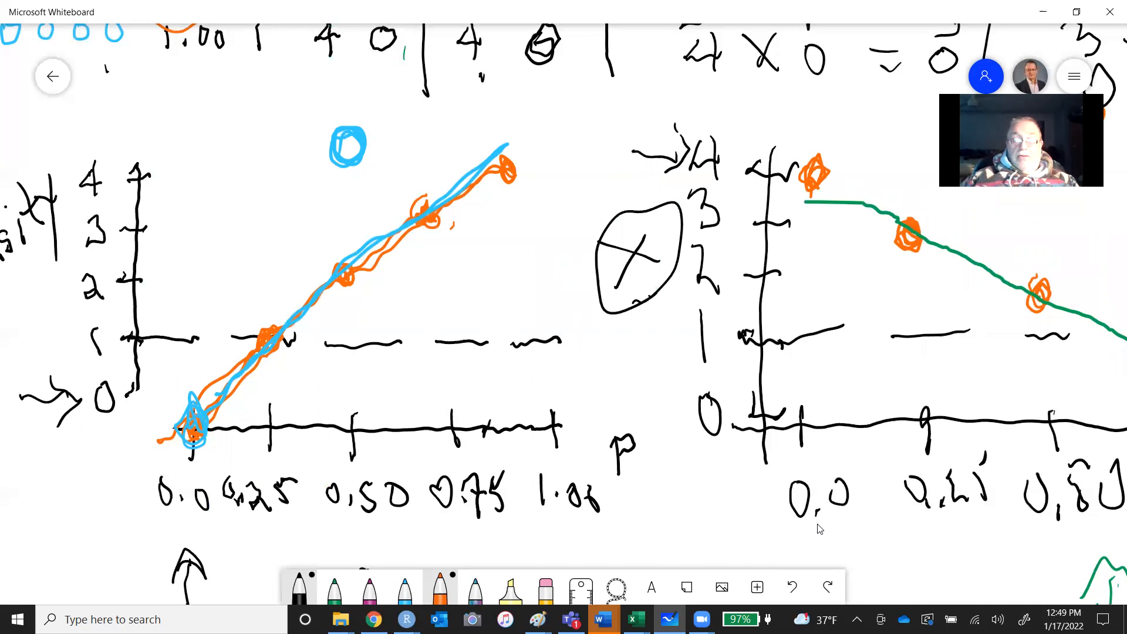
scroll(820, 529, "right", 3)
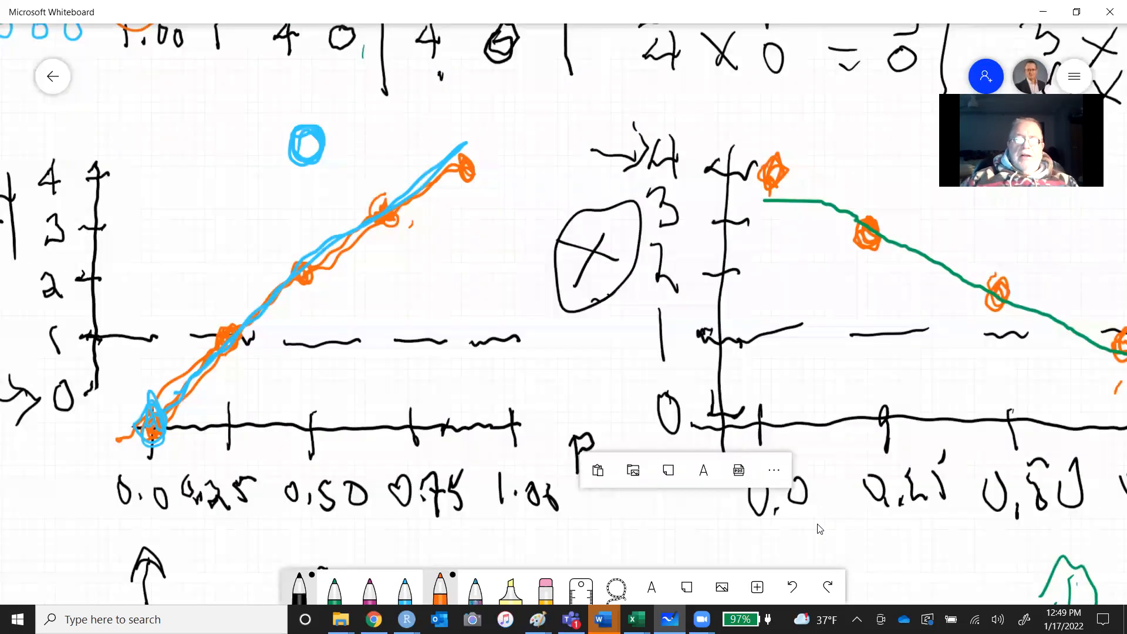
scroll(820, 529, "down", 3)
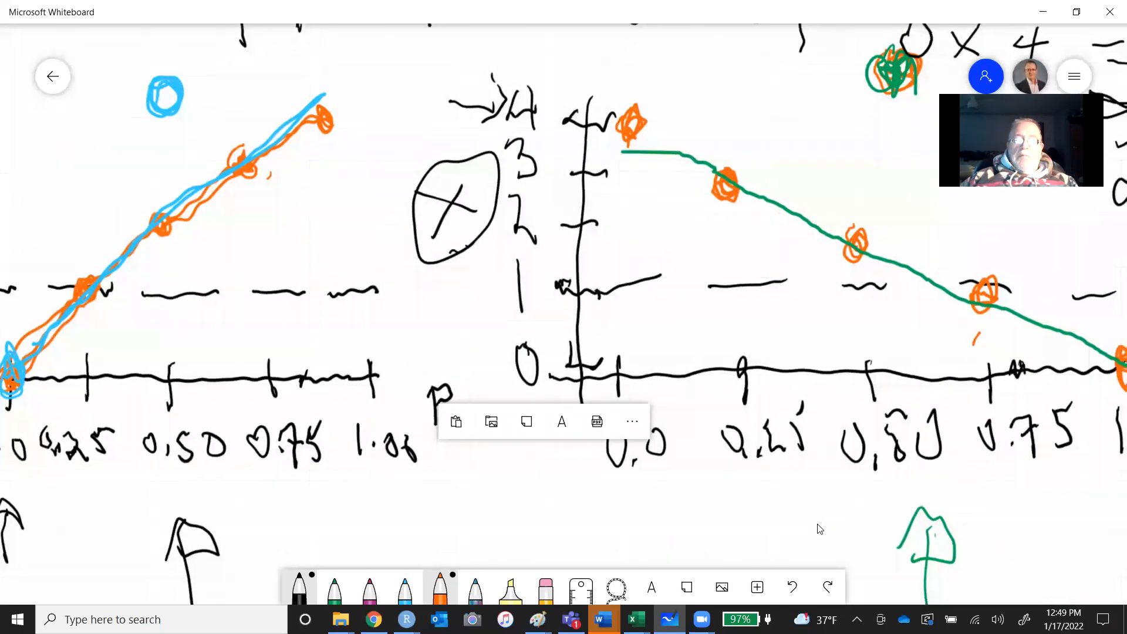
scroll(820, 529, "down", 1)
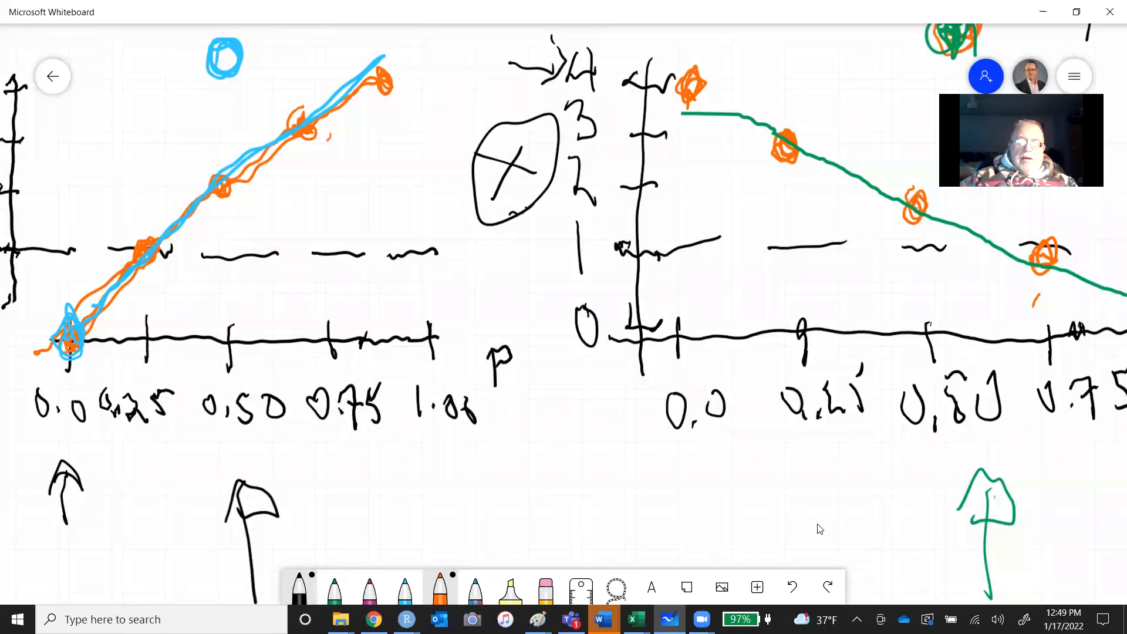
scroll(820, 529, "down", 3)
scroll(820, 529, "down", 3)
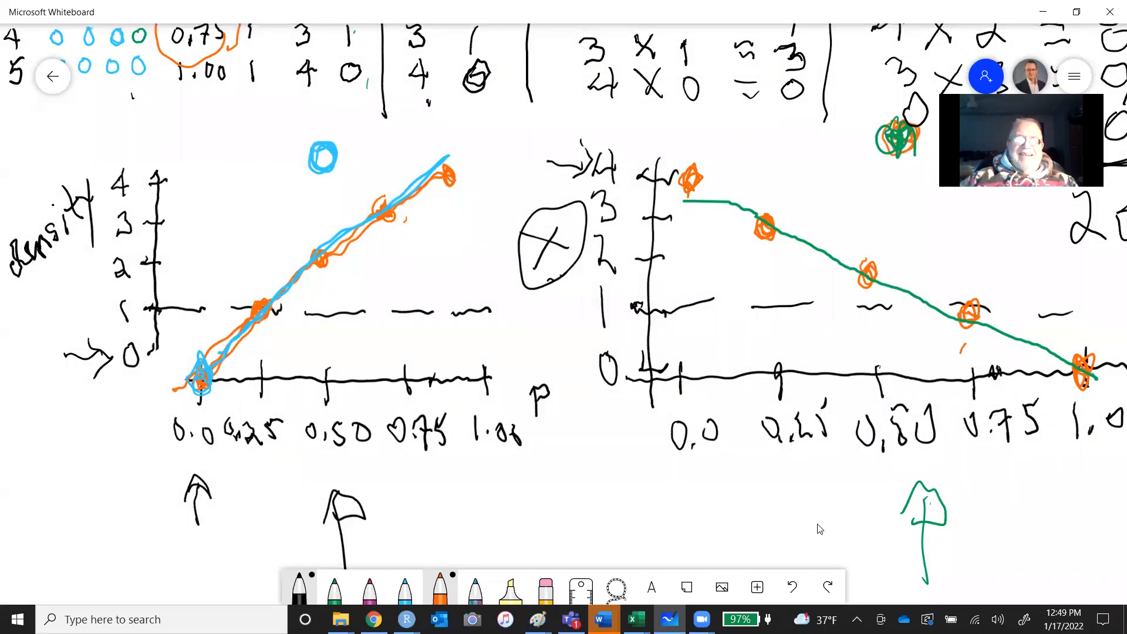
scroll(820, 529, "right", 1)
scroll(820, 529, "left", 1)
scroll(821, 529, "right", 1)
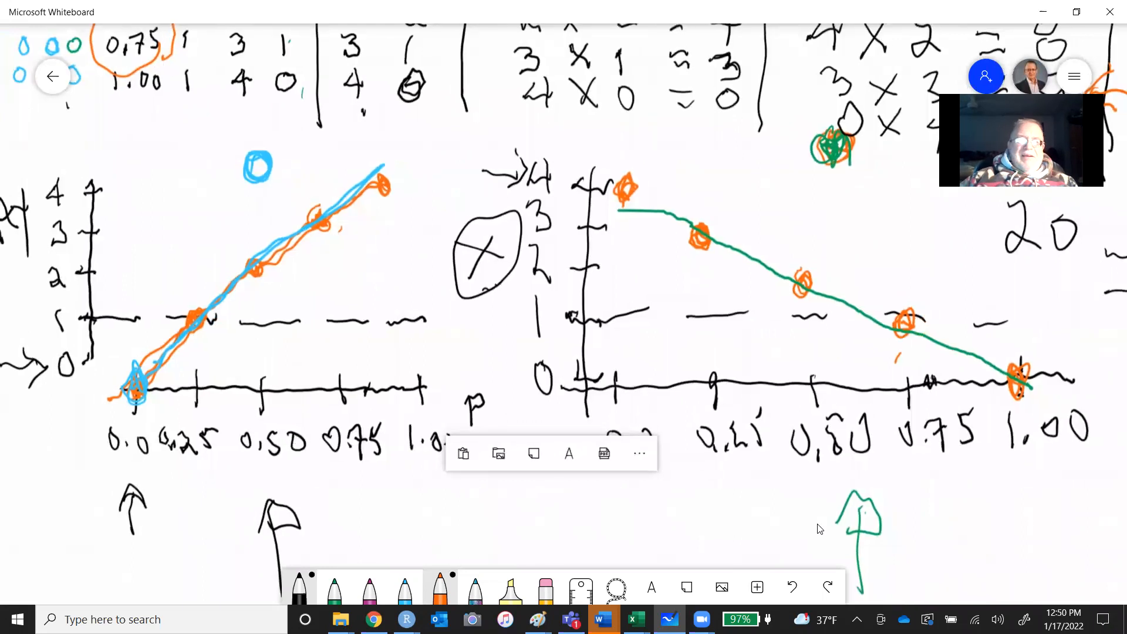
scroll(820, 529, "left", 1)
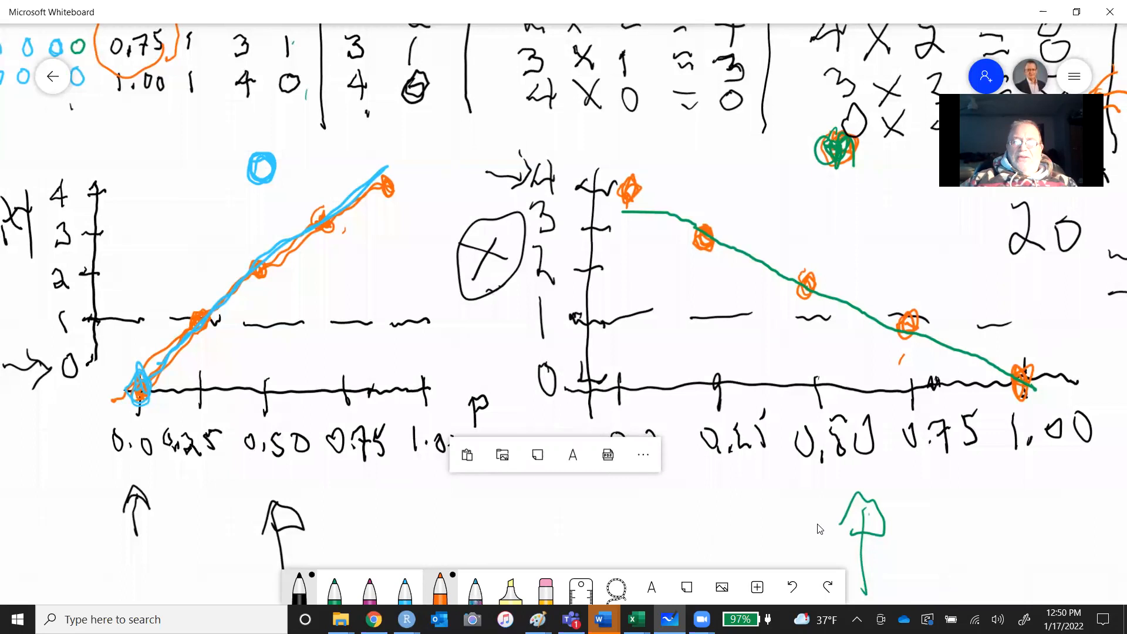
scroll(820, 529, "left", 3)
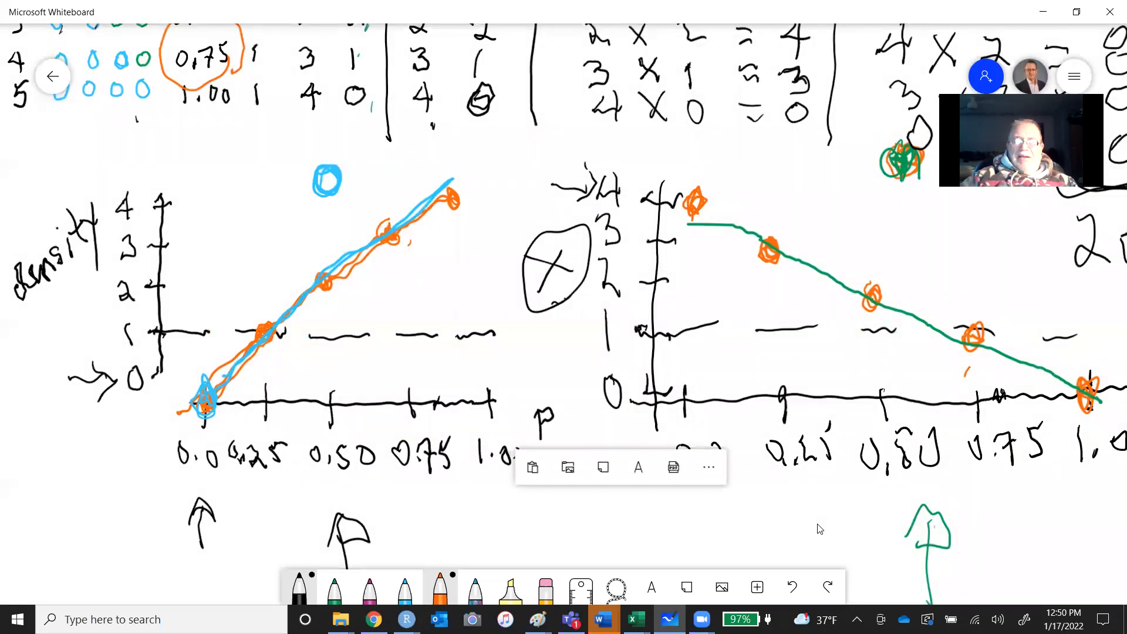
left_click(820, 529)
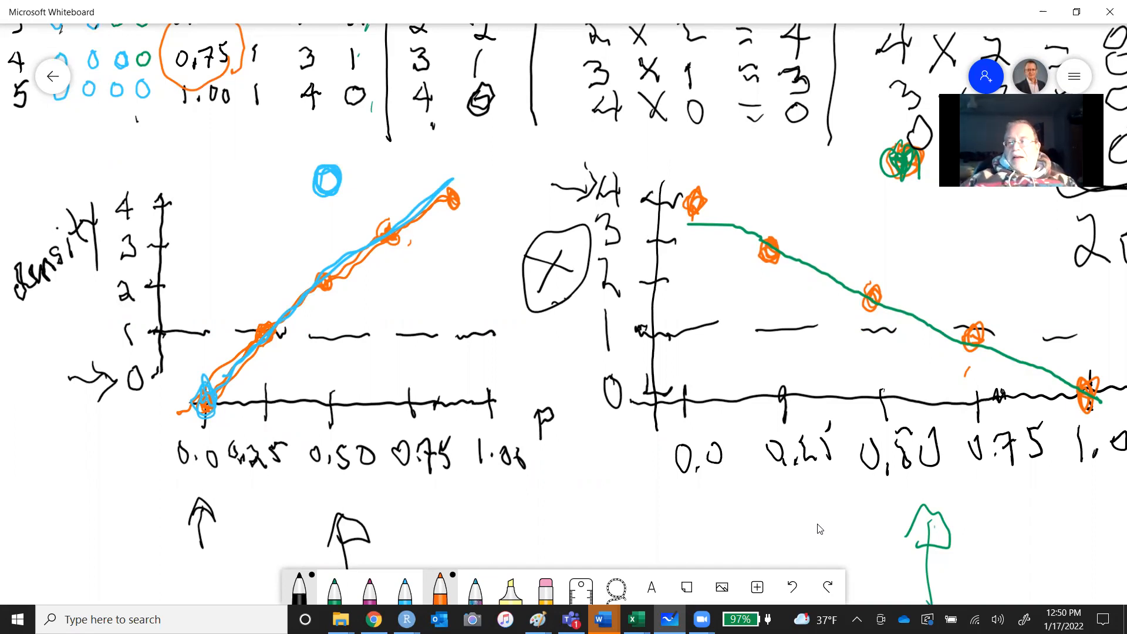
- Handwrite the two cited authors' names in orange, one beneath the other, below the gap between the green-line and hump-shaped plots
scroll(820, 529, "right", 5)
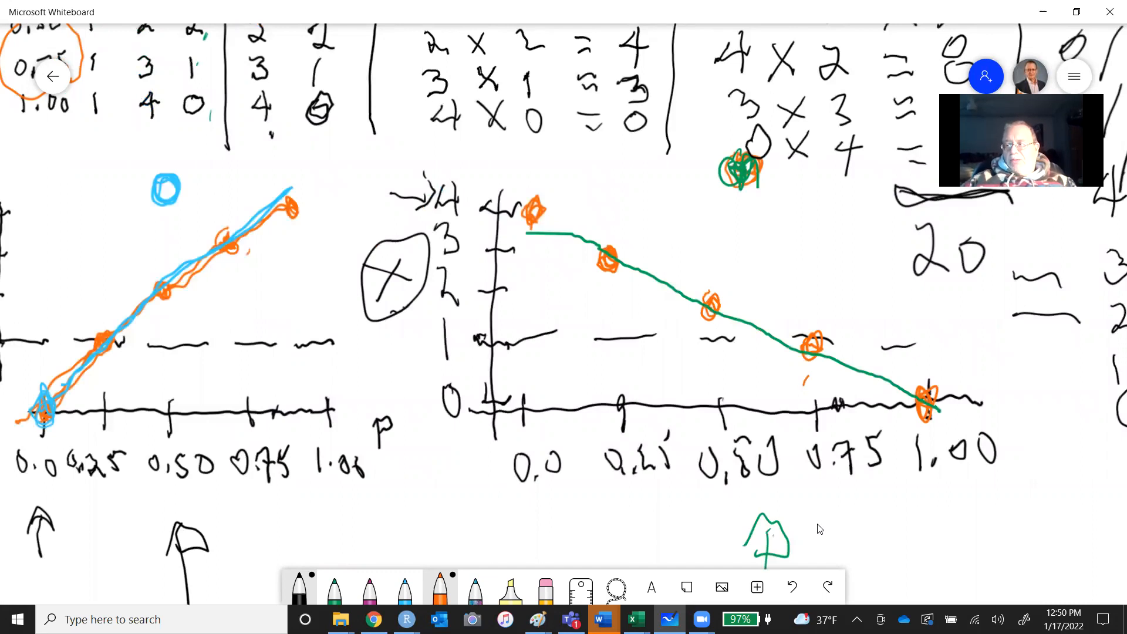
mouse_move(881, 529)
left_mouse_down()
mouse_move(895, 515)
mouse_move(939, 522)
mouse_move(942, 510)
mouse_move(959, 529)
mouse_move(977, 508)
mouse_move(995, 540)
mouse_move(1012, 510)
mouse_move(1021, 523)
mouse_move(1045, 507)
mouse_move(1058, 521)
mouse_move(1091, 517)
left_mouse_up()
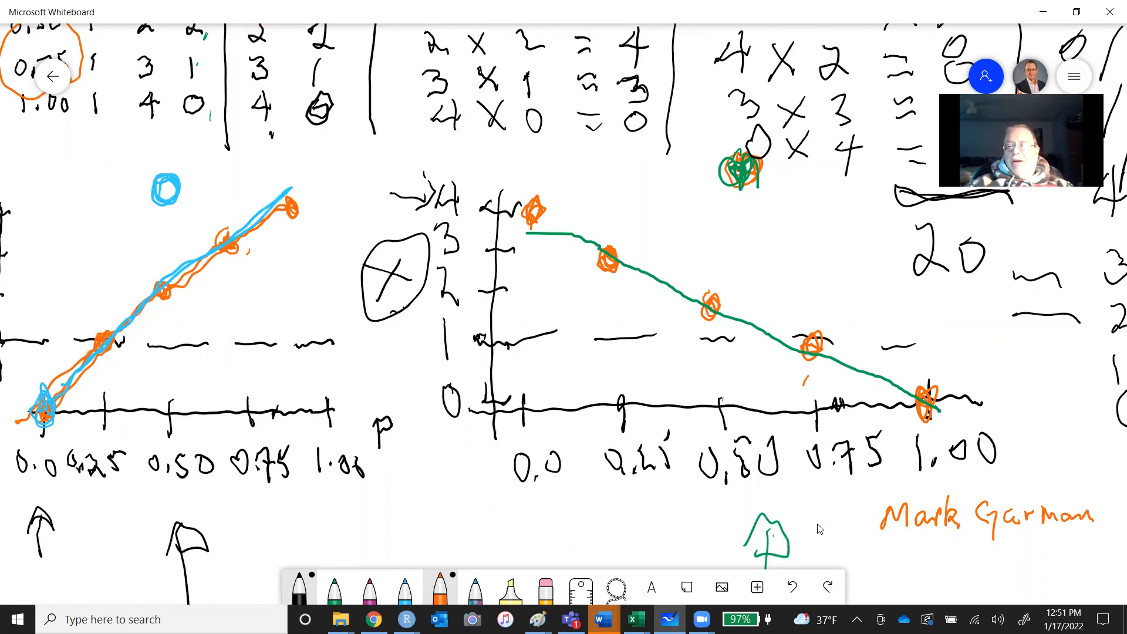
scroll(820, 529, "right", 5)
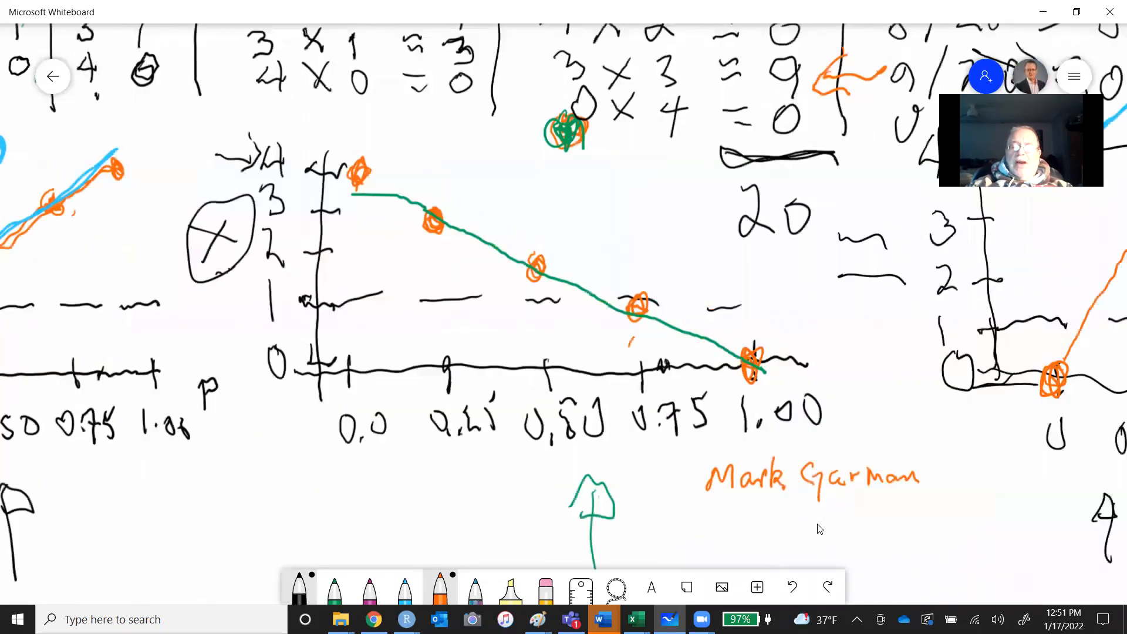
scroll(820, 529, "right", 5)
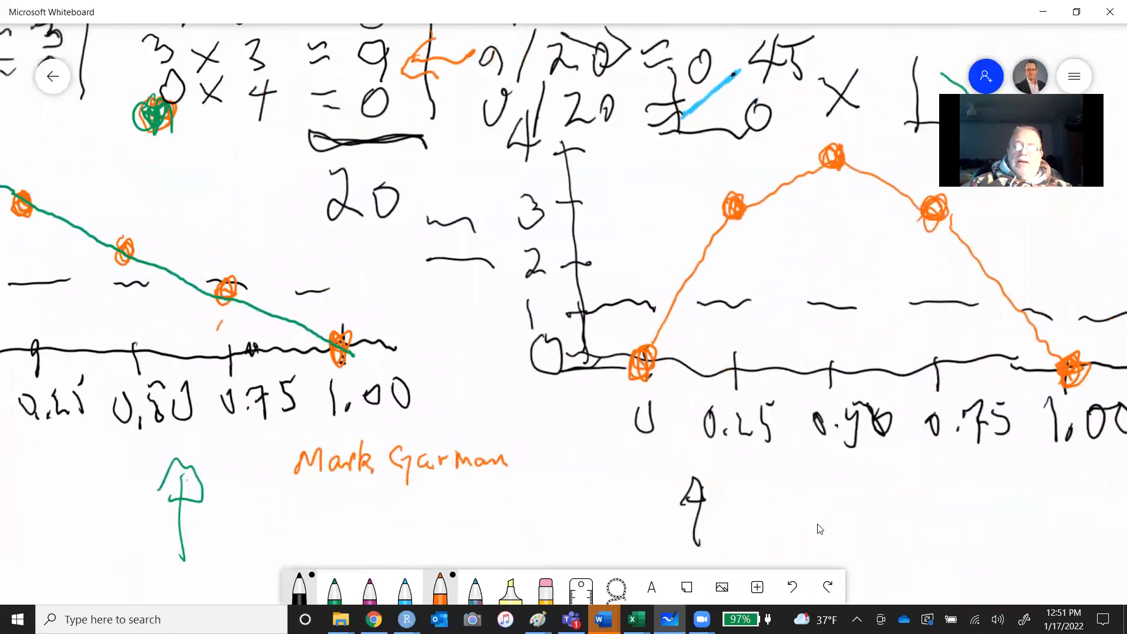
scroll(820, 530, "left", 1)
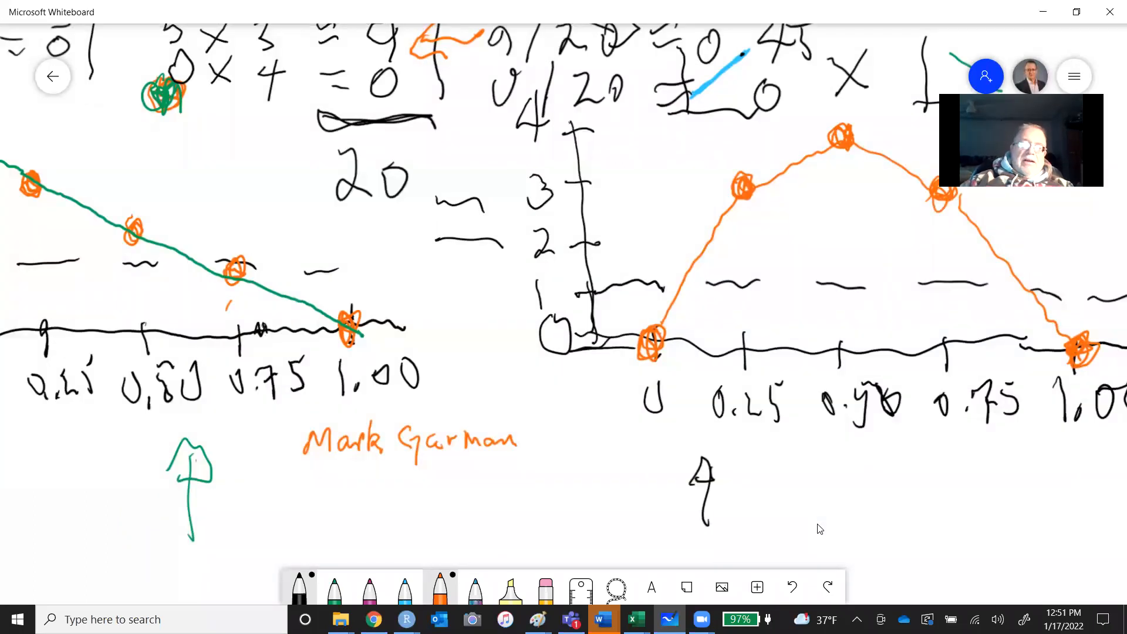
mouse_move(464, 483)
left_mouse_down()
mouse_move(453, 511)
mouse_move(472, 479)
mouse_move(494, 509)
mouse_move(514, 497)
mouse_move(515, 532)
left_mouse_up()
left_click_drag(532, 494, 549, 507)
mouse_move(555, 500)
left_mouse_down()
mouse_move(561, 492)
mouse_move(579, 508)
left_mouse_up()
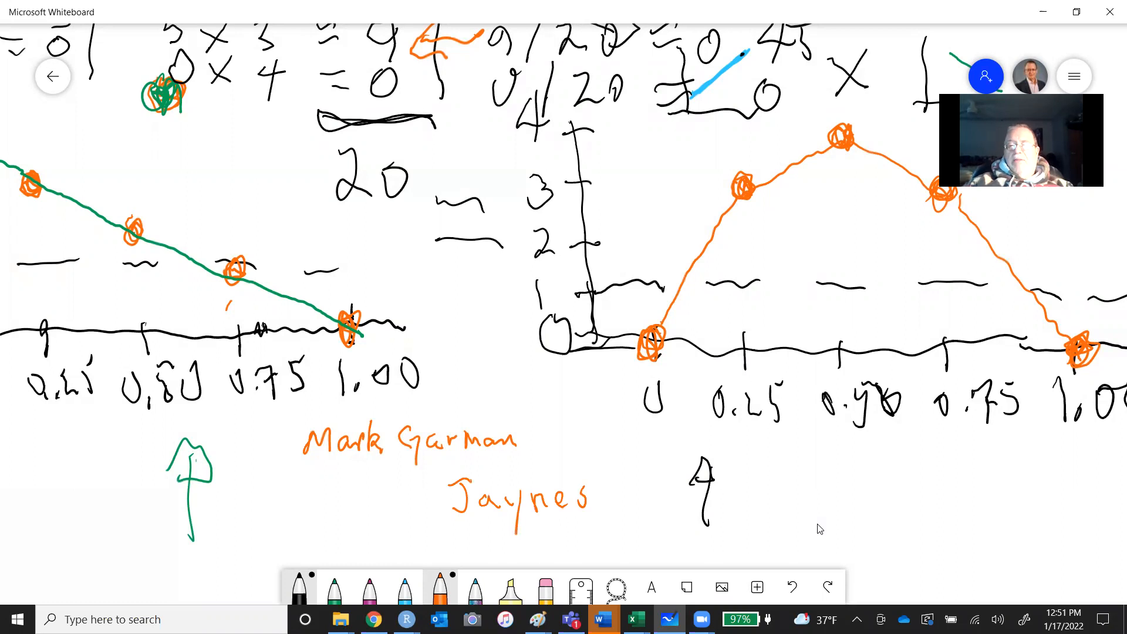
- Draw a short orange arrow pointing down at the small green-line plot above the hump-shaped curve
scroll(821, 529, "right", 8)
scroll(820, 529, "right", 4)
scroll(821, 529, "up", 1)
scroll(820, 529, "right", 1)
scroll(820, 529, "left", 2)
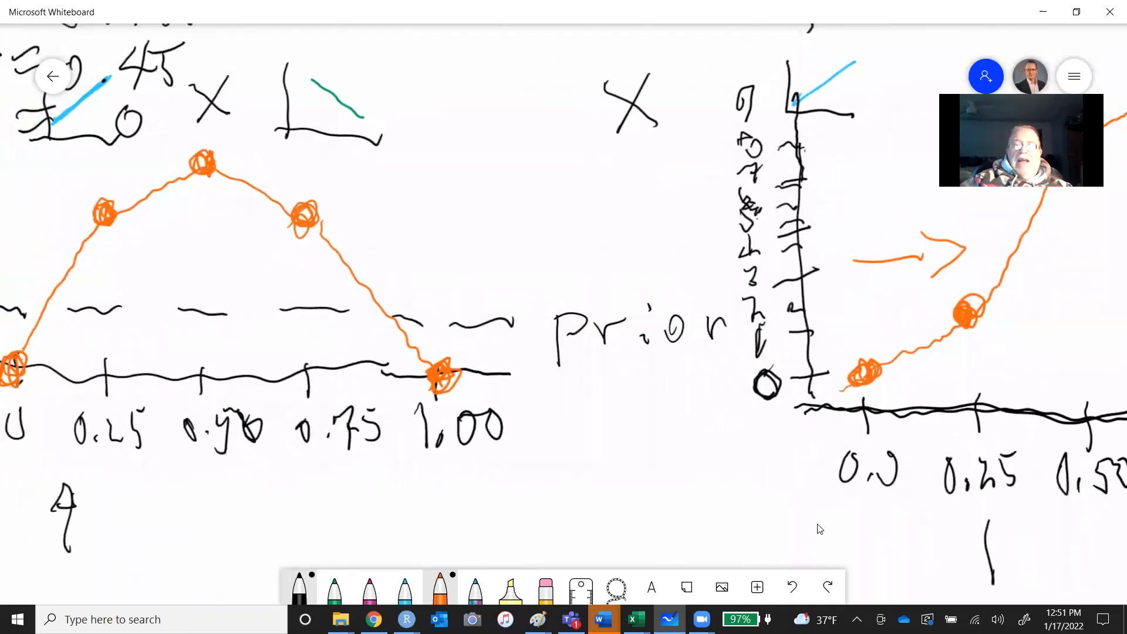
scroll(820, 529, "left", 1)
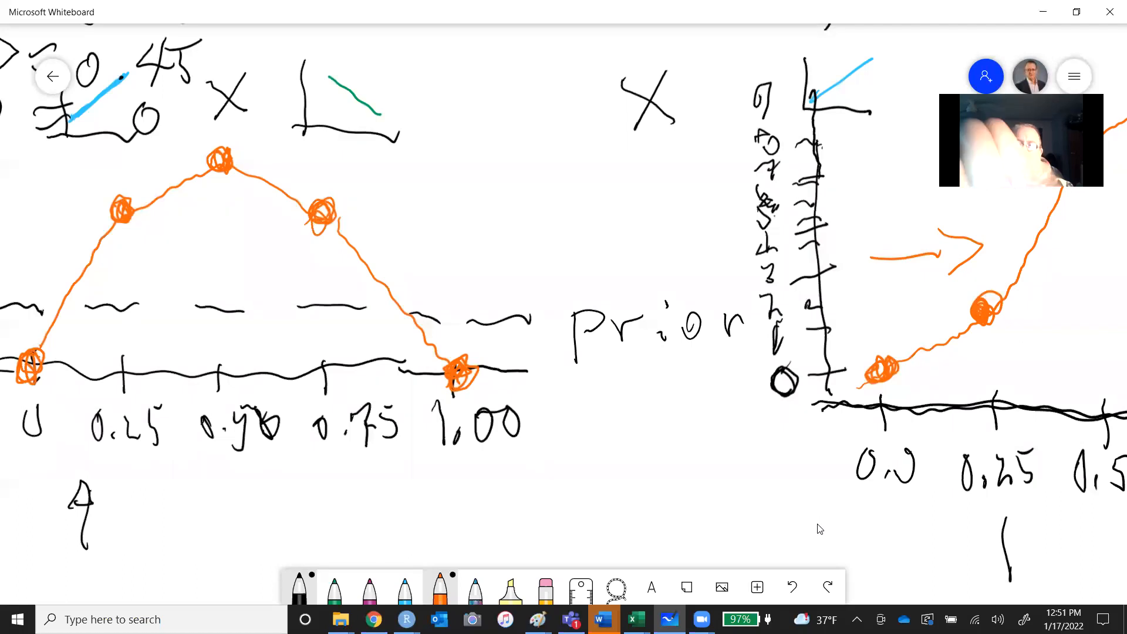
mouse_move(420, 40)
left_mouse_down()
mouse_move(398, 86)
mouse_move(415, 86)
left_mouse_up()
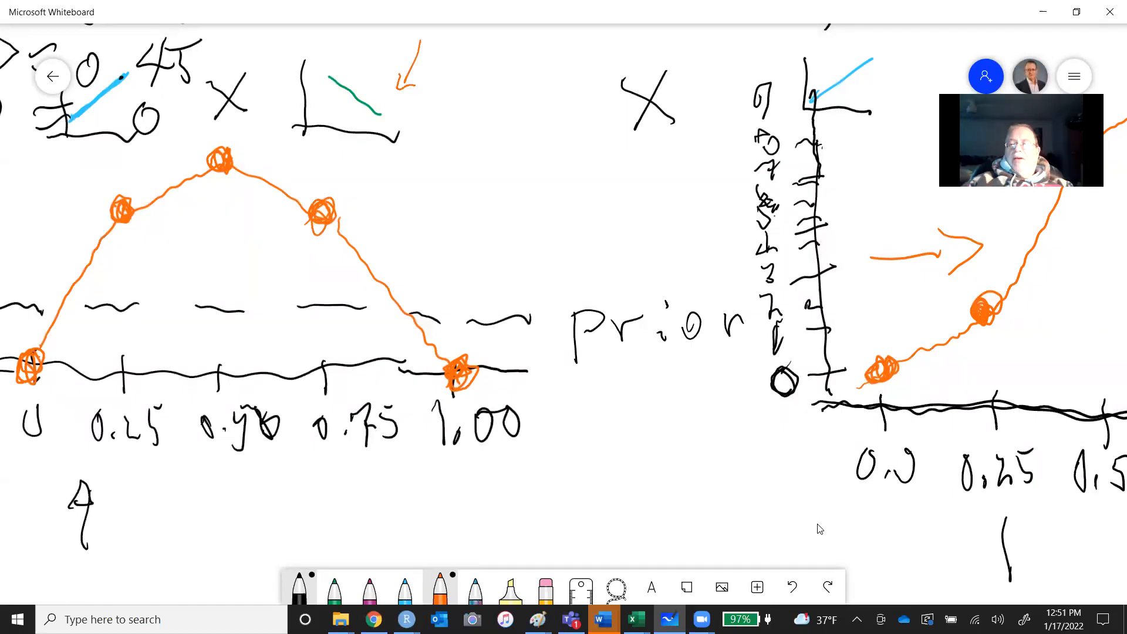
- Draw an orange arrow leading from the last plot to new axes holding a smooth curve that peaks towards the high end
scroll(820, 529, "right", 10)
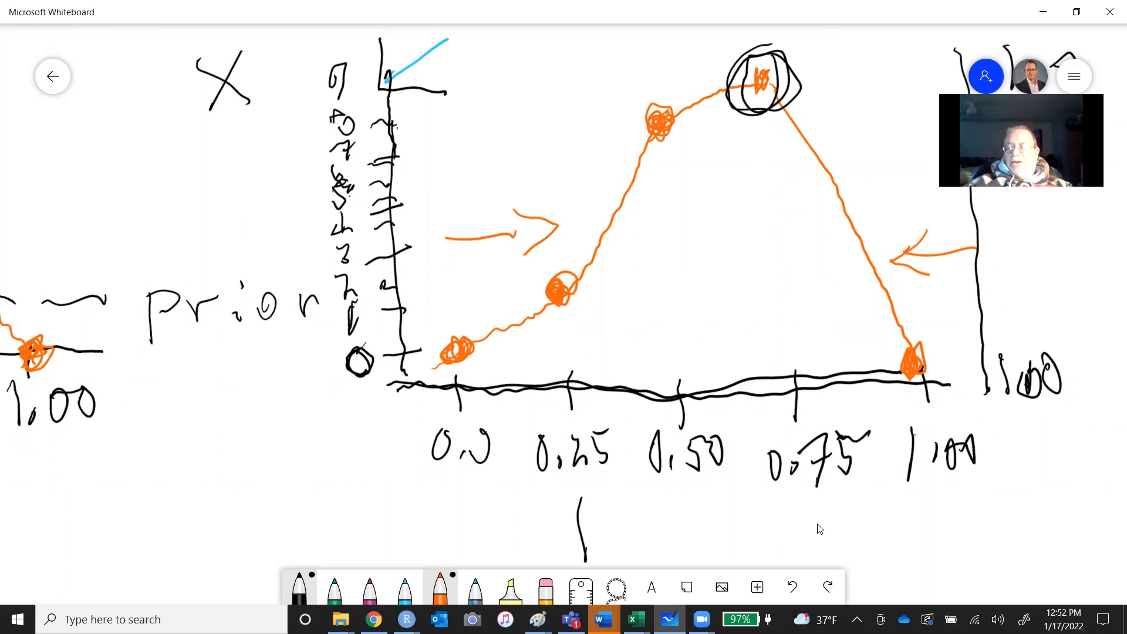
scroll(820, 529, "right", 10)
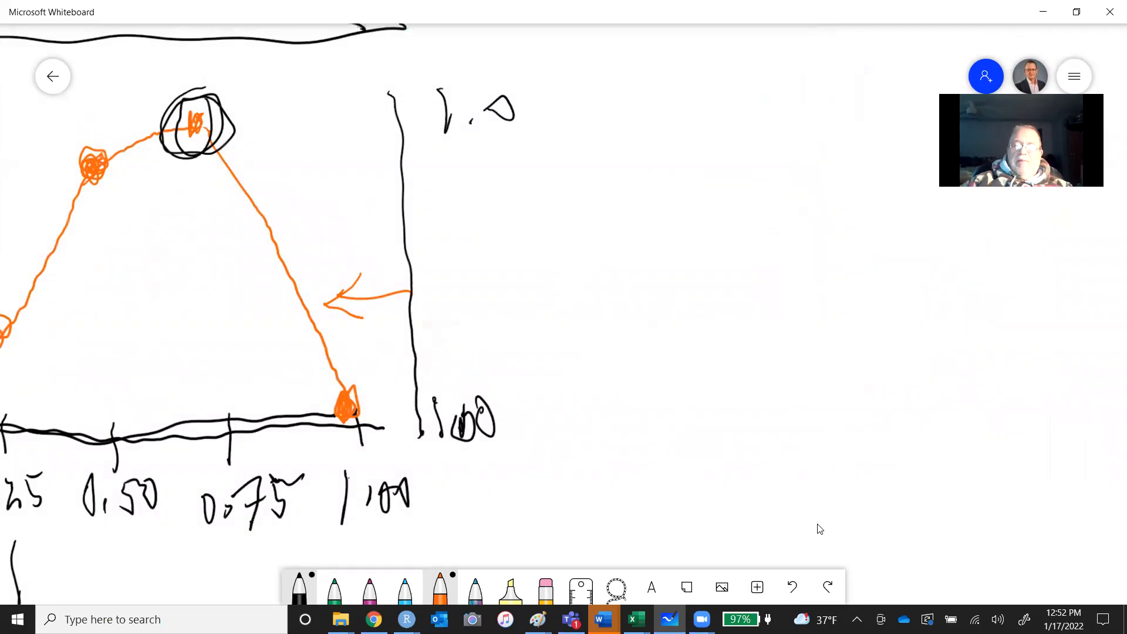
mouse_move(498, 268)
left_mouse_down()
mouse_move(587, 267)
mouse_move(573, 279)
left_mouse_up()
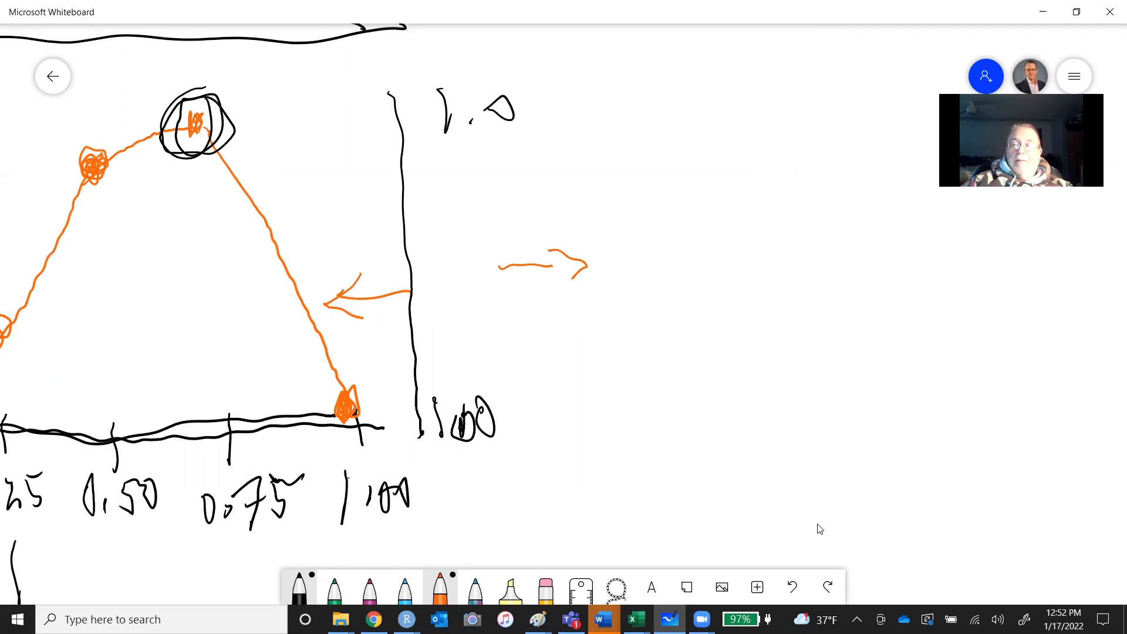
mouse_move(642, 99)
left_mouse_down()
mouse_move(648, 442)
mouse_move(752, 423)
mouse_move(1015, 420)
left_mouse_up()
mouse_move(669, 398)
left_mouse_down()
mouse_move(780, 335)
mouse_move(877, 183)
mouse_move(928, 176)
mouse_move(968, 356)
mouse_move(1004, 401)
left_mouse_up()
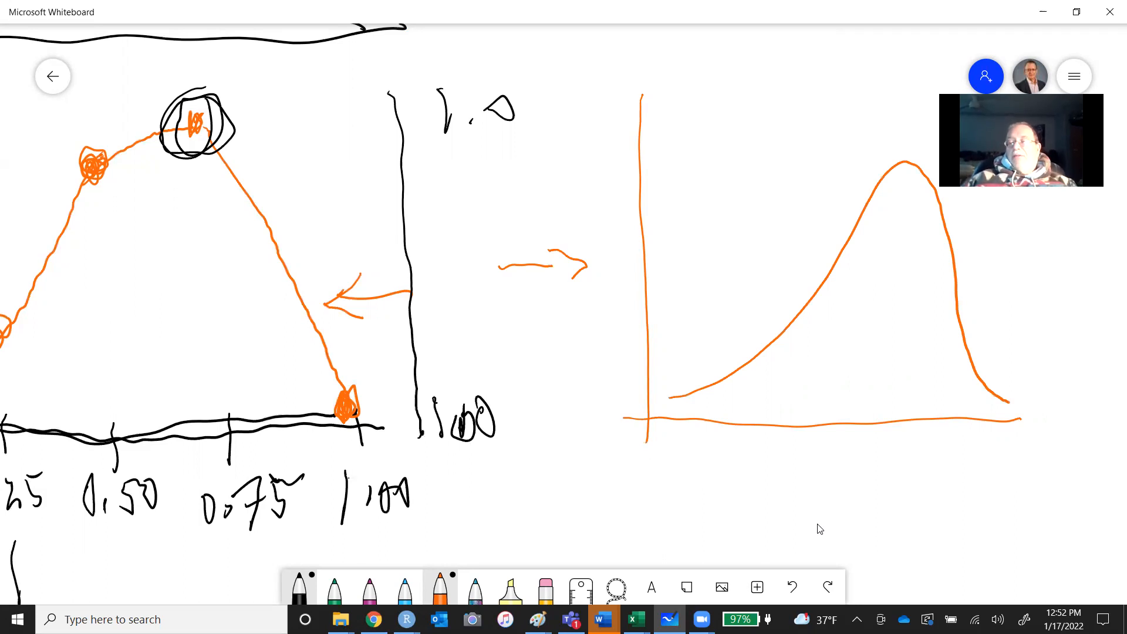
- Label the new plot's horizontal axis with 1000 and p, and add outward arrows ending at 0 and 1
mouse_move(796, 446)
left_mouse_down()
mouse_move(796, 474)
mouse_move(821, 451)
mouse_move(853, 448)
left_mouse_up()
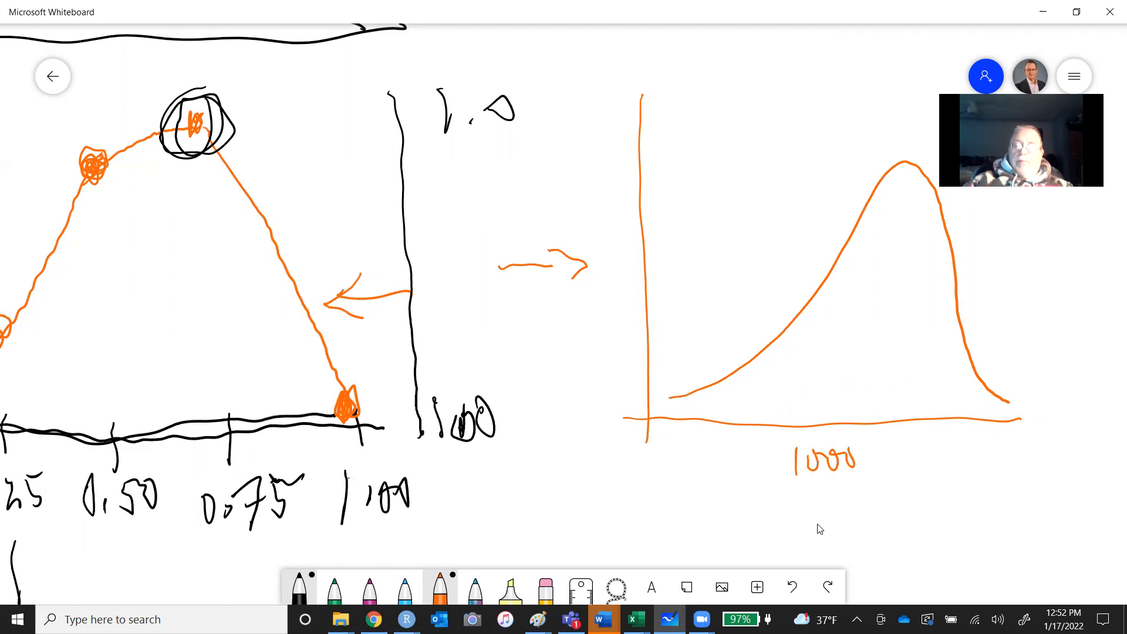
left_click_drag(819, 497, 822, 524)
left_click_drag(819, 497, 822, 509)
mouse_move(895, 478)
left_mouse_down()
mouse_move(993, 480)
mouse_move(972, 490)
left_mouse_up()
mouse_move(771, 479)
left_mouse_down()
mouse_move(684, 477)
mouse_move(707, 494)
left_mouse_up()
mouse_move(710, 455)
left_mouse_down()
mouse_move(677, 476)
mouse_move(666, 465)
left_mouse_up()
left_click_drag(1013, 458, 1015, 502)
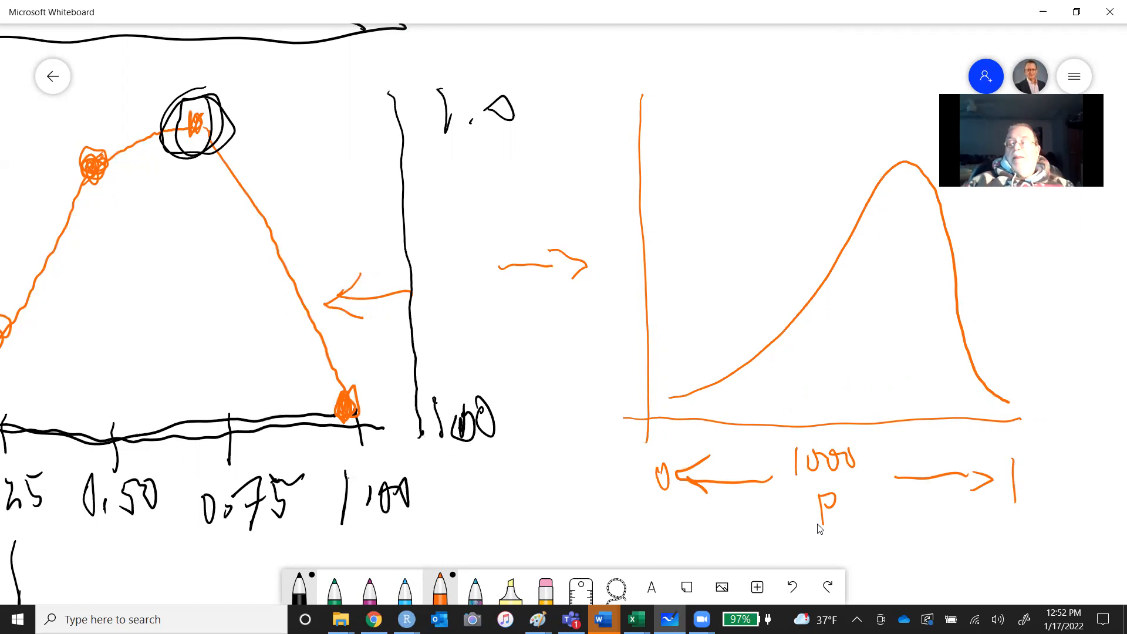
- Draw a double-headed vertical arrow beside the new plot's vertical axis and label it Density
left_click_drag(612, 130, 618, 397)
mouse_move(608, 376)
left_mouse_down()
mouse_move(617, 401)
mouse_move(638, 373)
left_mouse_up()
left_click_drag(601, 152, 628, 173)
mouse_move(558, 203)
left_mouse_down()
mouse_move(562, 224)
mouse_move(622, 202)
left_mouse_up()
left_click_drag(620, 176, 630, 202)
mouse_move(632, 194)
left_mouse_down()
mouse_move(642, 212)
mouse_move(638, 178)
left_mouse_up()
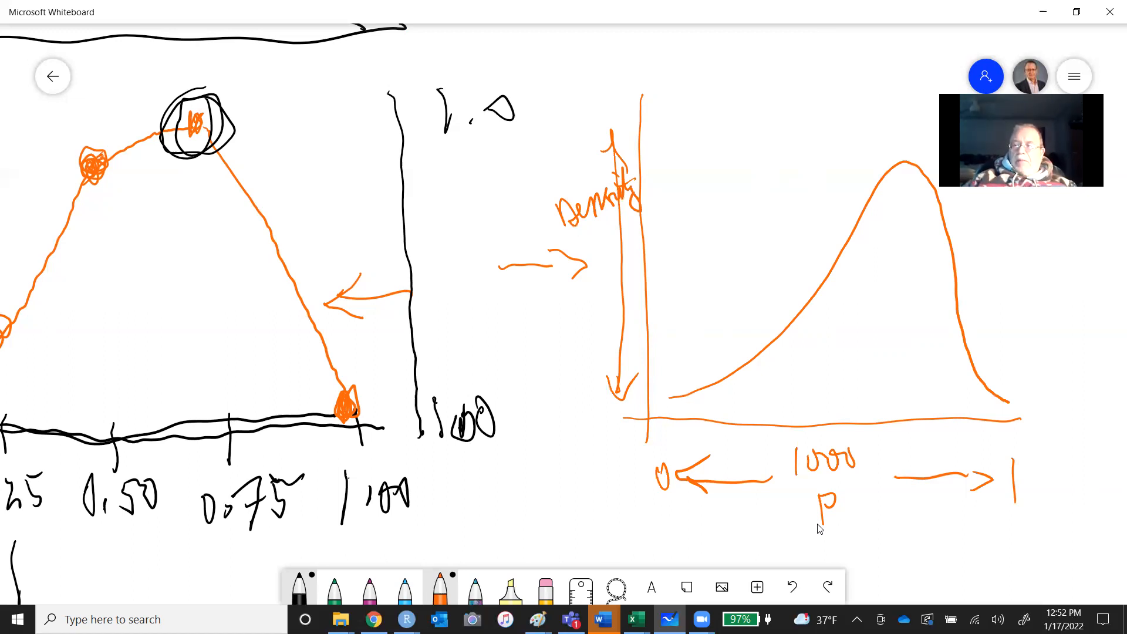
- Draw inward arrows at both sides of the smooth curve and write the underlined heading Mediocristan above it
mouse_move(721, 287)
left_mouse_down()
mouse_move(792, 290)
mouse_move(785, 300)
left_mouse_up()
mouse_move(972, 292)
left_mouse_down()
mouse_move(1021, 289)
mouse_move(990, 307)
left_mouse_up()
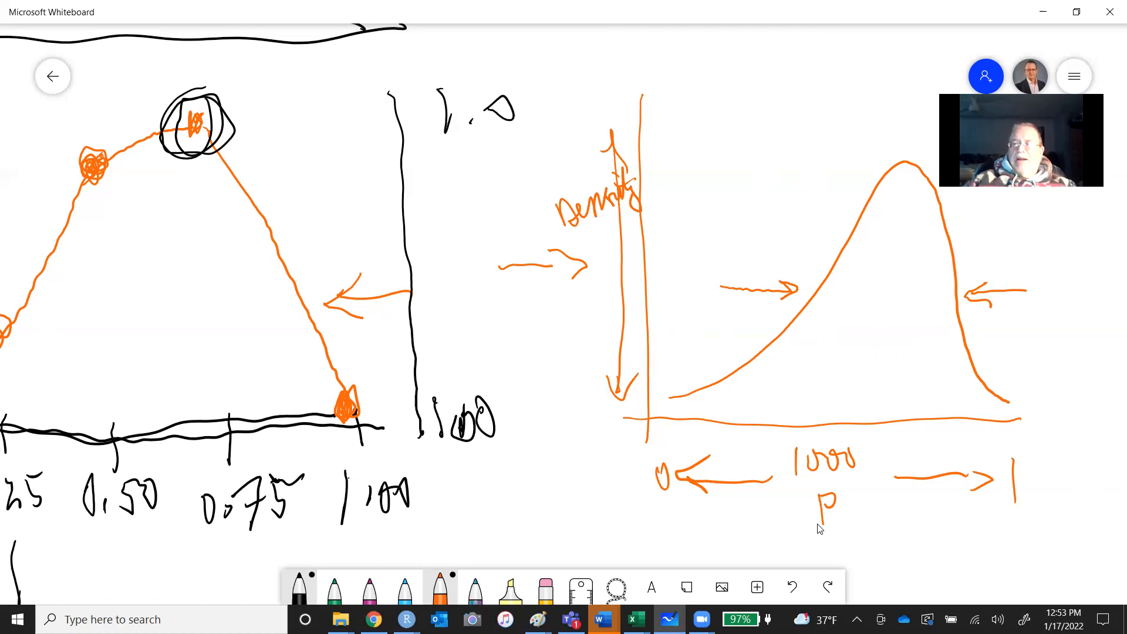
mouse_move(674, 141)
left_mouse_down()
mouse_move(676, 110)
mouse_move(706, 140)
mouse_move(744, 126)
mouse_move(756, 97)
left_mouse_up()
mouse_move(756, 136)
left_mouse_down()
mouse_move(766, 99)
mouse_move(785, 120)
mouse_move(829, 127)
mouse_move(847, 108)
mouse_move(882, 127)
mouse_move(753, 149)
mouse_move(845, 168)
left_mouse_up()
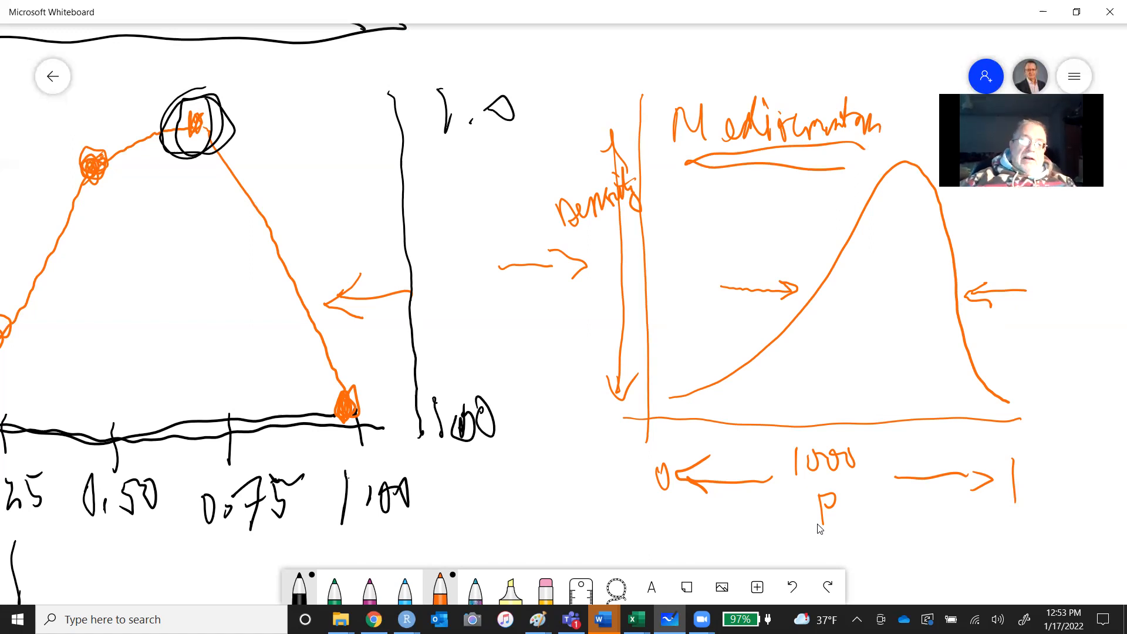
- Handwrite the heading WIRE FRAME in orange in the empty area below the plots
scroll(820, 529, "down", 7)
scroll(821, 529, "left", 6)
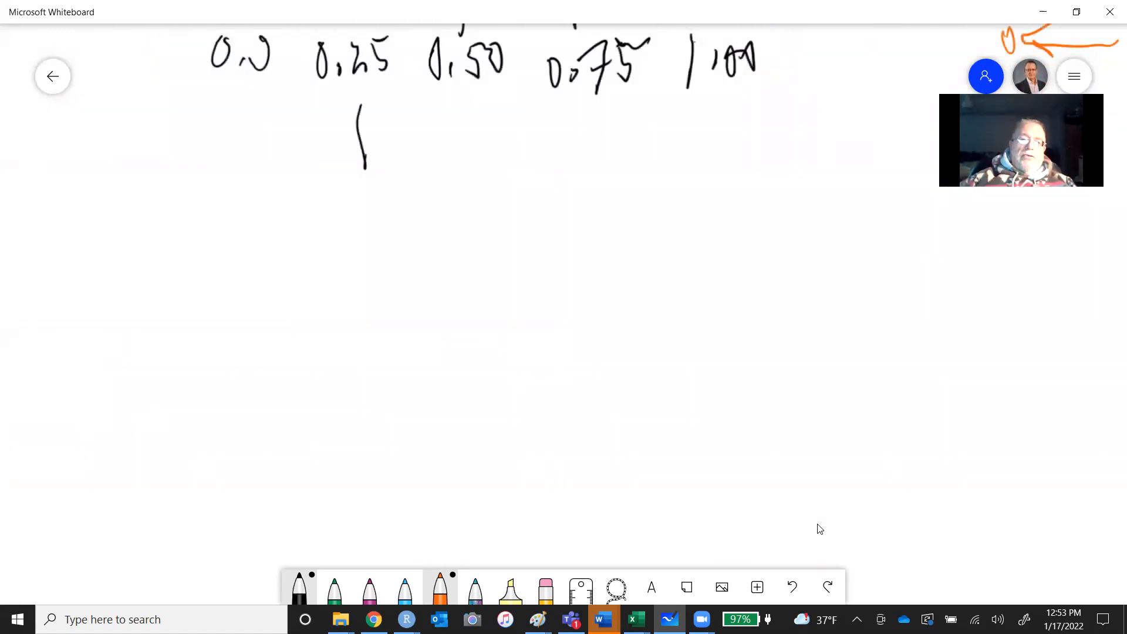
scroll(820, 529, "left", 6)
scroll(820, 529, "down", 1)
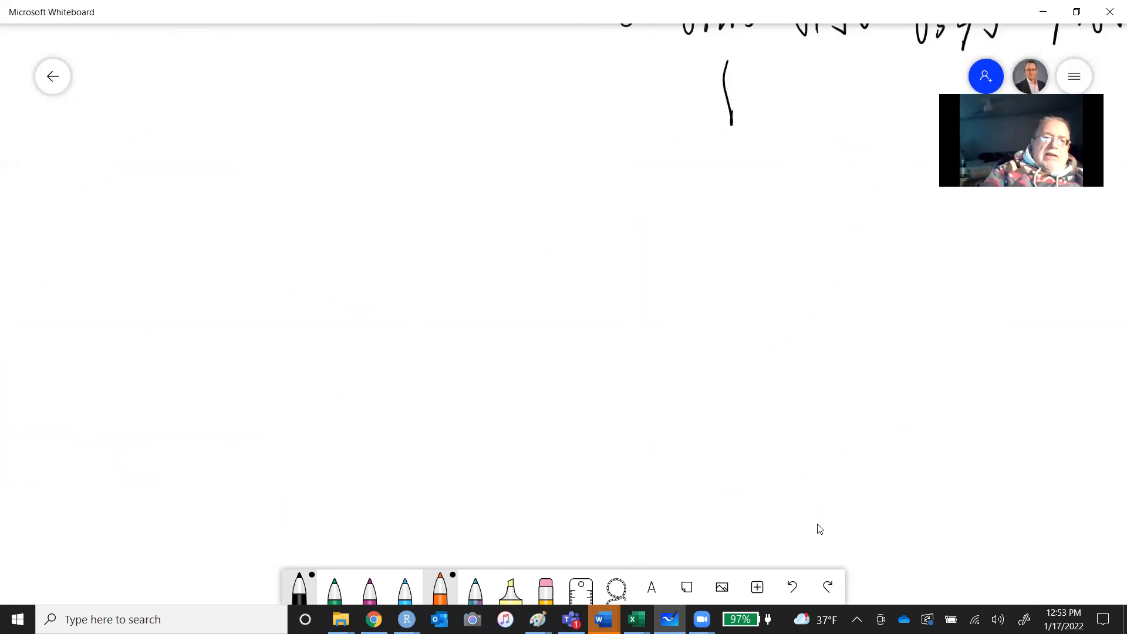
mouse_move(195, 158)
left_mouse_down()
mouse_move(215, 179)
mouse_move(228, 163)
mouse_move(240, 183)
mouse_move(262, 160)
mouse_move(271, 175)
left_mouse_up()
mouse_move(280, 159)
left_mouse_down()
mouse_move(275, 174)
mouse_move(292, 149)
mouse_move(323, 182)
mouse_move(334, 153)
left_mouse_up()
left_click_drag(319, 171, 347, 179)
left_click_drag(347, 157, 364, 176)
mouse_move(369, 181)
left_mouse_down()
mouse_move(386, 179)
mouse_move(384, 168)
left_mouse_up()
mouse_move(395, 155)
left_mouse_down()
mouse_move(395, 179)
mouse_move(437, 179)
left_mouse_up()
left_click_drag(422, 171, 440, 151)
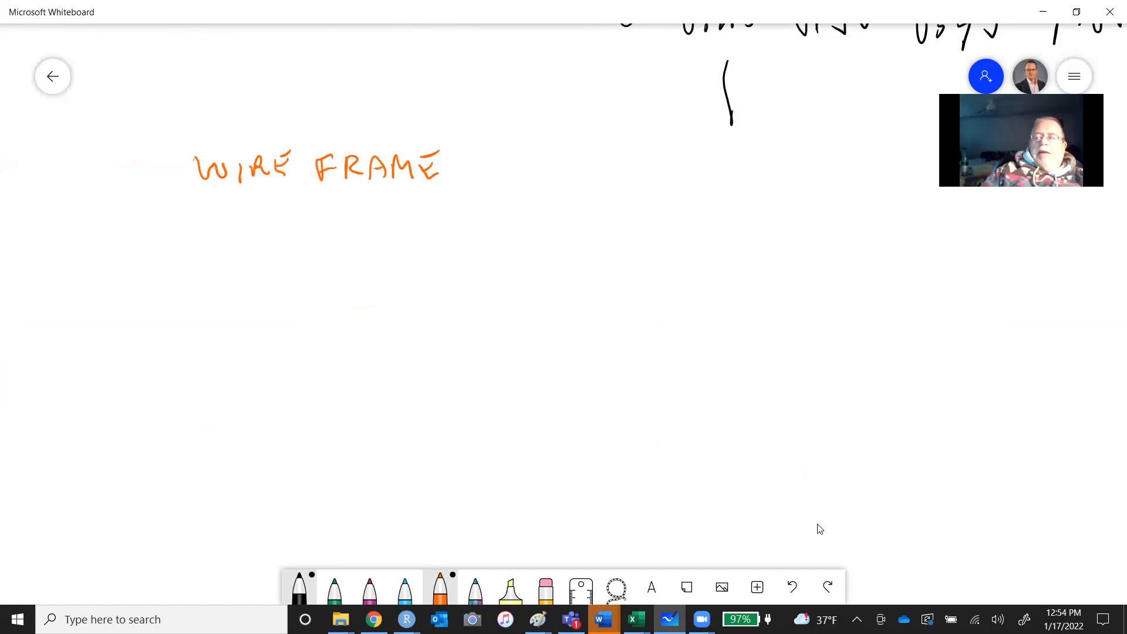
- Draw a small rectangle beside the WIRE FRAME heading and divide it into a grid with horizontal and vertical lines
mouse_move(510, 143)
left_mouse_down()
mouse_move(515, 213)
mouse_move(587, 133)
mouse_move(630, 215)
left_mouse_up()
left_click_drag(525, 217, 629, 216)
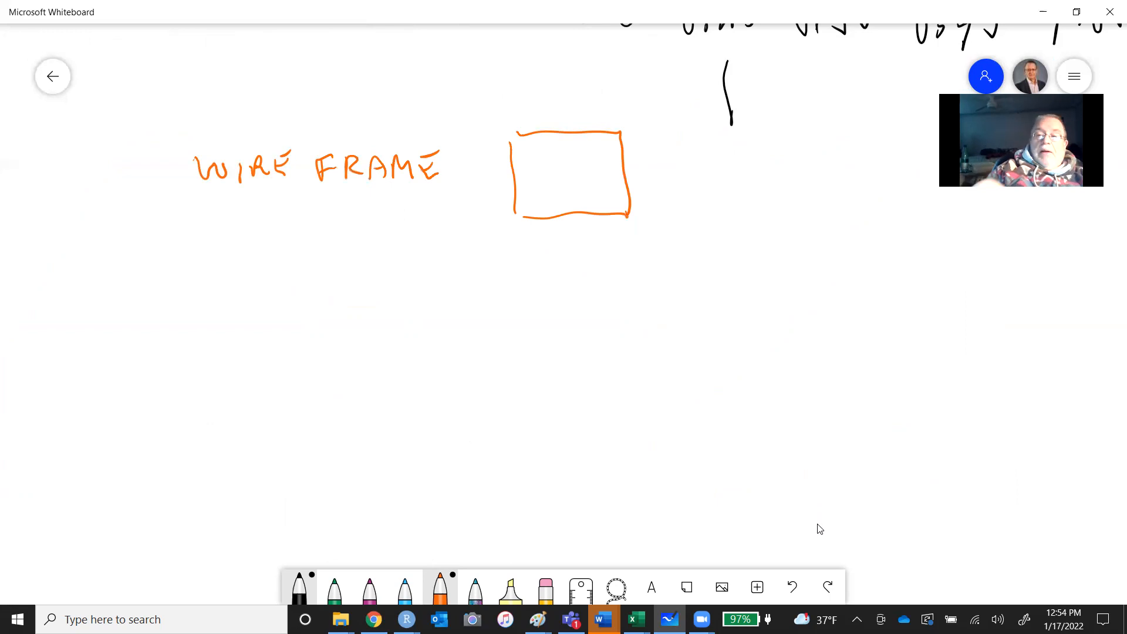
left_click_drag(513, 154, 618, 149)
left_click_drag(520, 178, 613, 176)
left_click_drag(518, 205, 613, 201)
mouse_move(532, 139)
left_mouse_down()
mouse_move(539, 223)
mouse_move(570, 213)
left_mouse_up()
left_click_drag(592, 132, 599, 207)
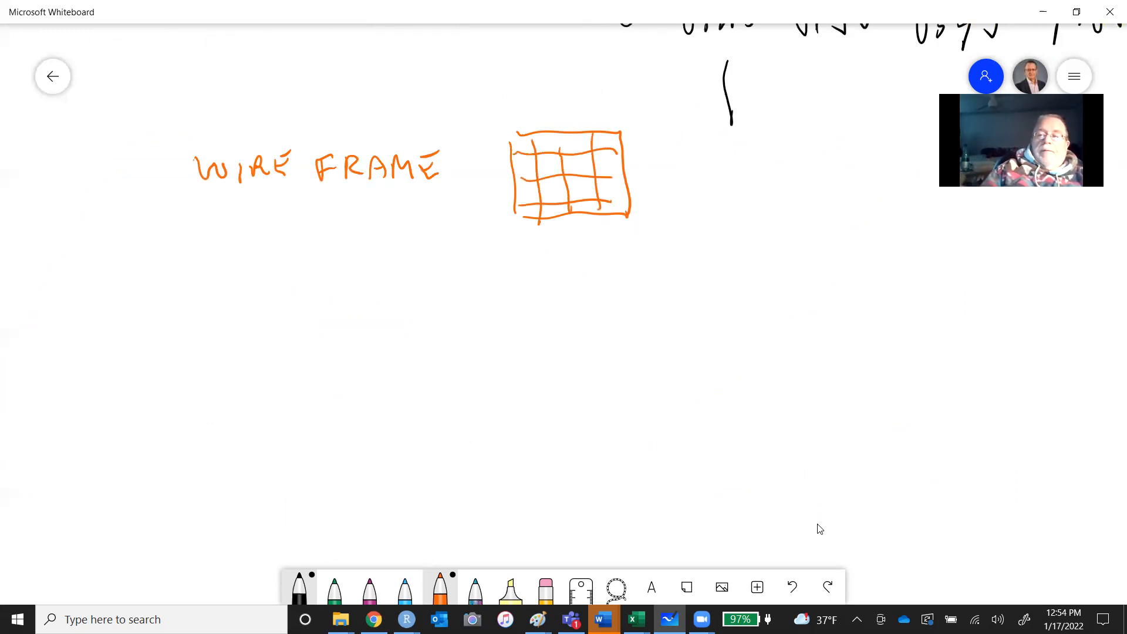
left_click_drag(606, 138, 614, 211)
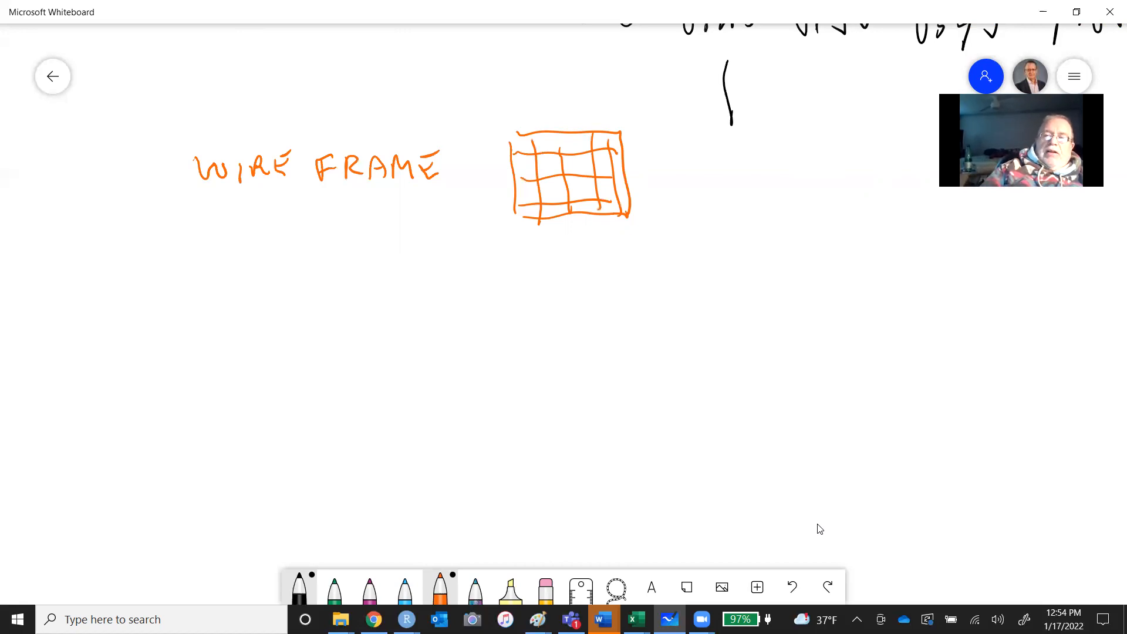
- Draw a large box labelled h below the heading and a short, wide box labelled d beside it
mouse_move(231, 288)
left_mouse_down()
mouse_move(236, 498)
mouse_move(279, 519)
mouse_move(481, 518)
mouse_move(475, 277)
mouse_move(236, 282)
left_mouse_up()
mouse_move(344, 227)
left_mouse_down()
mouse_move(345, 259)
mouse_move(359, 264)
left_mouse_up()
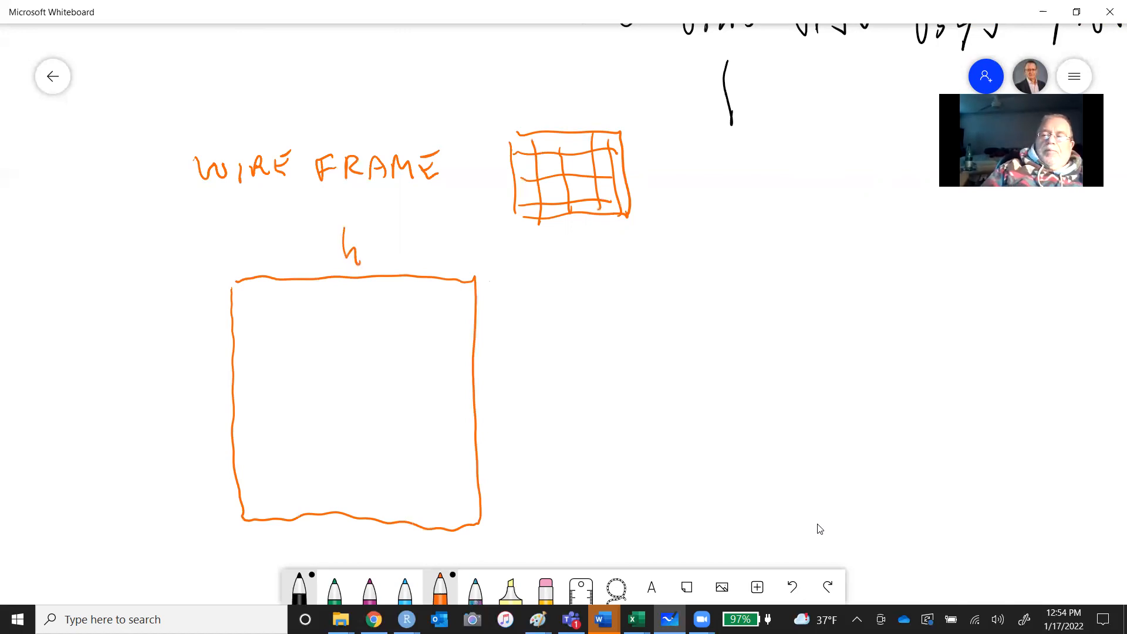
mouse_move(489, 281)
left_mouse_down()
mouse_move(495, 351)
mouse_move(738, 342)
mouse_move(769, 306)
mouse_move(734, 273)
mouse_move(493, 281)
left_mouse_up()
mouse_move(631, 247)
left_mouse_down()
mouse_move(621, 251)
mouse_move(643, 261)
left_mouse_up()
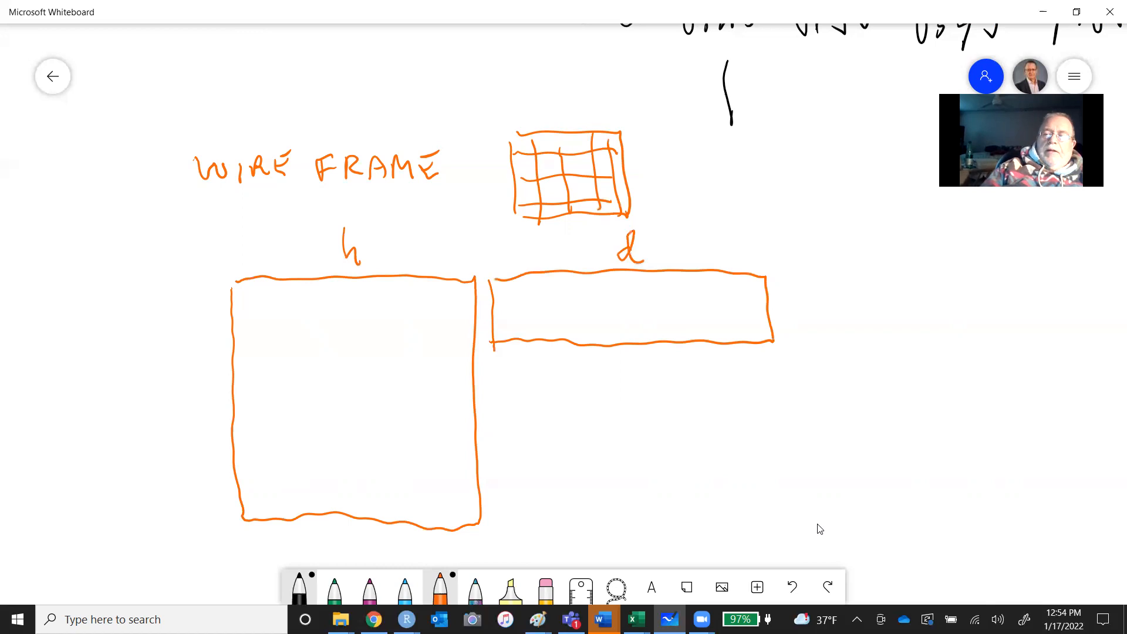
- Draw a box below the d box, point arrows into it from the h and d boxes, and handwrite the # ways note inside
mouse_move(502, 358)
left_mouse_down()
mouse_move(505, 519)
mouse_move(779, 524)
mouse_move(775, 454)
mouse_move(679, 359)
mouse_move(503, 359)
left_mouse_up()
left_click_drag(419, 414, 511, 418)
mouse_move(519, 402)
left_mouse_down()
mouse_move(530, 407)
mouse_move(527, 428)
left_mouse_up()
mouse_move(640, 295)
left_mouse_down()
mouse_move(652, 377)
mouse_move(669, 381)
left_mouse_up()
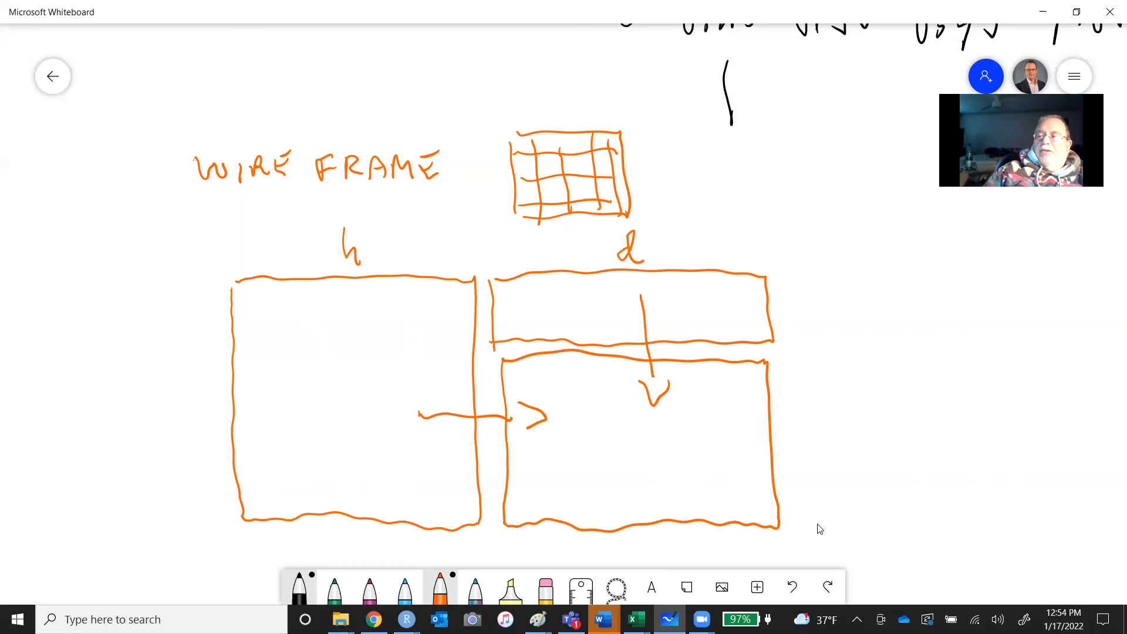
mouse_move(592, 422)
left_mouse_down()
mouse_move(593, 464)
mouse_move(610, 458)
mouse_move(611, 435)
mouse_move(619, 448)
mouse_move(656, 440)
mouse_move(684, 417)
mouse_move(687, 478)
left_mouse_up()
mouse_move(684, 429)
left_mouse_down()
mouse_move(690, 455)
mouse_move(714, 427)
left_mouse_up()
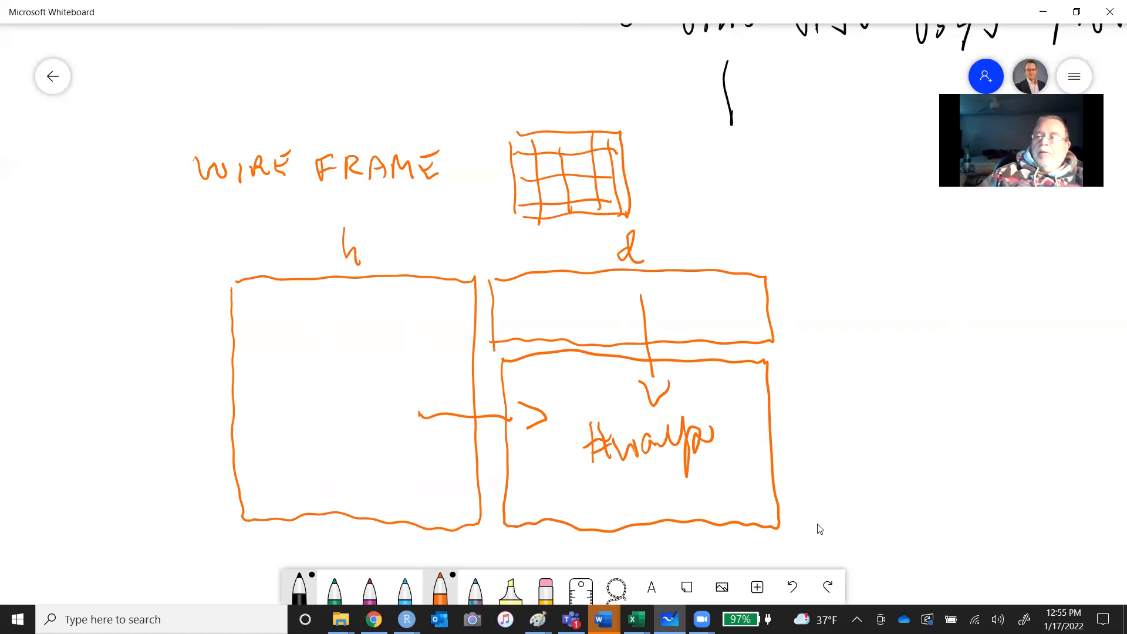
- Draw a tall, narrow box labelled Prob beside the d column and write the range 0 — 1 next to it
mouse_move(802, 283)
left_mouse_down()
mouse_move(818, 527)
mouse_move(910, 522)
mouse_move(897, 370)
mouse_move(868, 280)
mouse_move(795, 275)
left_mouse_up()
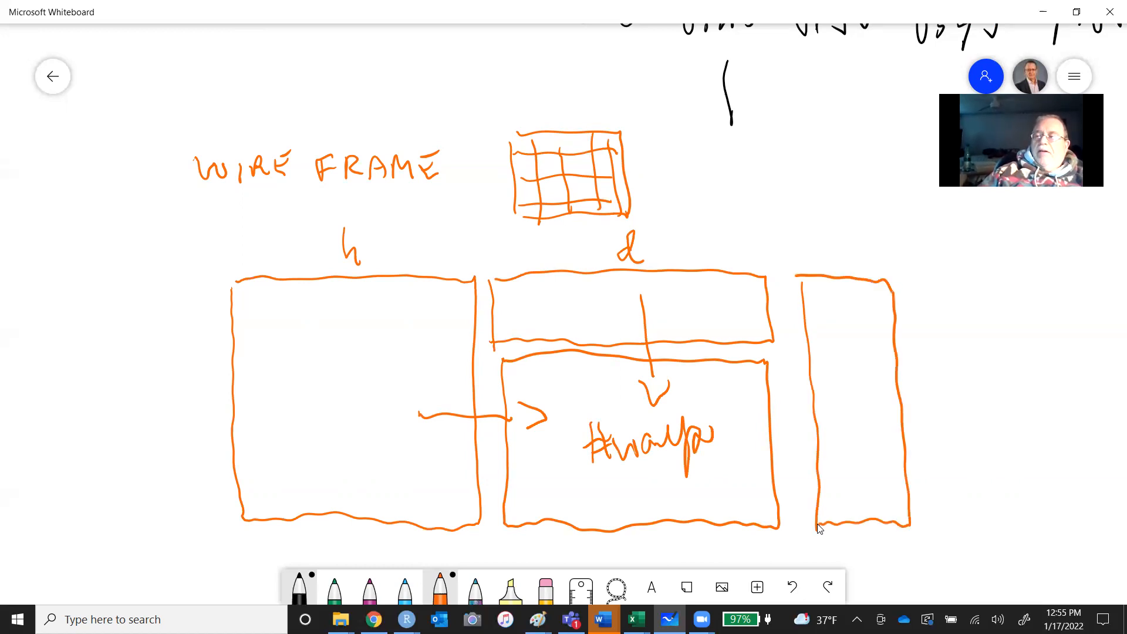
mouse_move(809, 236)
left_mouse_down()
mouse_move(811, 265)
mouse_move(814, 250)
mouse_move(869, 267)
left_mouse_up()
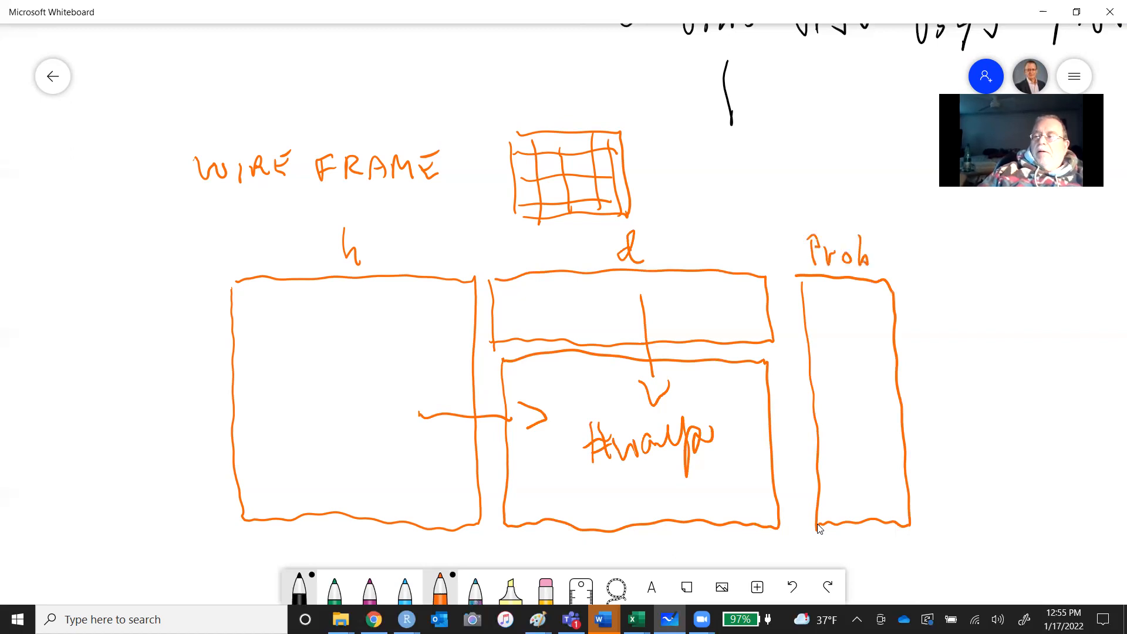
left_click_drag(945, 273, 962, 270)
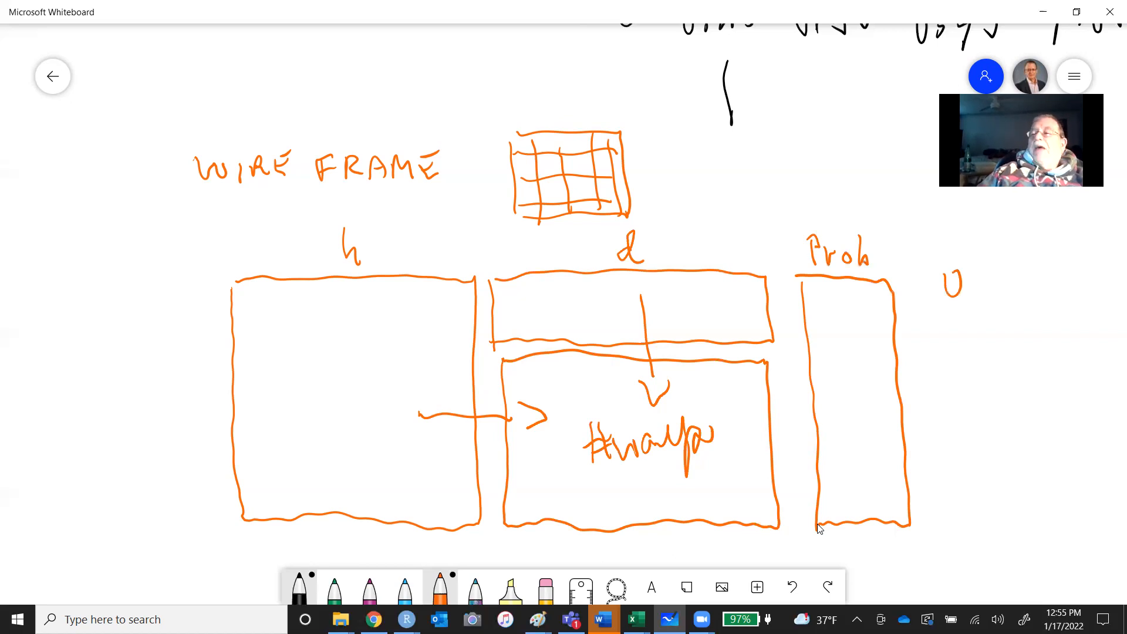
mouse_move(978, 288)
left_mouse_down()
mouse_move(1042, 287)
mouse_move(1057, 301)
left_mouse_up()
- Draw a downward arrow along the Prob box ending at Σ = 1, and a double-headed arrow above the 0 — 1 range
mouse_move(910, 287)
left_mouse_down()
mouse_move(930, 509)
mouse_move(940, 509)
mouse_move(927, 559)
mouse_move(956, 540)
left_mouse_up()
left_click_drag(939, 553, 959, 549)
left_click_drag(973, 529, 979, 565)
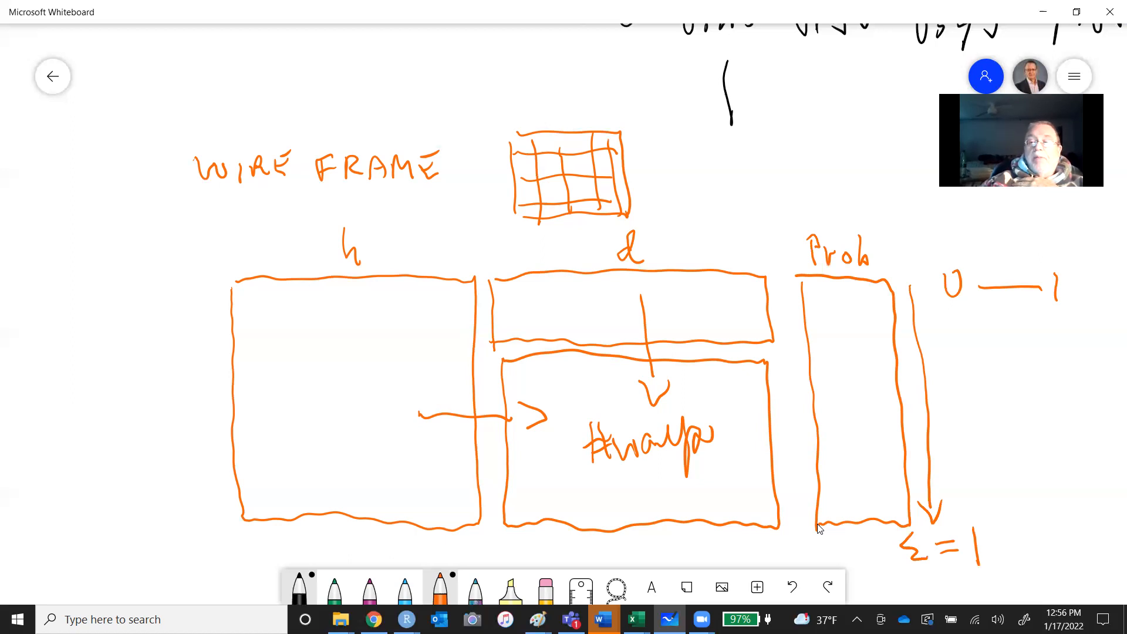
mouse_move(967, 252)
left_mouse_down()
mouse_move(1045, 250)
mouse_move(1035, 256)
left_mouse_up()
mouse_move(986, 236)
left_mouse_down()
mouse_move(966, 251)
mouse_move(983, 258)
left_mouse_up()
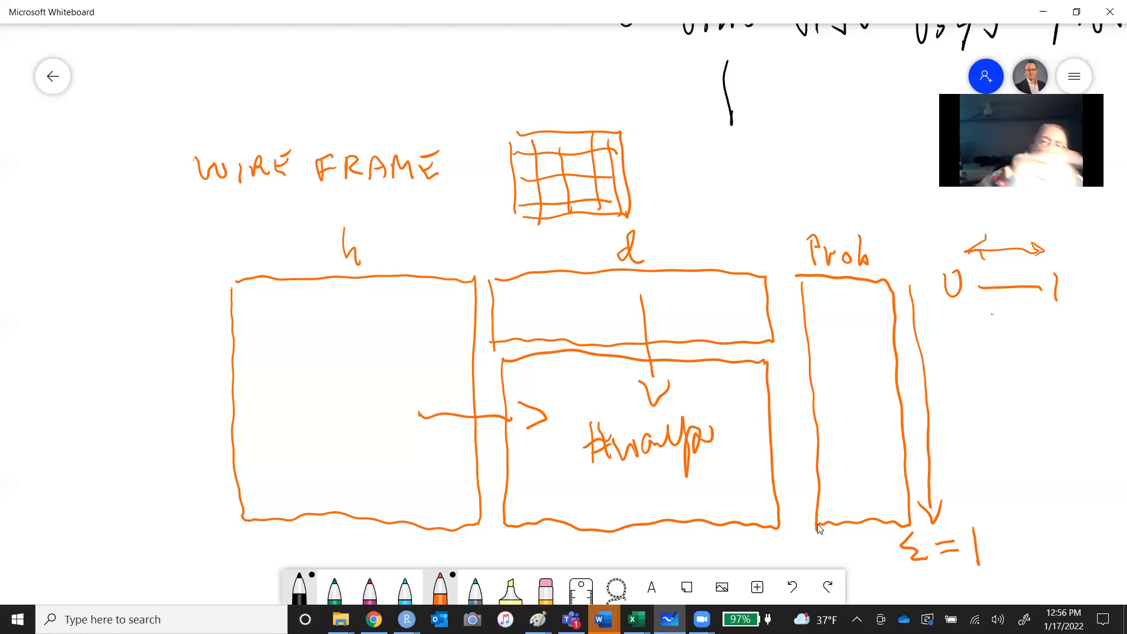
- Handwrite the word Heuristic diagonally beside the WIRE FRAME heading
left_click_drag(24, 279, 48, 314)
left_click_drag(37, 258, 60, 301)
left_click_drag(34, 302, 57, 275)
left_click_drag(65, 279, 85, 272)
mouse_move(83, 259)
left_mouse_down()
mouse_move(98, 264)
mouse_move(152, 198)
mouse_move(146, 208)
left_mouse_up()
mouse_move(150, 202)
left_mouse_down()
mouse_move(162, 198)
mouse_move(168, 215)
left_mouse_up()
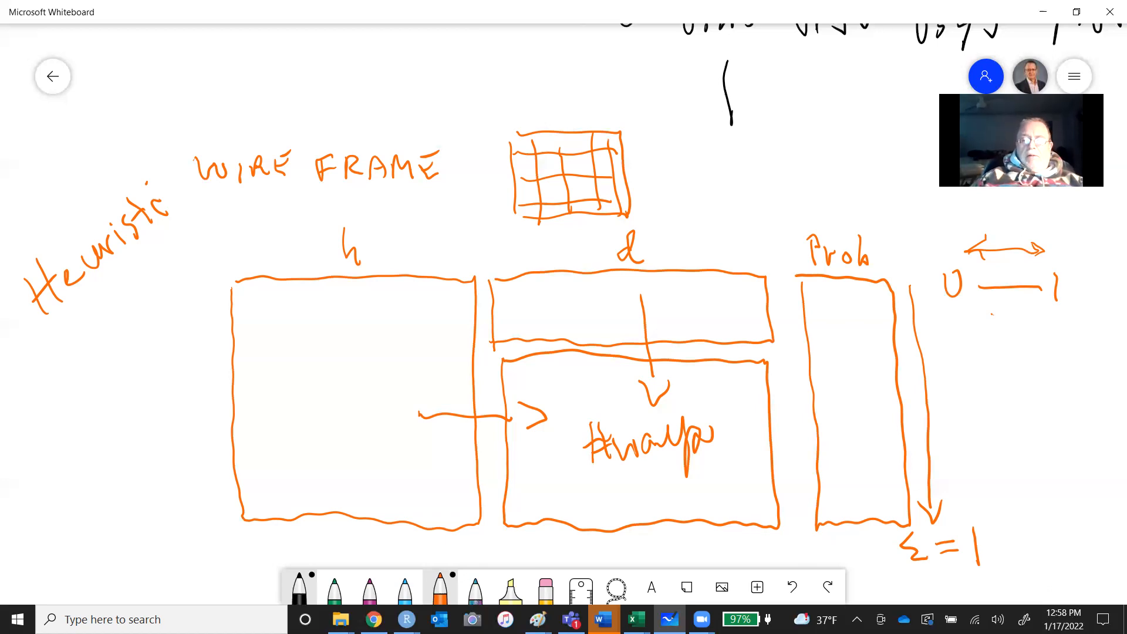
- Switch to the exit-velocity.csv window in Excel and create a new blank workbook
left_click(637, 619)
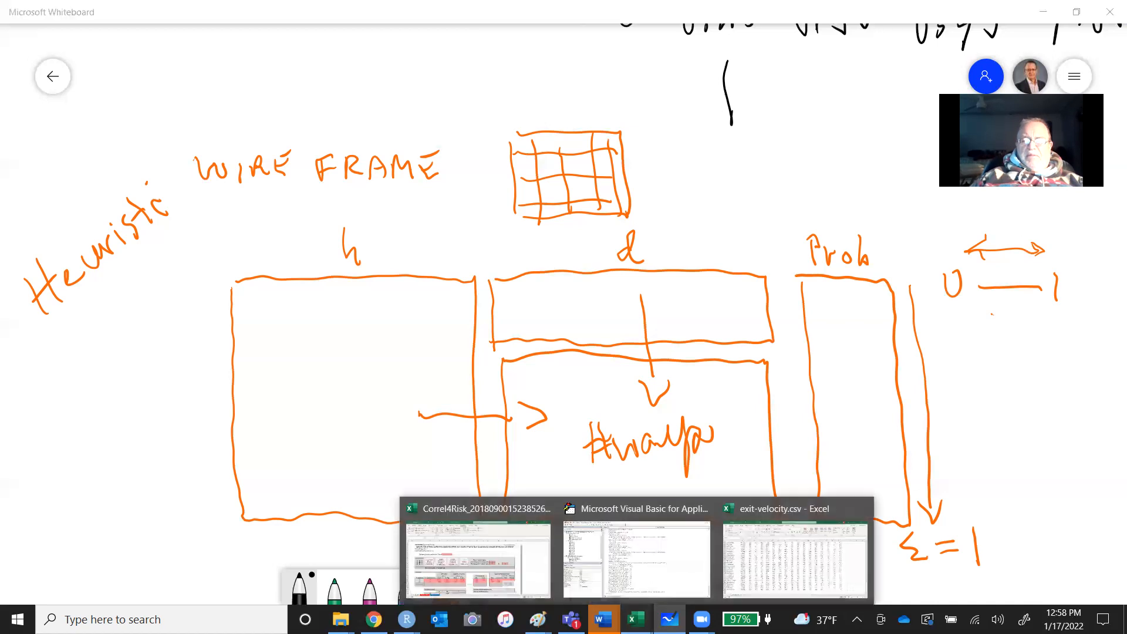
left_click(762, 567)
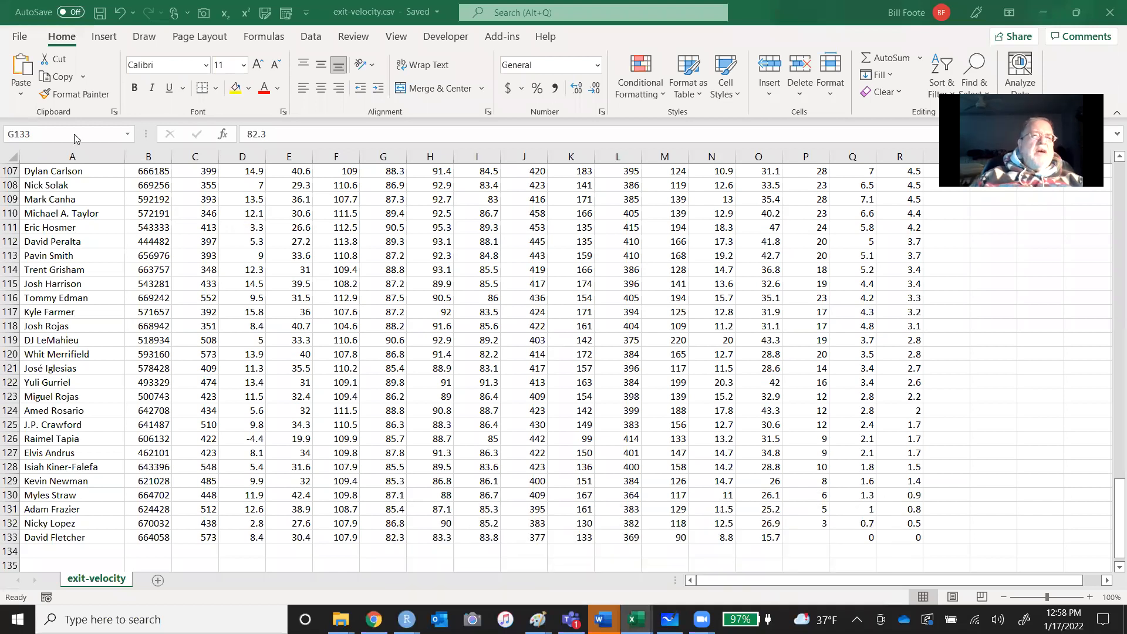
left_click(21, 37)
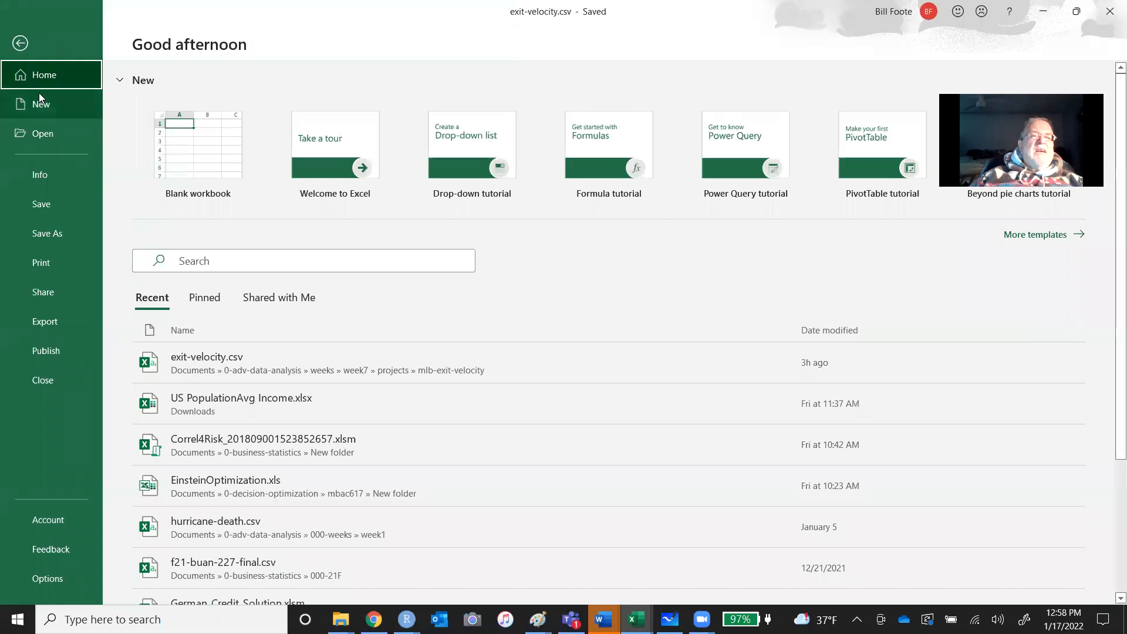
left_click(205, 157)
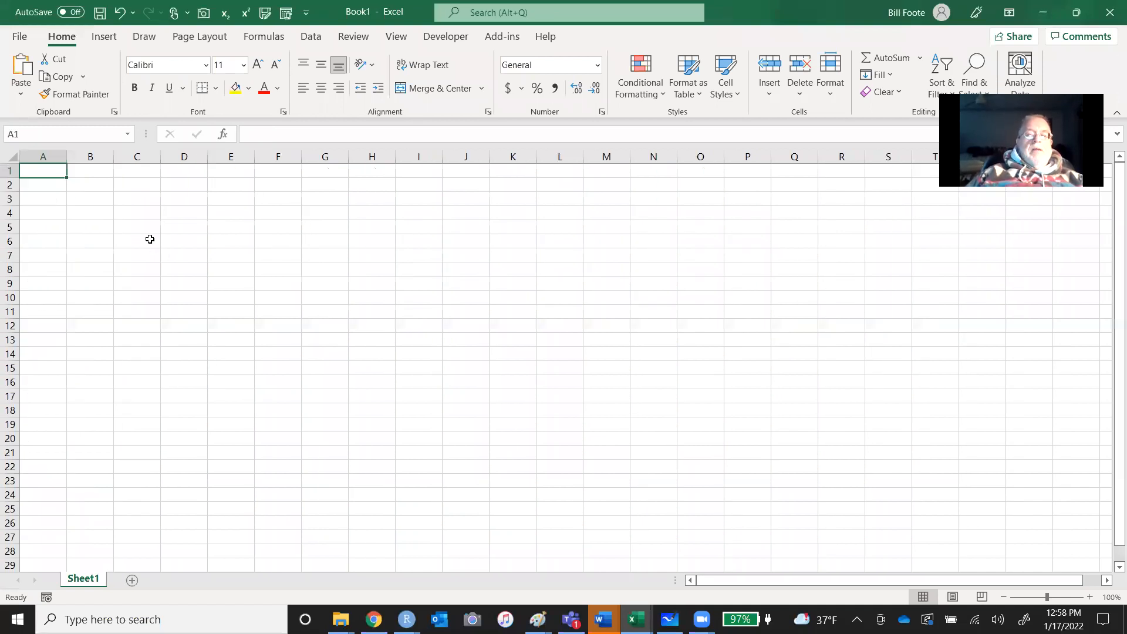
- Enter the column headings h, water and land in cells C6 to E6
left_click(152, 242)
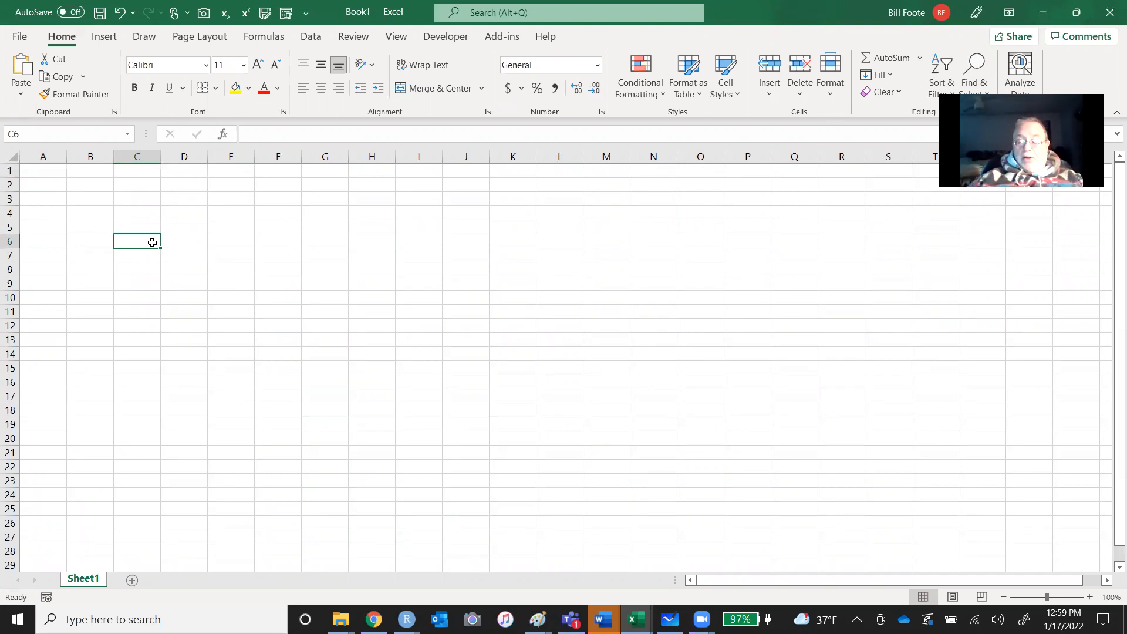
type("h")
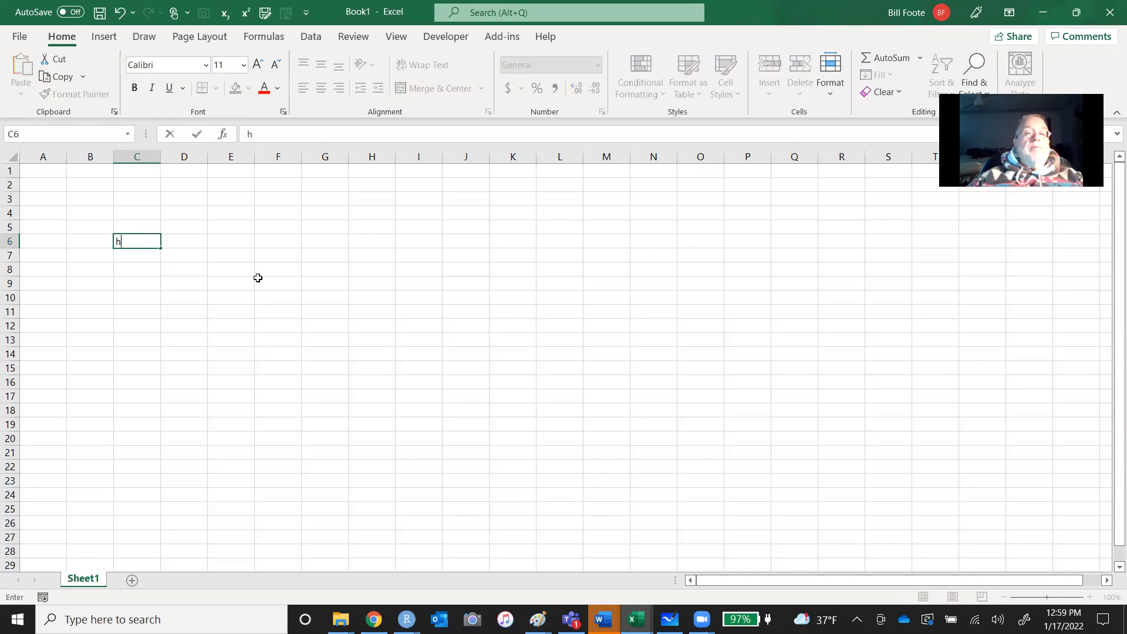
key("Tab")
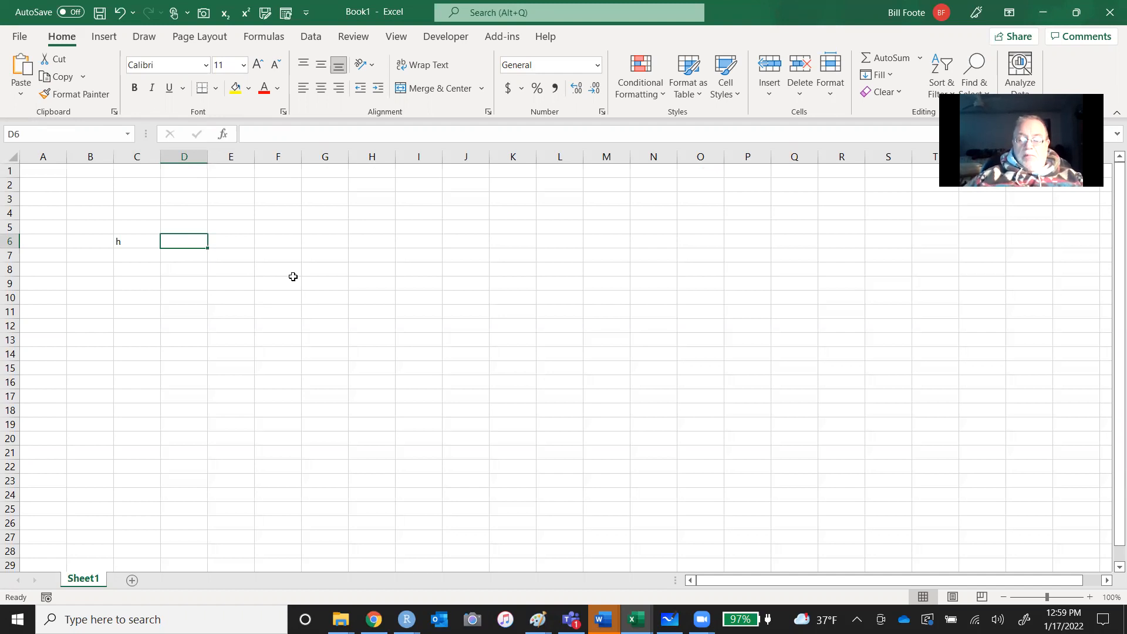
type("water")
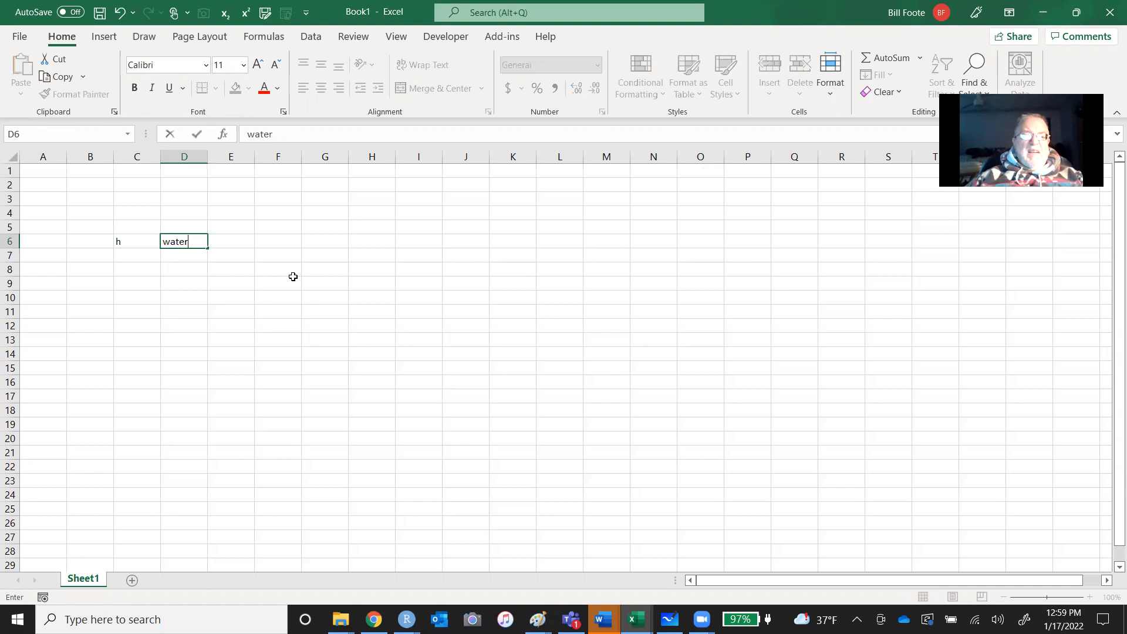
key("Tab")
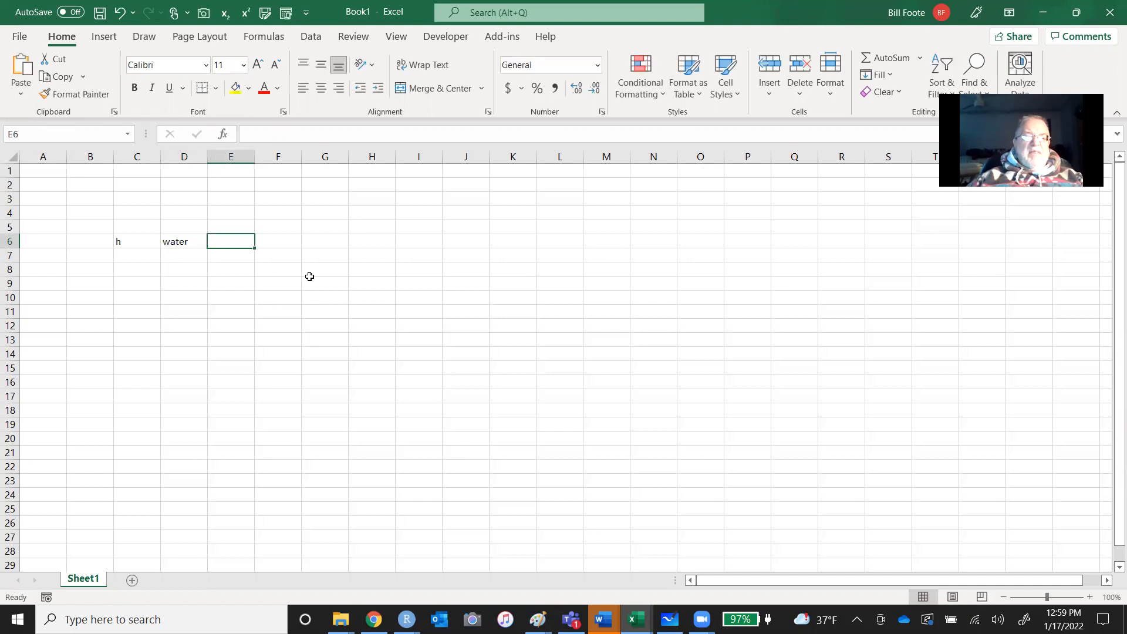
type("land")
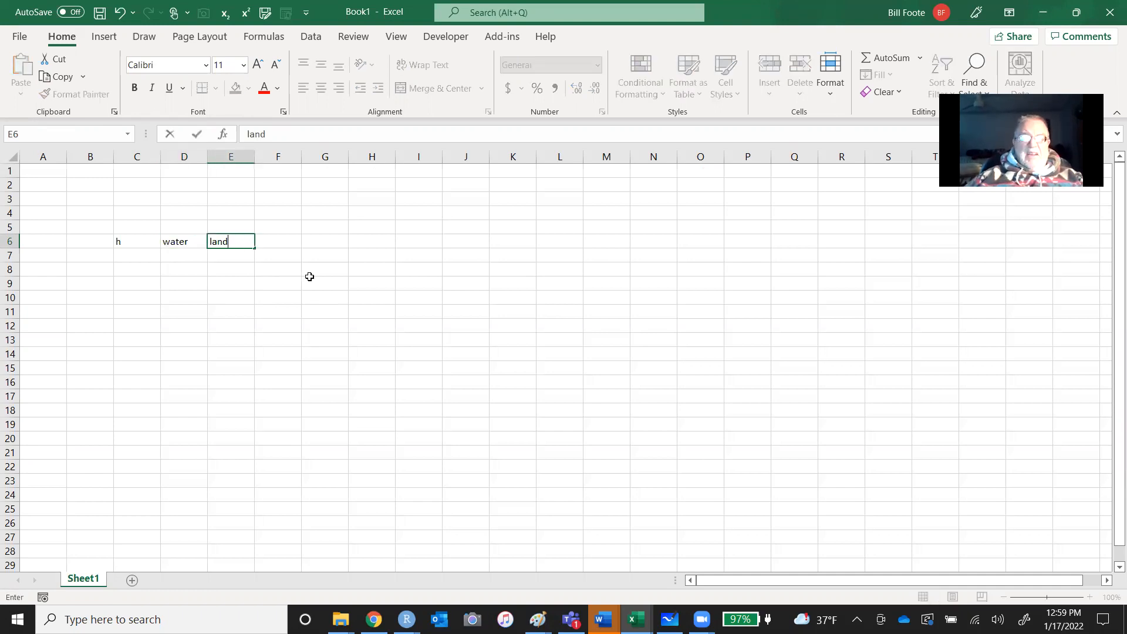
key("Tab")
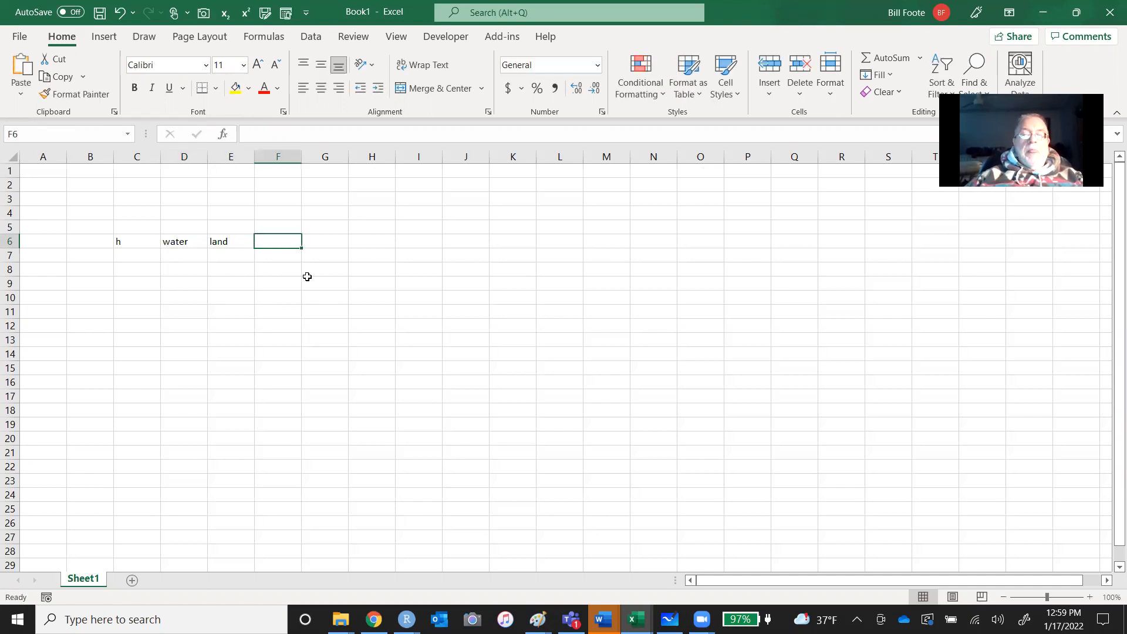
- Number the hypotheses 1 to 5 down the h column in cells C7 to C11
key("Left")
key("Left")
key("Left")
key("Down")
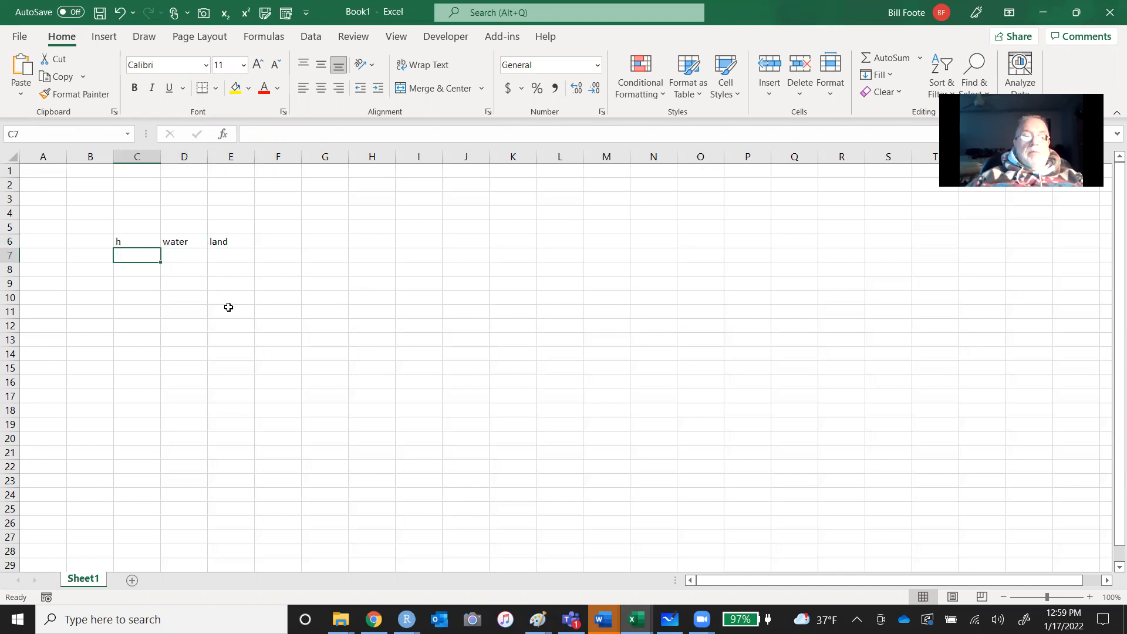
type("1")
key("Return")
type("2")
key("Return")
type("3")
key("Return")
type("4")
key("Return")
type("5")
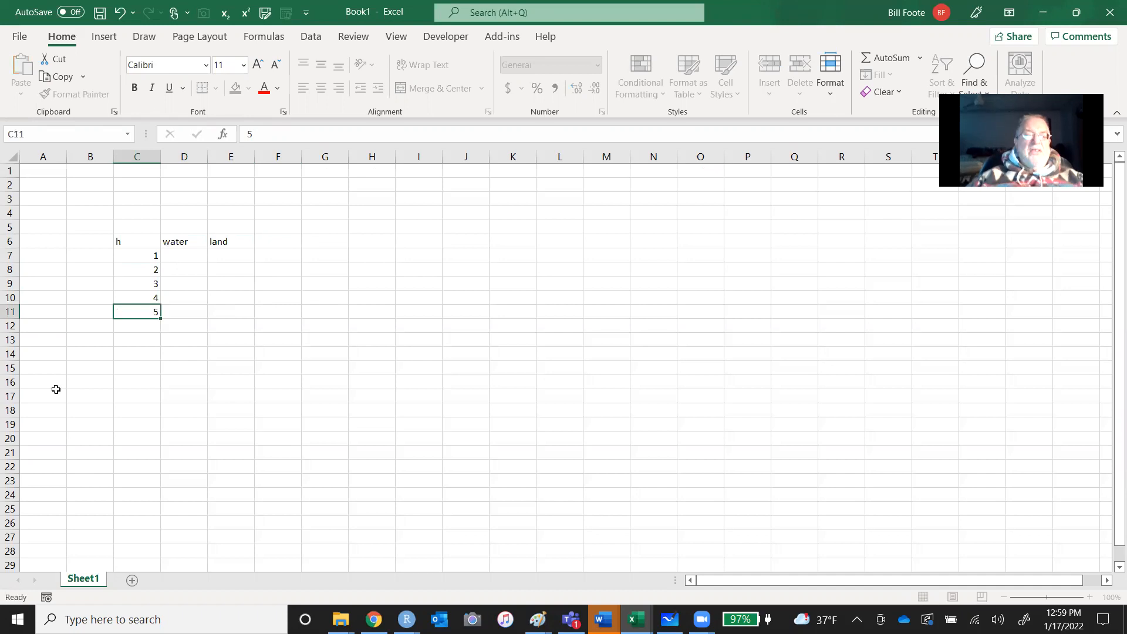
key("Tab")
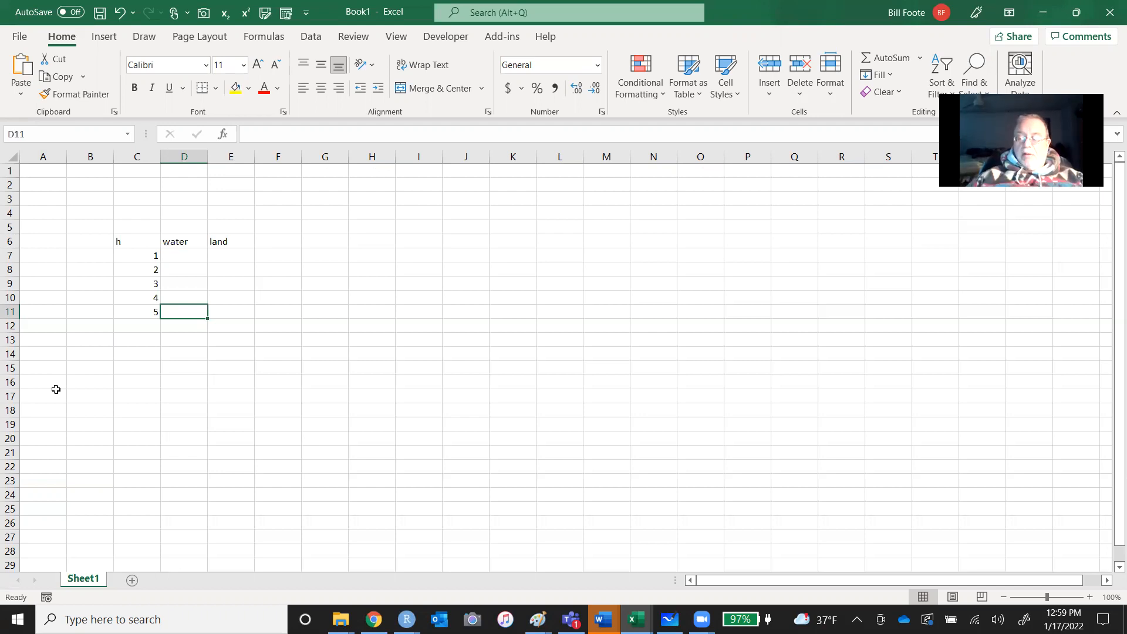
- Fill in the row for hypothesis 1 with 0 for water and 4 for land
key("Up")
key("Up")
key("Up")
key("Up")
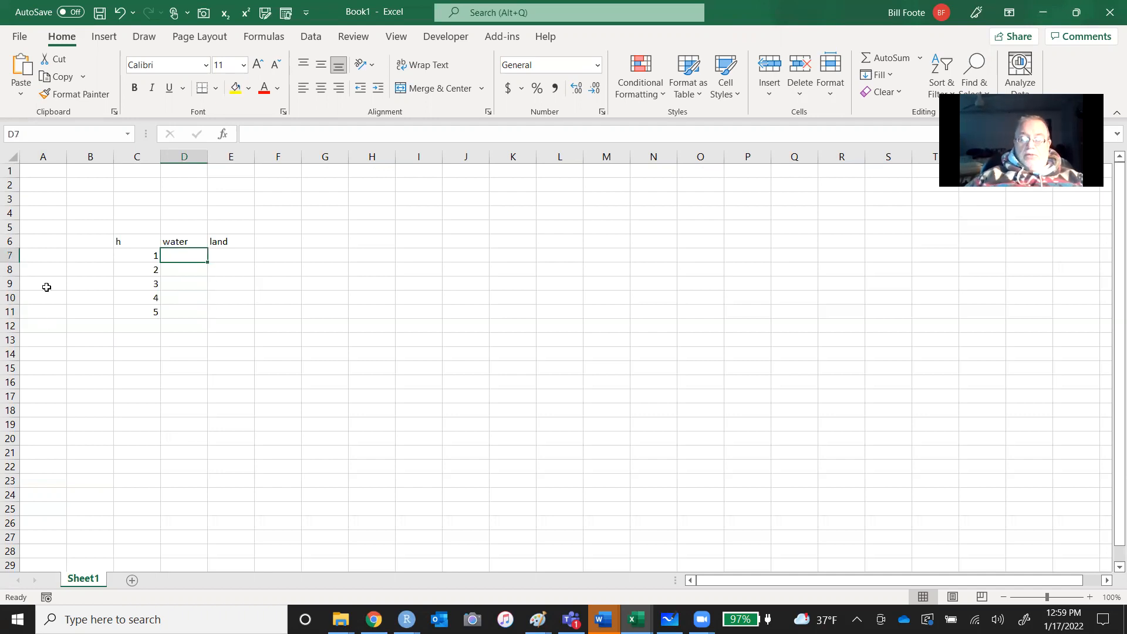
type("0")
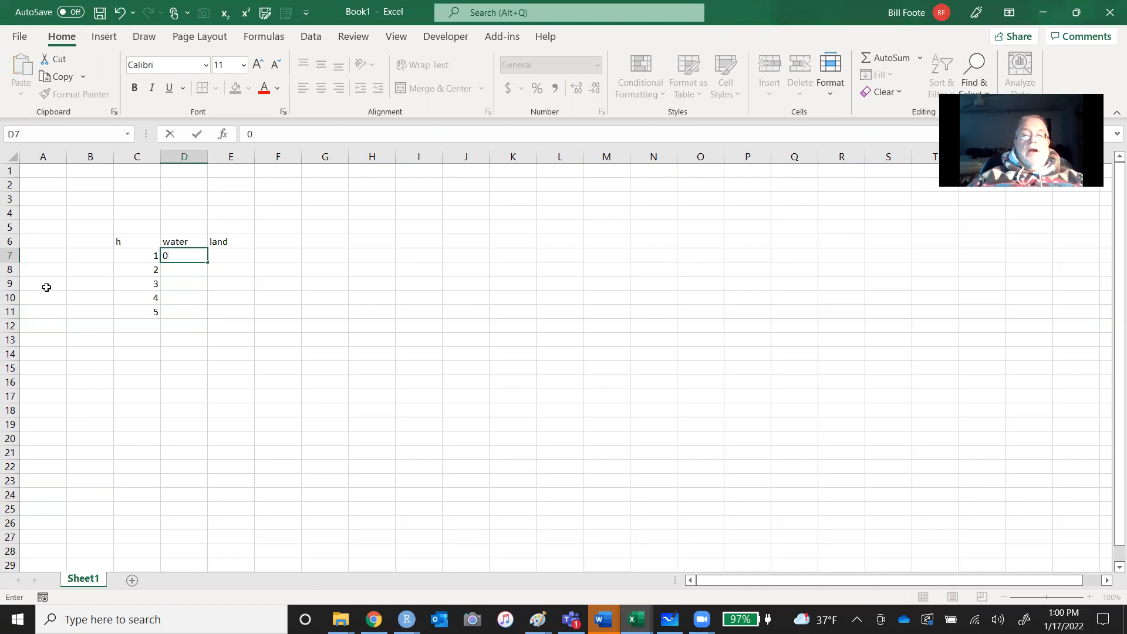
key("Tab")
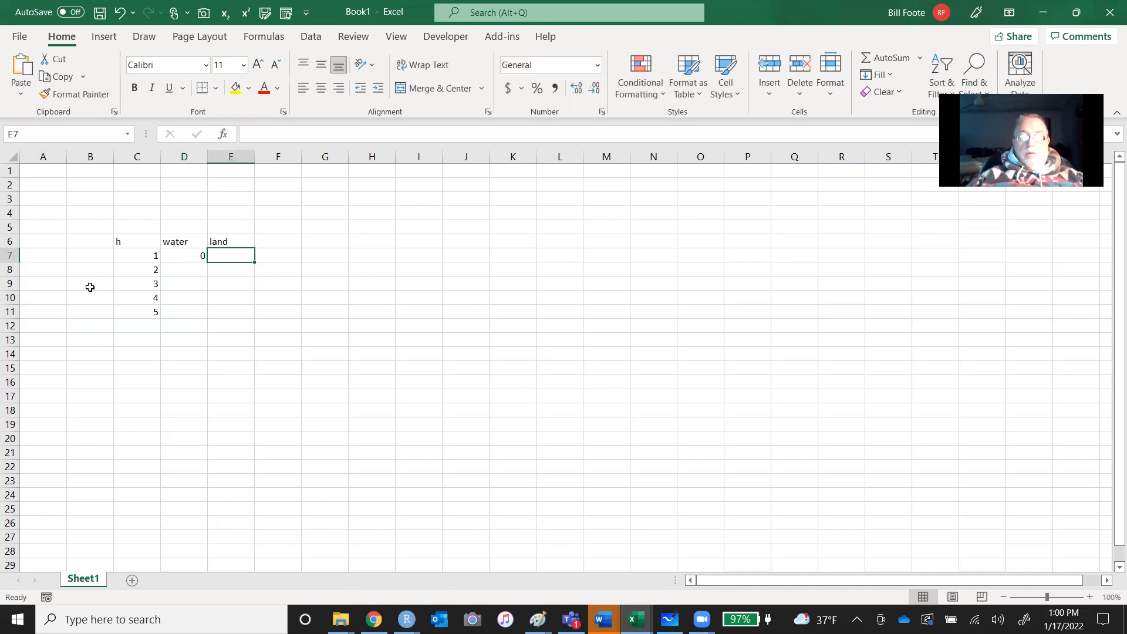
type("4")
key("Tab")
- Fill in the row for hypothesis 2 with 1 for water and 3 for land
key("Down")
key("Left")
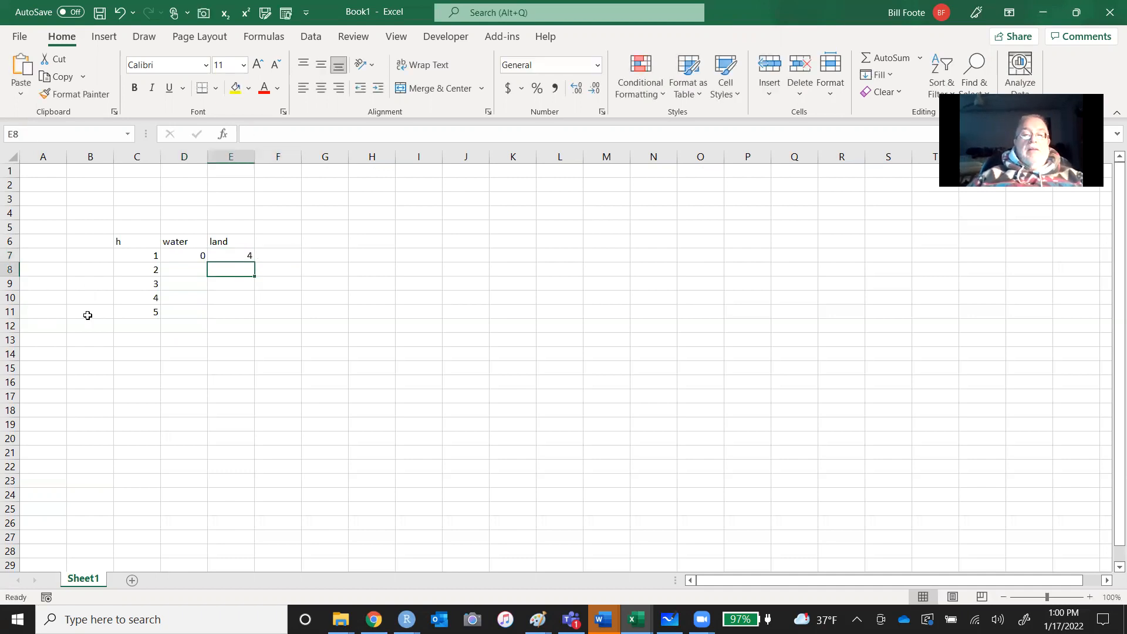
key("Left")
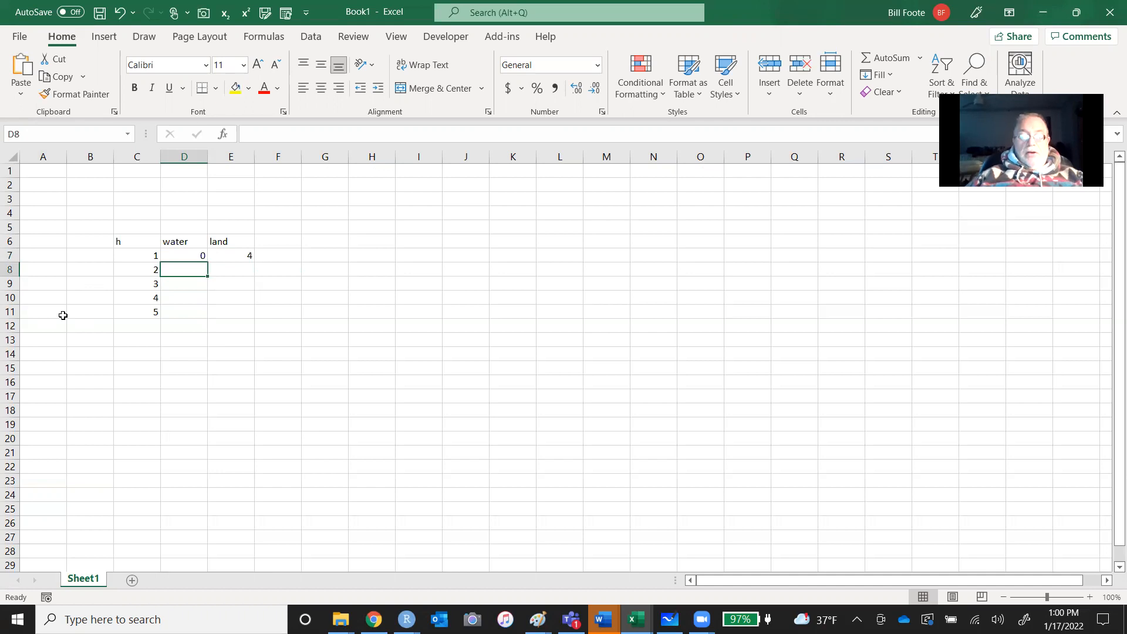
type("1")
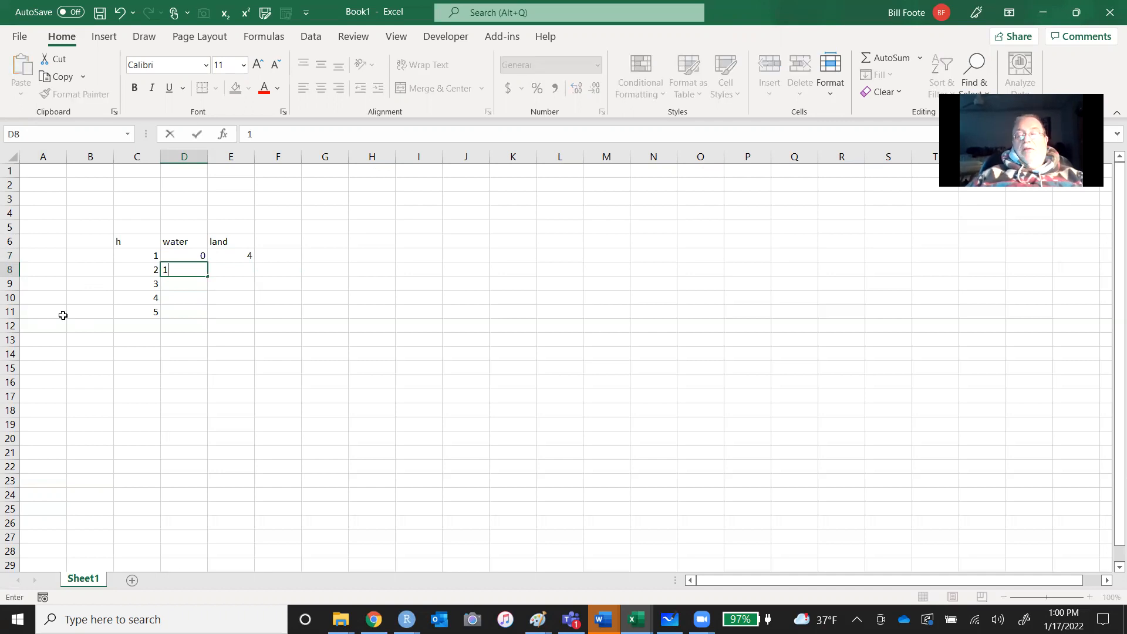
key("Tab")
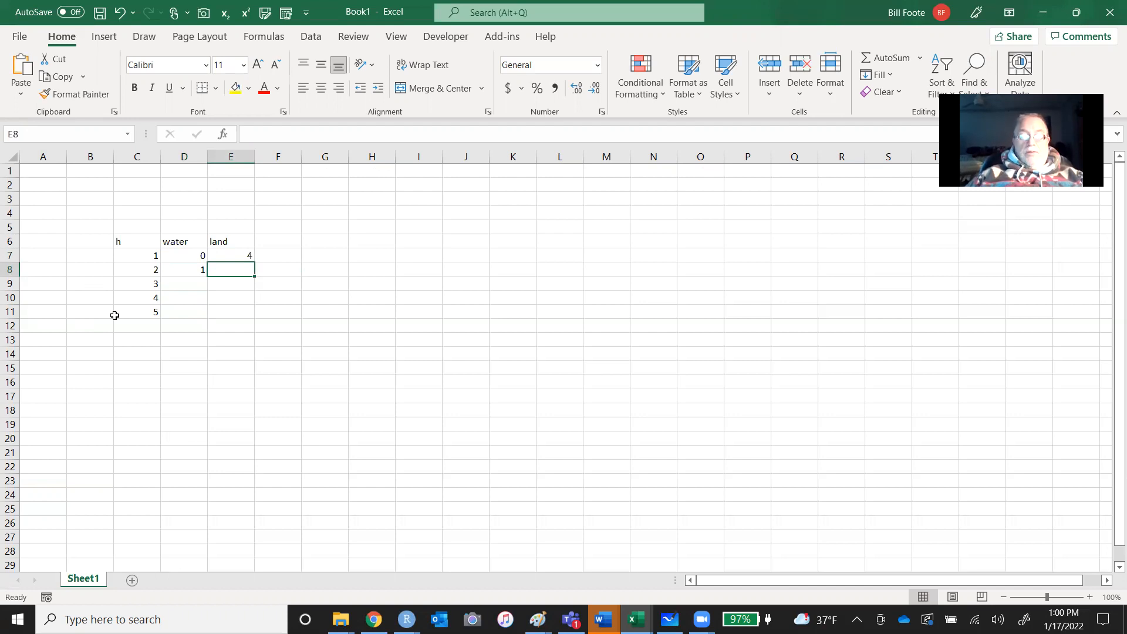
type("3")
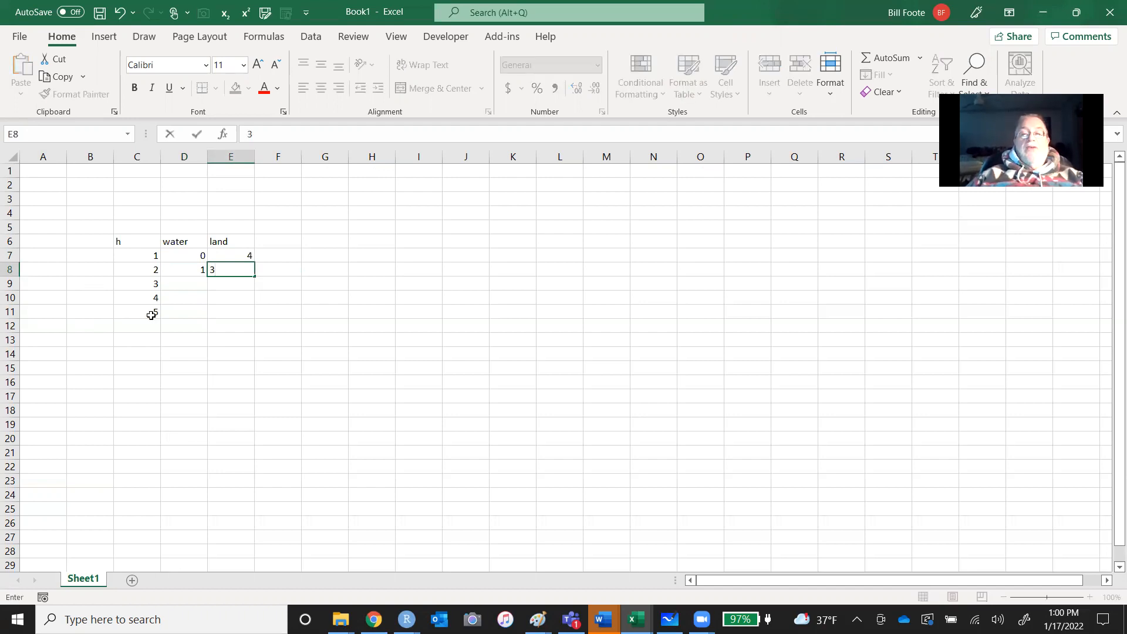
key("Tab")
key("Return")
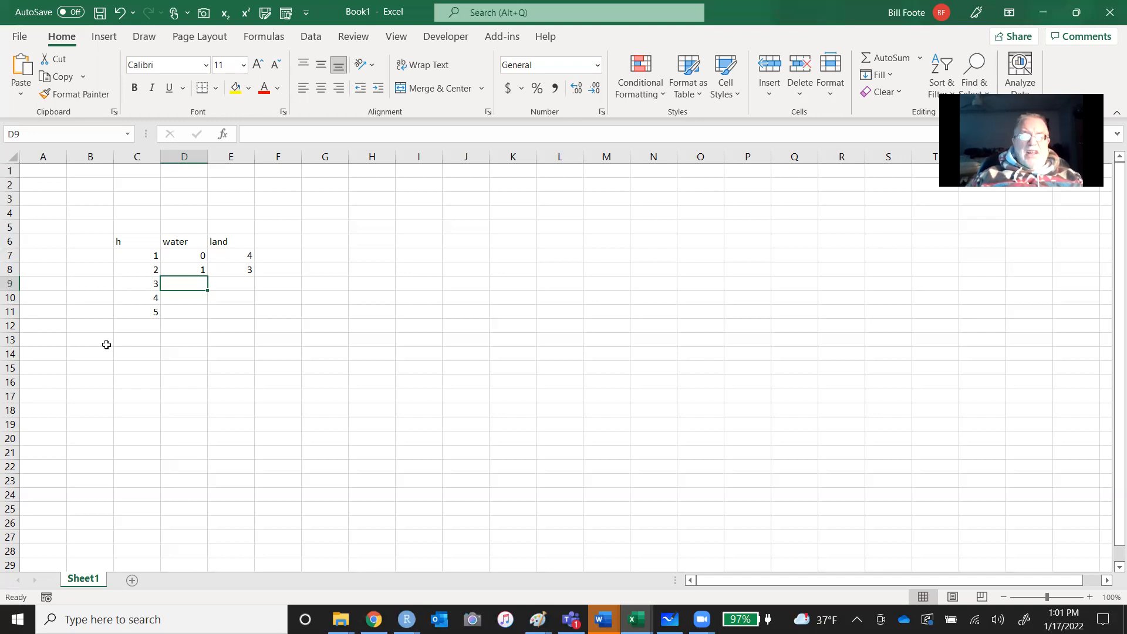
- Fill in the row for hypothesis 3 with 2 for water and 2 for land
type("2")
key("Tab")
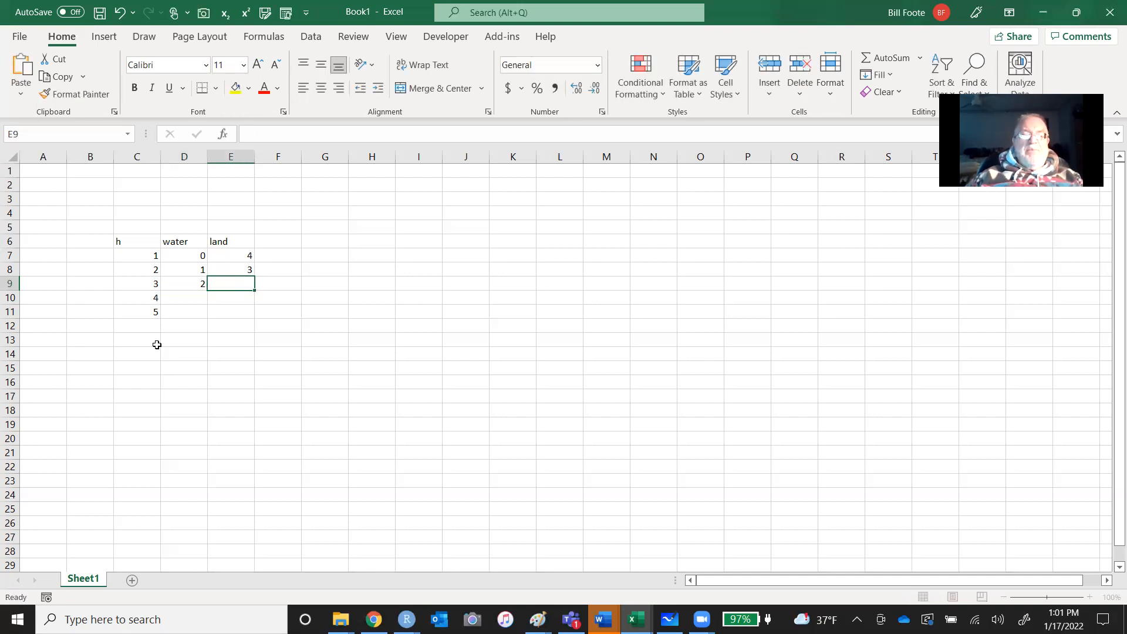
type("2")
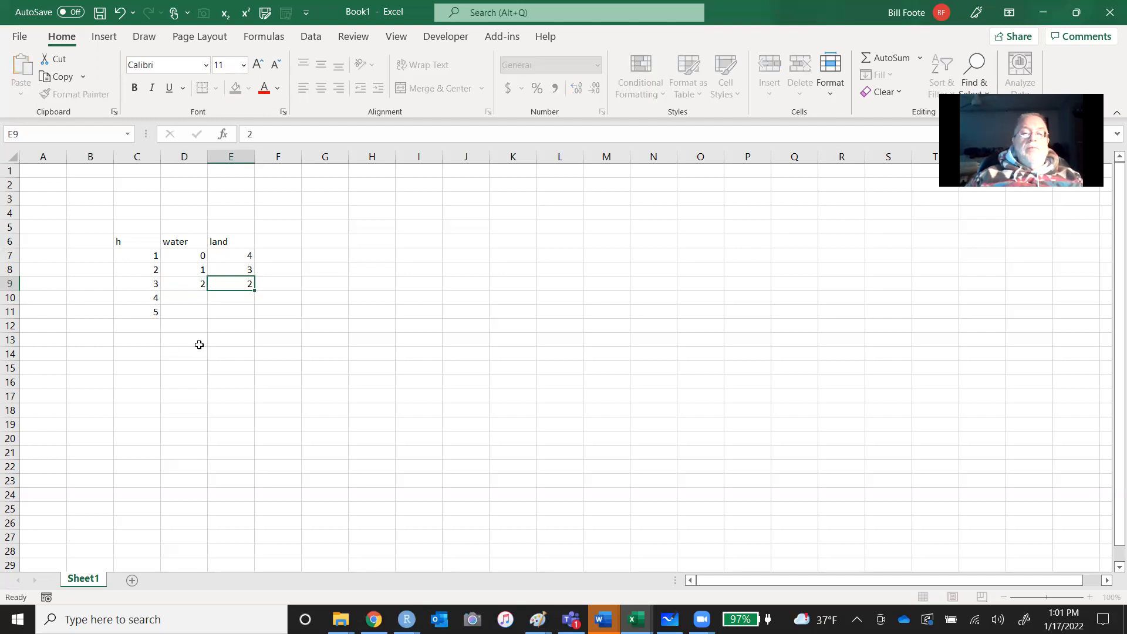
key("Return")
- Fill in the row for hypothesis 4 with 3 for water and the formula =4-D10 for land
key("Left")
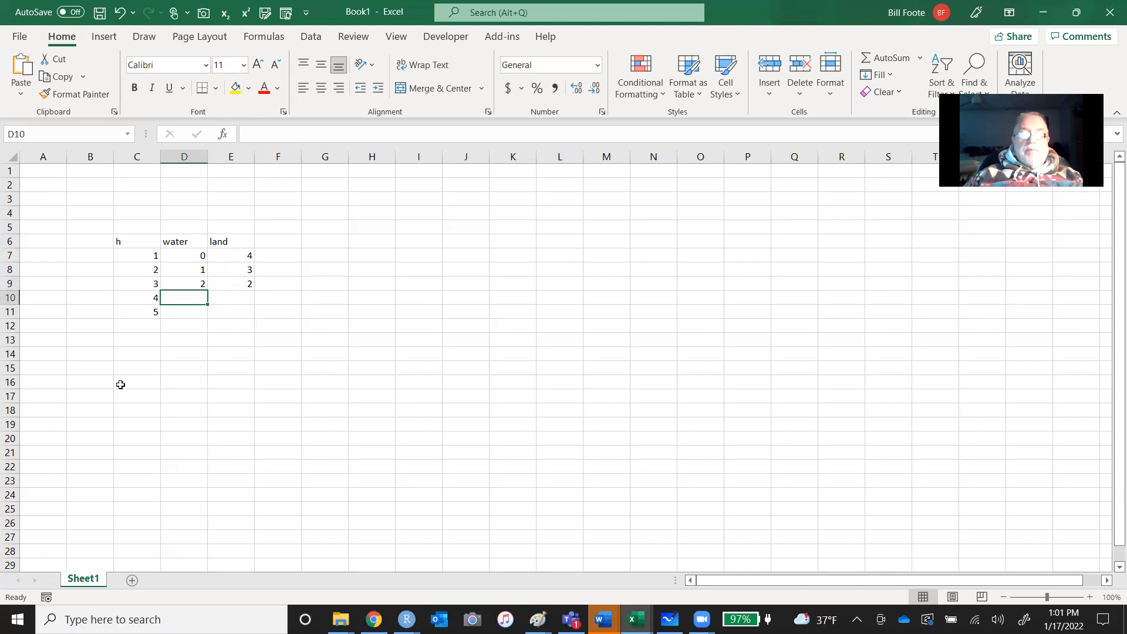
type("3")
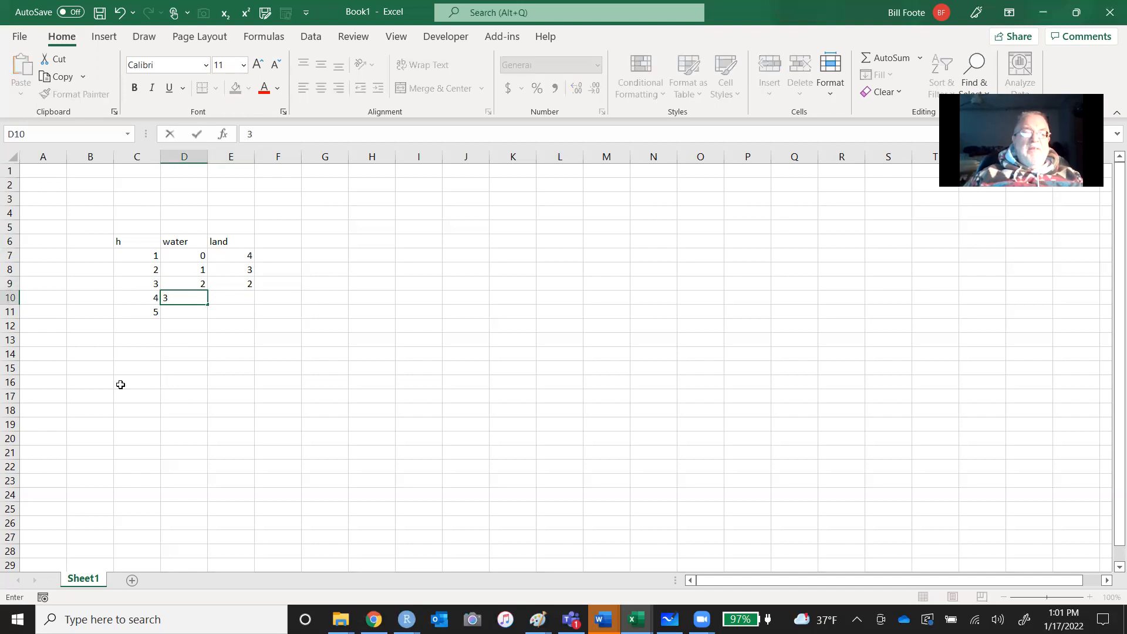
key("Right")
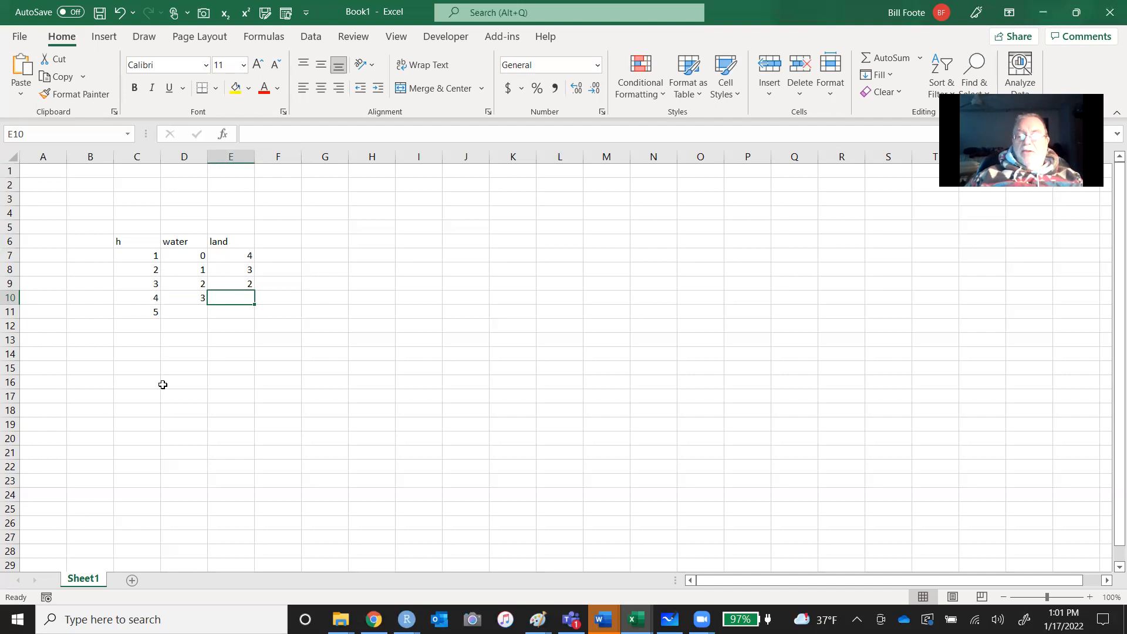
type("=4")
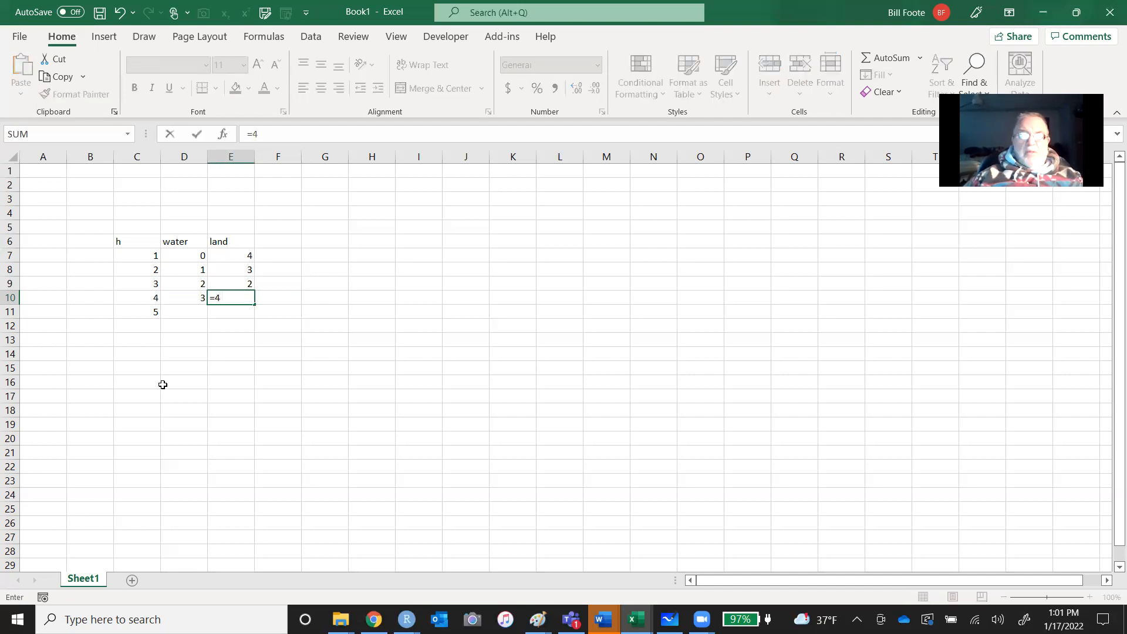
type("-D10")
key("Return")
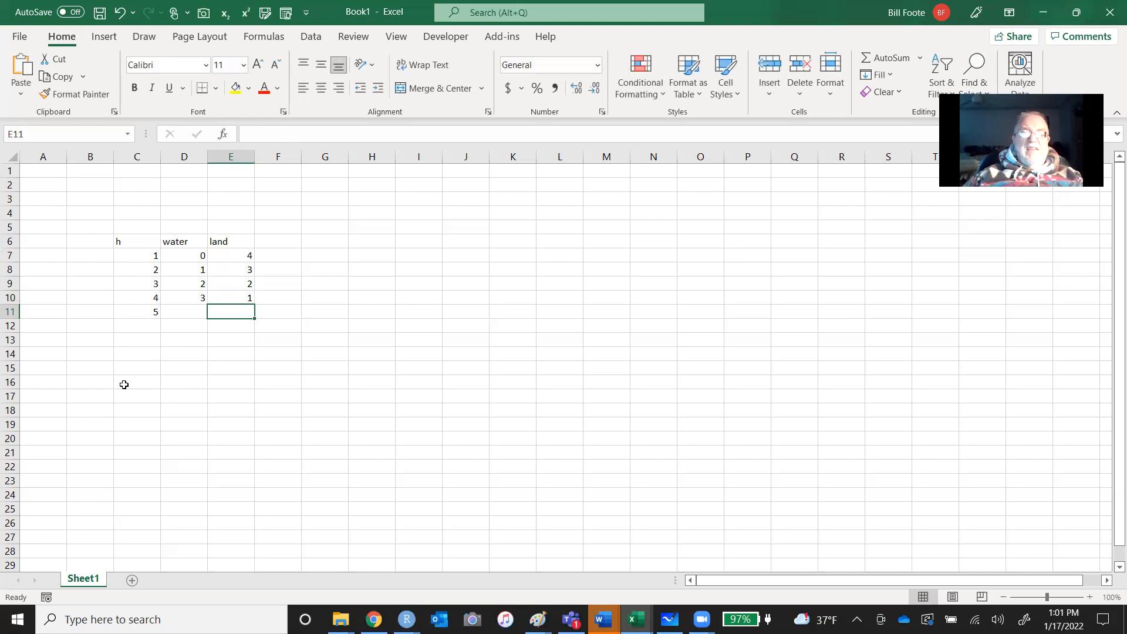
- Enter the label bag in cell C3 above the table and the value 4 beside it in D3
key("Up")
key("Up")
key("Up")
key("Up")
key("Up")
key("Up")
key("Up")
key("Up")
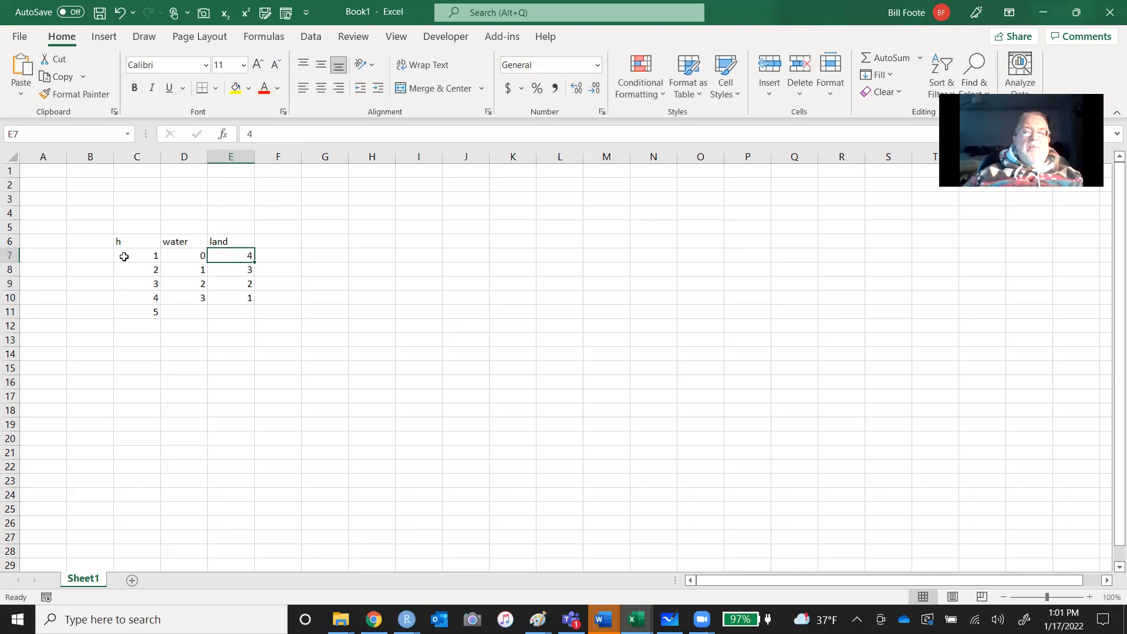
key("Left")
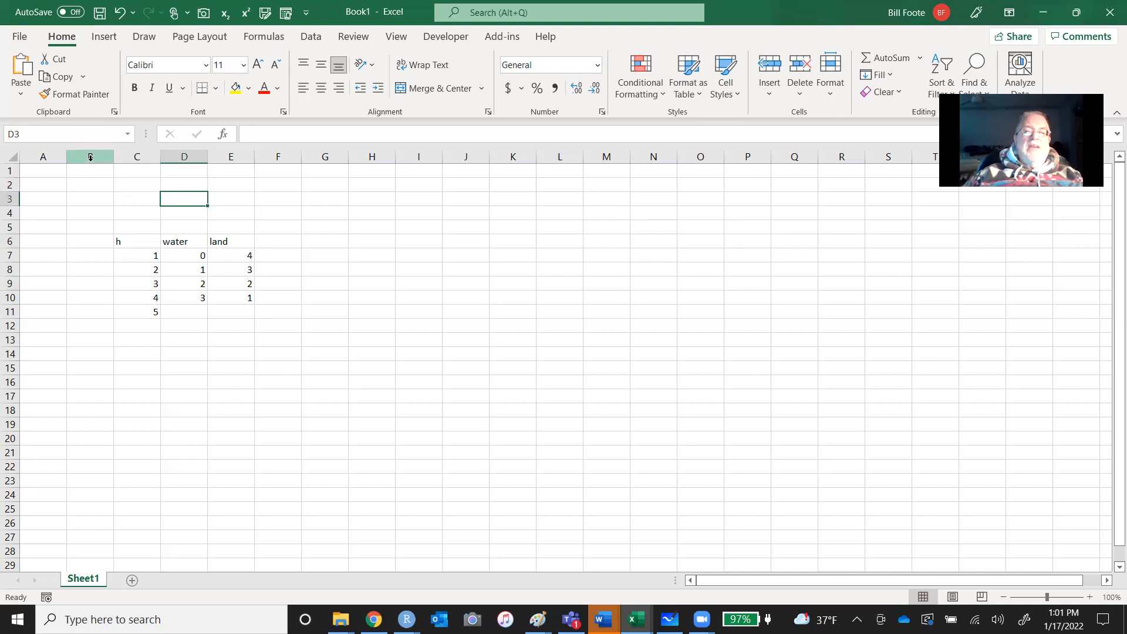
key("Left")
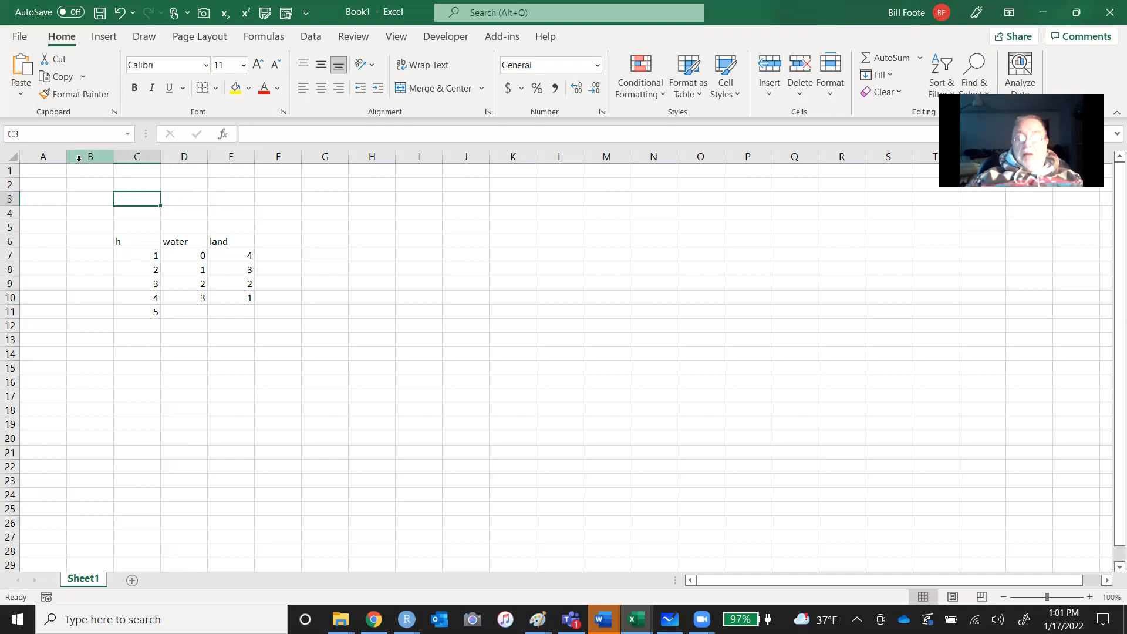
type("bag")
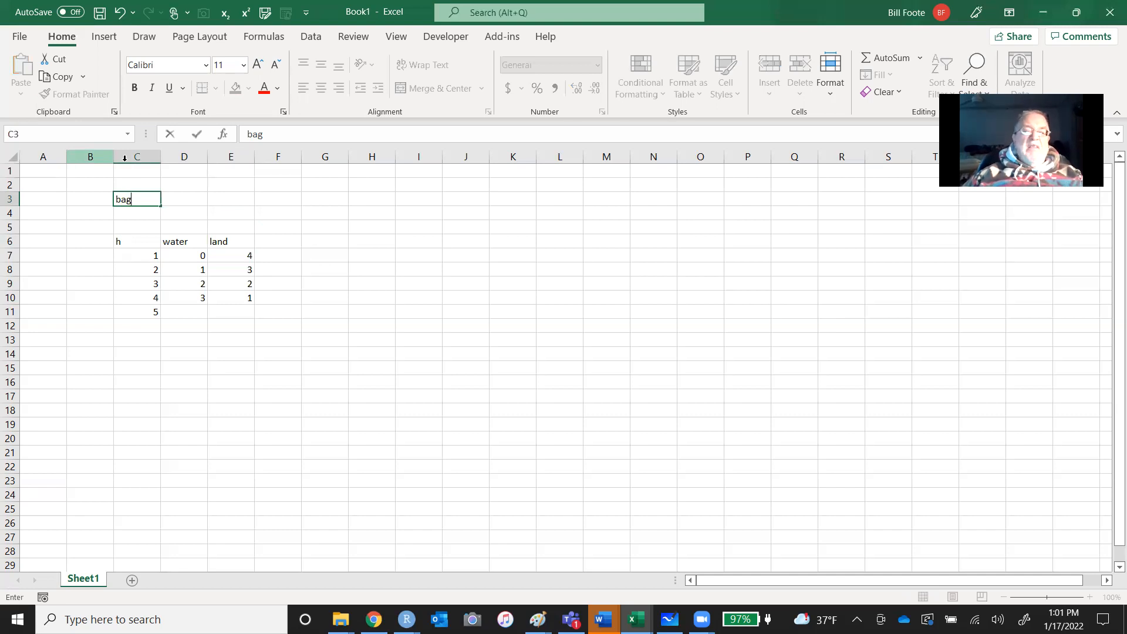
key("Tab")
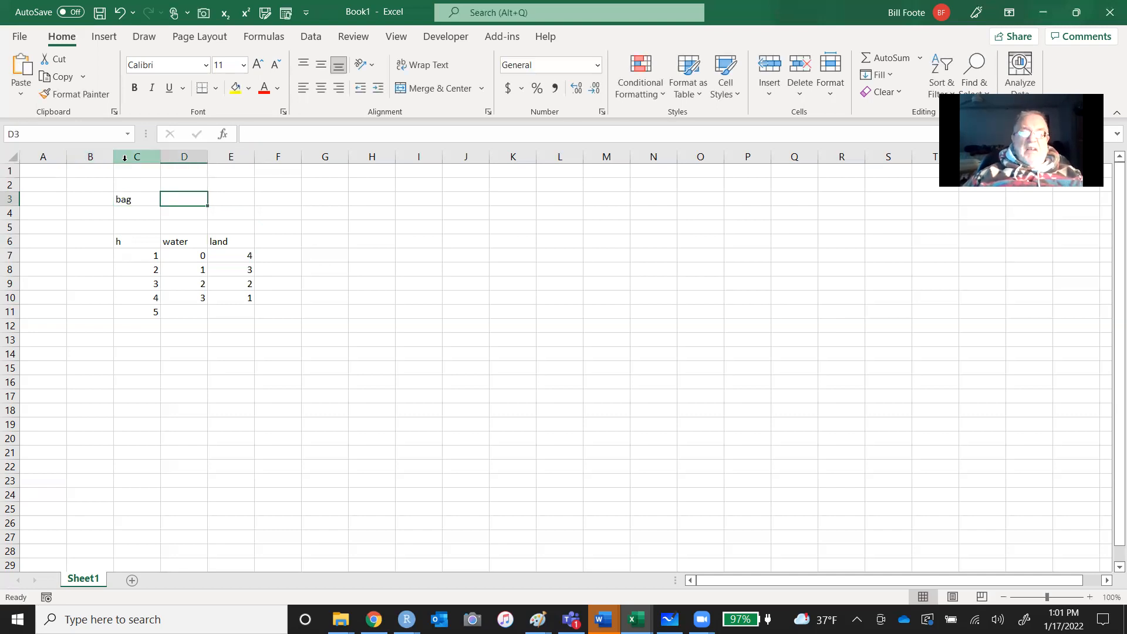
type("4")
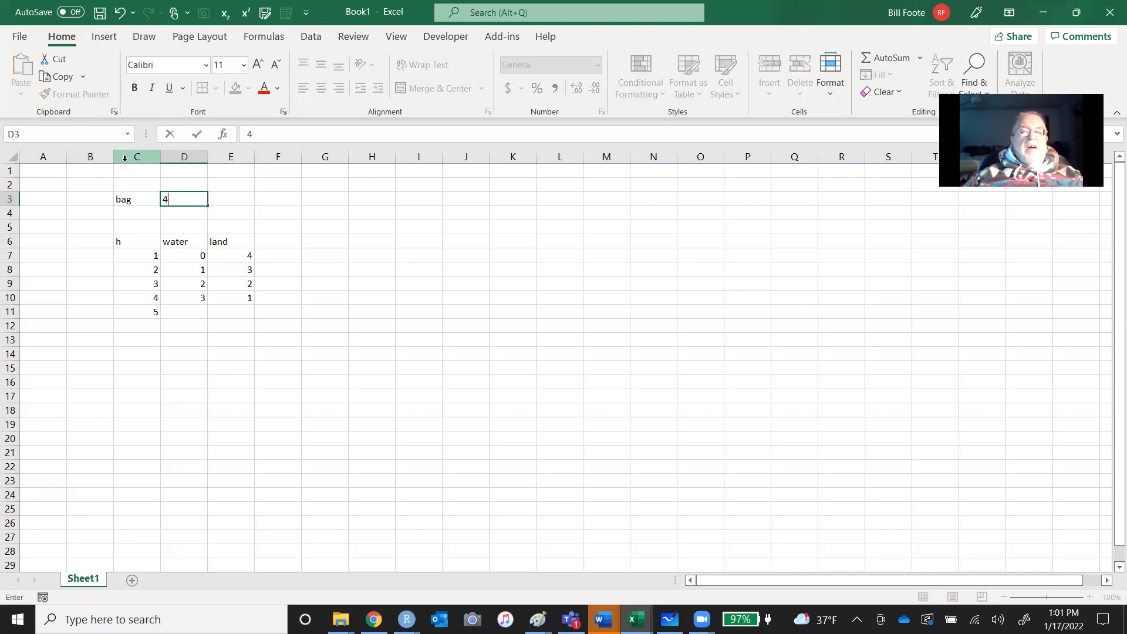
key("Tab")
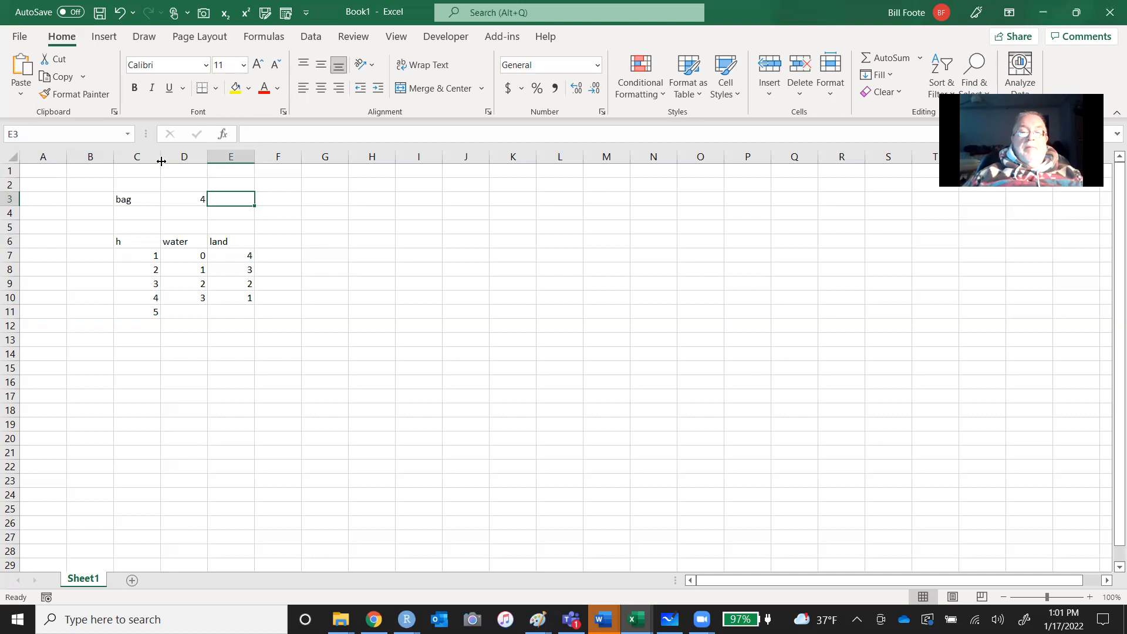
- Create a defined name for the bag value from cells C3 to D3, using the left column label
key("Left")
key("Left")
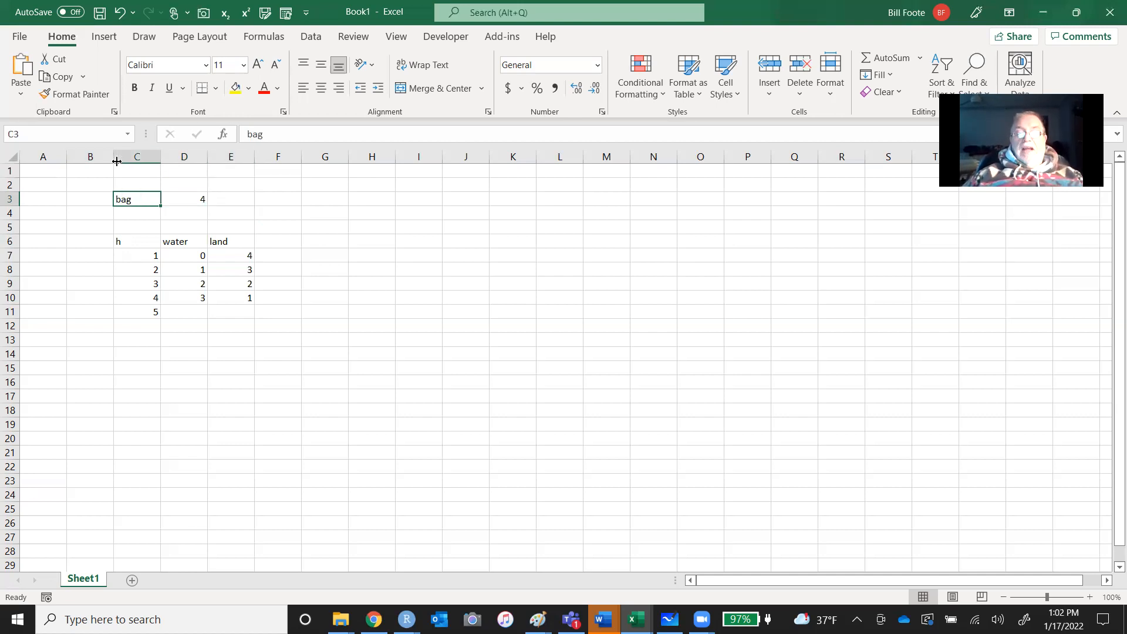
key("shift+Right")
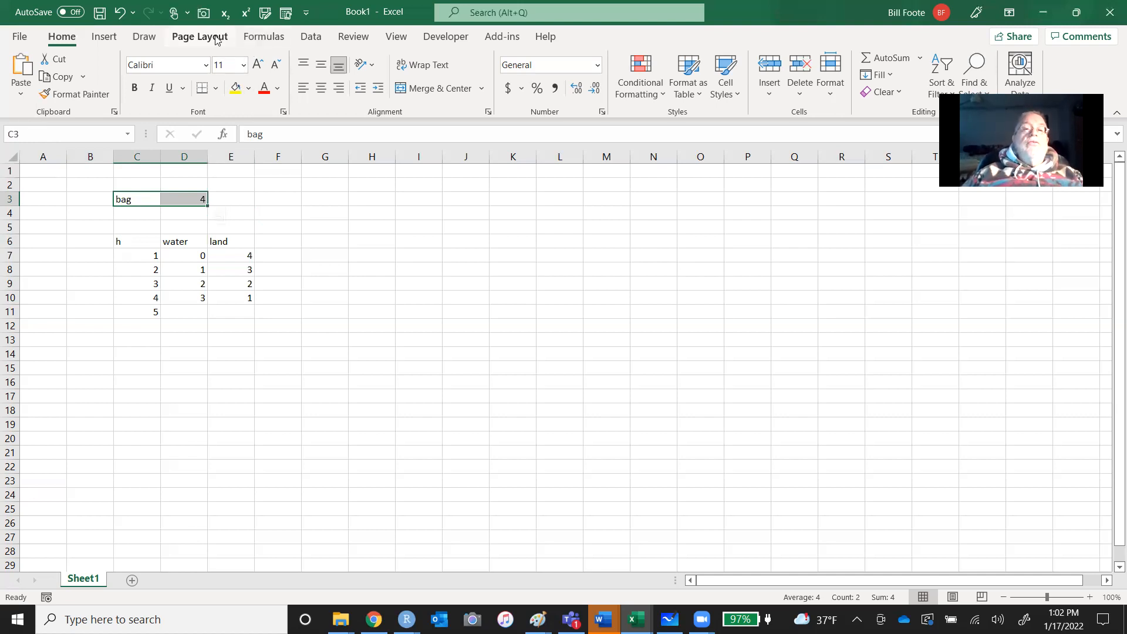
left_click(265, 39)
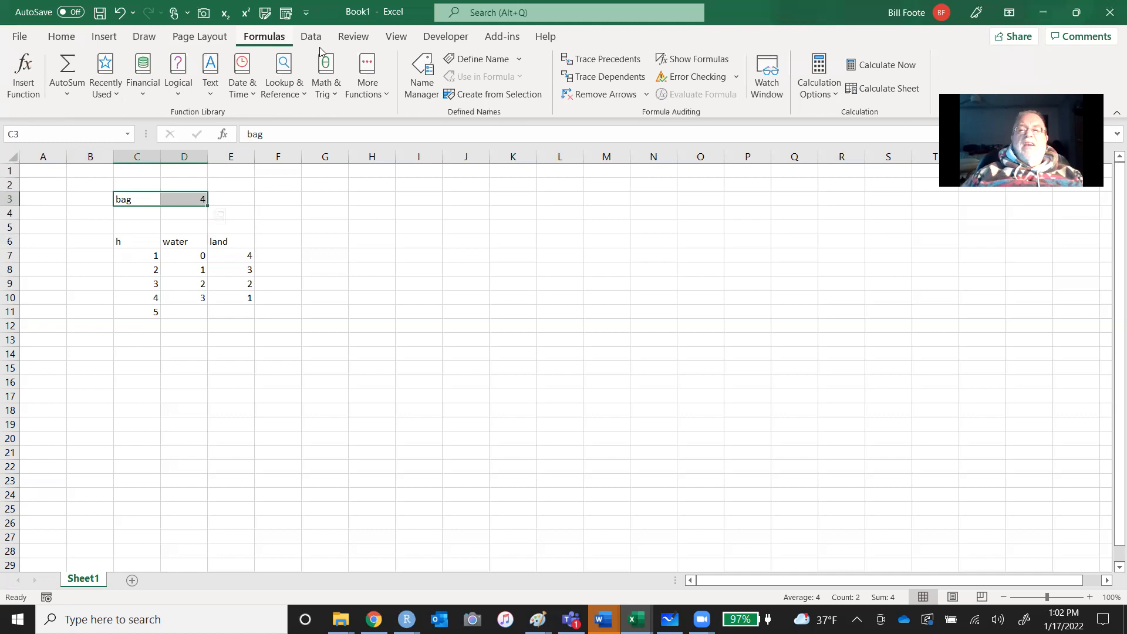
left_click(458, 96)
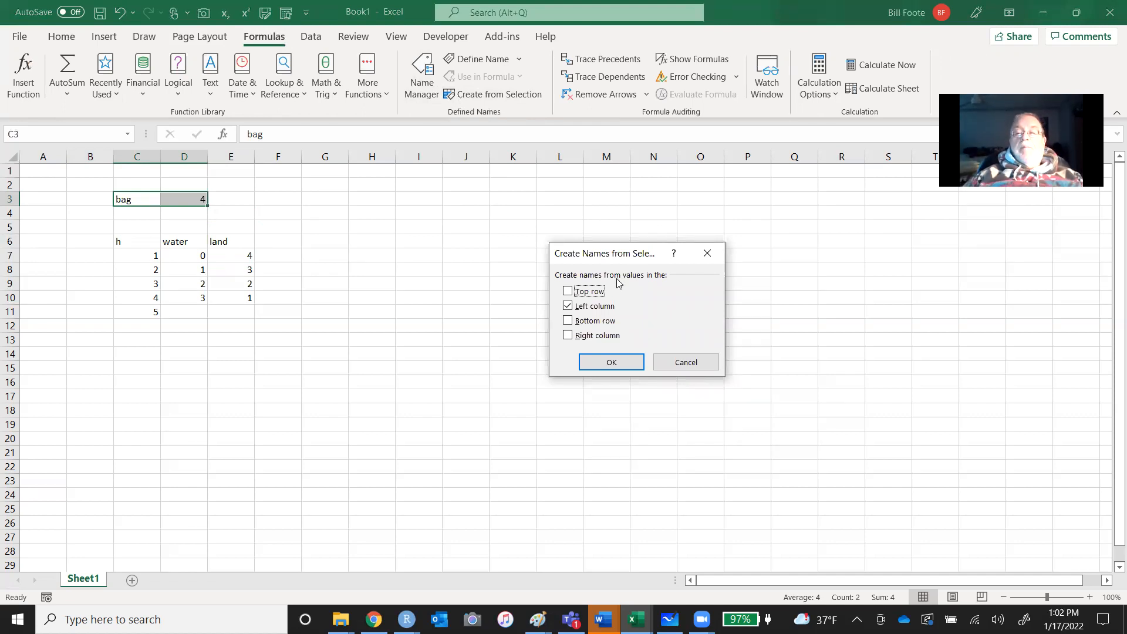
left_click(611, 362)
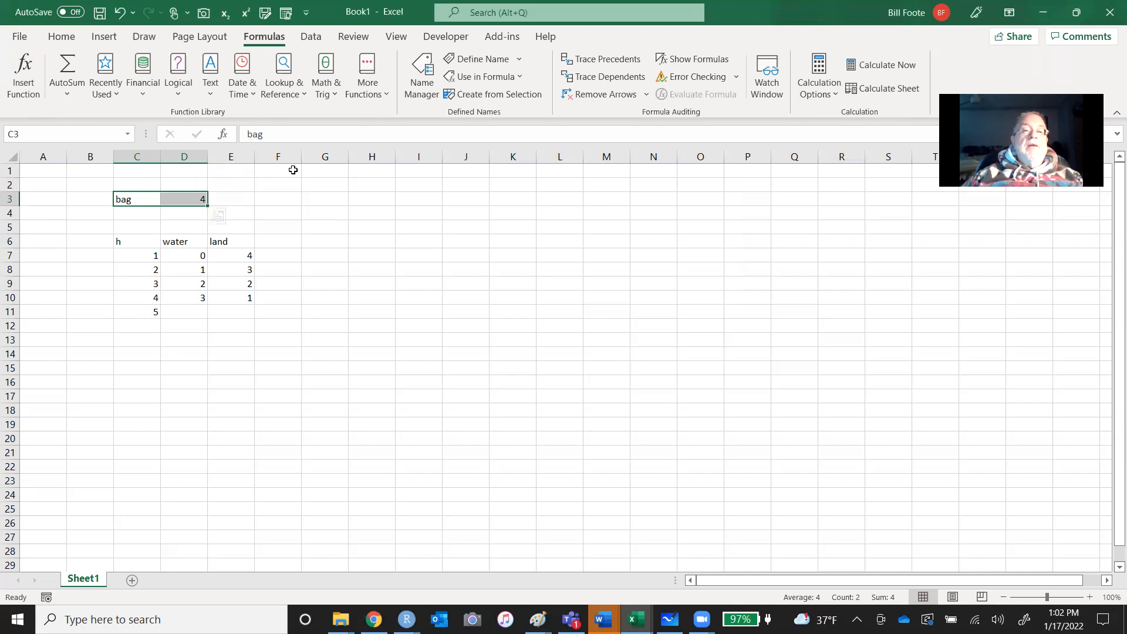
- Apply all borders to the bag label and its value in cells C3 to D3
left_click(61, 37)
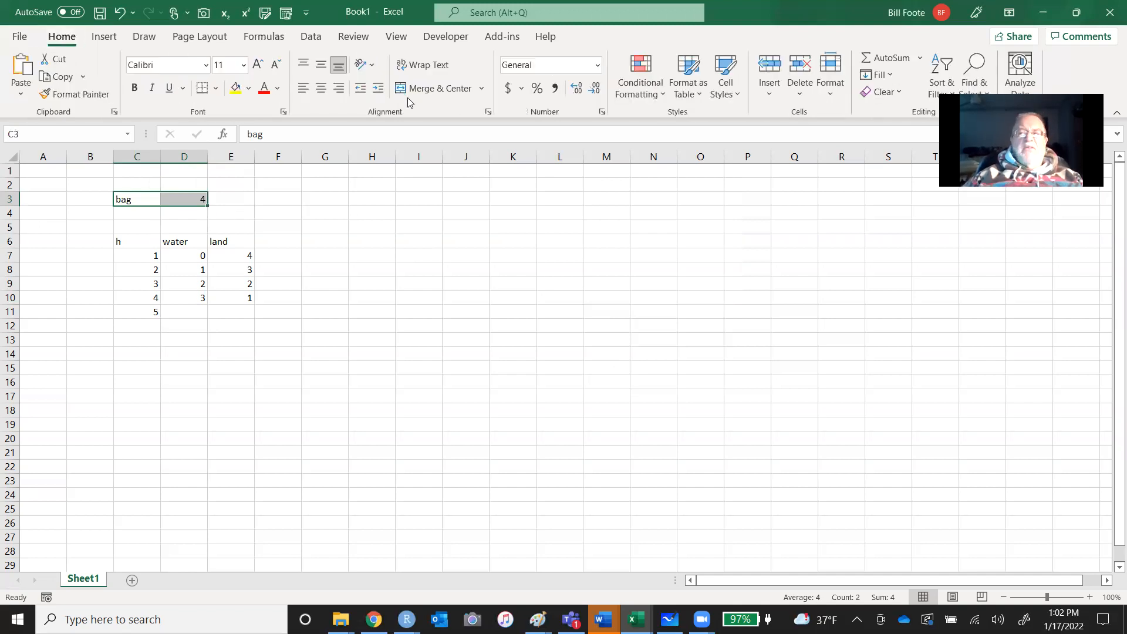
left_click(216, 89)
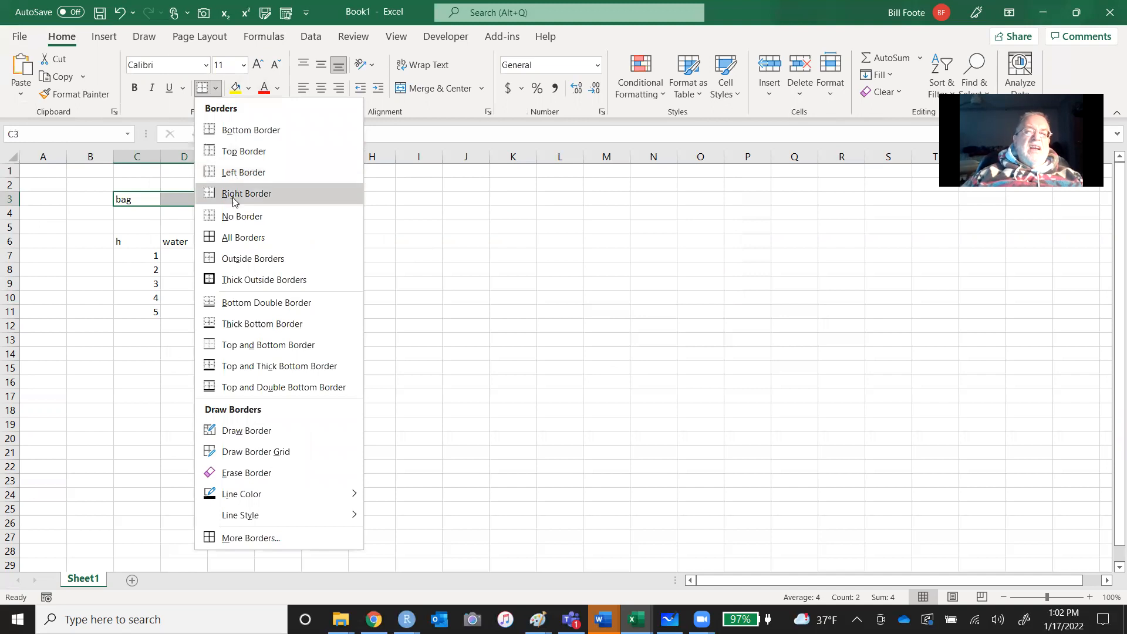
left_click(235, 238)
left_click(340, 256)
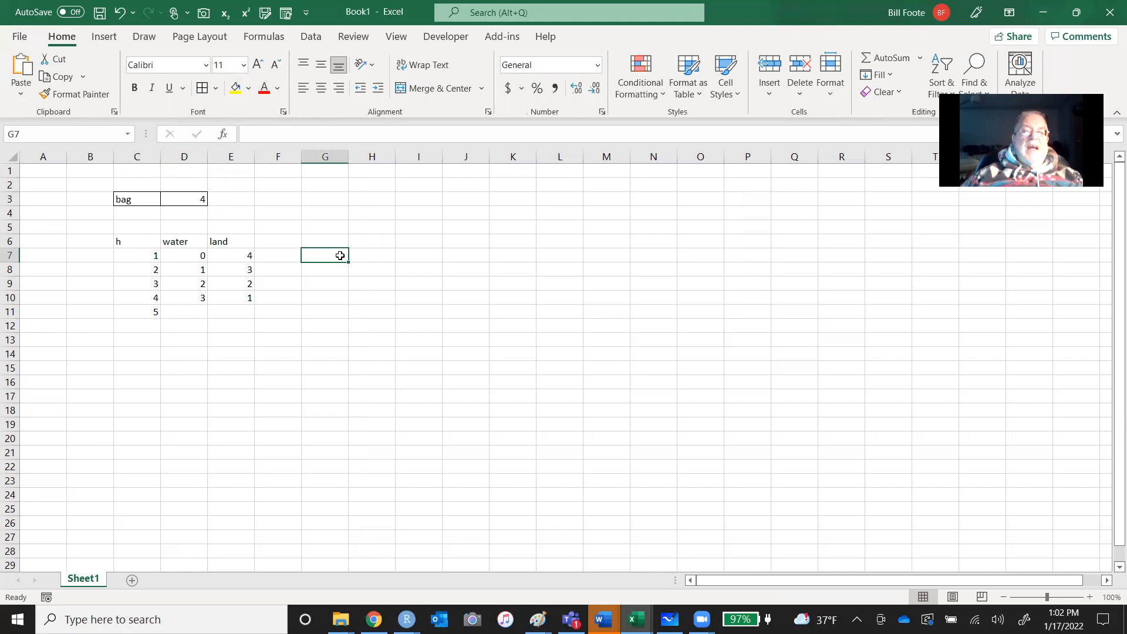
- Enter 4 as the water value for hypothesis 5 in cell D11
left_click(200, 255)
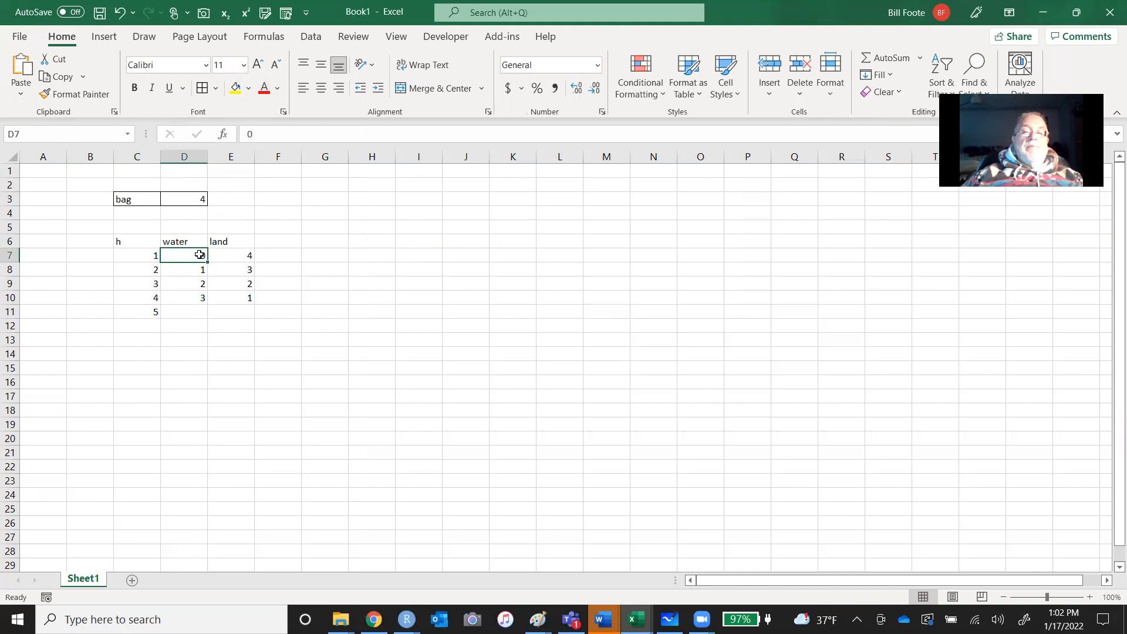
key("Down")
key("Down")
key("Down")
key("Down")
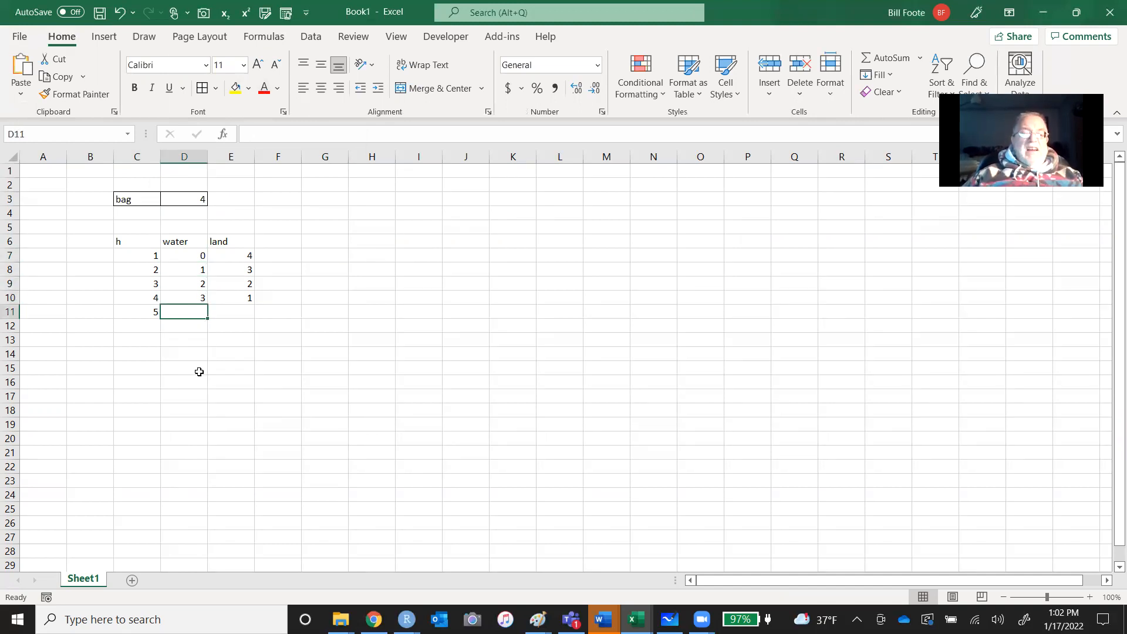
type("4")
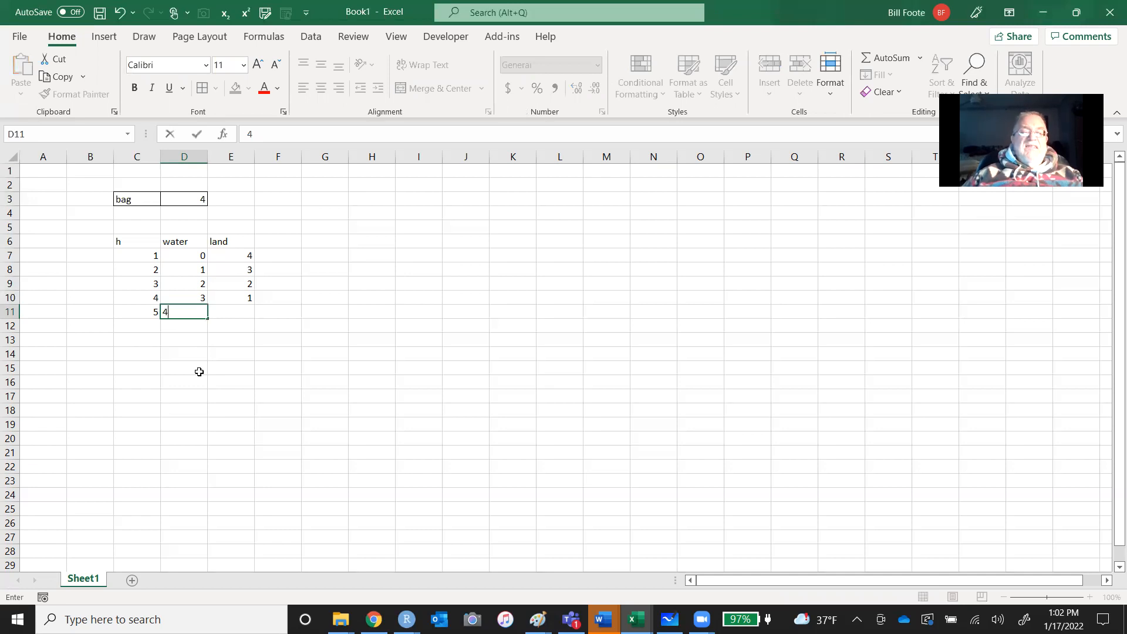
key("Right")
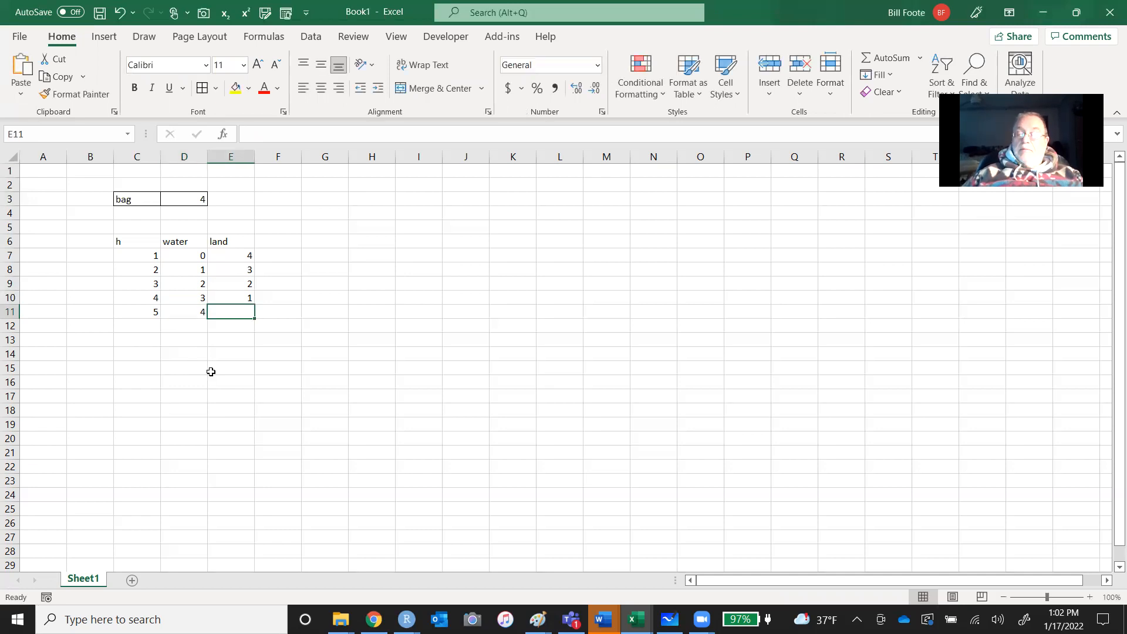
- Enter the formula =bag - D7 as the land value for hypothesis 1 in cell E7
key("Up")
key("Up")
key("Up")
key("Up")
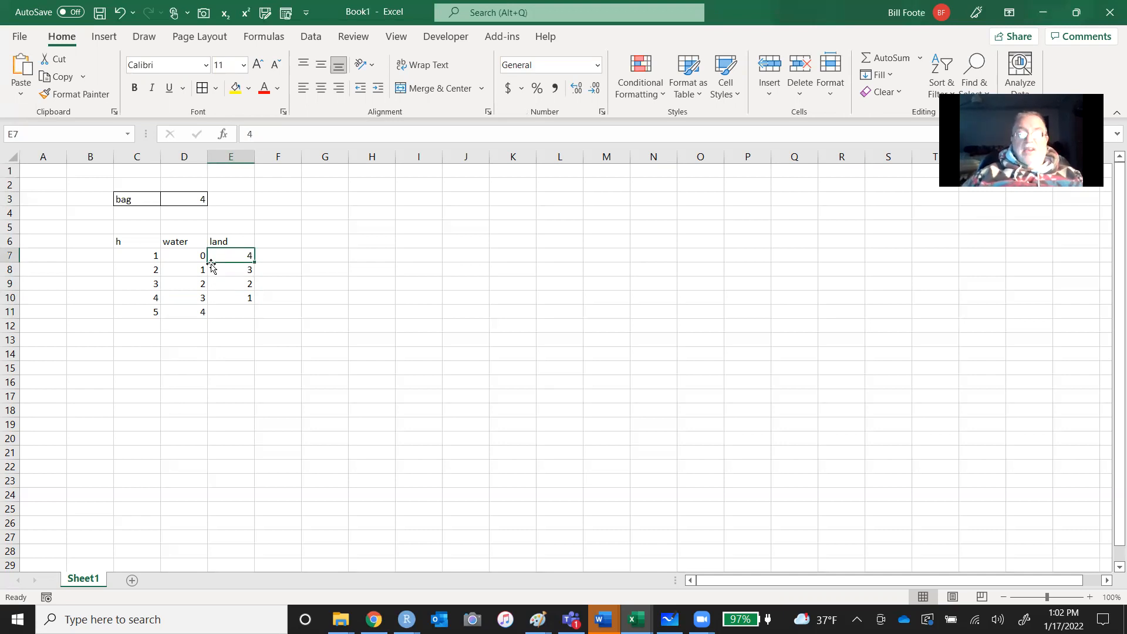
type("=bag")
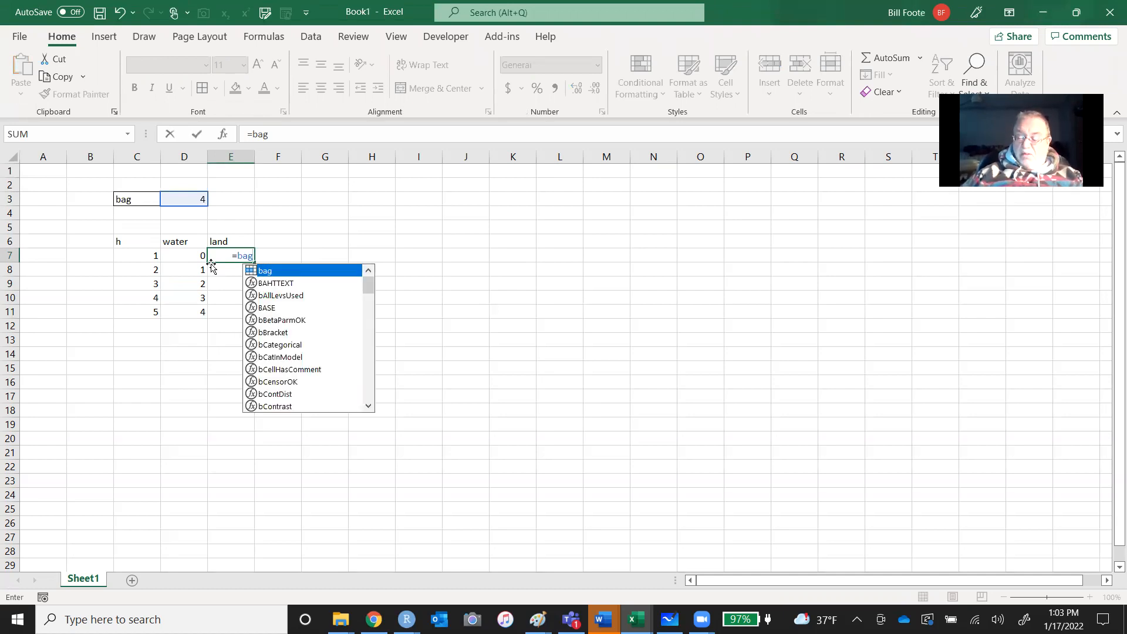
type("-")
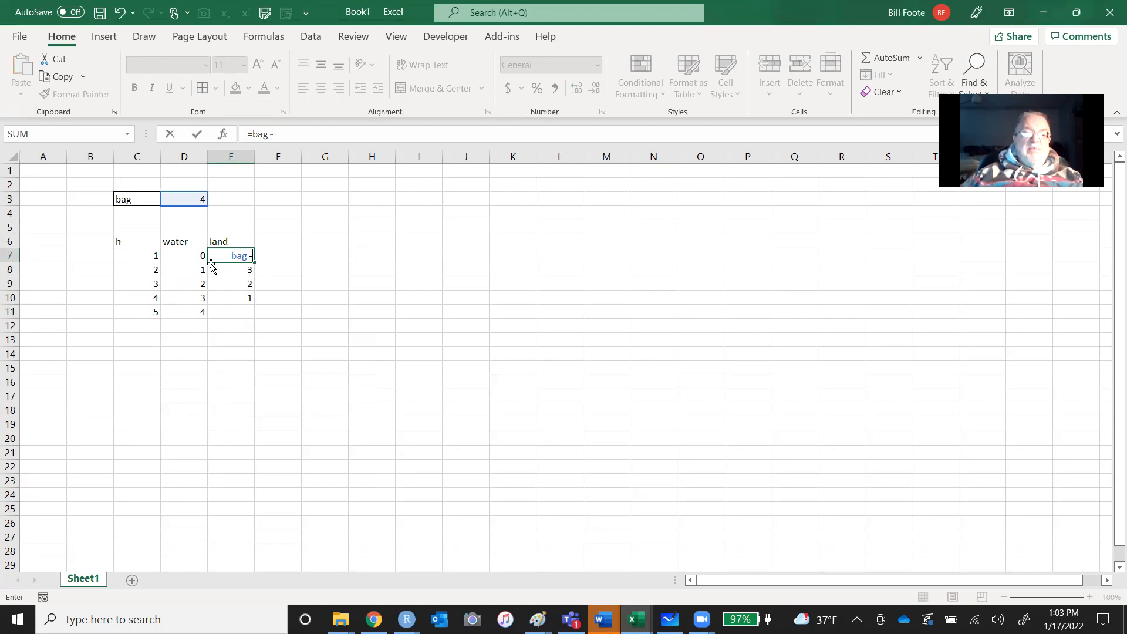
left_click(172, 265)
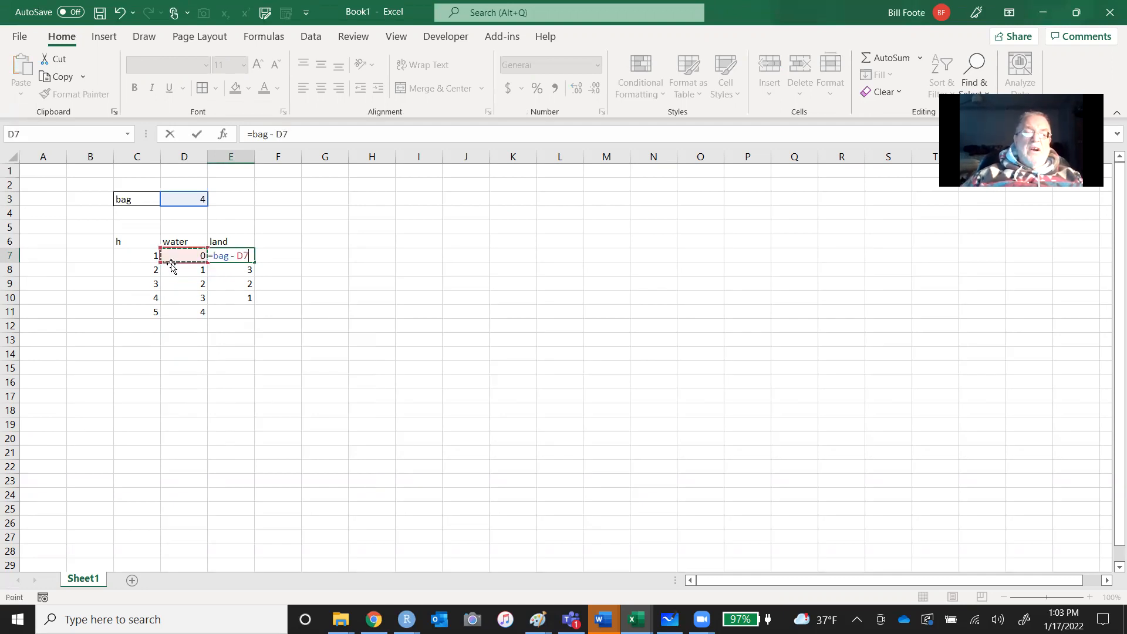
key("Return")
- Copy the land formula from E7 down through E11 for all five hypotheses
key("Up")
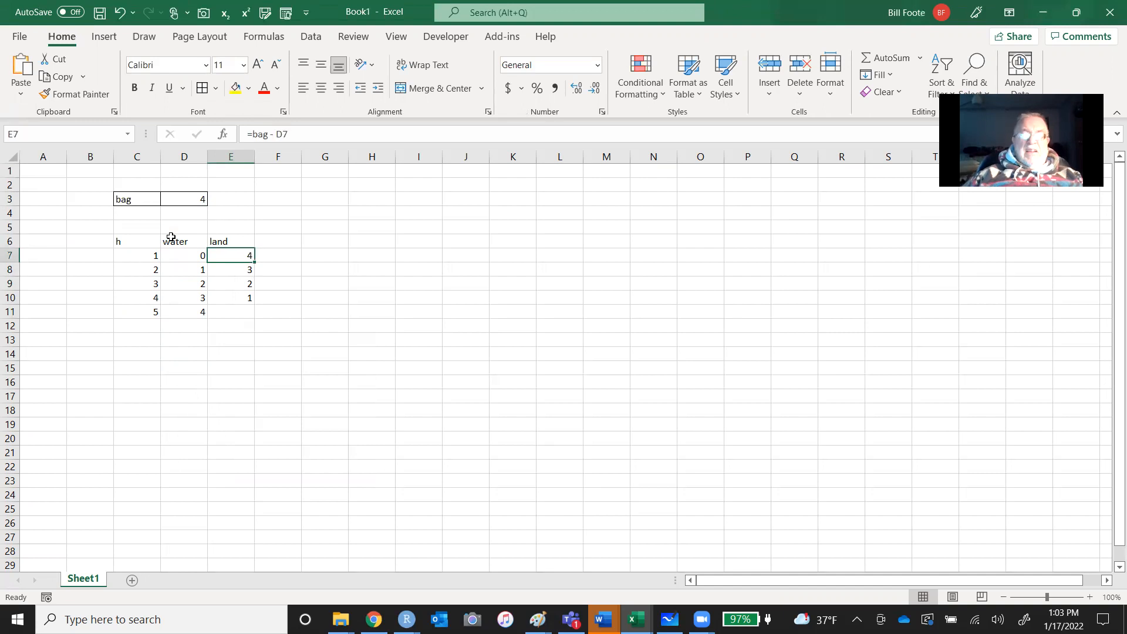
key("ctrl+c")
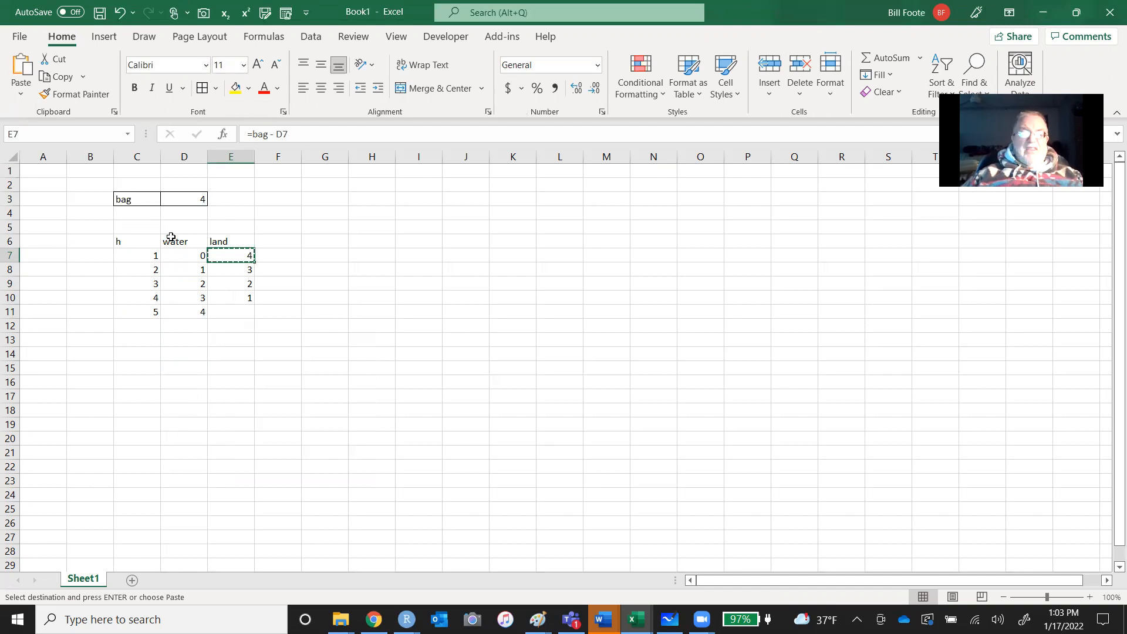
key("shift+Down")
key("shift+Down")
key("shift+Down")
key("shift+Down")
key("ctrl+v")
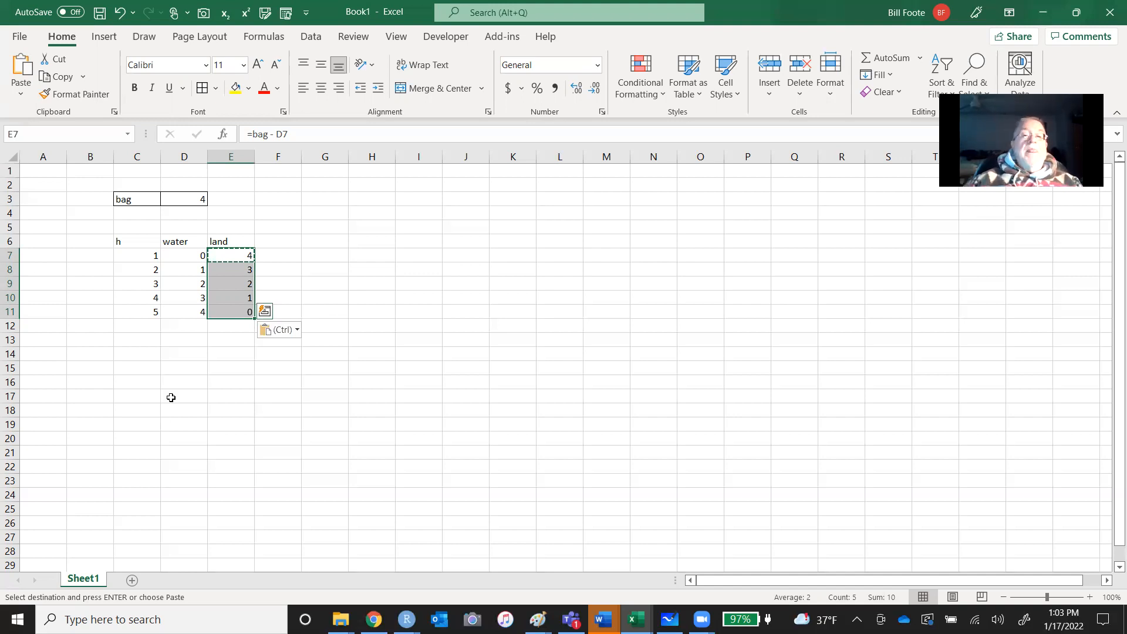
- Add the column header p in cell F6, beside the land header
key("Right")
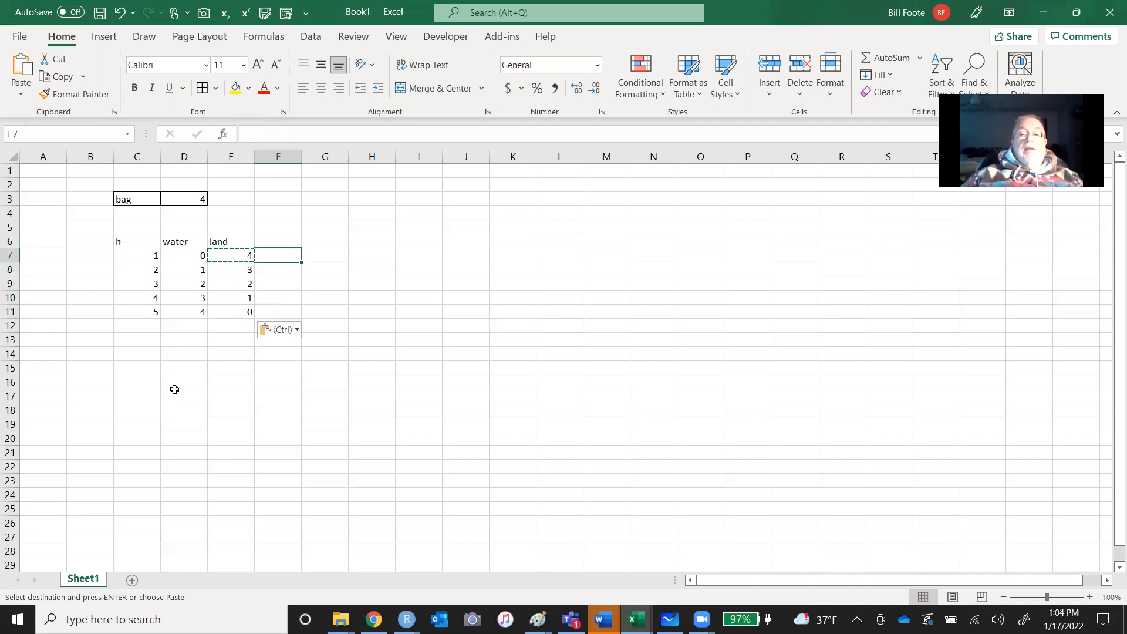
key("Up")
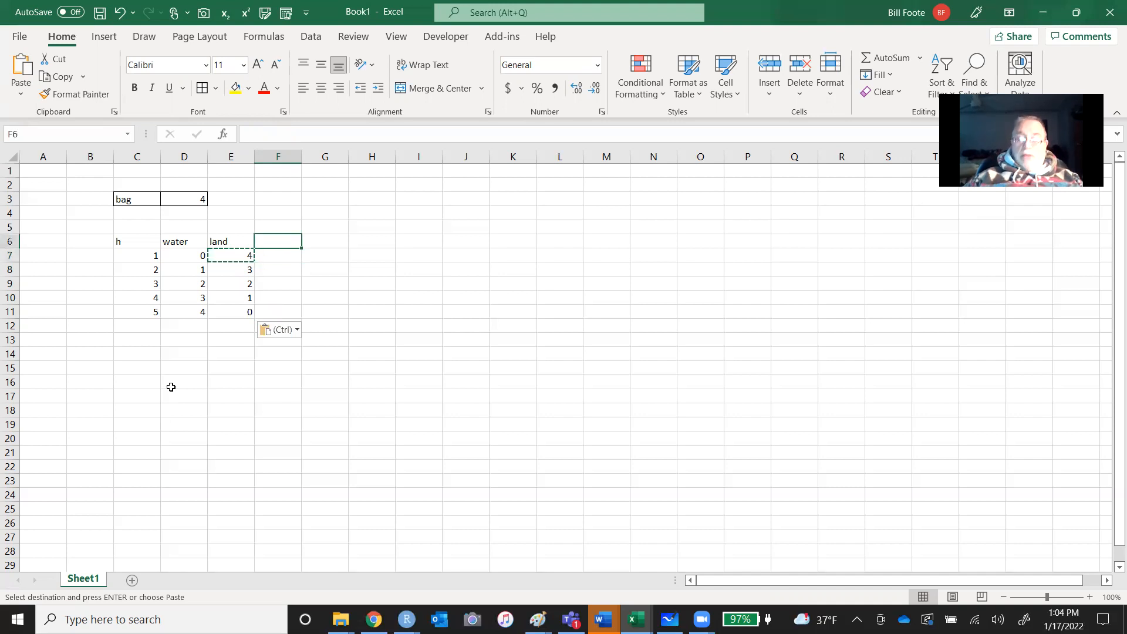
type("p")
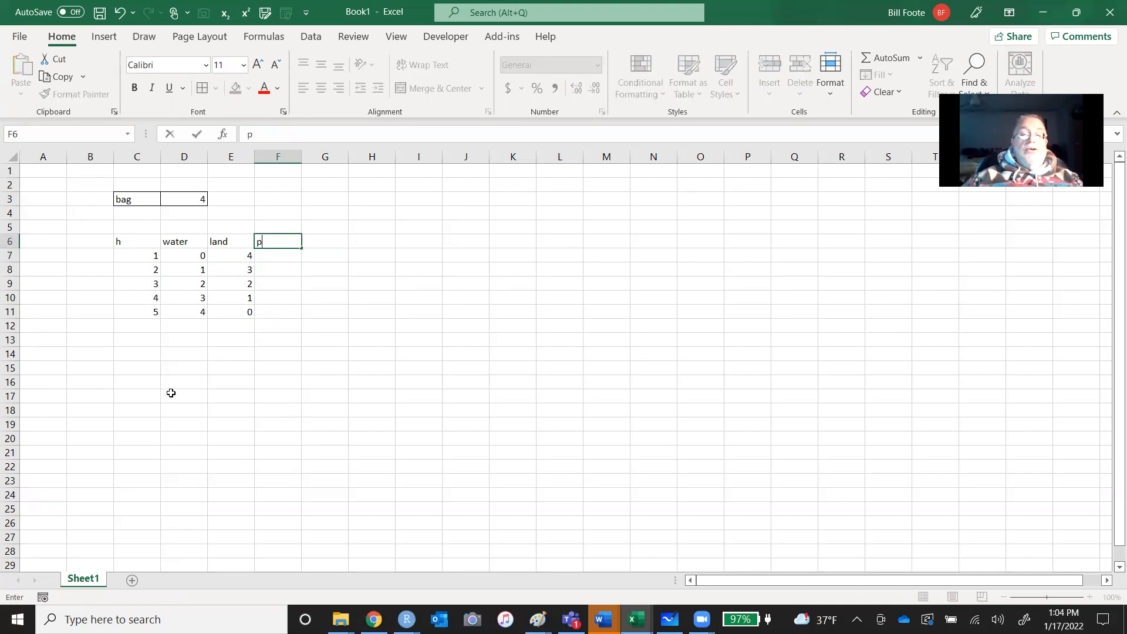
key("Return")
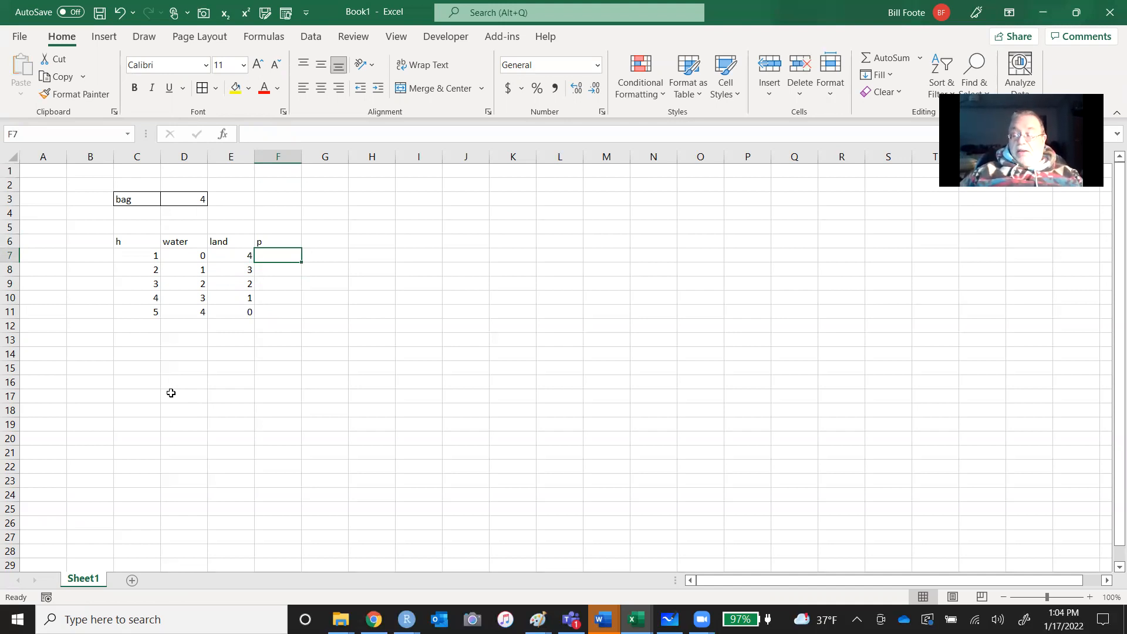
- Enter the formula =D7 / bag in cell F7 to compute p as water divided by bag size
type("=")
key("Left")
key("Left")
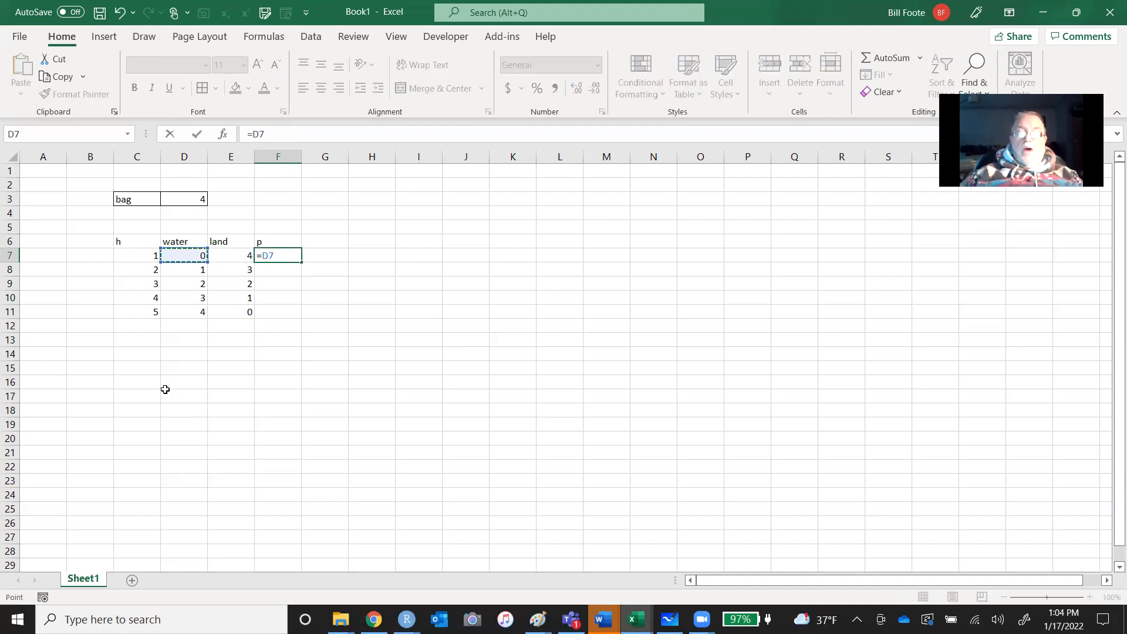
type("/")
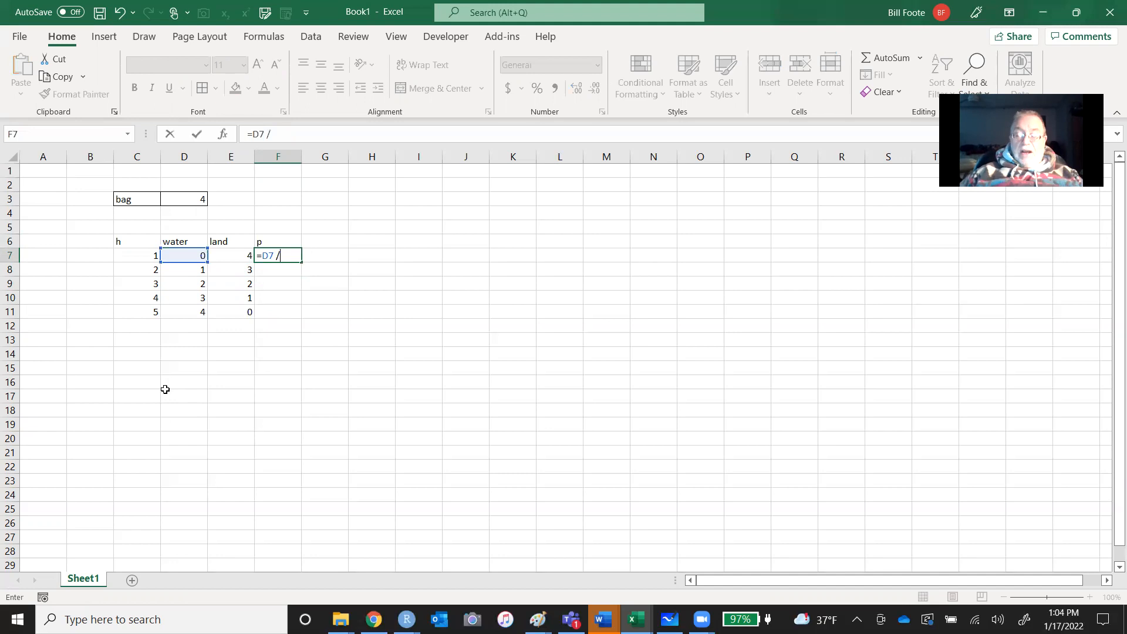
type(" bag")
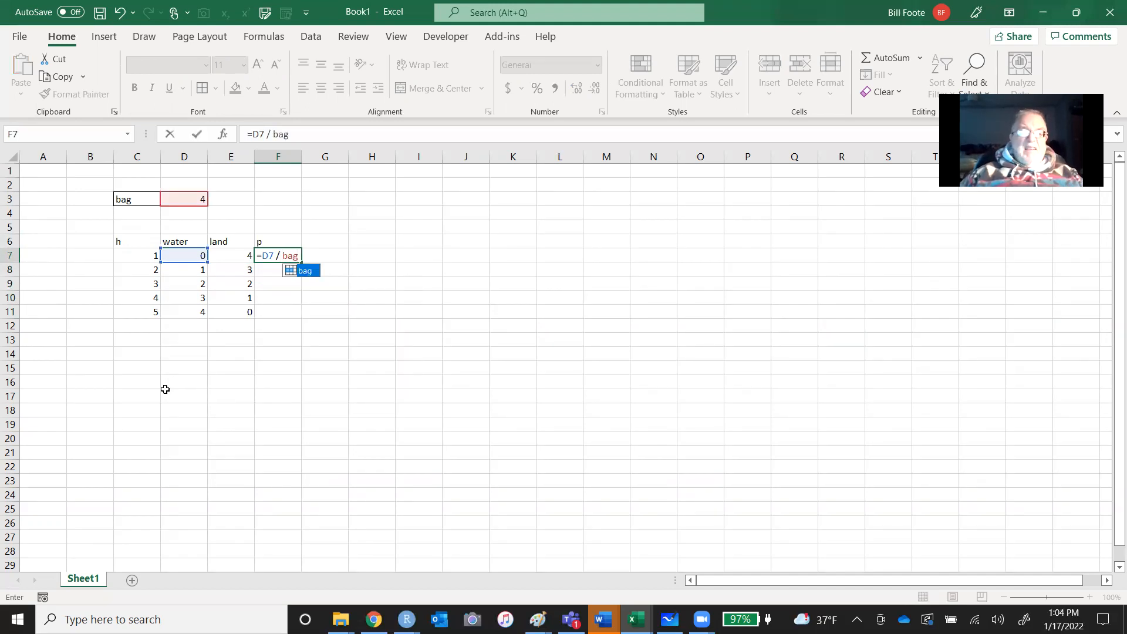
key("Return")
- Apply the Number format with two decimal places to the p value in cell F7
key("Up")
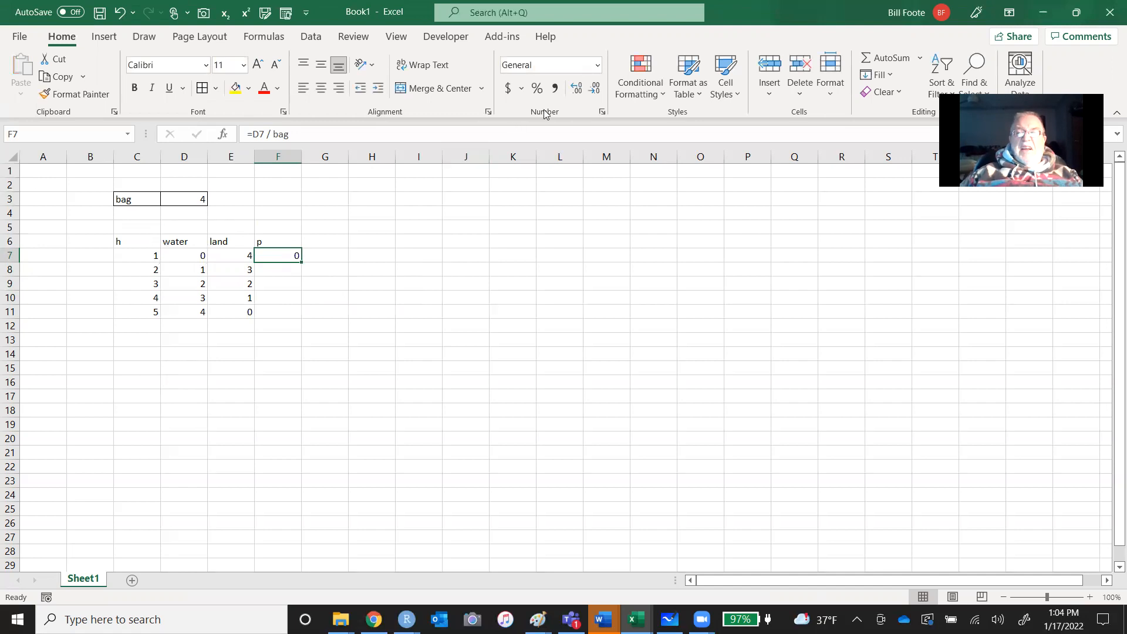
left_click(597, 68)
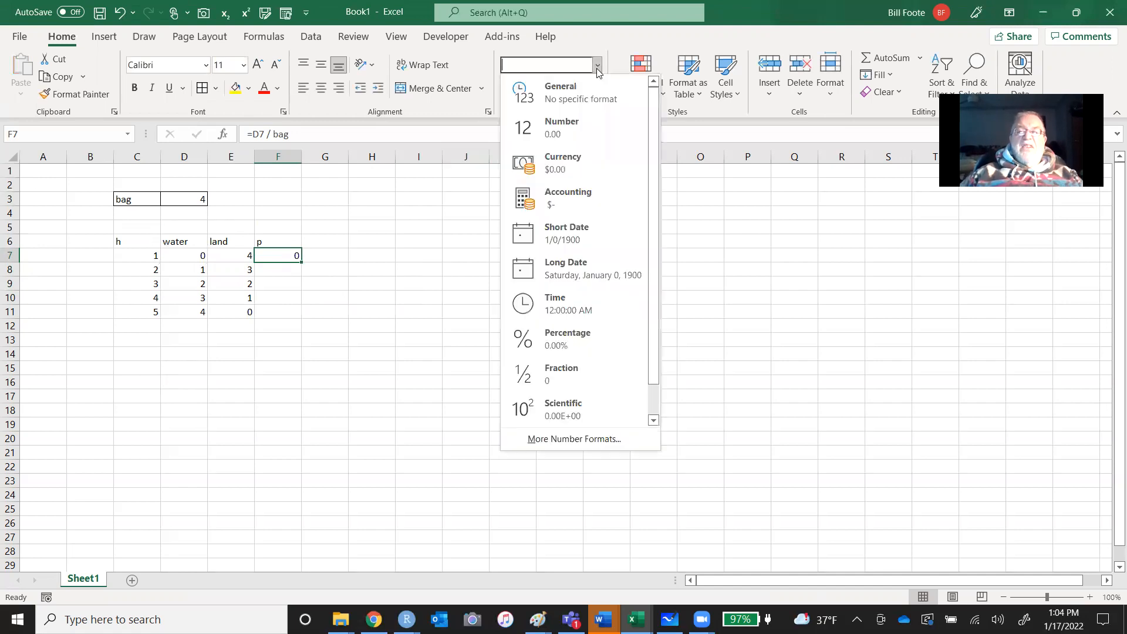
left_click(578, 134)
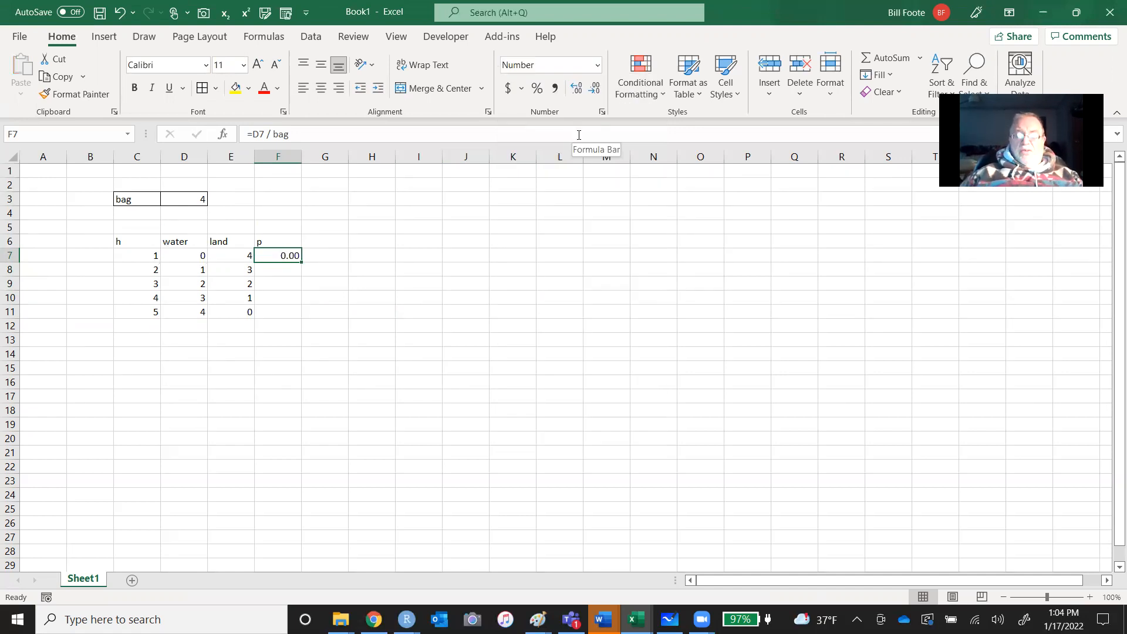
- Copy the formatted p formula from F7 down through F11
key("ctrl+c")
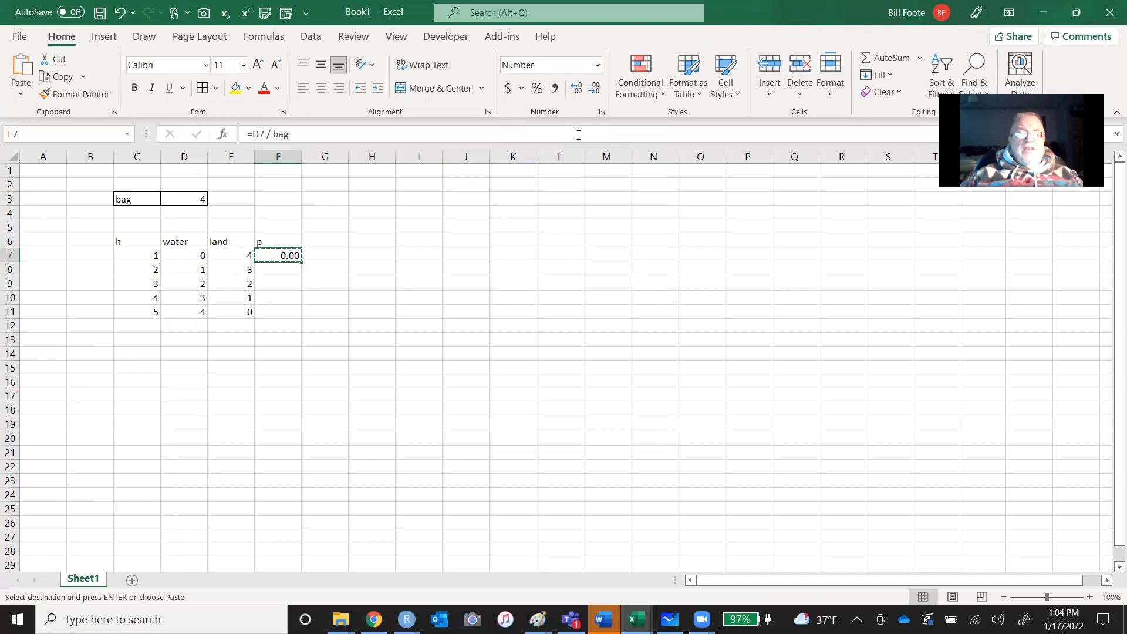
key("shift+Down")
key("shift+Down")
key("shift+Down")
key("shift+Down")
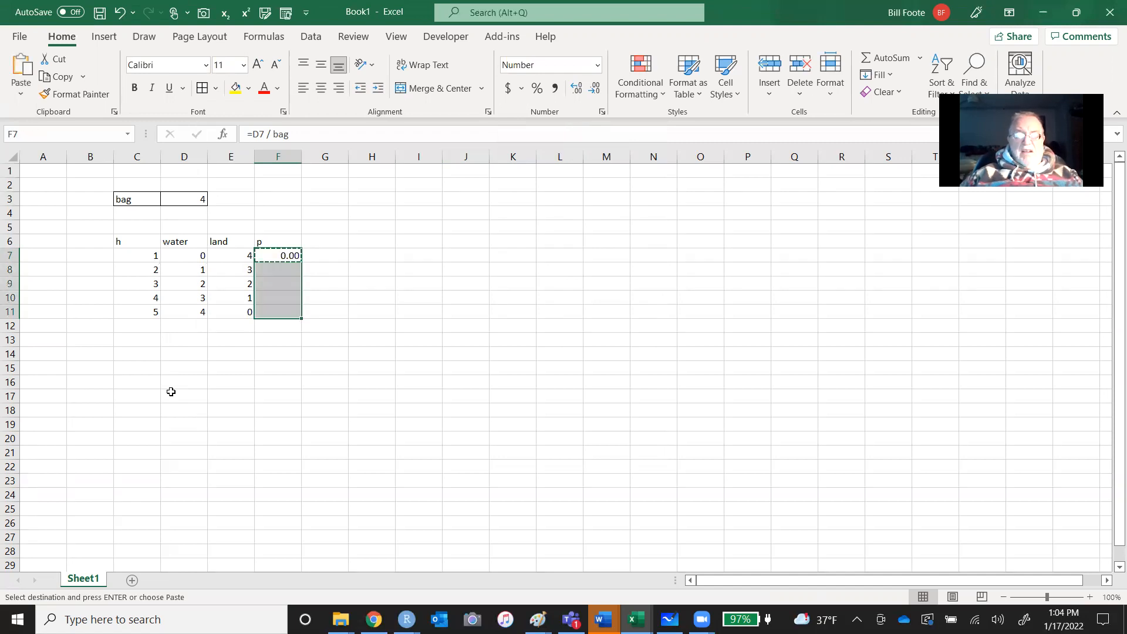
key("ctrl+v")
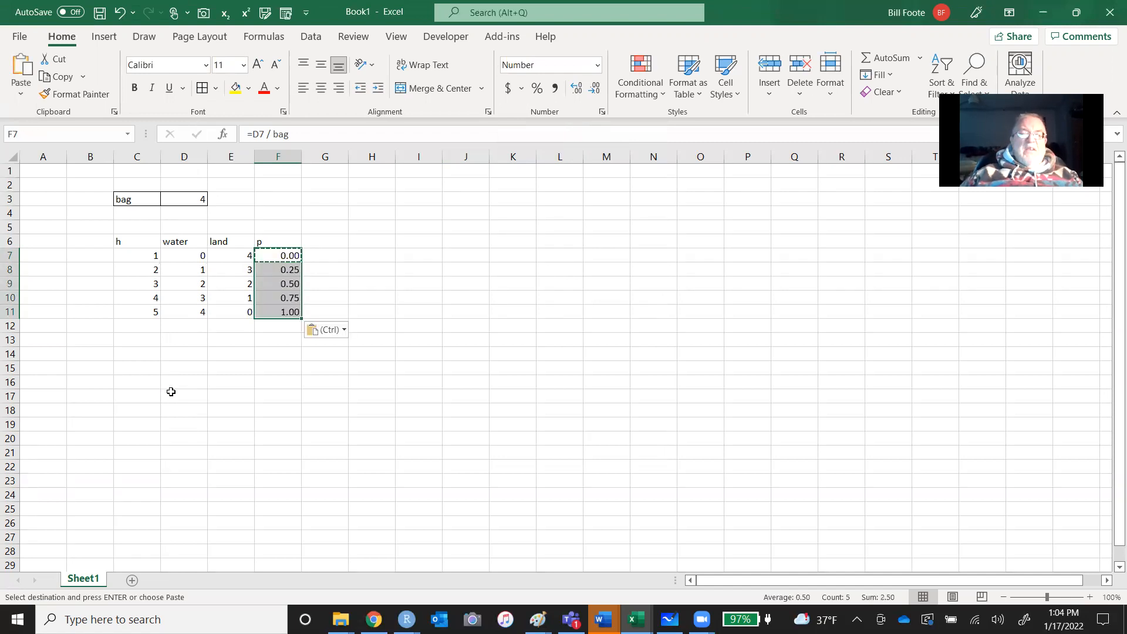
- Center the table headers h, water, land and p in cells C6 to F6
key("Up")
key("shift+Left")
key("shift+Left")
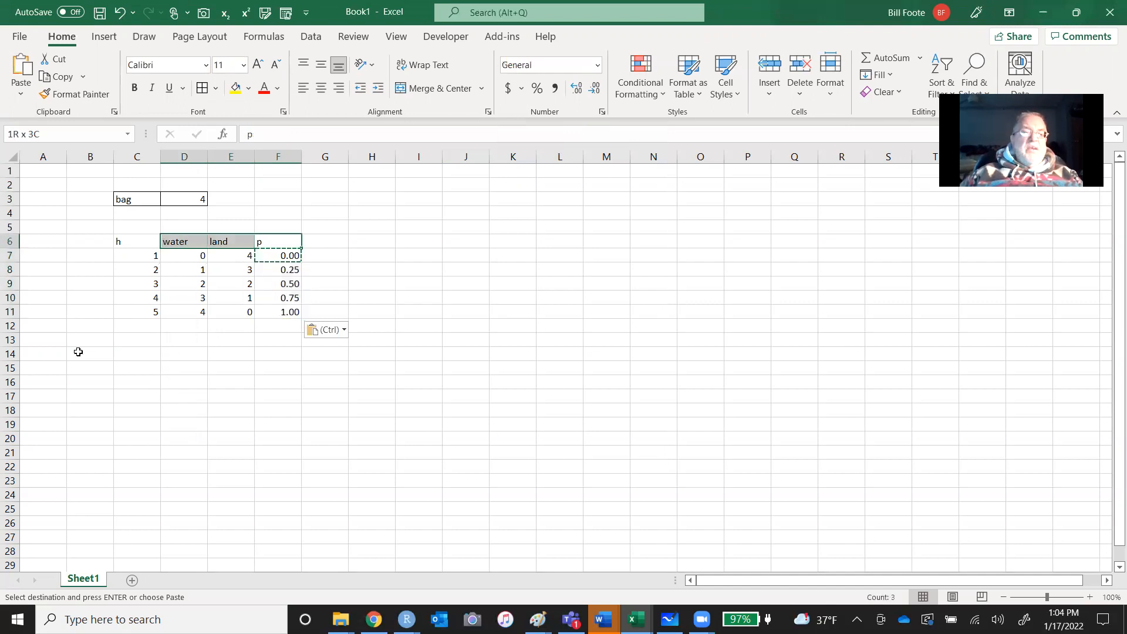
key("shift+Left")
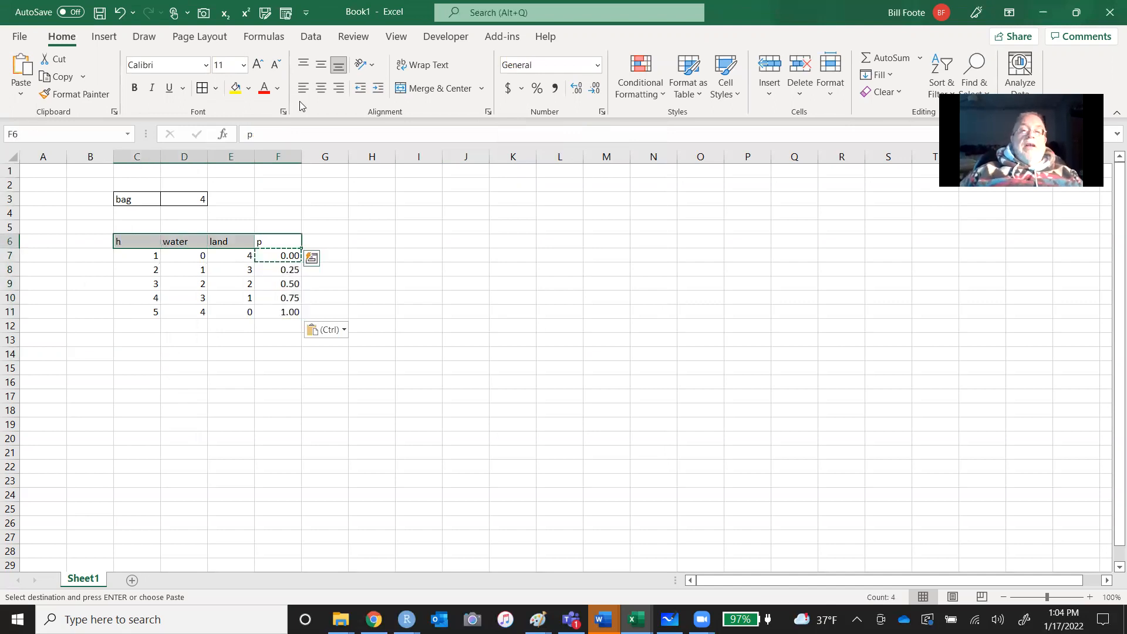
left_click(321, 88)
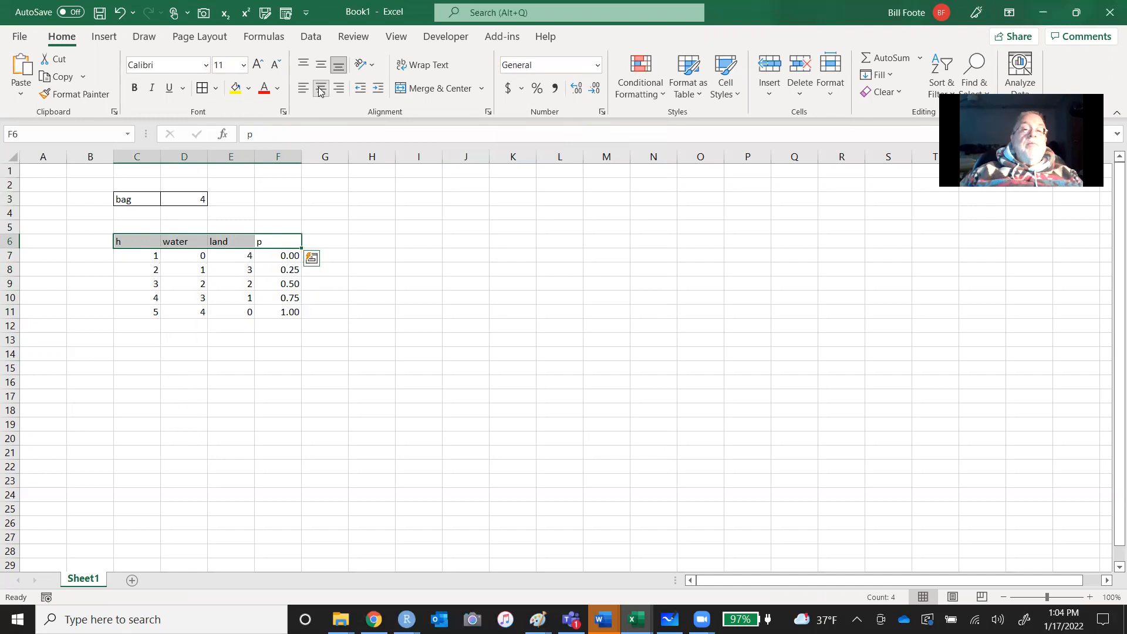
- Apply all borders to the header cells C6 to F6
left_click(216, 89)
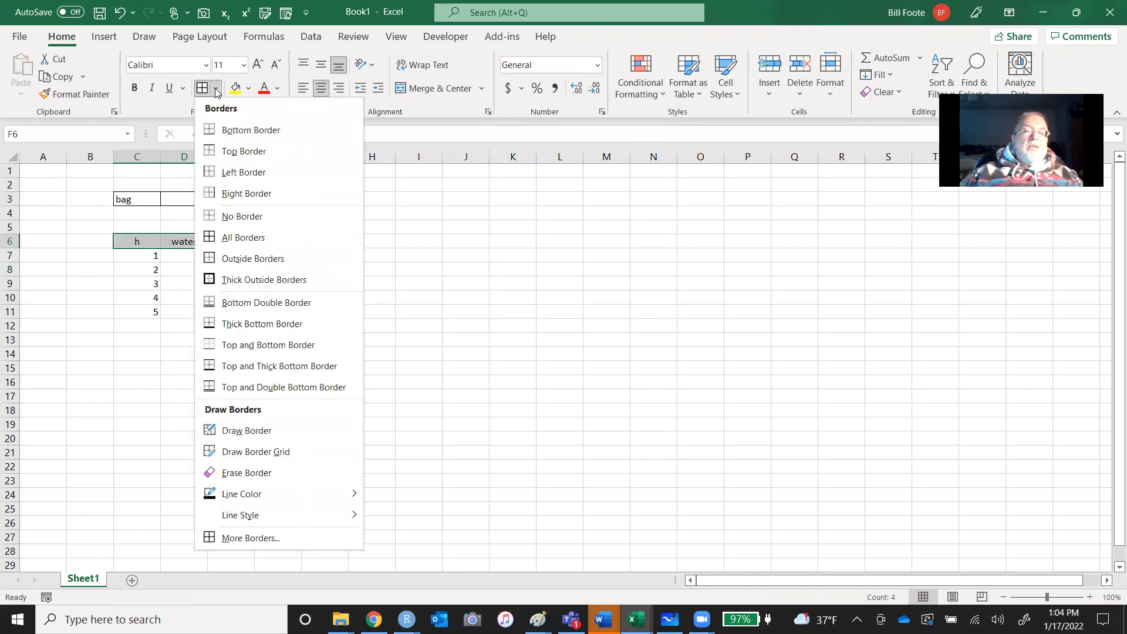
left_click(228, 237)
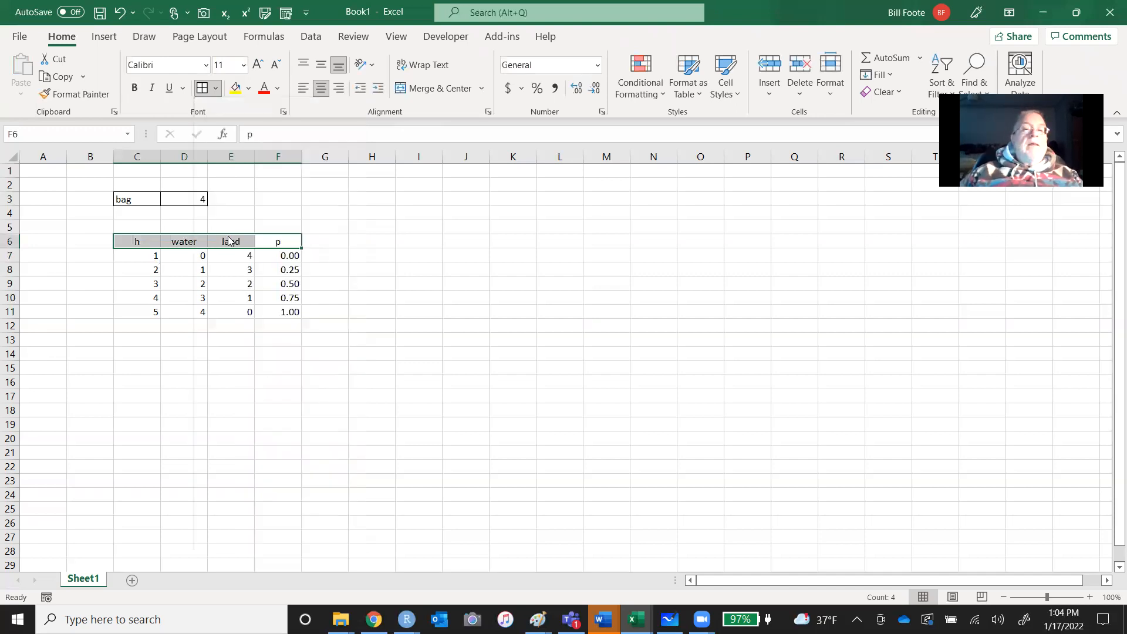
left_click(388, 338)
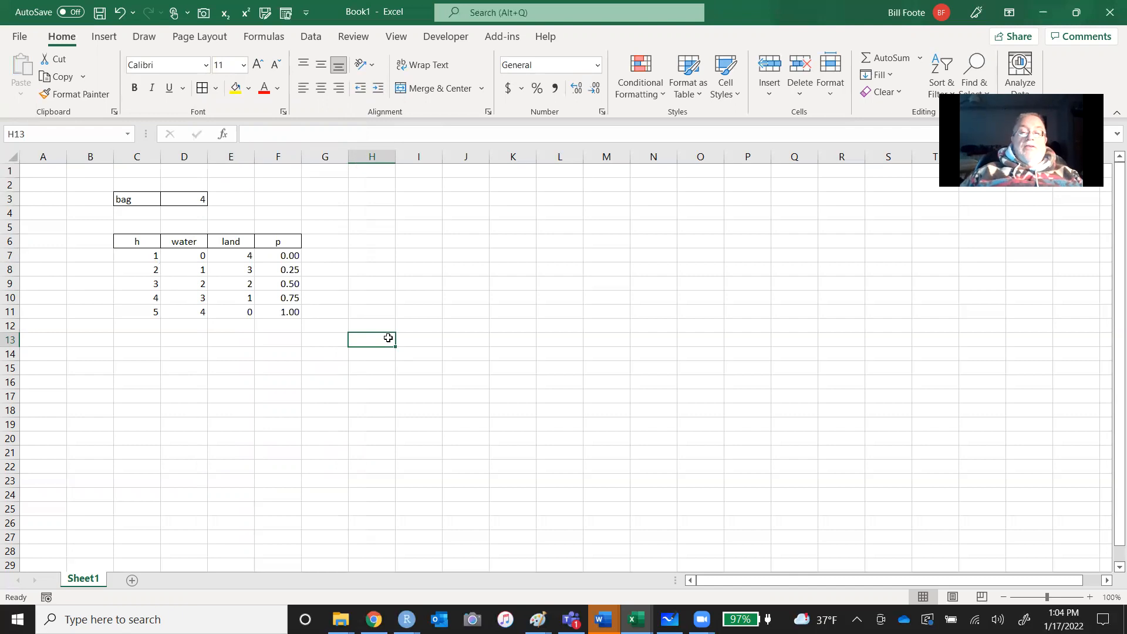
- Enter the label F7: in cell F13 below the p column
key("Left")
key("Left")
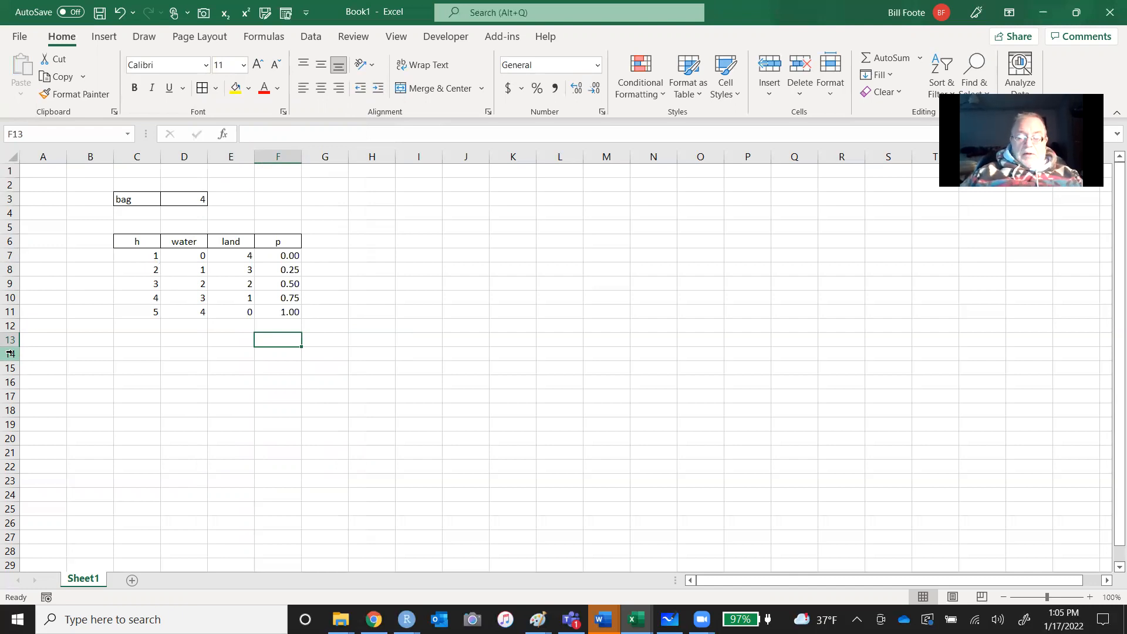
type("F7")
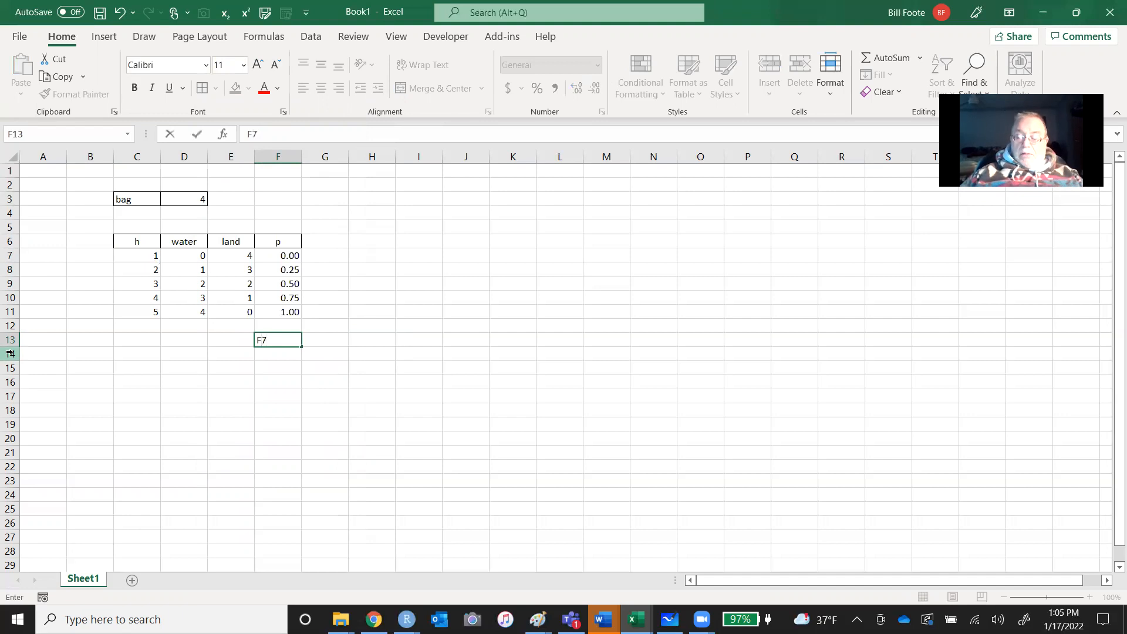
type(":")
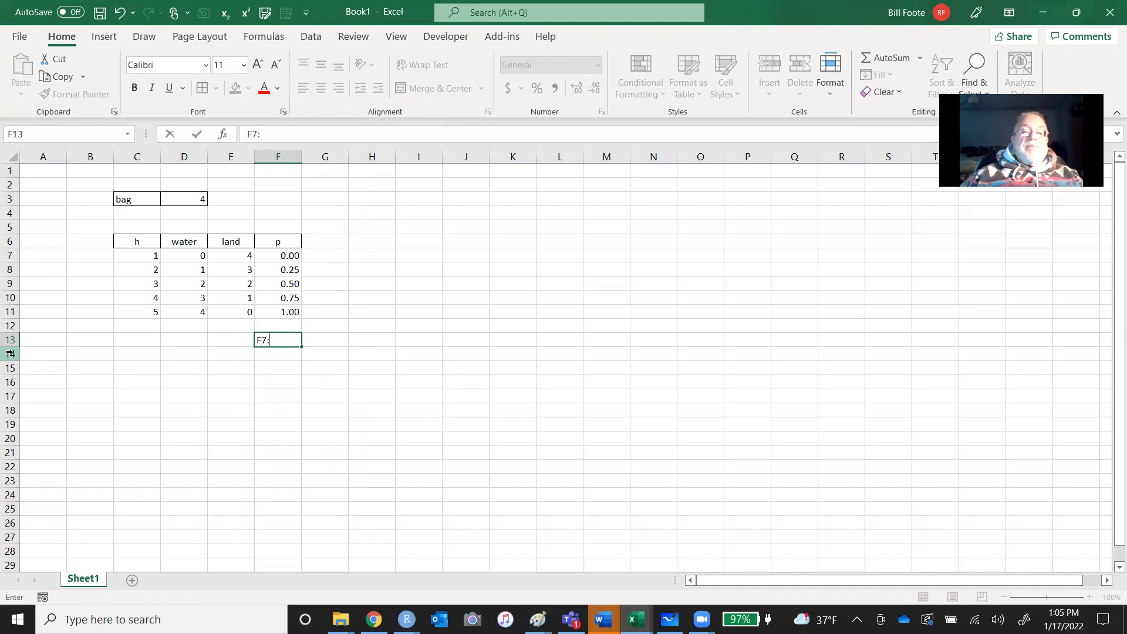
key("Return")
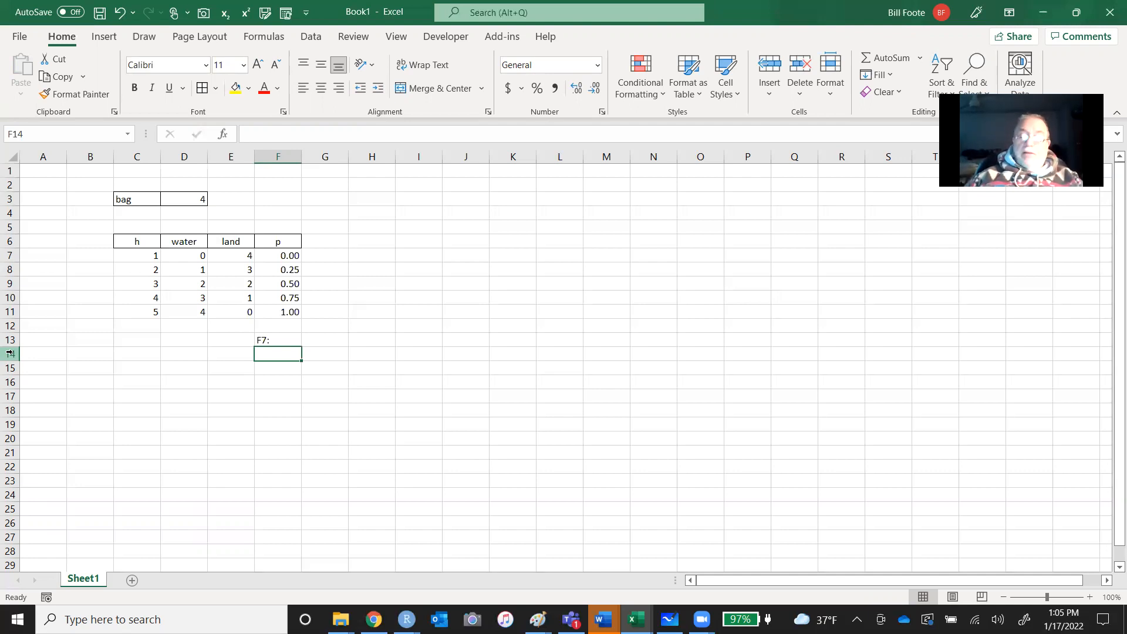
- Enter =formulatext( F7 ) in cell F14 to display the p formula as text under its label
type("=")
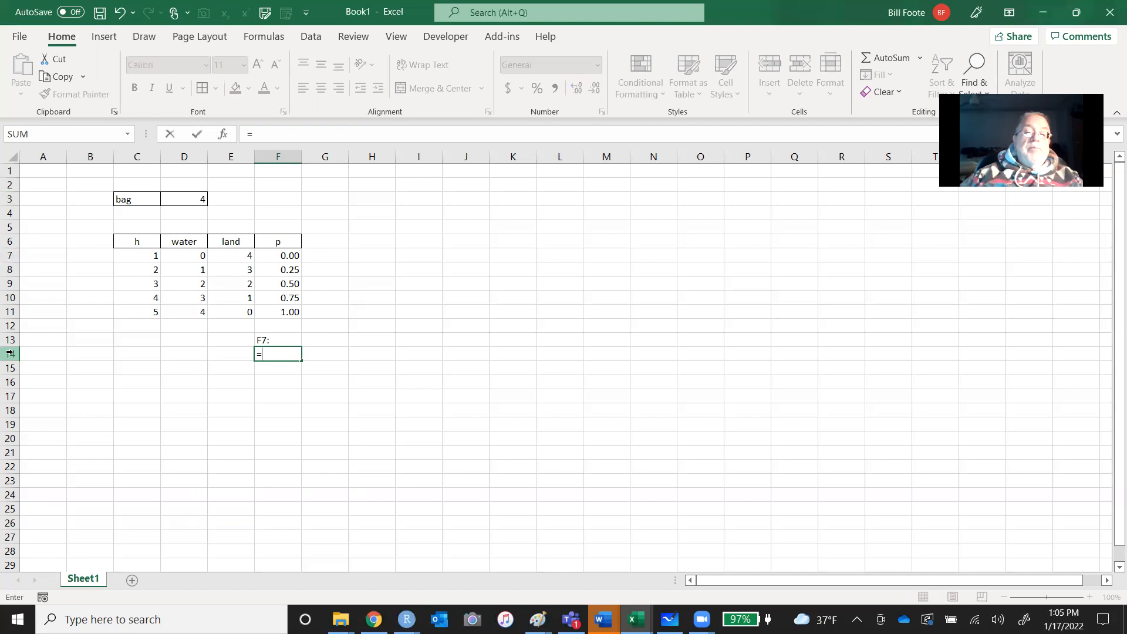
type("formulate")
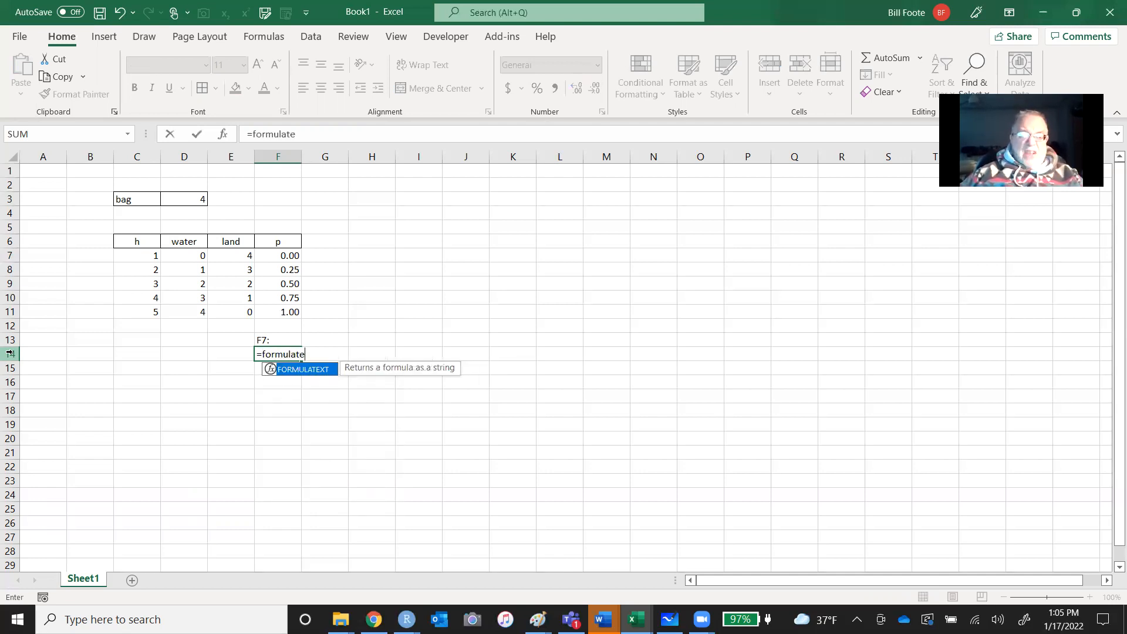
type("xt(")
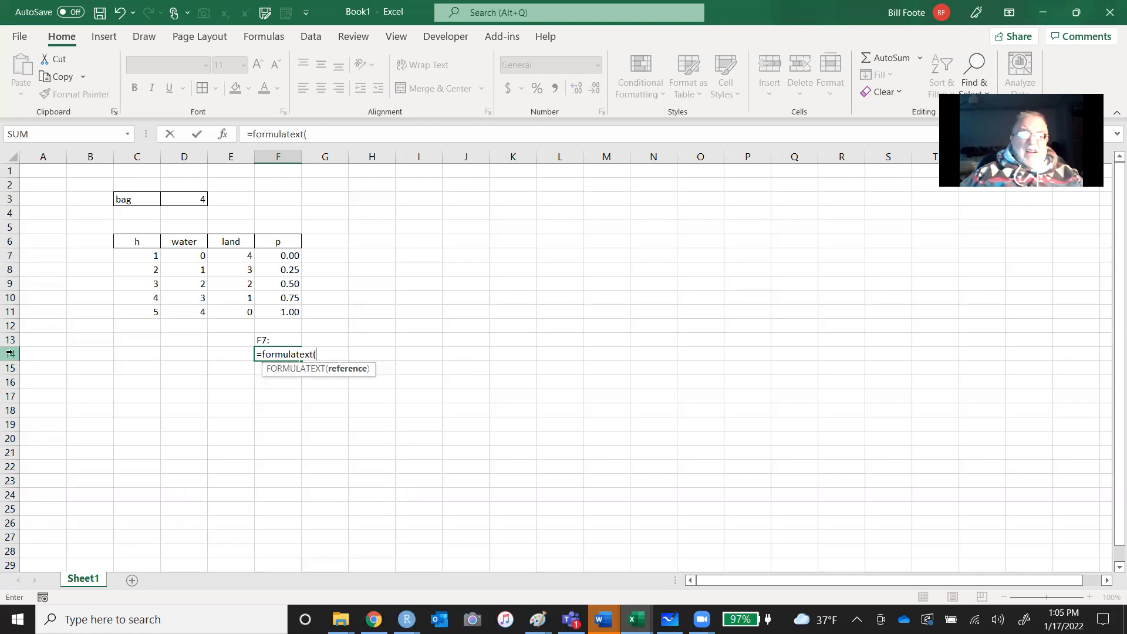
key("Up")
key("Up")
key("Up")
key("Up")
key("Up")
key("Up")
key("Up")
type(")")
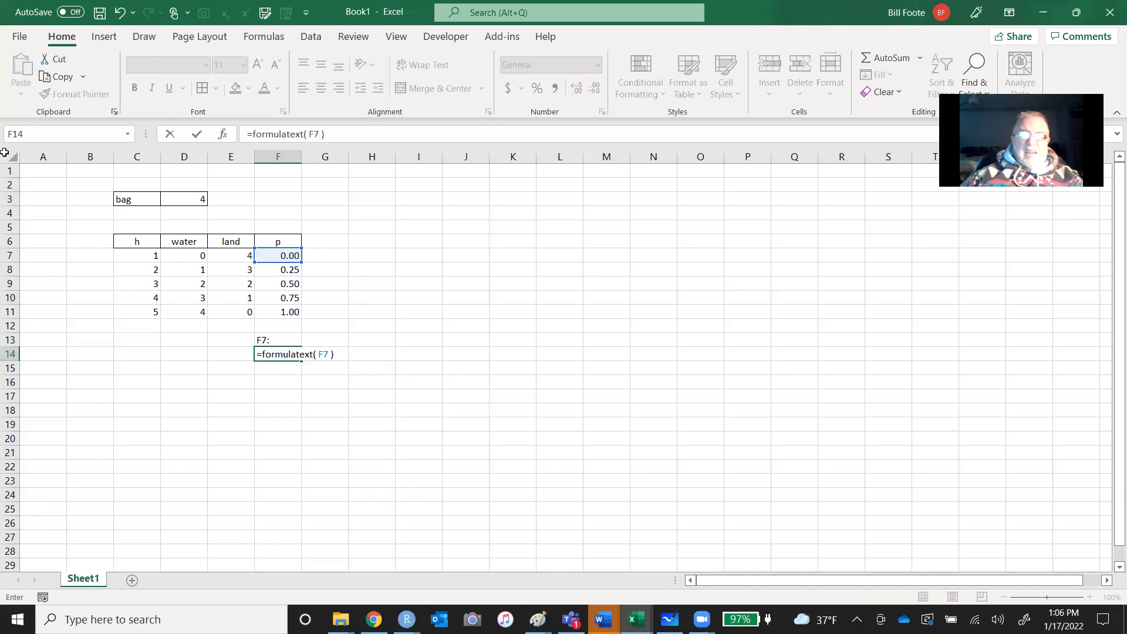
key("Return")
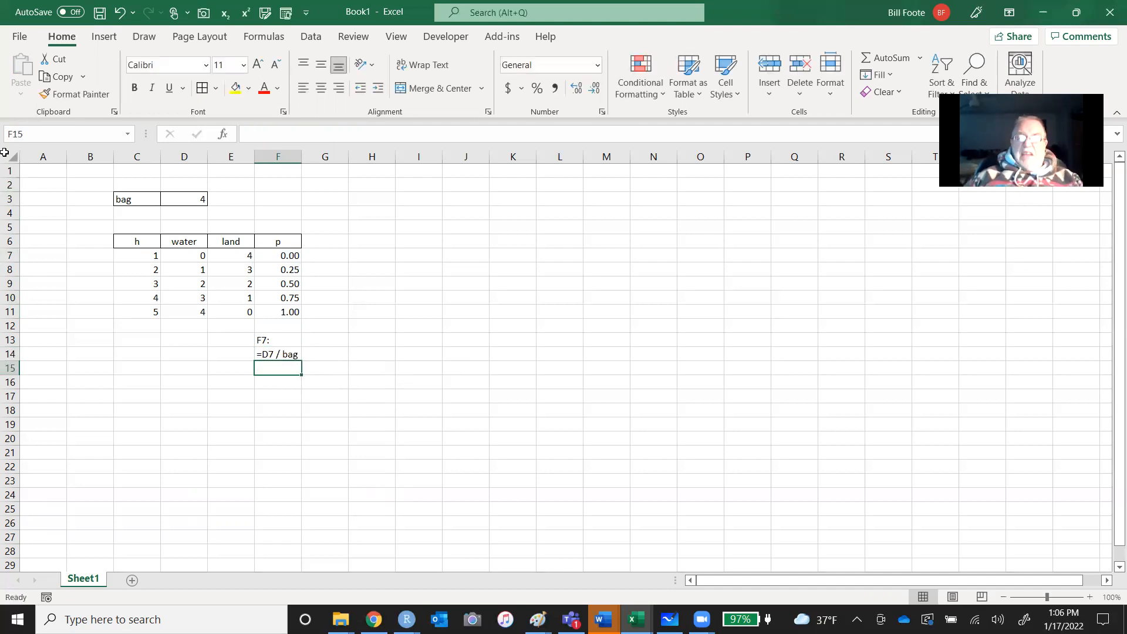
- Apply all borders to the formula documentation cells F13 and F14
key("Up")
key("Up")
key("shift+Down")
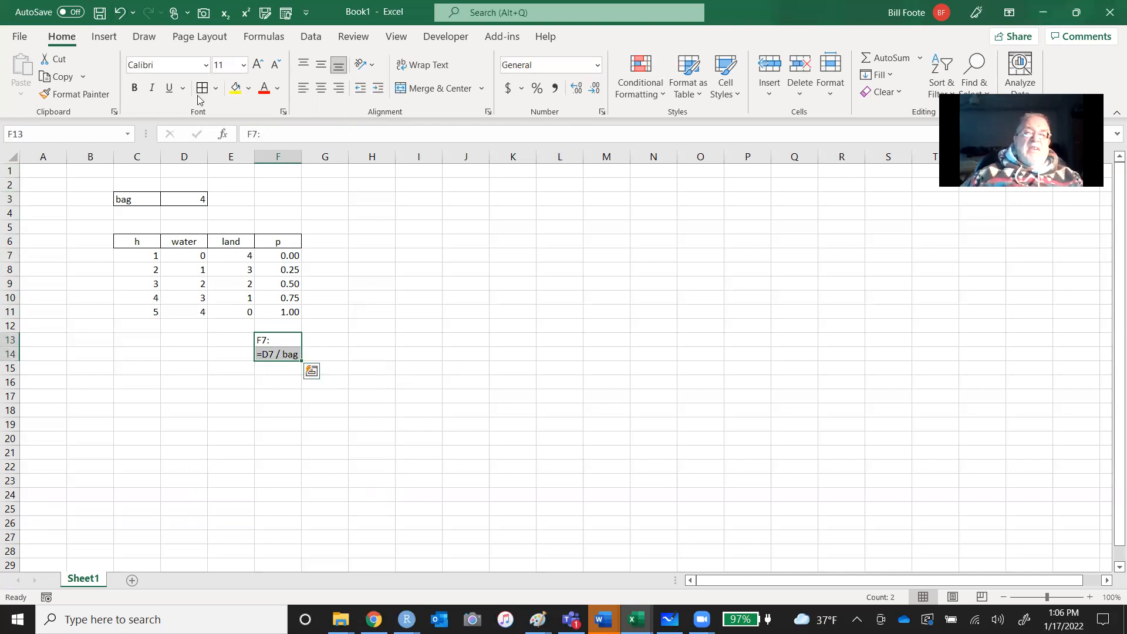
left_click(203, 89)
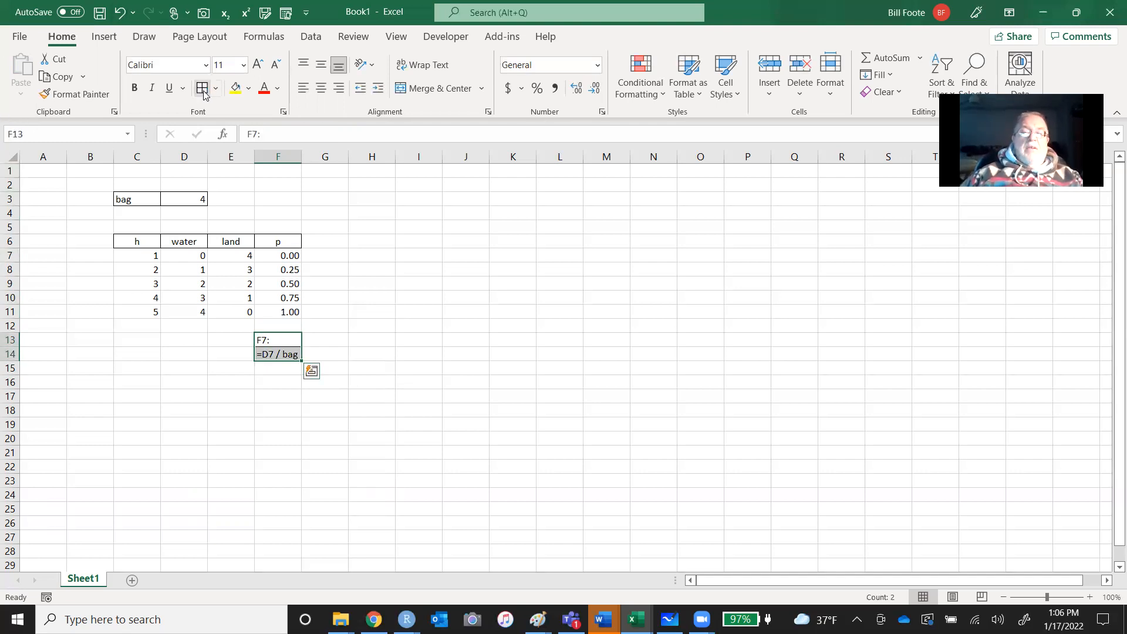
left_click(422, 444)
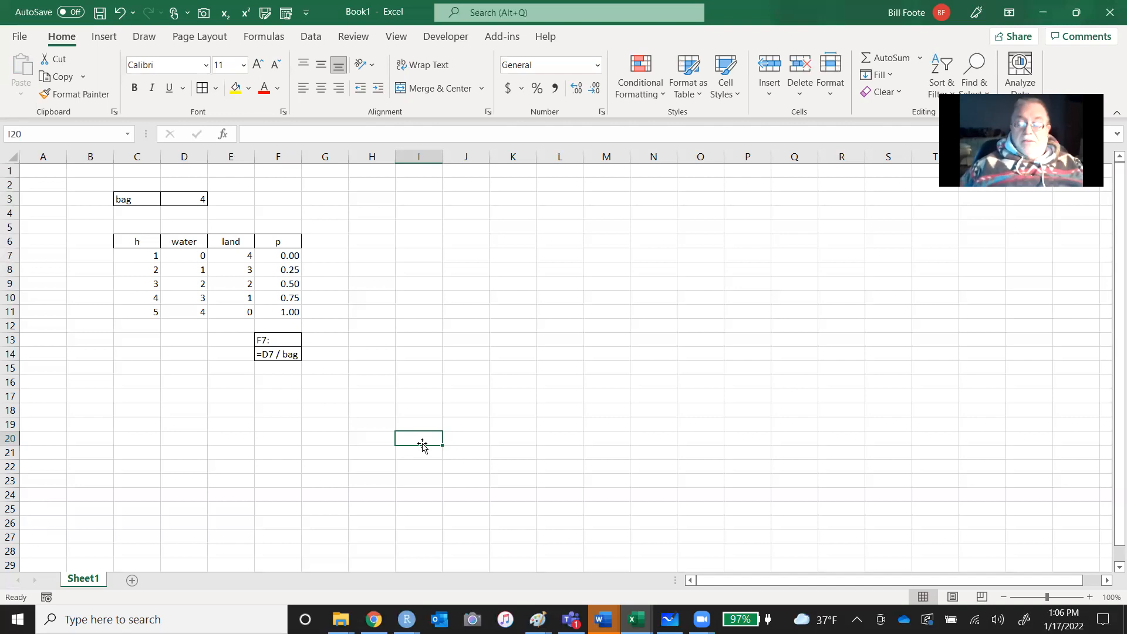
key("Up")
key("Up")
key("Up")
key("Up")
key("Up")
key("Up")
key("Up")
key("Up")
key("Up")
key("Up")
key("Up")
key("Up")
key("Up")
key("Up")
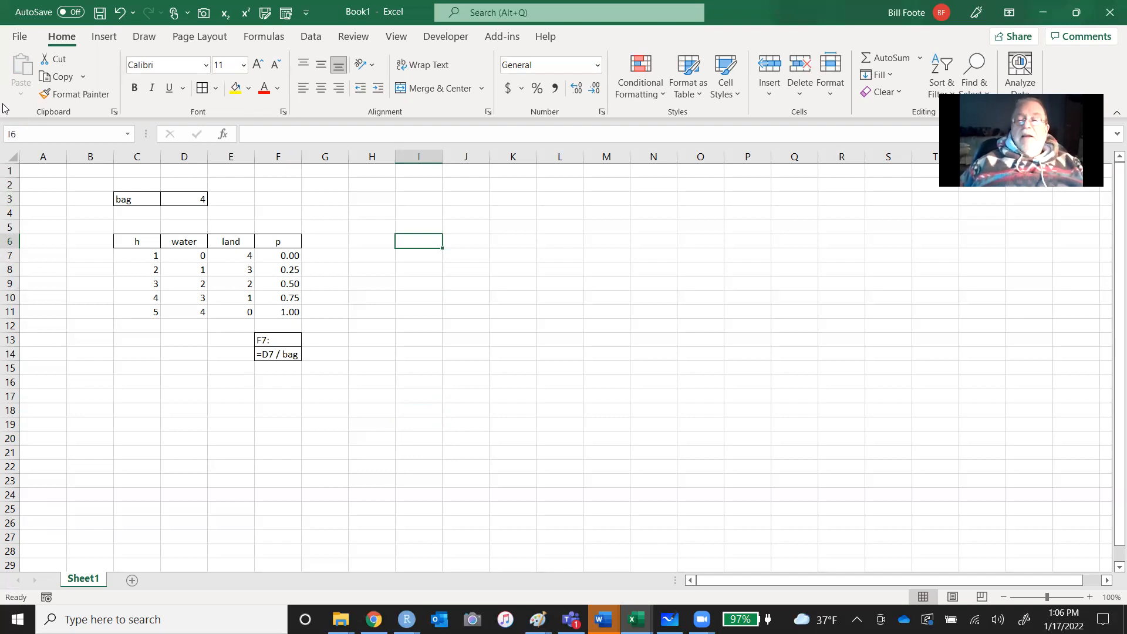
key("Up")
key("Up")
key("Left")
key("Left")
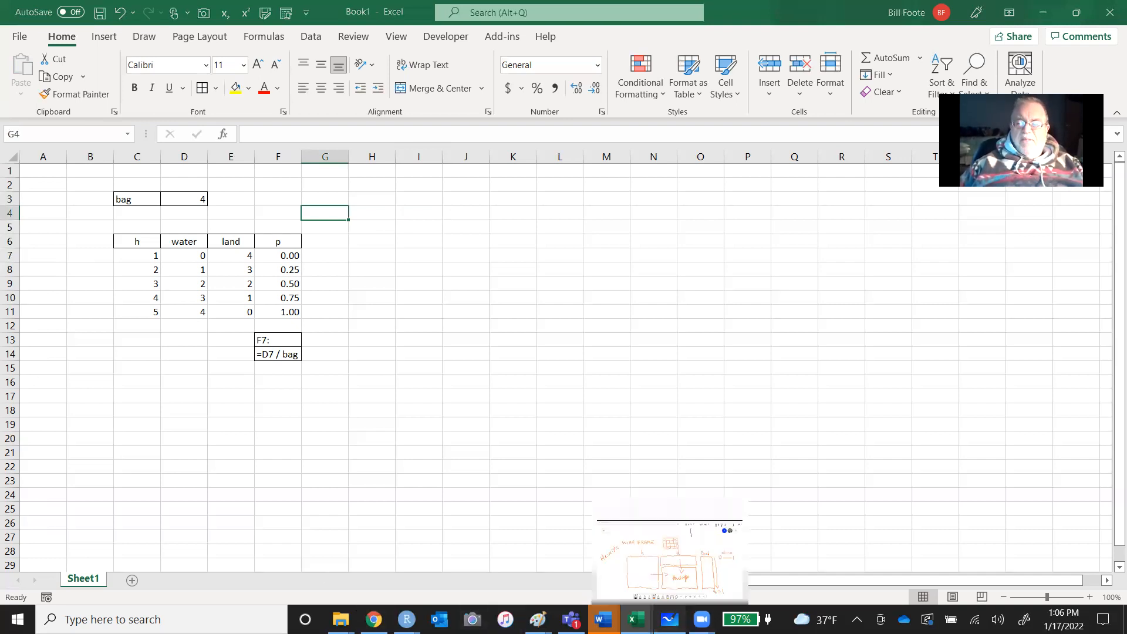
- Switch to Microsoft Whiteboard and review the hand-drawn wireframe and the table of hypotheses, ways and plausibility
left_click(669, 619)
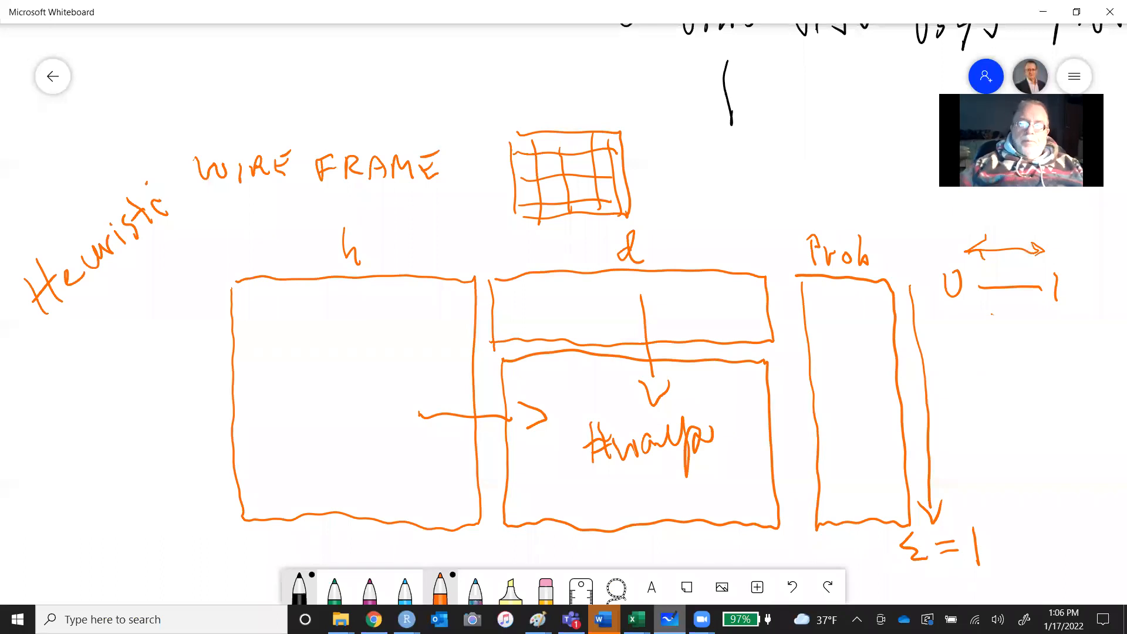
left_click_drag(563, 88, 569, 585)
left_click_drag(529, 176, 700, 515)
left_click_drag(293, 411, 713, 273)
scroll(563, 314, "down", 1)
scroll(564, 314, "down", 3)
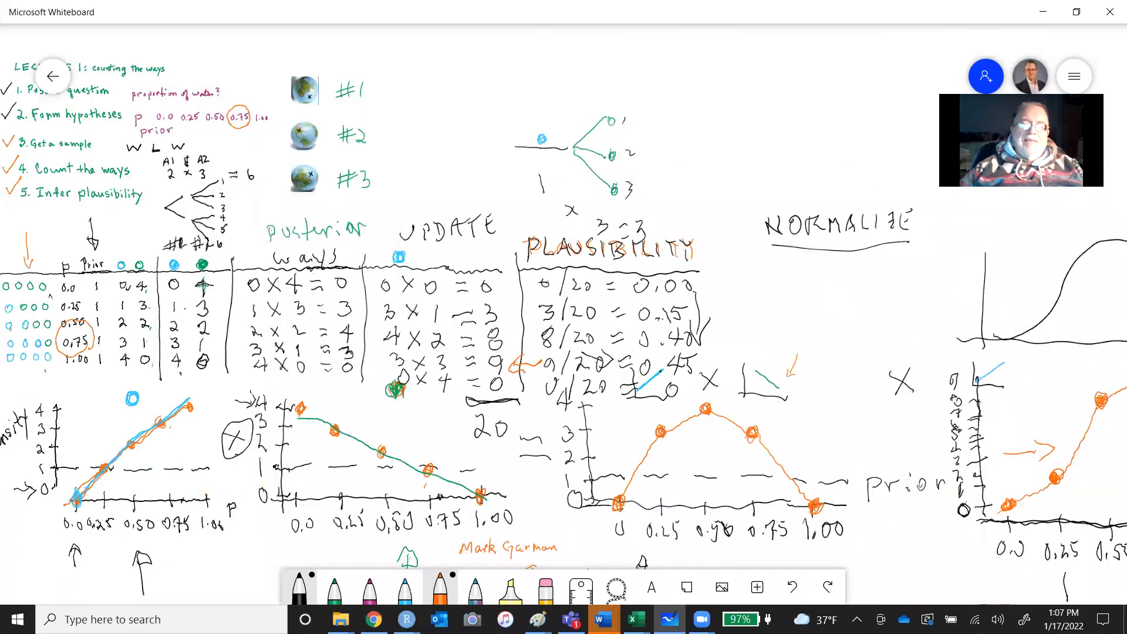
left_click_drag(564, 314, 636, 261)
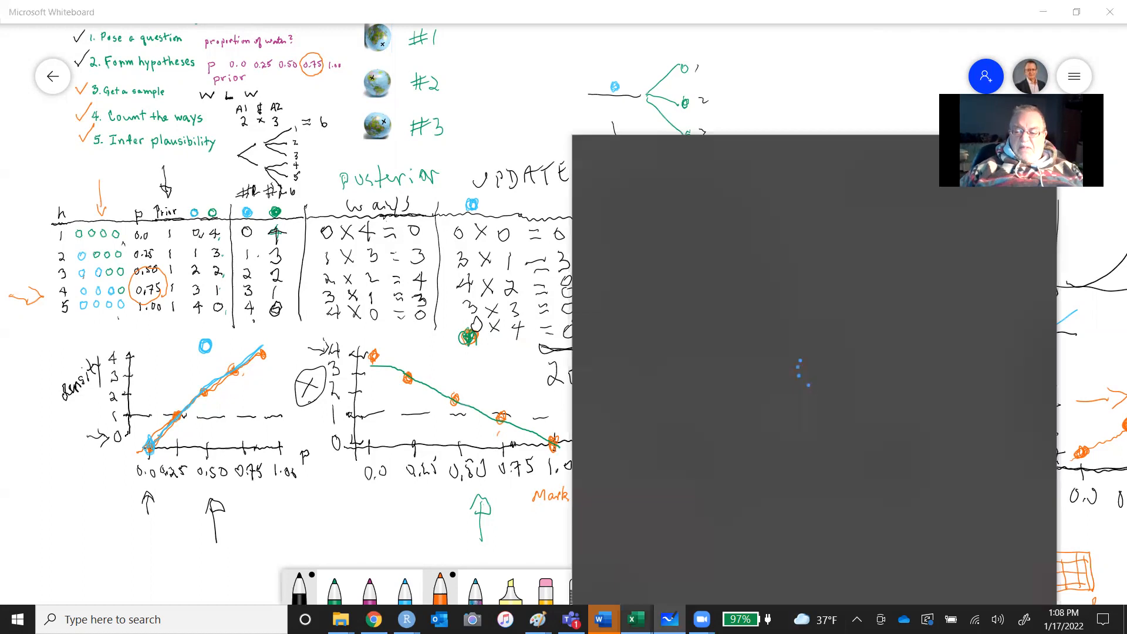
mouse_move(636, 620)
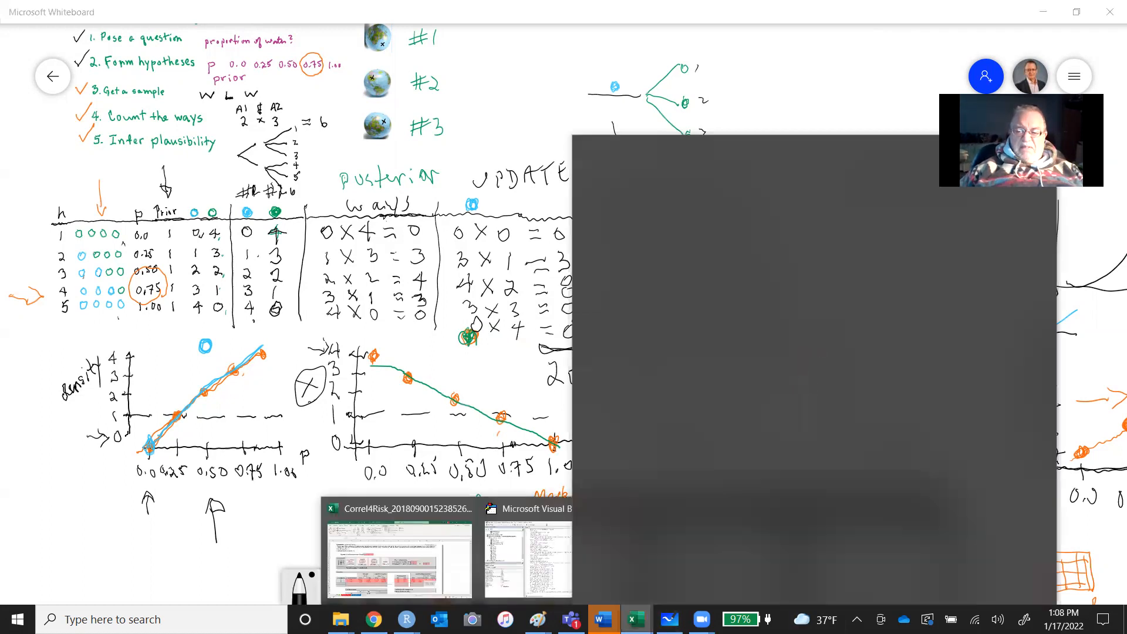
left_click(536, 567)
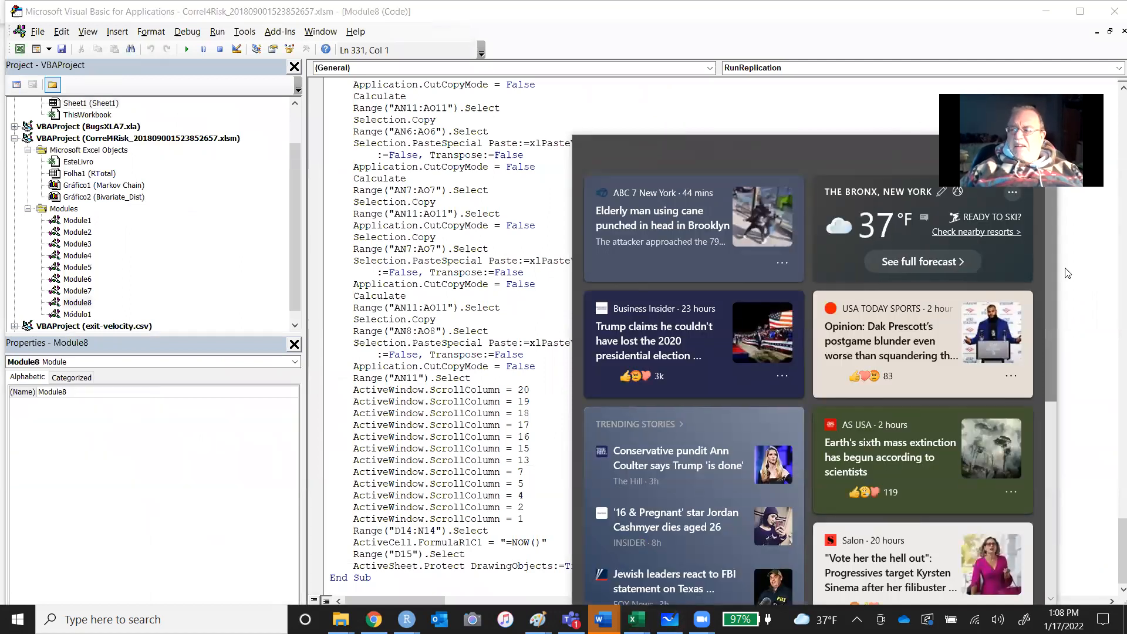
left_click(1083, 291)
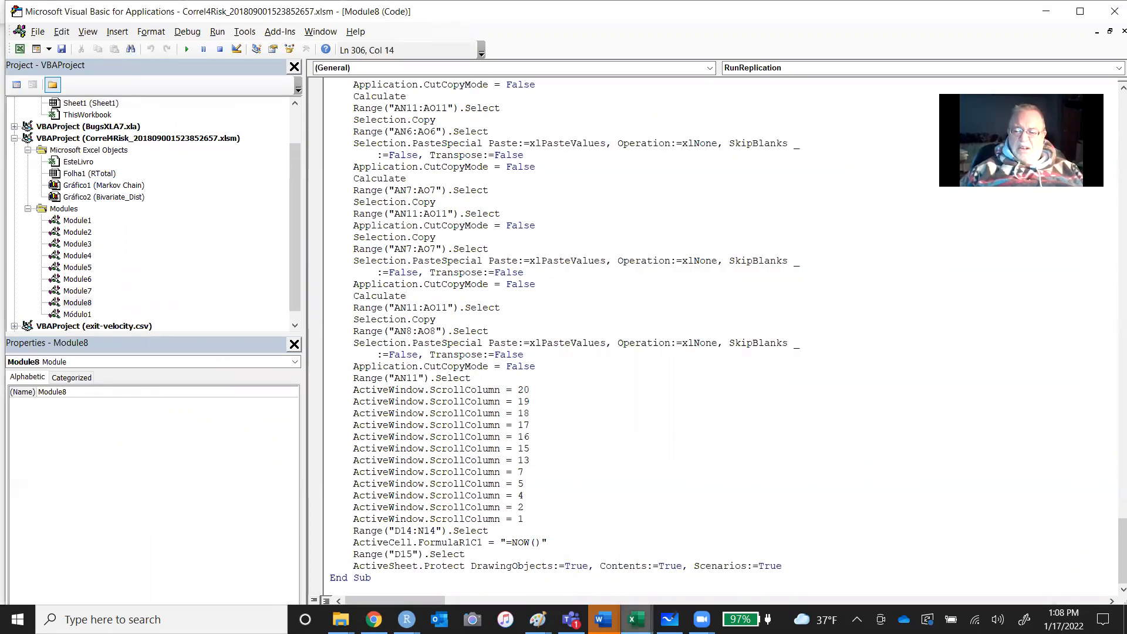
- Switch back to the Book1 workbook in Excel and enter the data headers water in G5 and land in H5
mouse_move(637, 619)
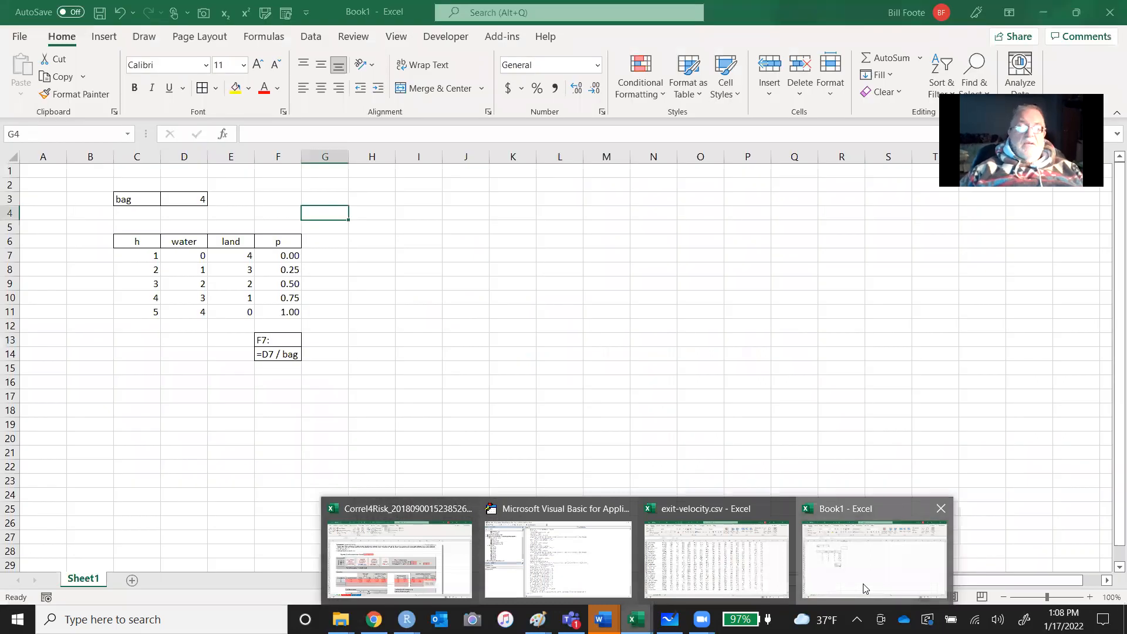
left_click(864, 585)
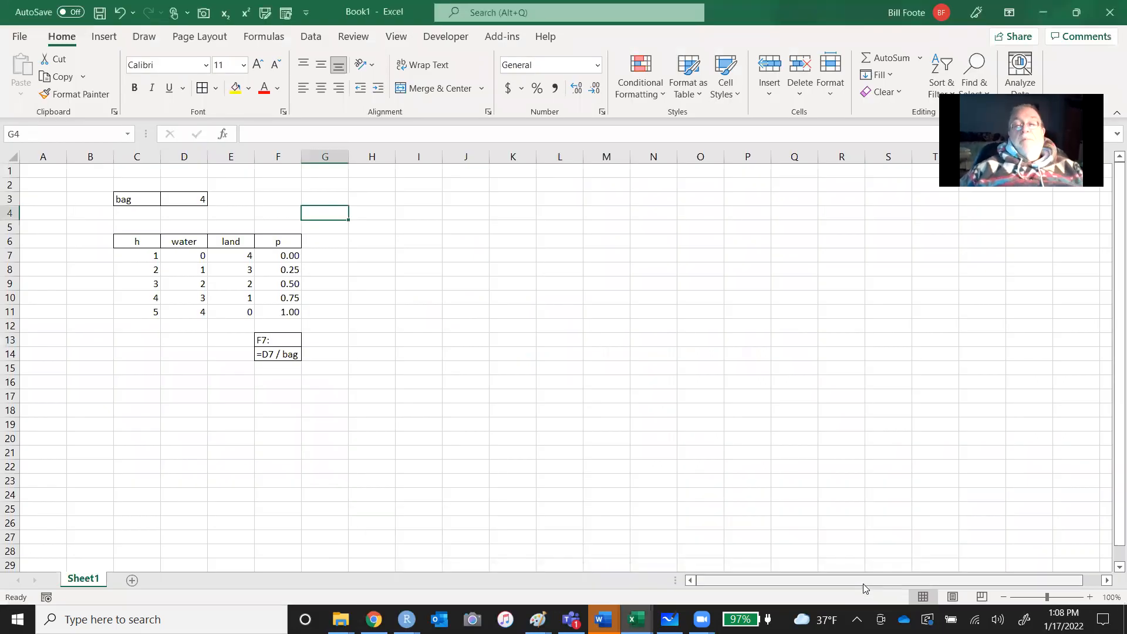
key("Down")
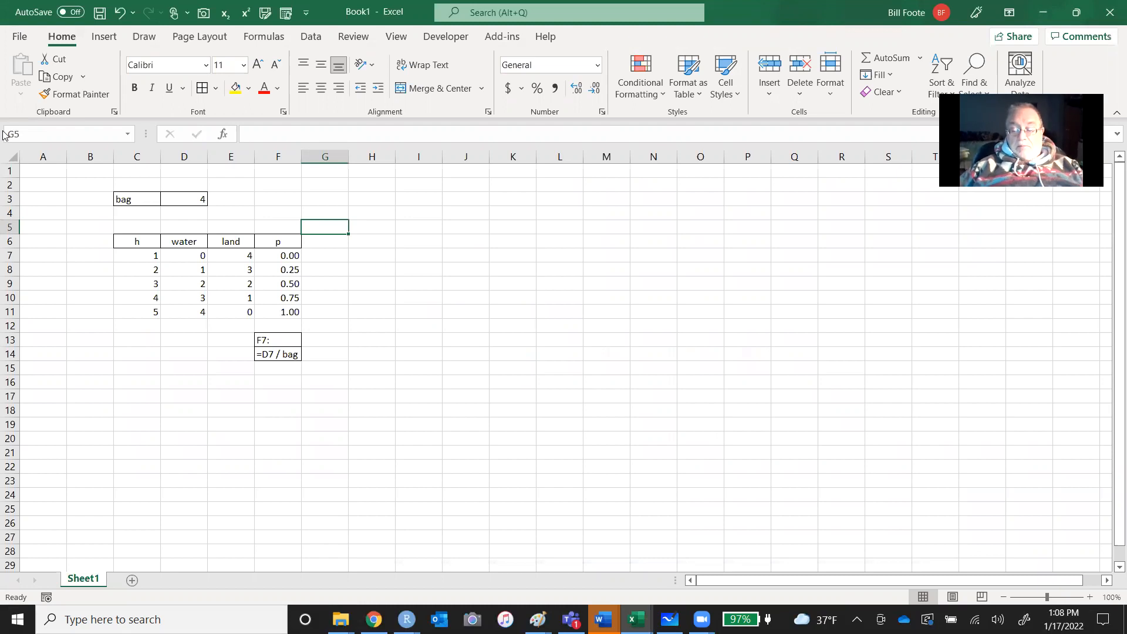
type("water")
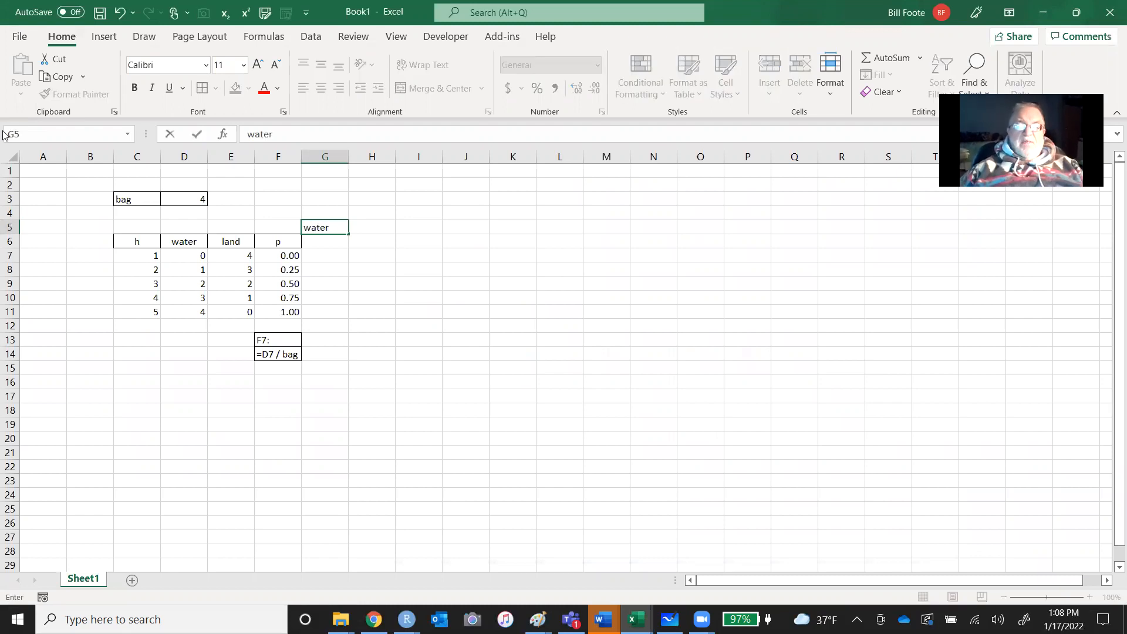
key("Tab")
type("land")
key("Return")
- Center the data headers water and land in G5:H5 and apply all borders to them
key("Up")
key("Left")
key("shift+Right")
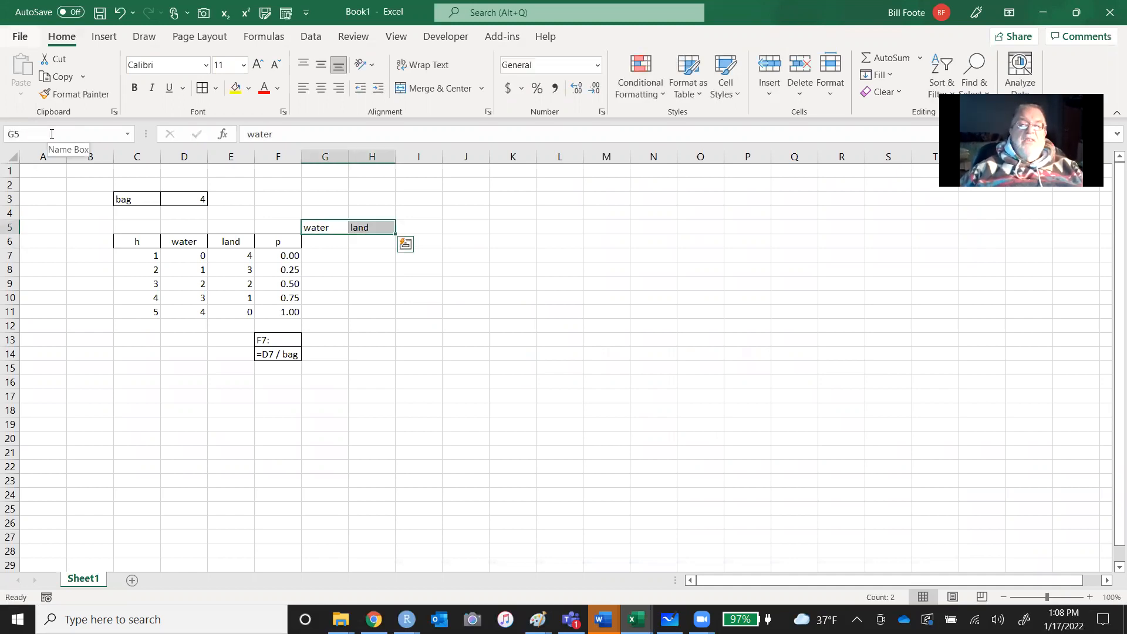
left_click(322, 88)
left_click(202, 88)
- Enter the sample counts 2 for water in G6 and 1 for land in H6
key("Down")
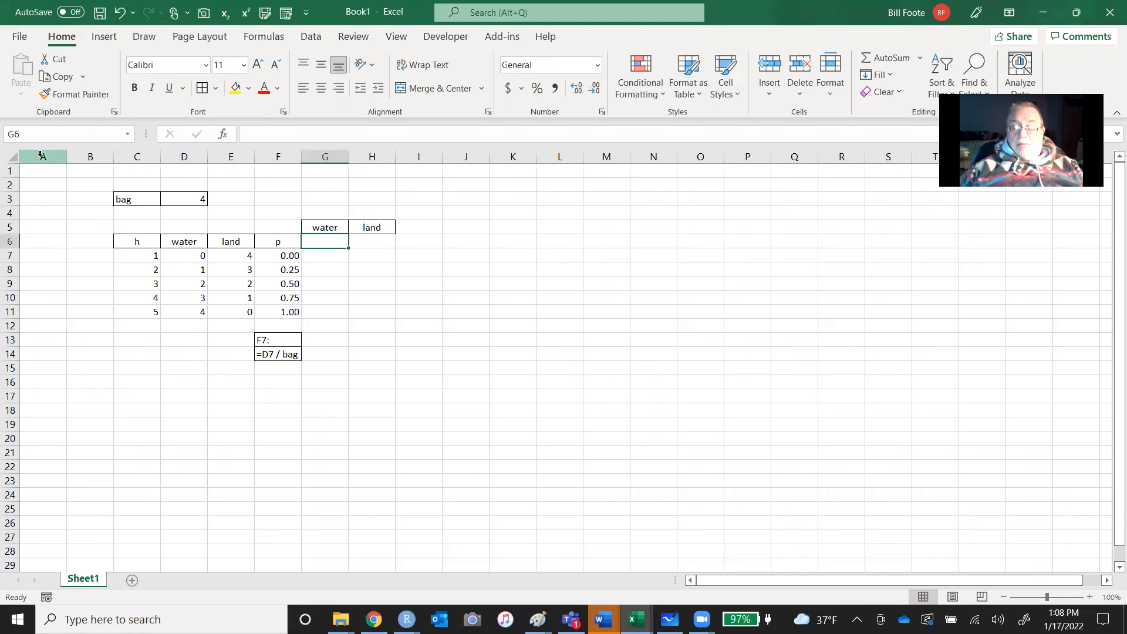
type("2")
key("Tab")
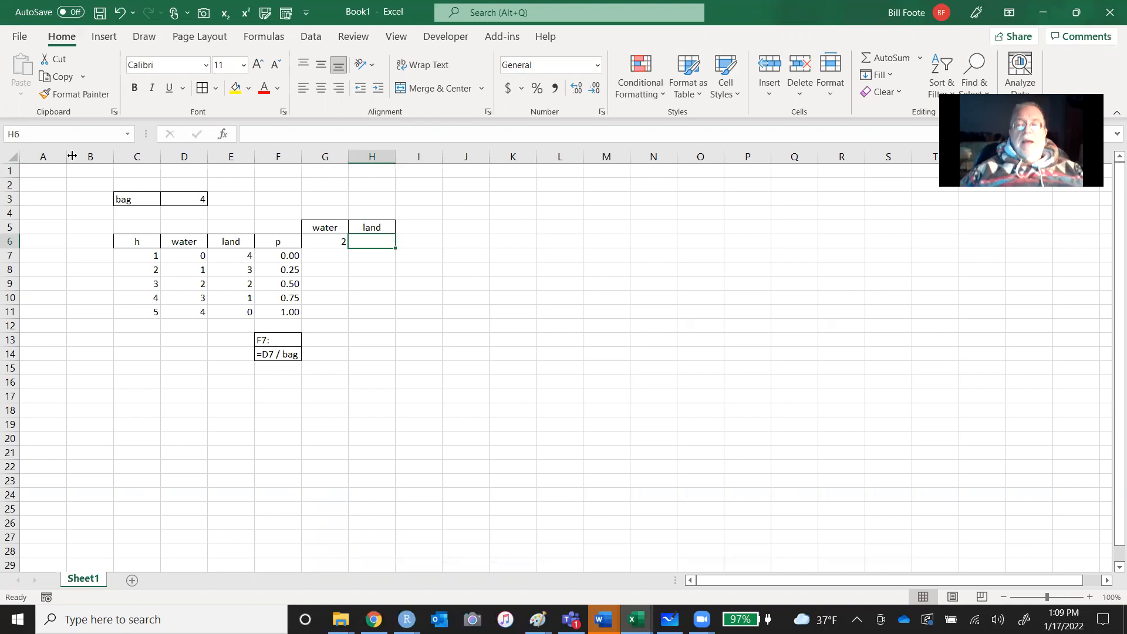
type("1")
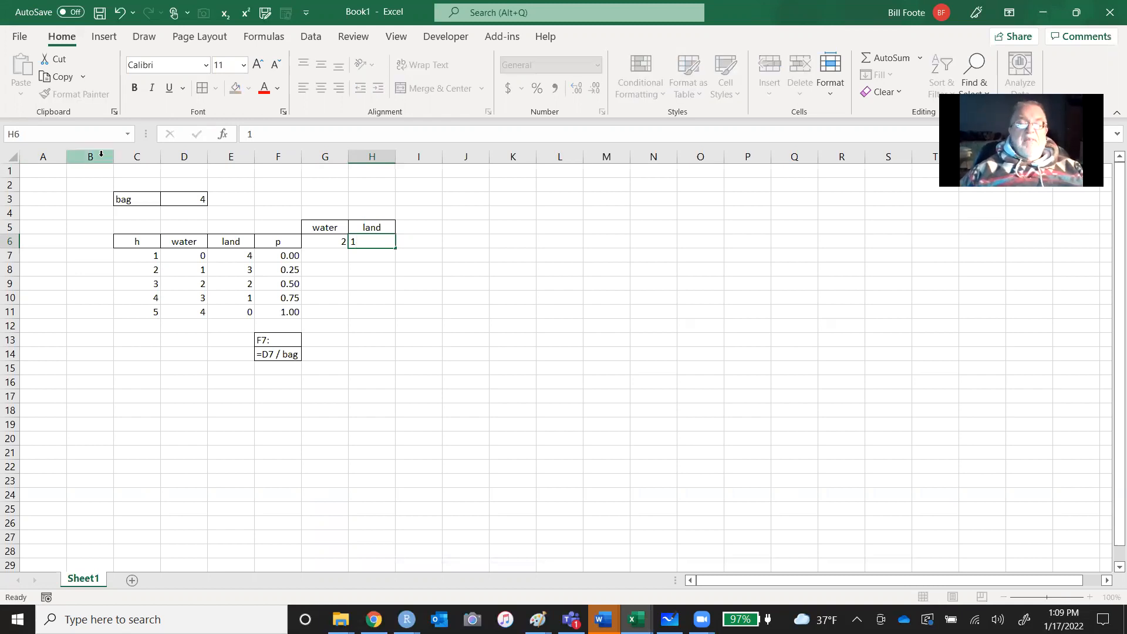
key("Tab")
- Create names from the top row of G5:H6 so the sample counts are named water and land
key("Up")
key("Left")
key("Left")
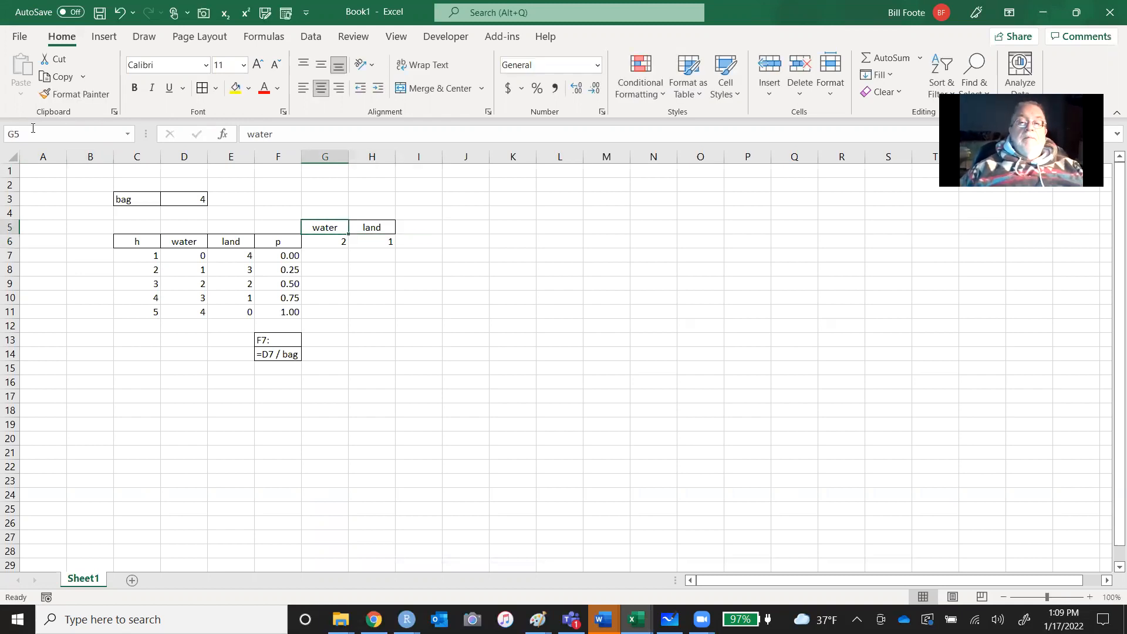
key("shift+Right")
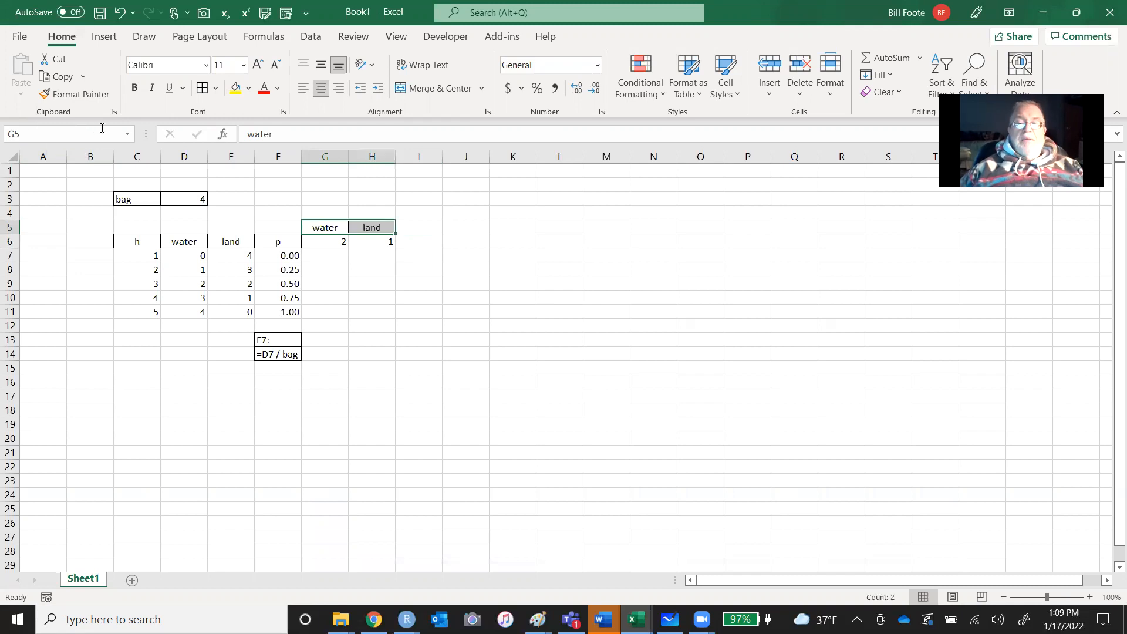
key("shift+Down")
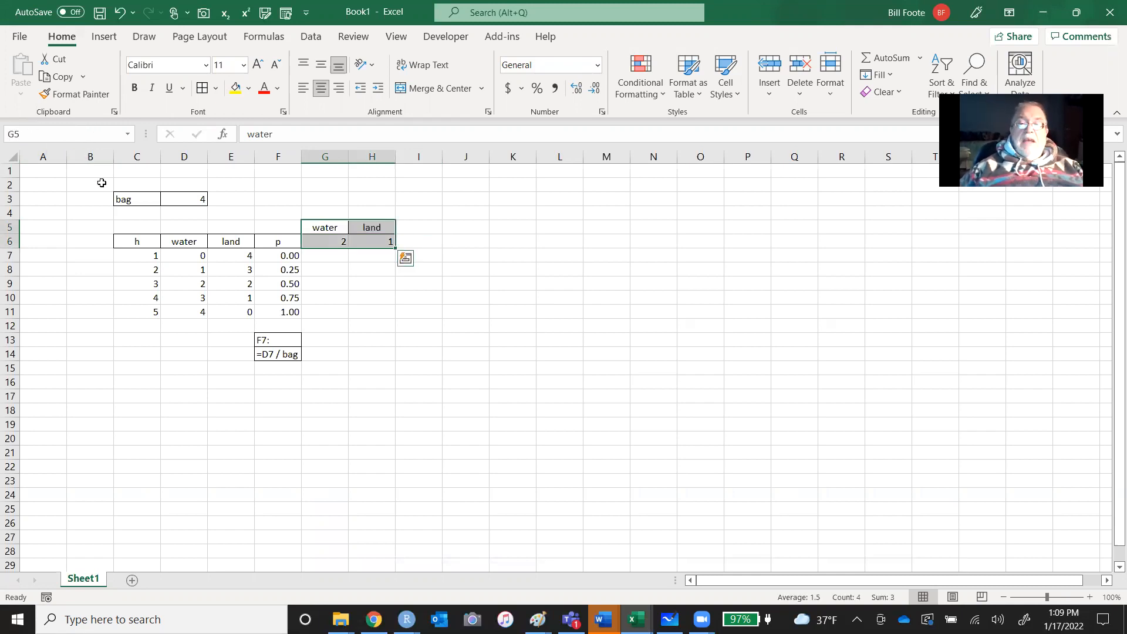
left_click(272, 38)
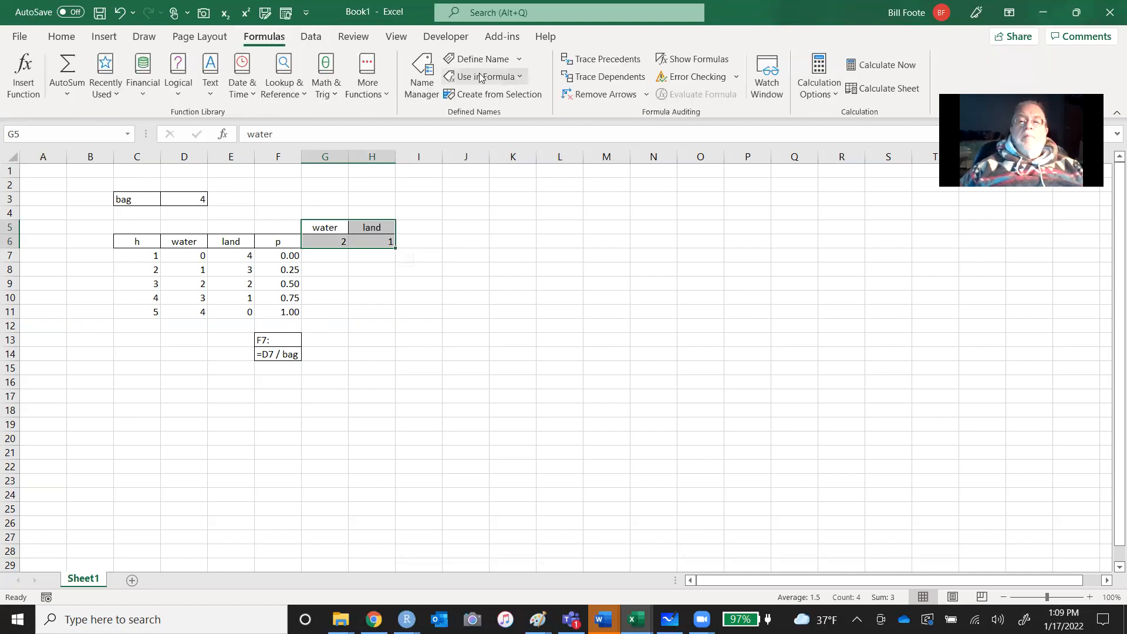
left_click(488, 96)
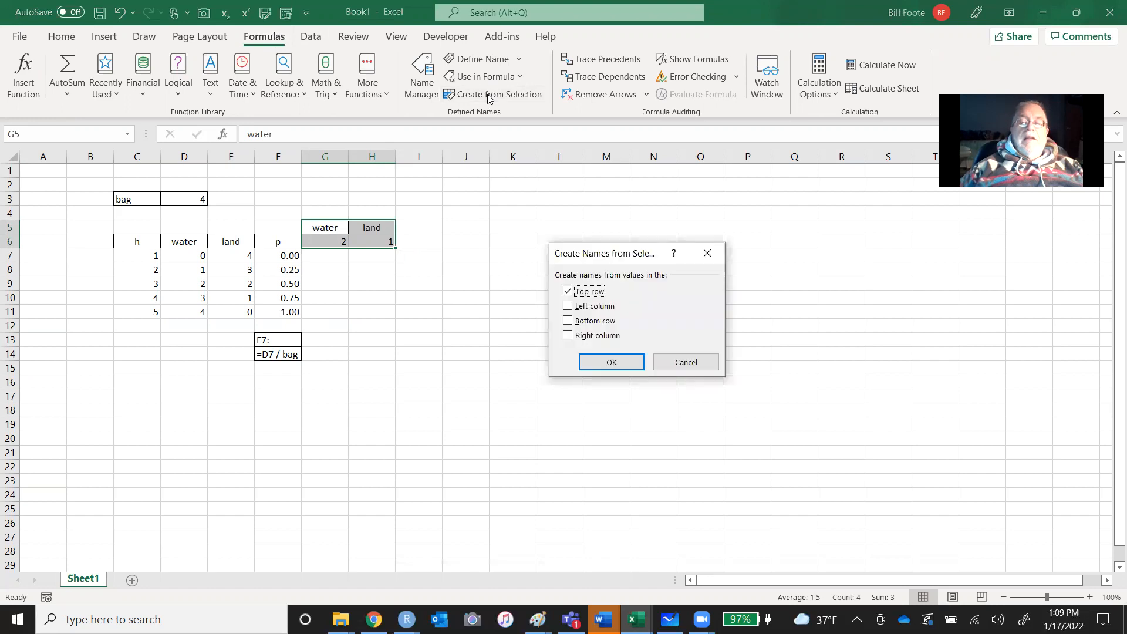
left_click(626, 364)
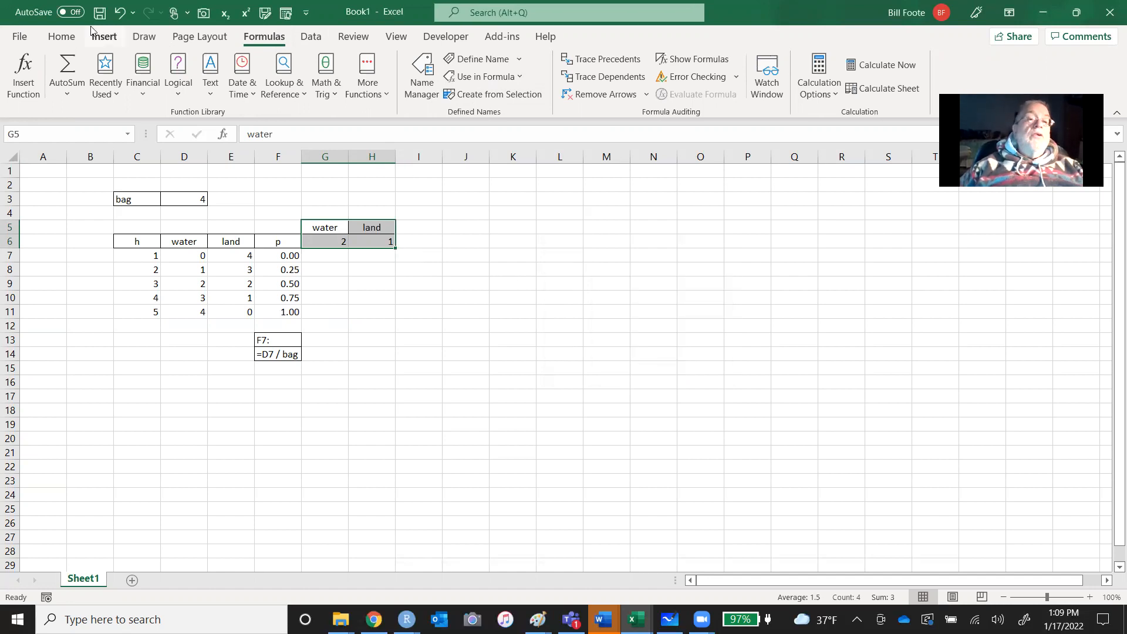
- Apply all borders to the named data block G5:H6
left_click(61, 37)
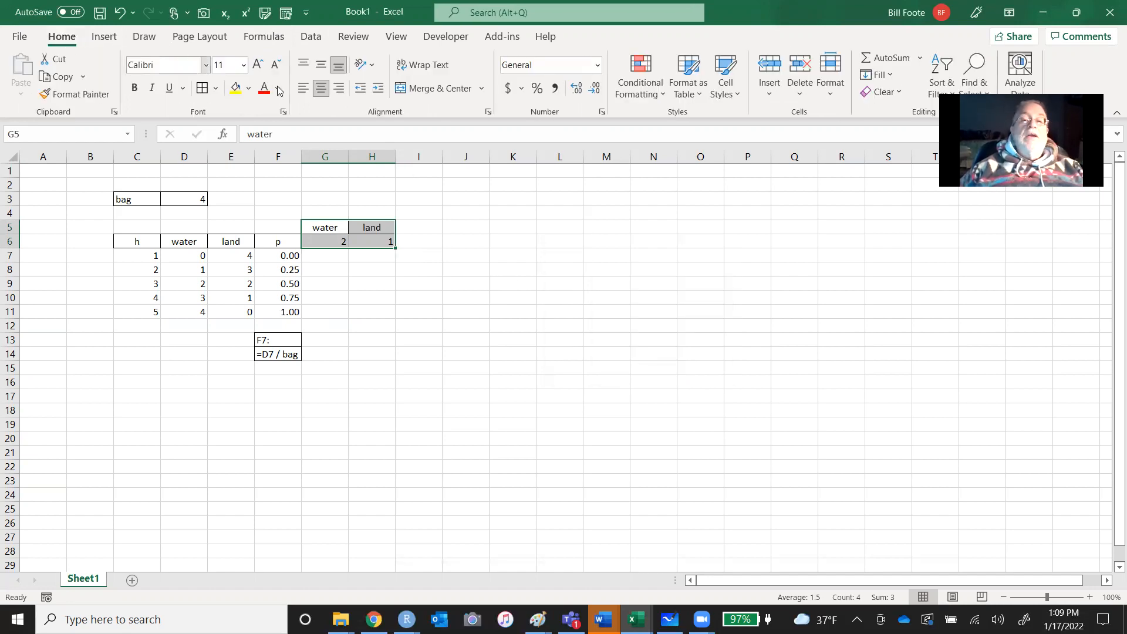
left_click(203, 88)
left_click(463, 233)
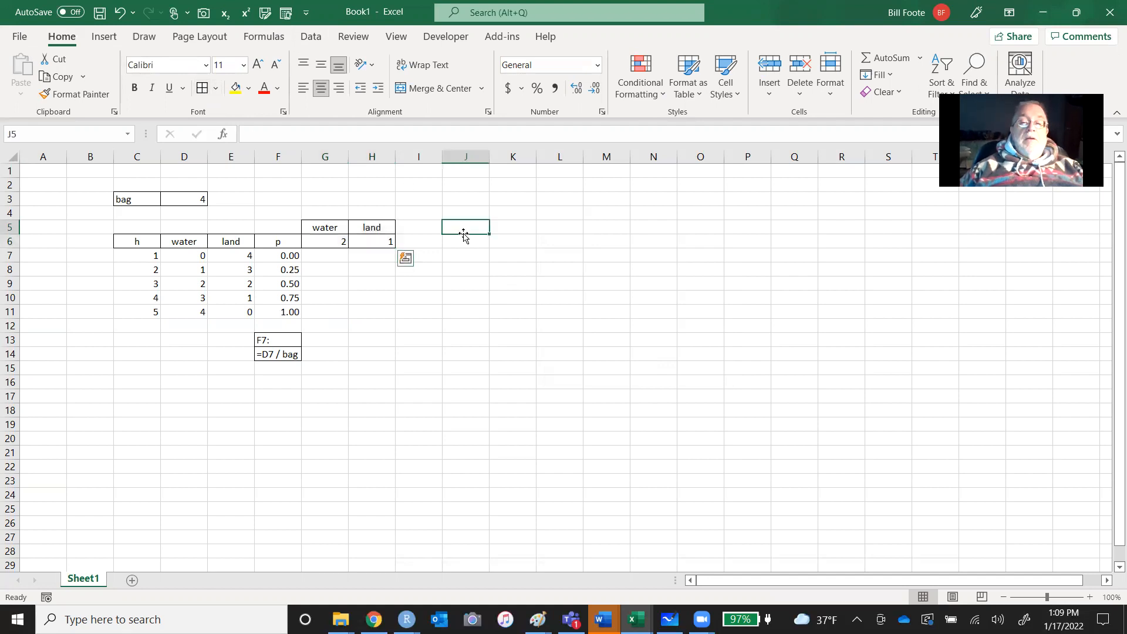
- Enter the formula =D7^water in cell G7 to count the ways for water under the first hypothesis
left_click(327, 256)
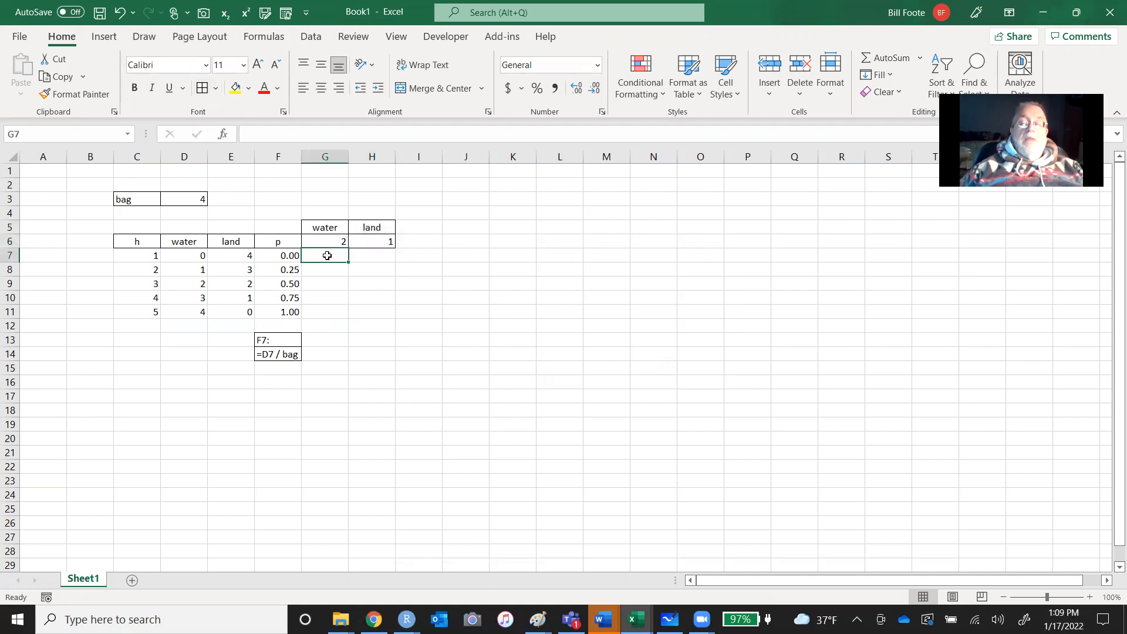
type("=")
left_click(441, 296)
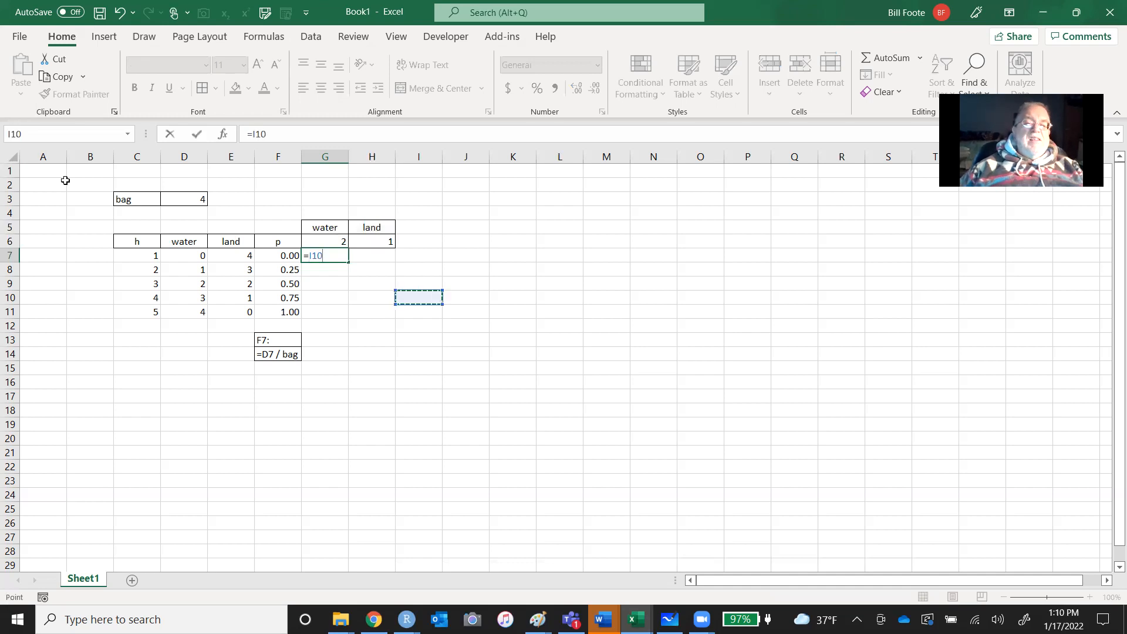
key("Left")
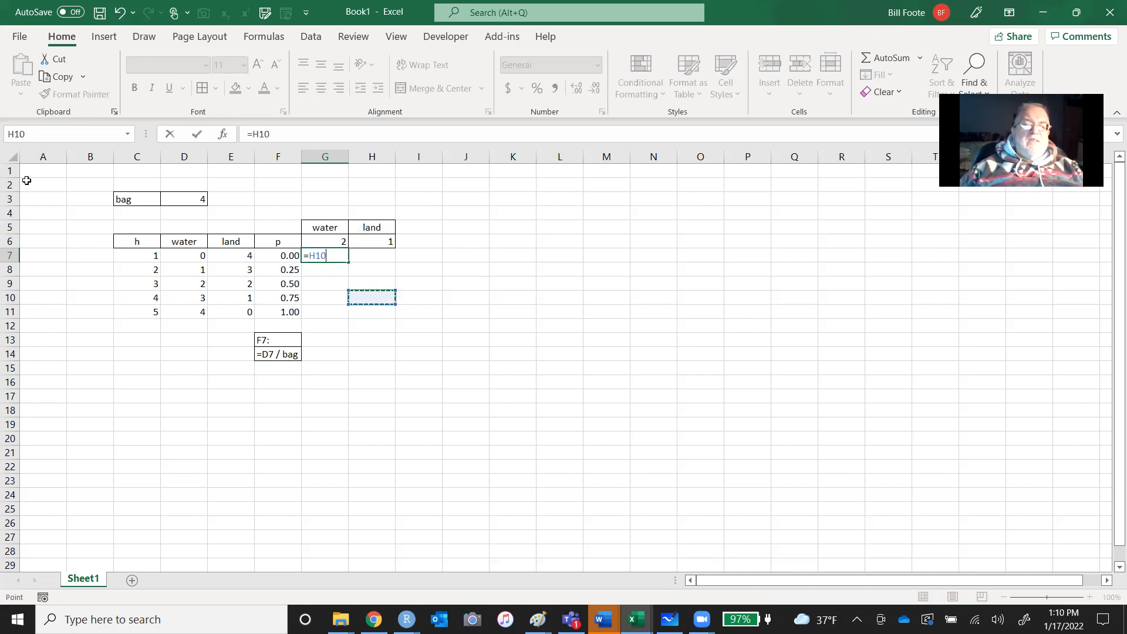
left_click(189, 256)
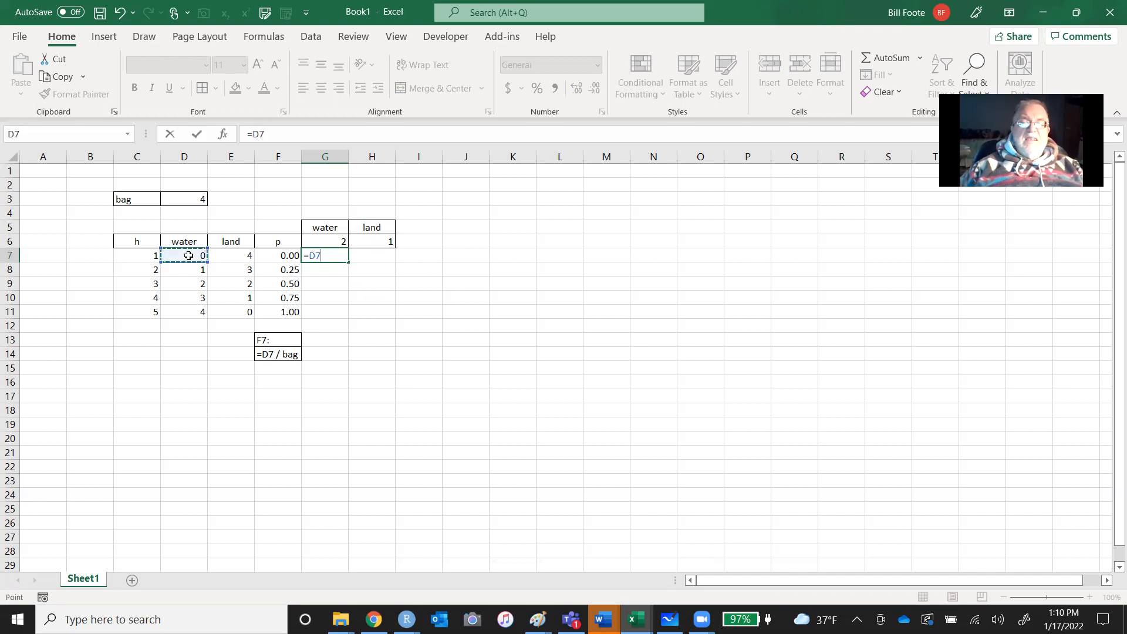
type("^wate")
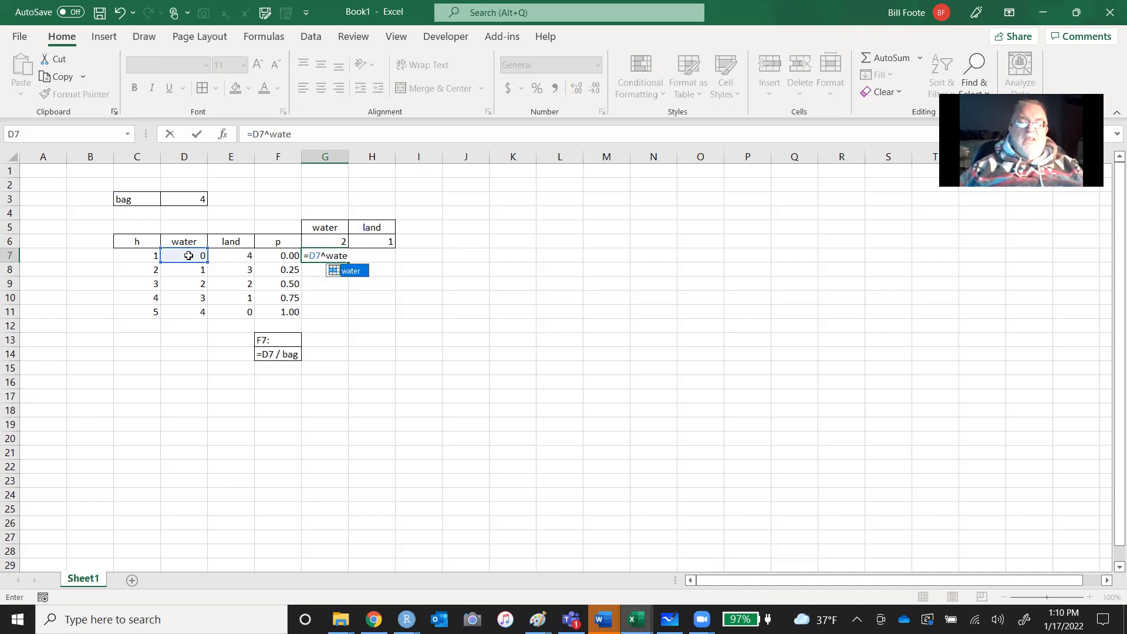
type("r")
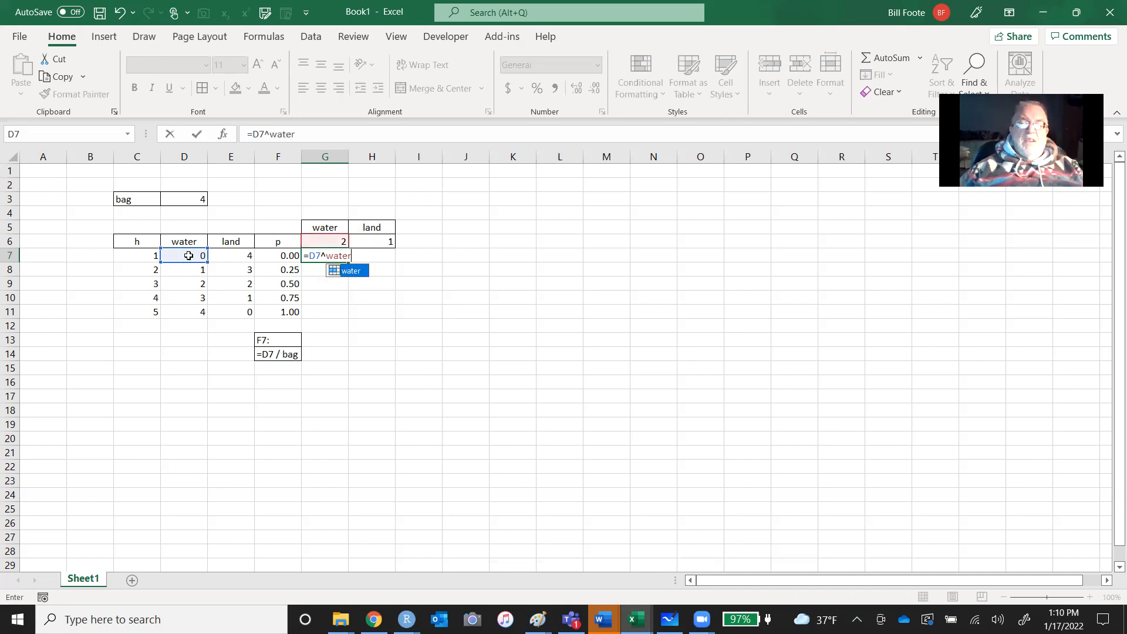
key("Return")
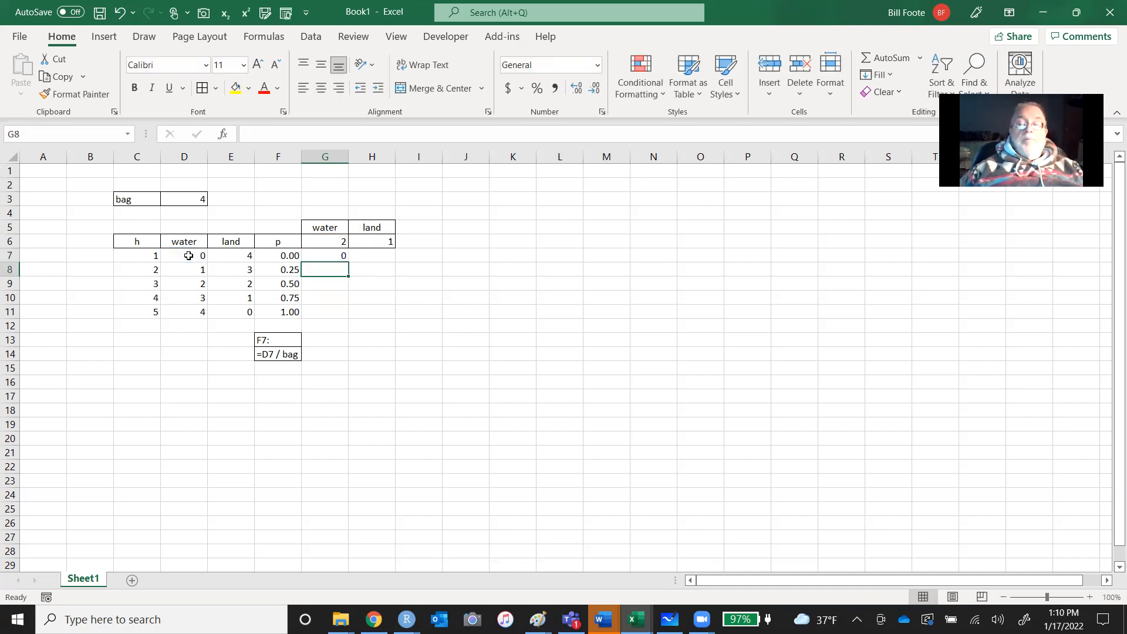
- Enter the formula =E7^land in cell H7 to count the ways for land under the first hypothesis
key("Up")
key("Right")
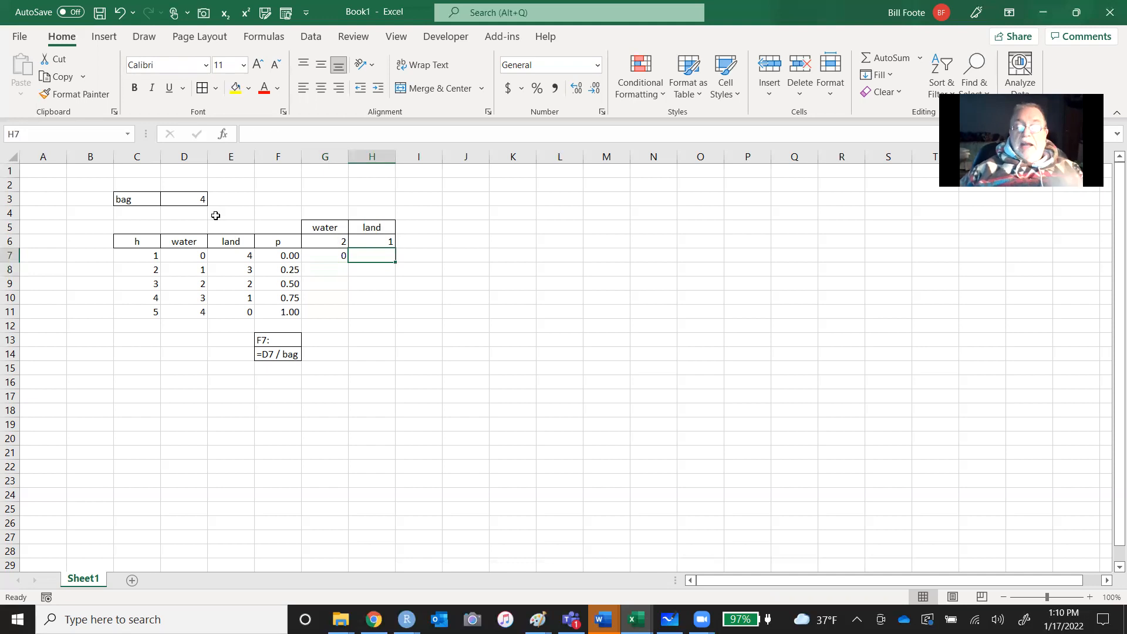
type("=")
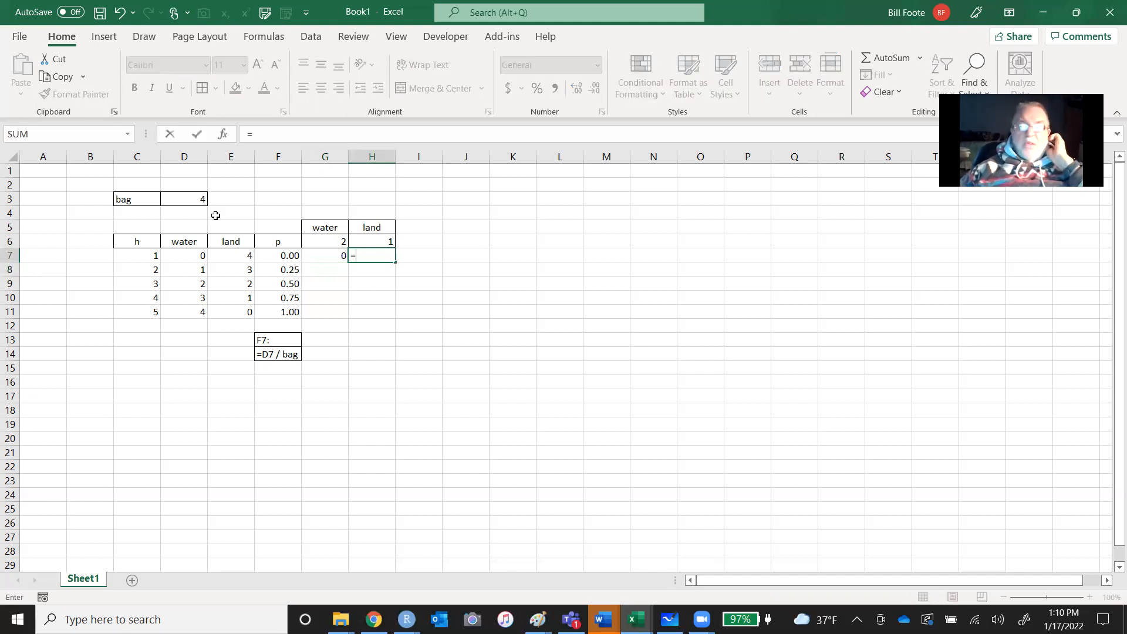
key("Left")
key("Left")
key("Left")
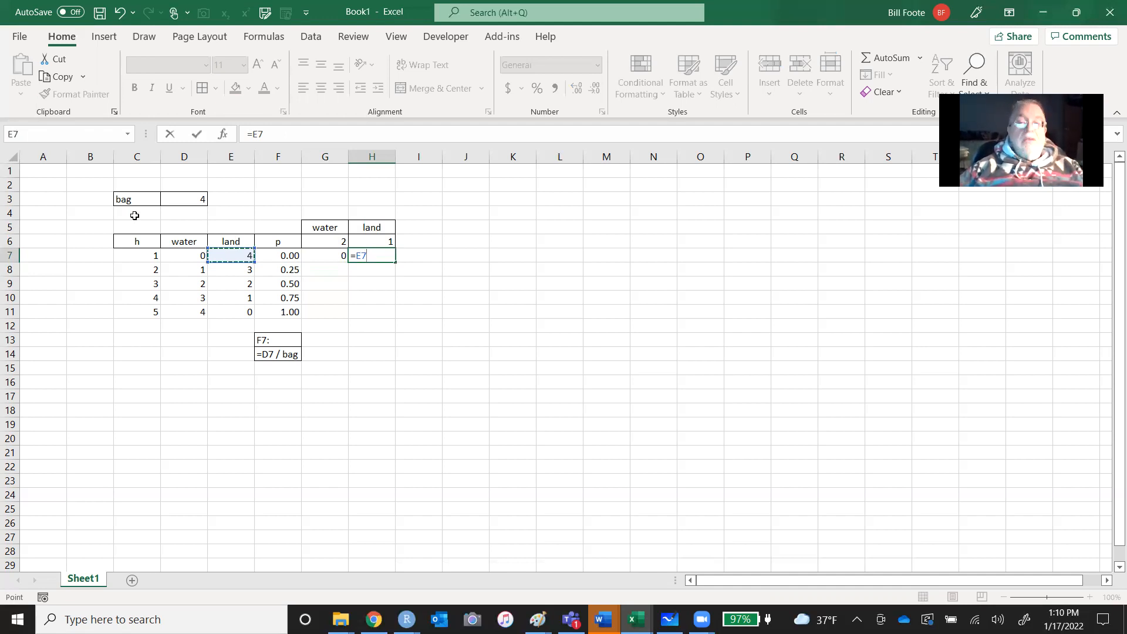
type("^lands")
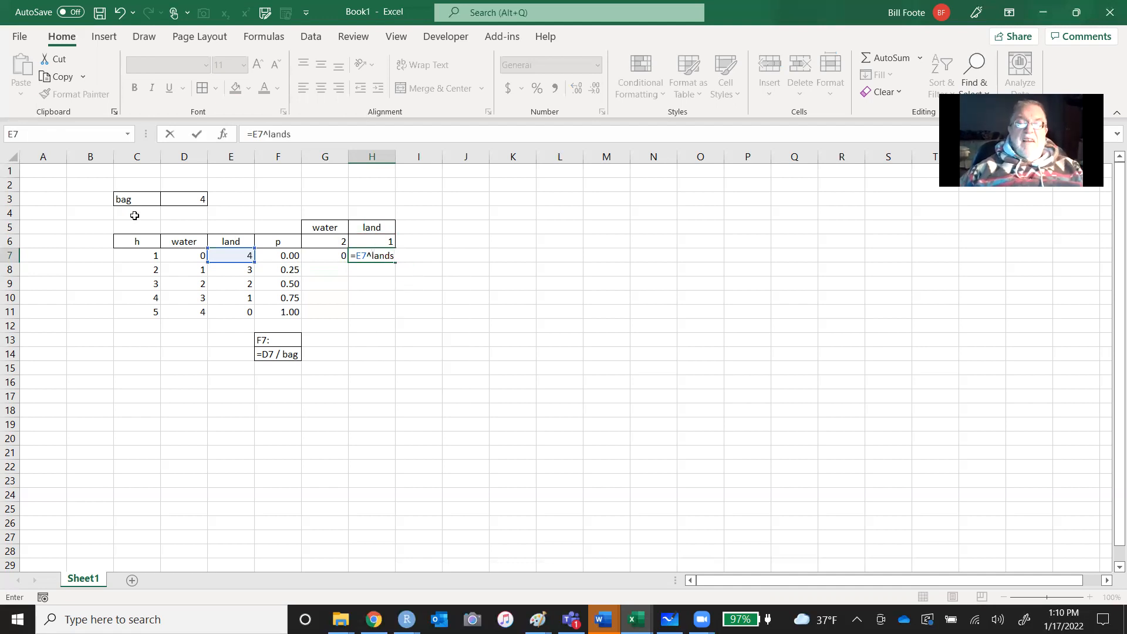
key("BackSpace")
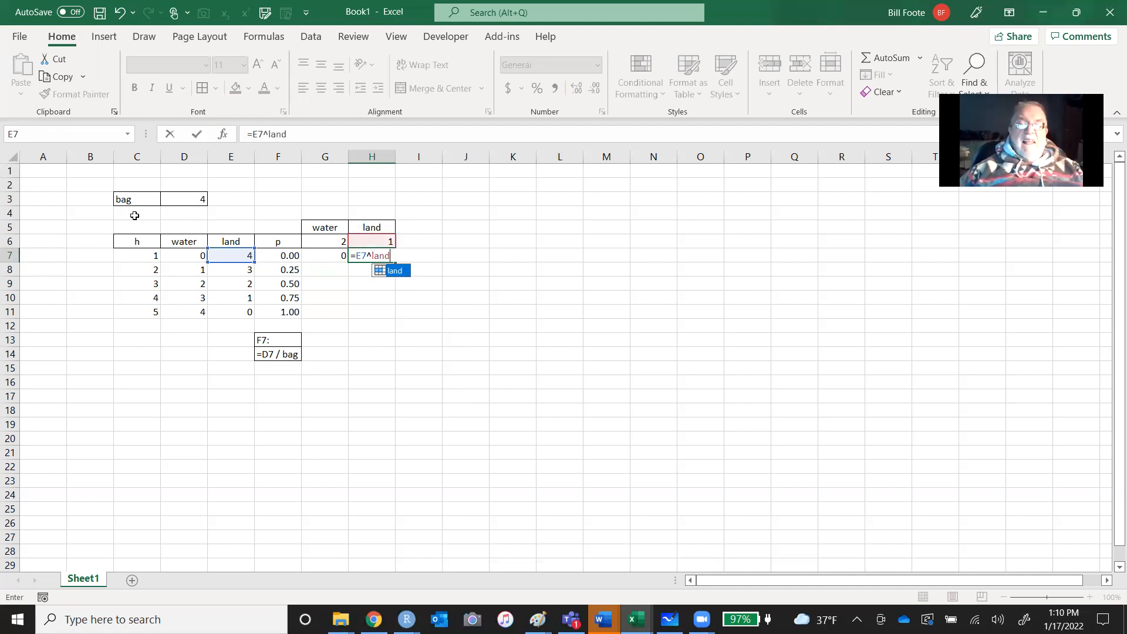
key("Return")
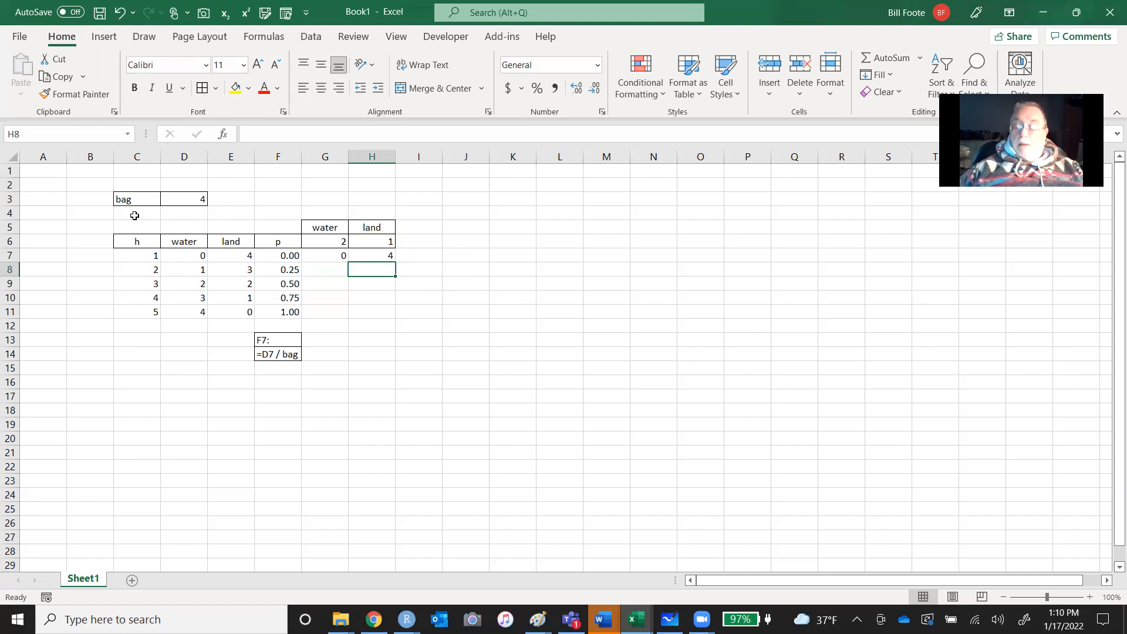
- Copy the water and land formulas from G7:H7 down through row 11 for all five hypotheses
key("Up")
key("Left")
key("shift+Right")
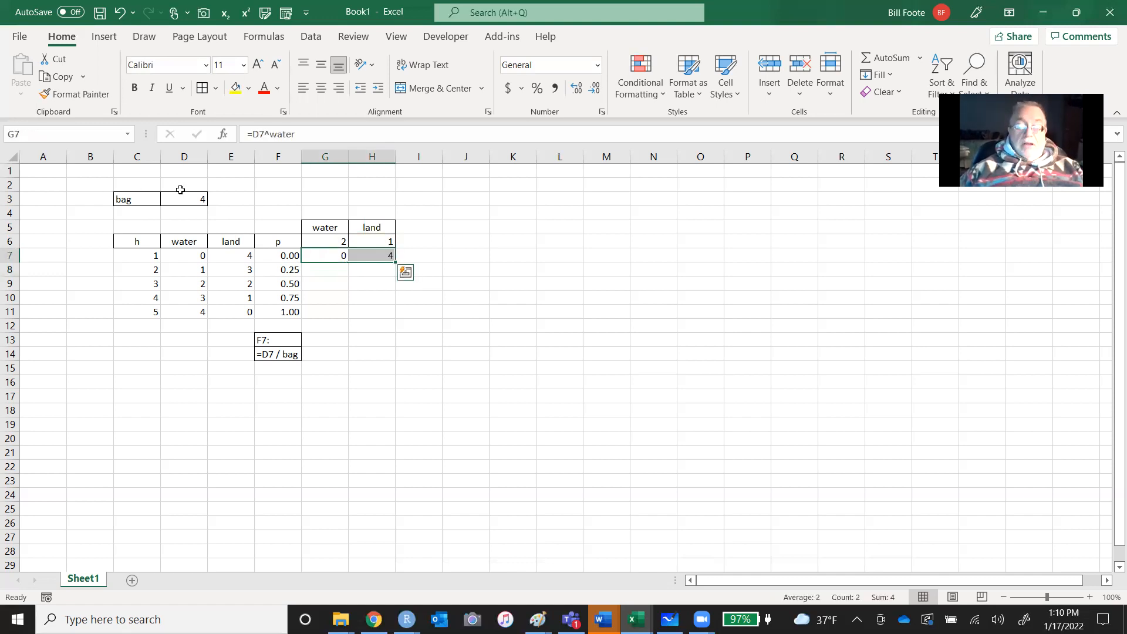
key("ctrl+c")
key("shift+Down")
key("shift+Down")
key("shift+Down")
key("shift+Down")
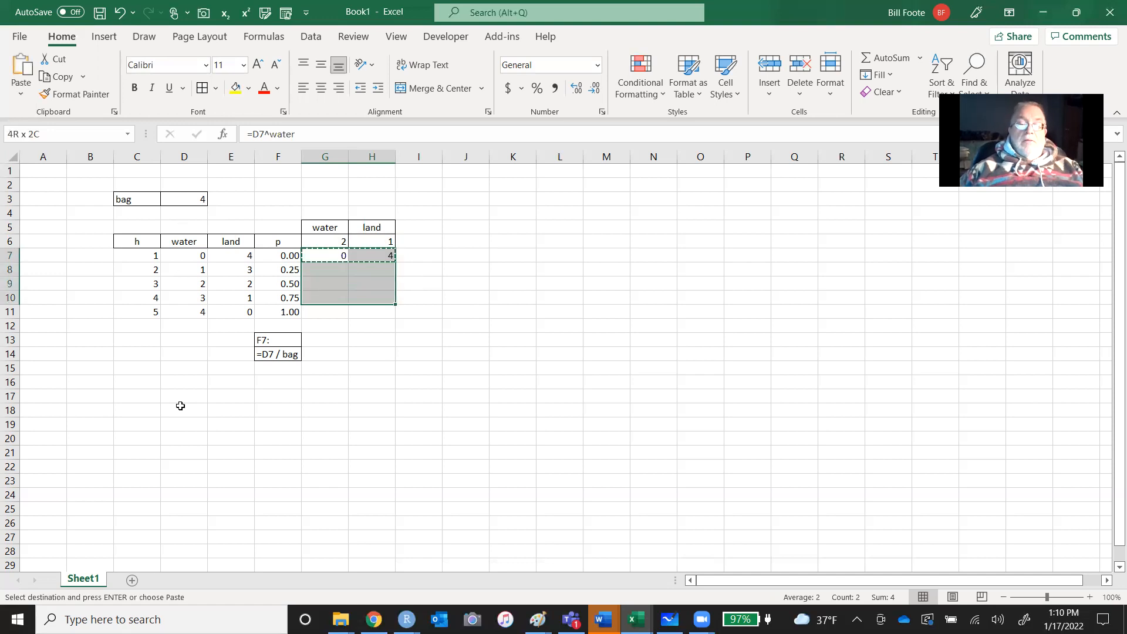
key("ctrl+v")
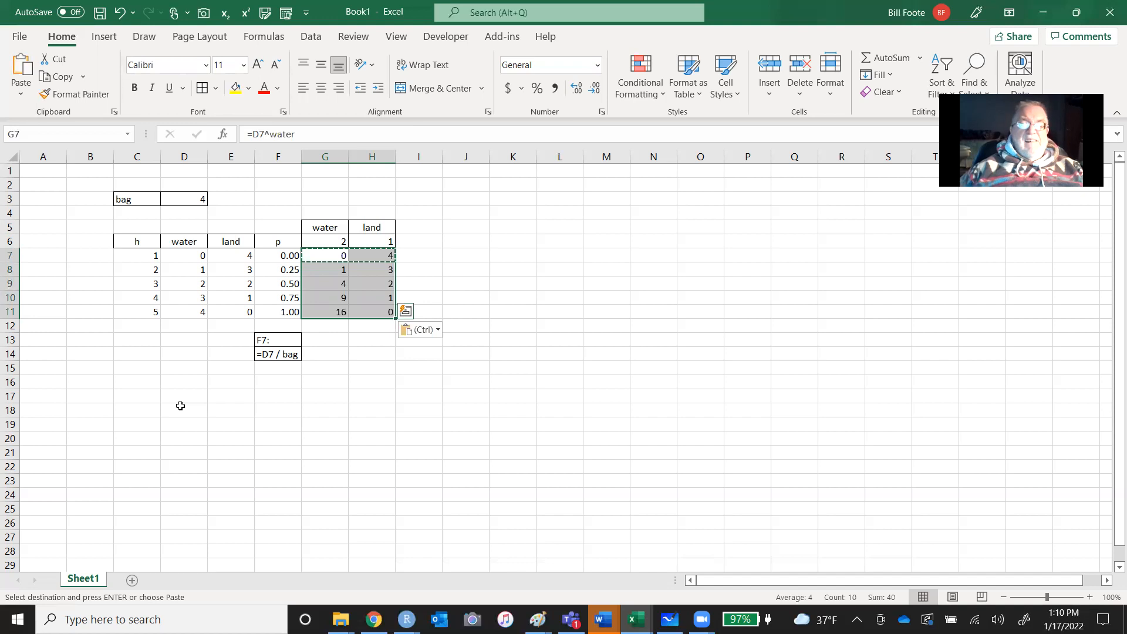
- Add the column heading ways in cell I6, beside the sample counts
key("Right")
key("Right")
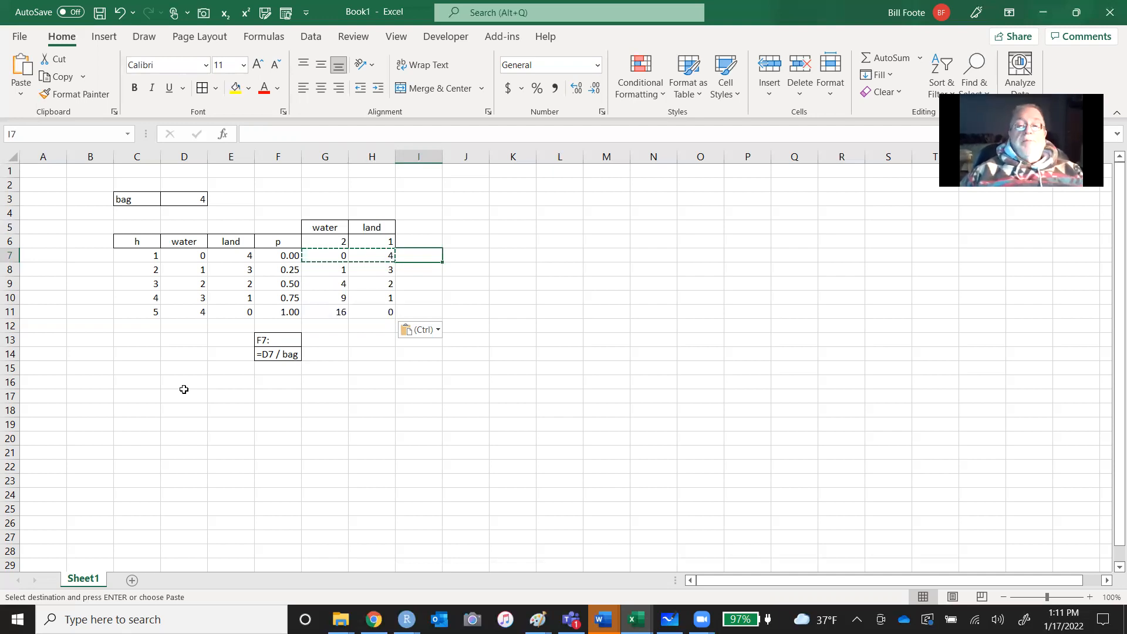
key("Up")
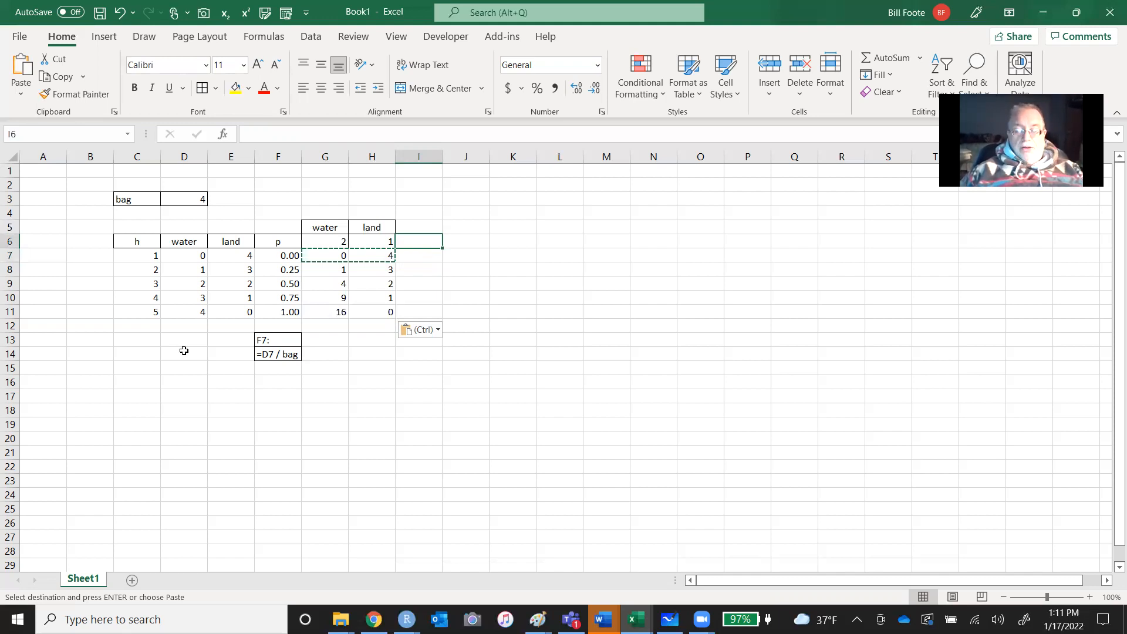
type("ways")
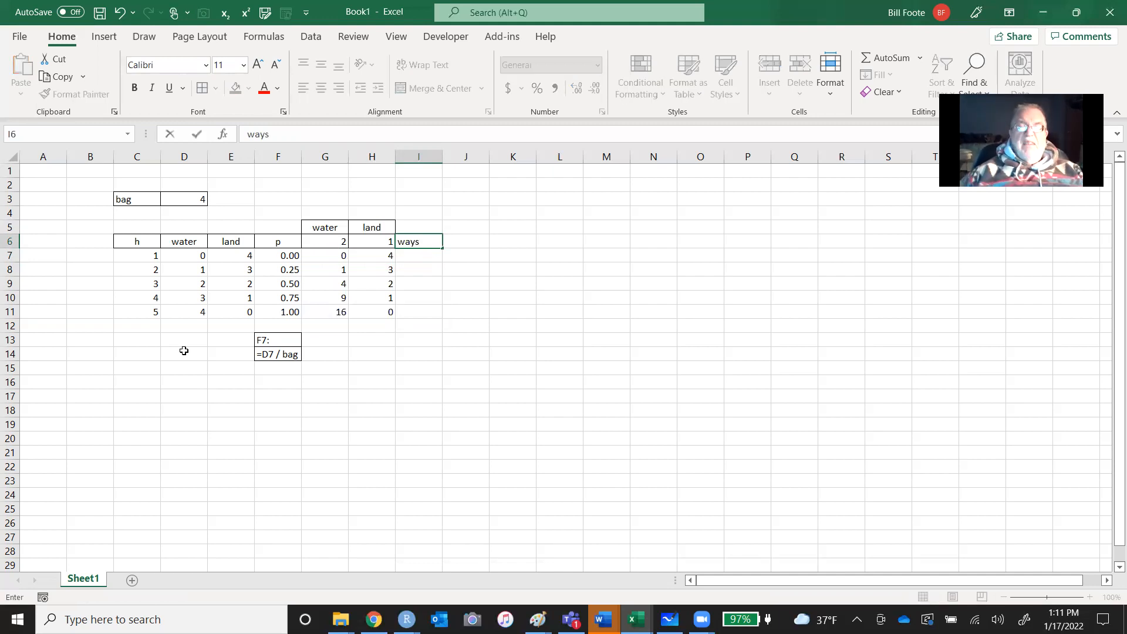
key("Return")
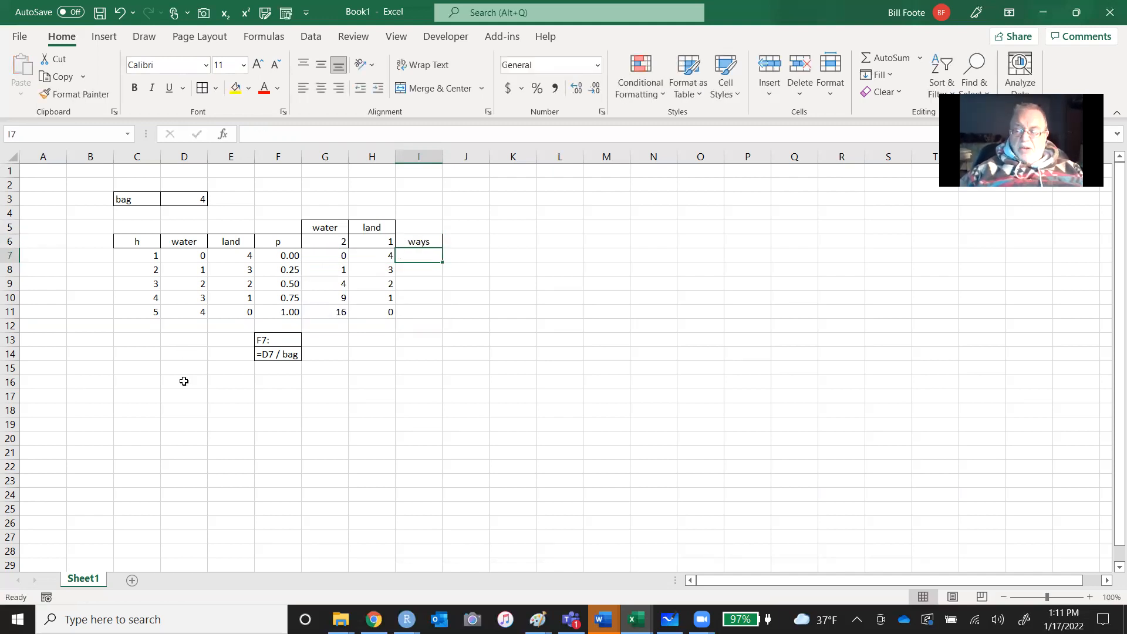
- Enter the formula =G7 * H7 in cell I7 to multiply the water and land ways
type("=")
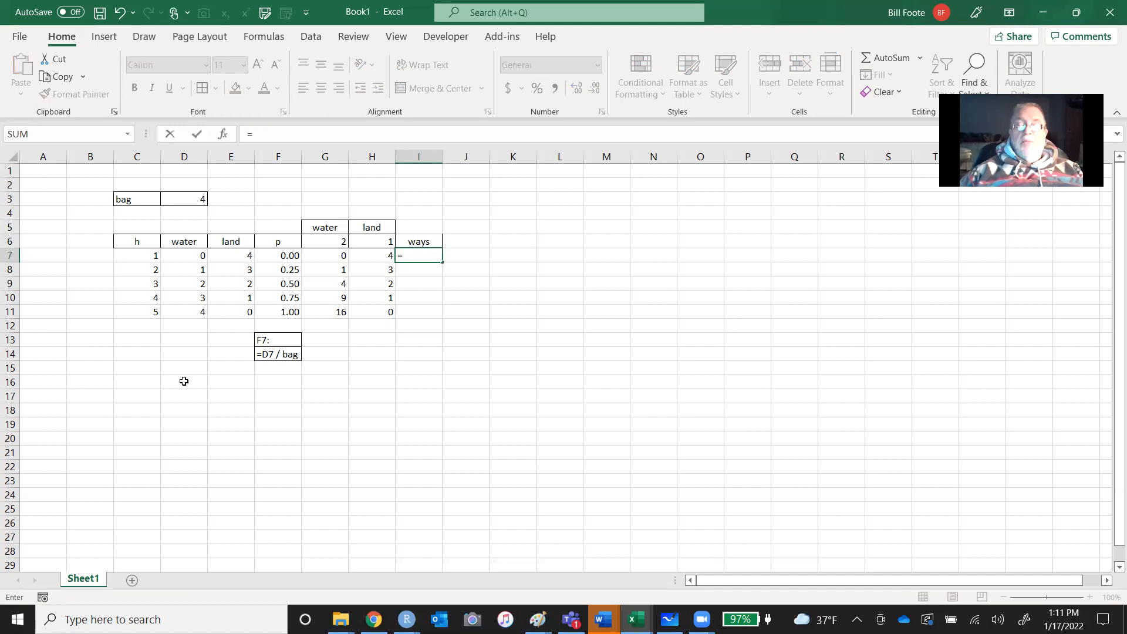
key("Left")
key("Left")
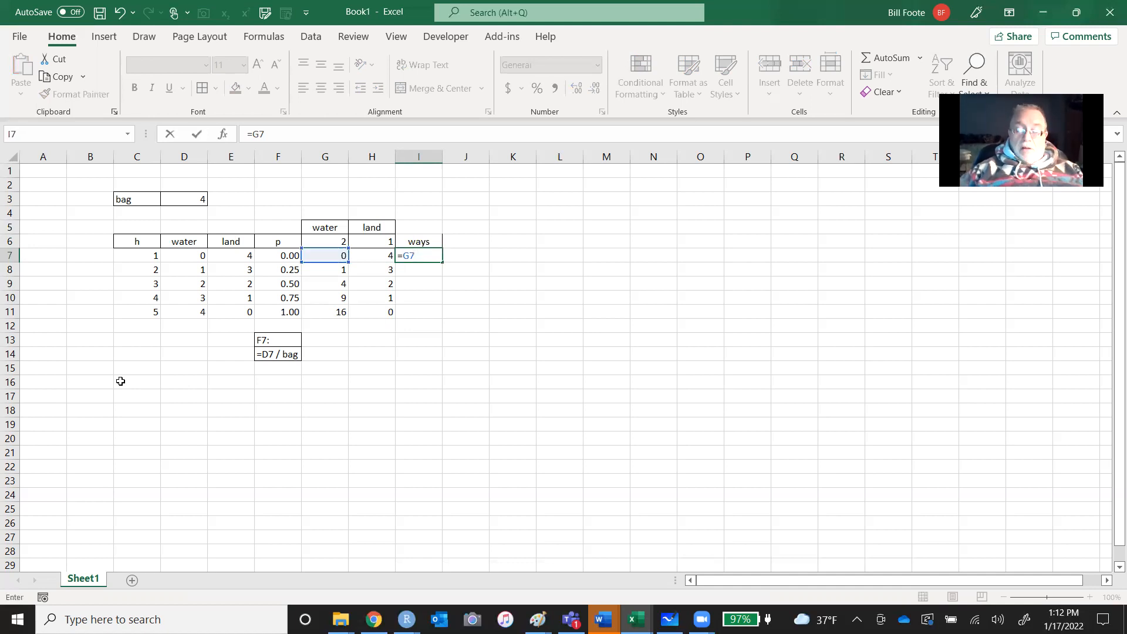
type("*")
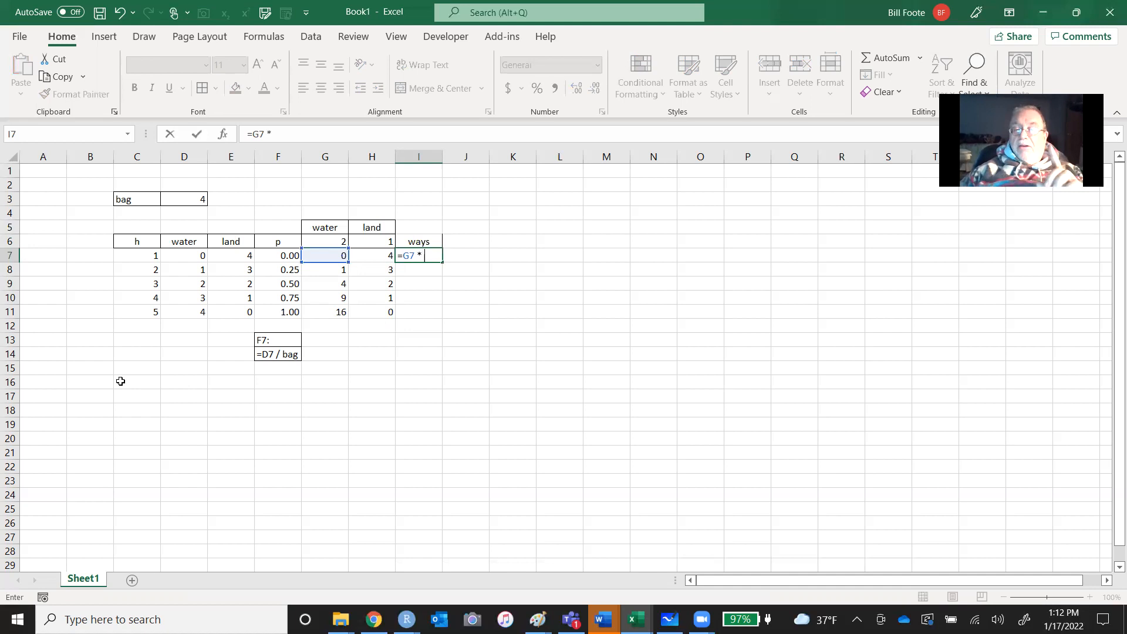
key("Left")
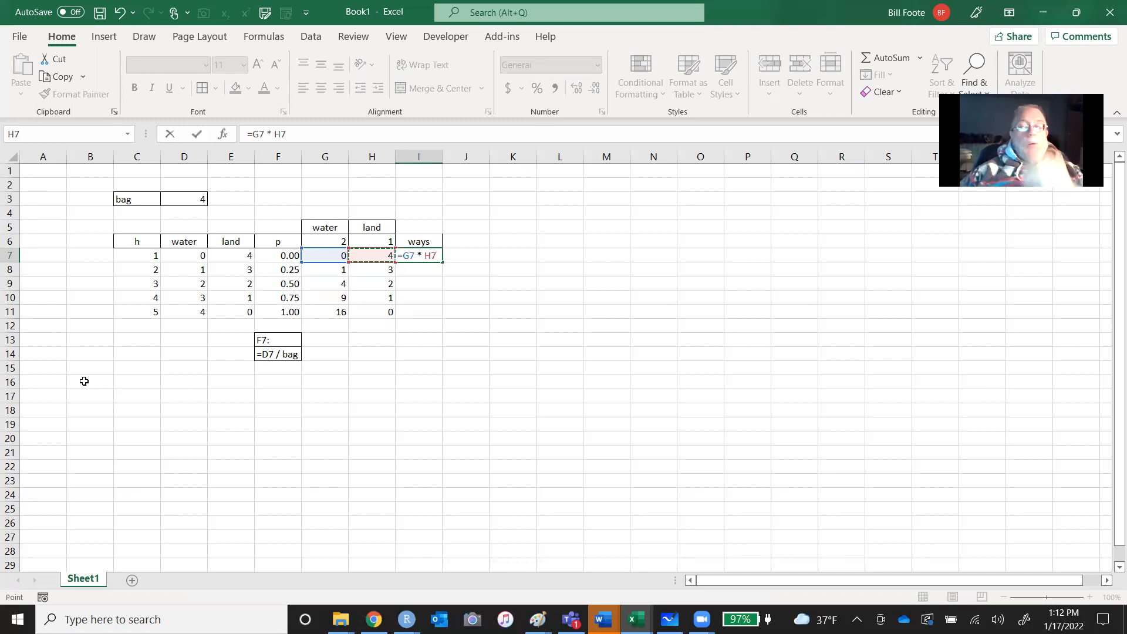
key("Return")
- Apply all borders to the ways heading in I6
key("Up")
key("Up")
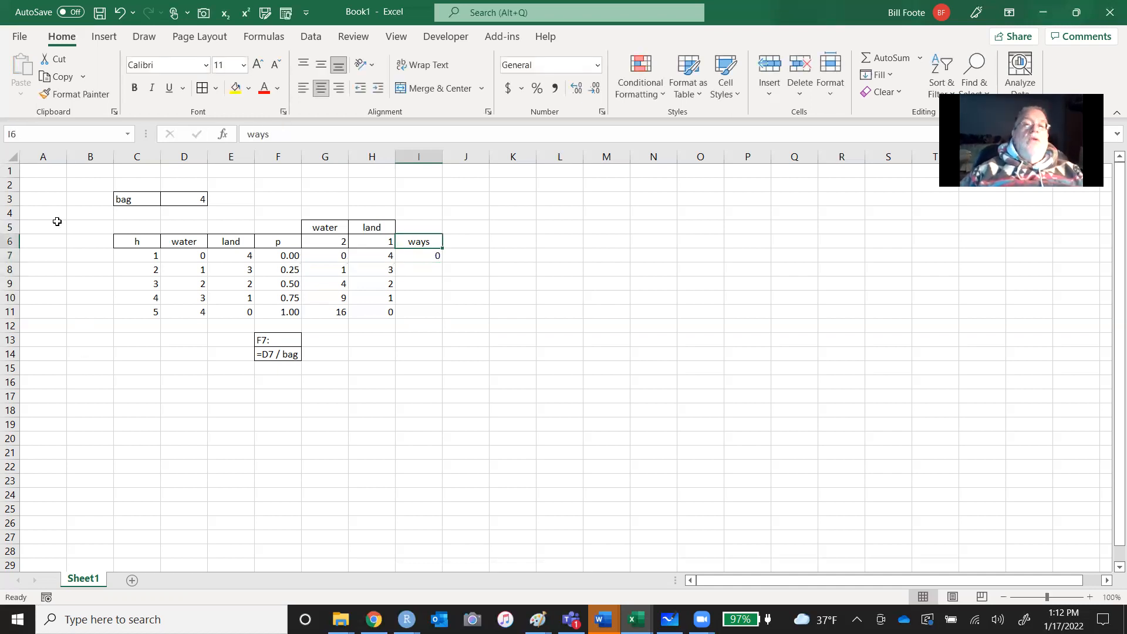
left_click(202, 88)
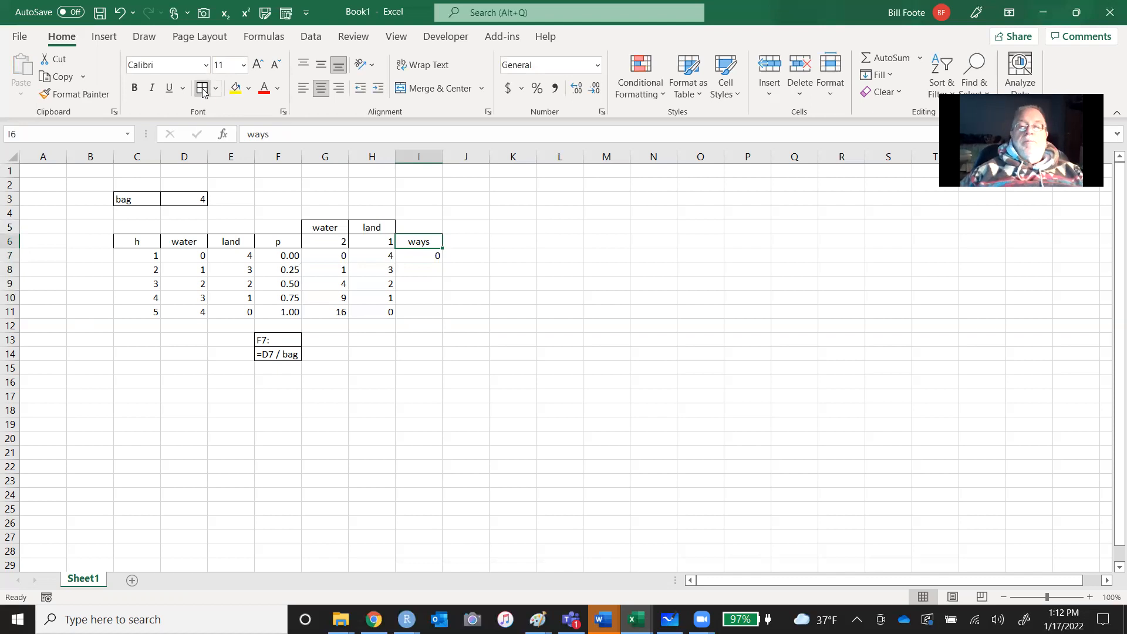
- Copy the ways formula from I7 down through I11 for the remaining hypotheses
key("Down")
key("ctrl+c")
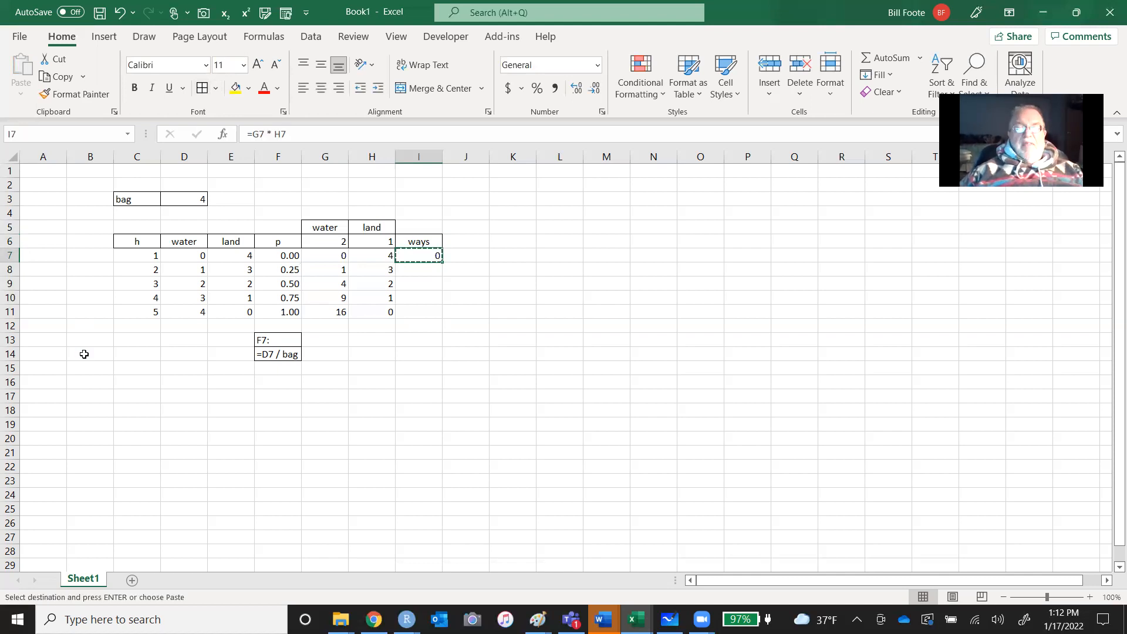
key("shift+Down")
key("shift+Down")
key("shift+Down")
key("shift+Down")
key("ctrl+v")
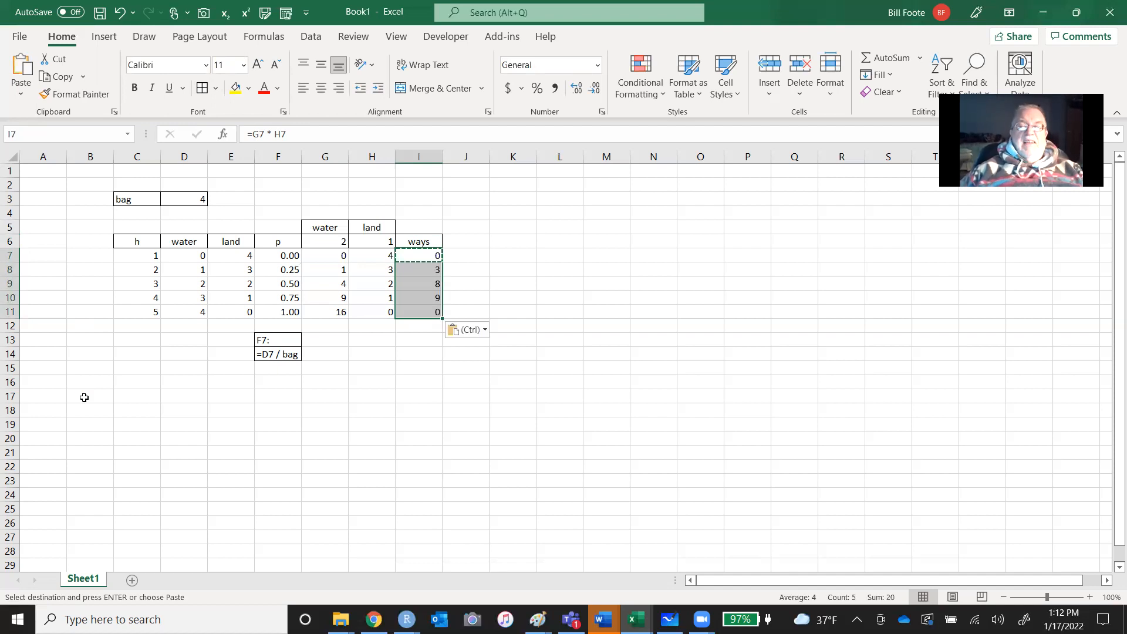
key("Down")
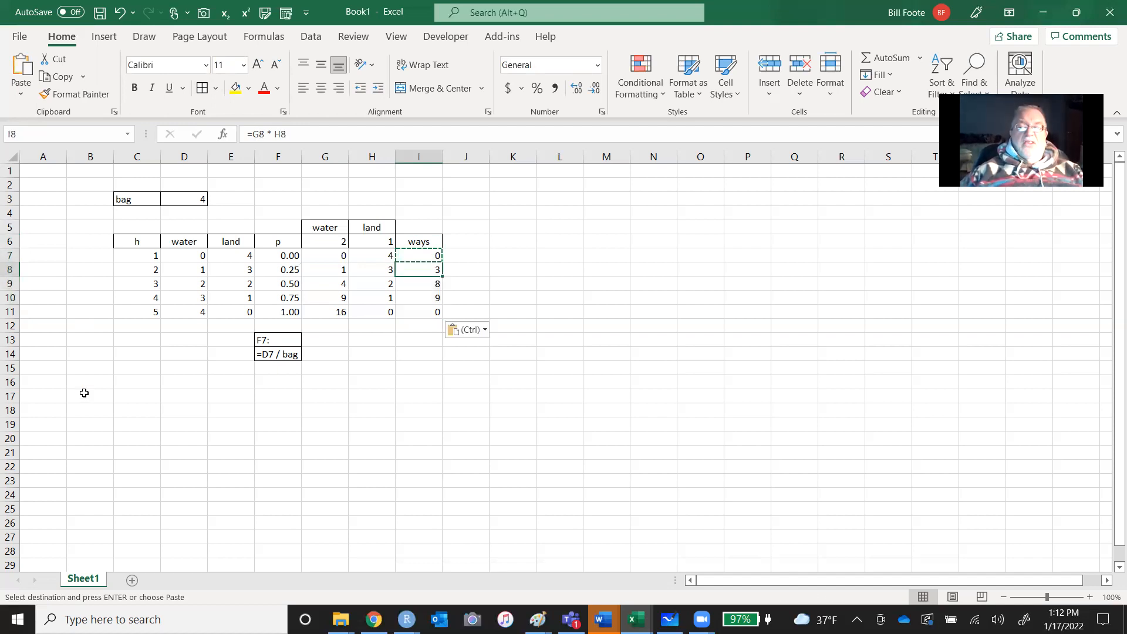
key("Down")
key("Down")
key("Down")
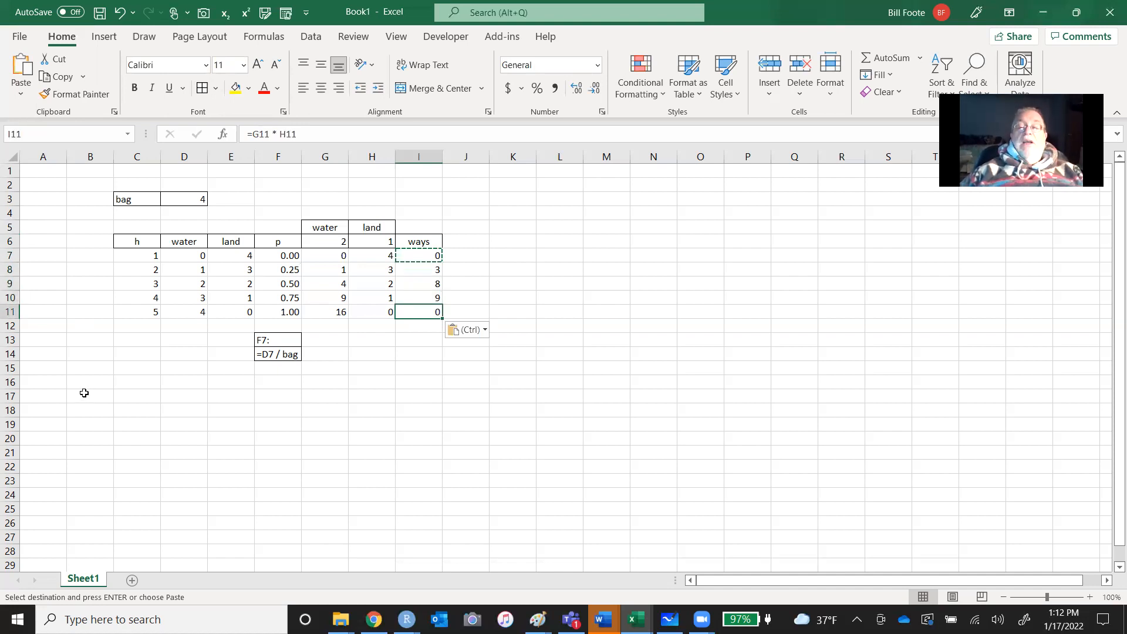
- Insert a new sheet column at column G, between p and the sample counts
left_click(318, 201)
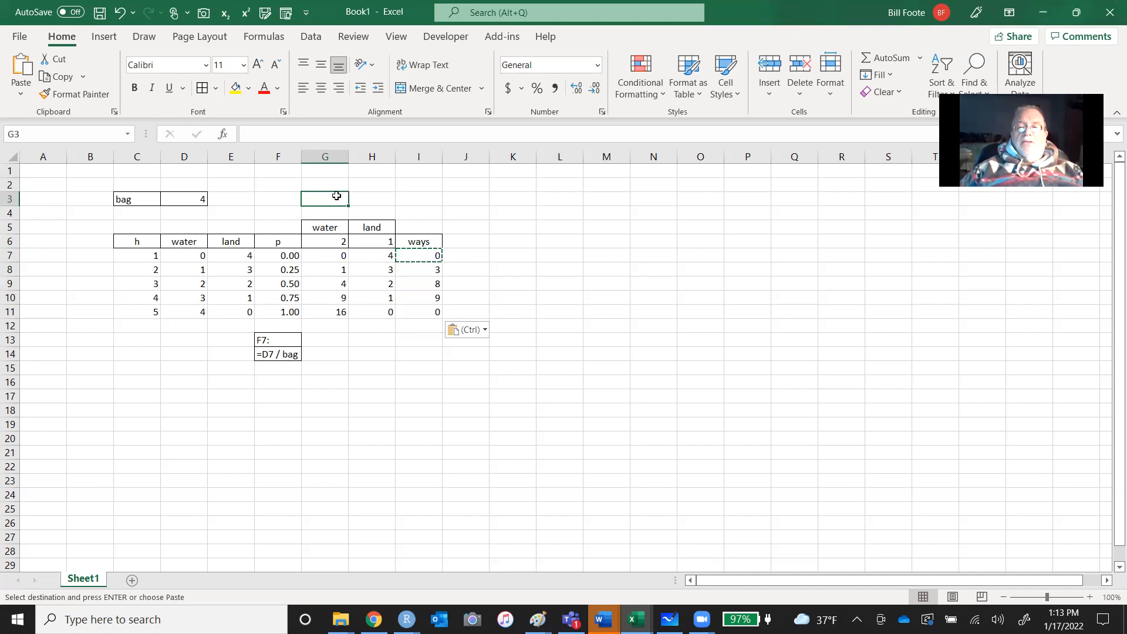
left_click(768, 93)
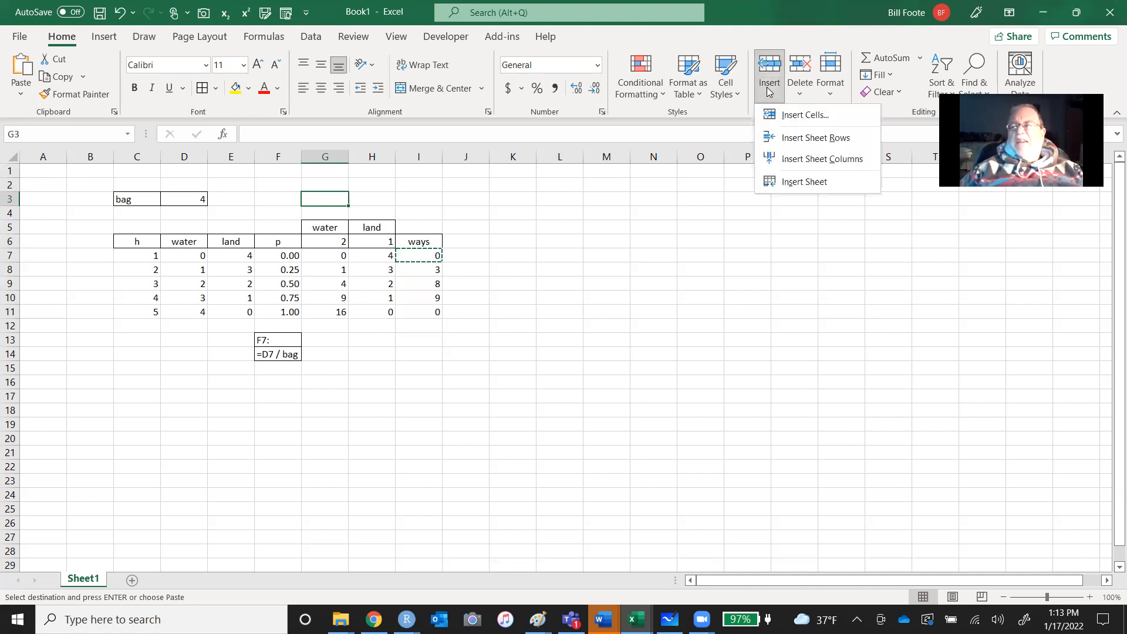
left_click(797, 158)
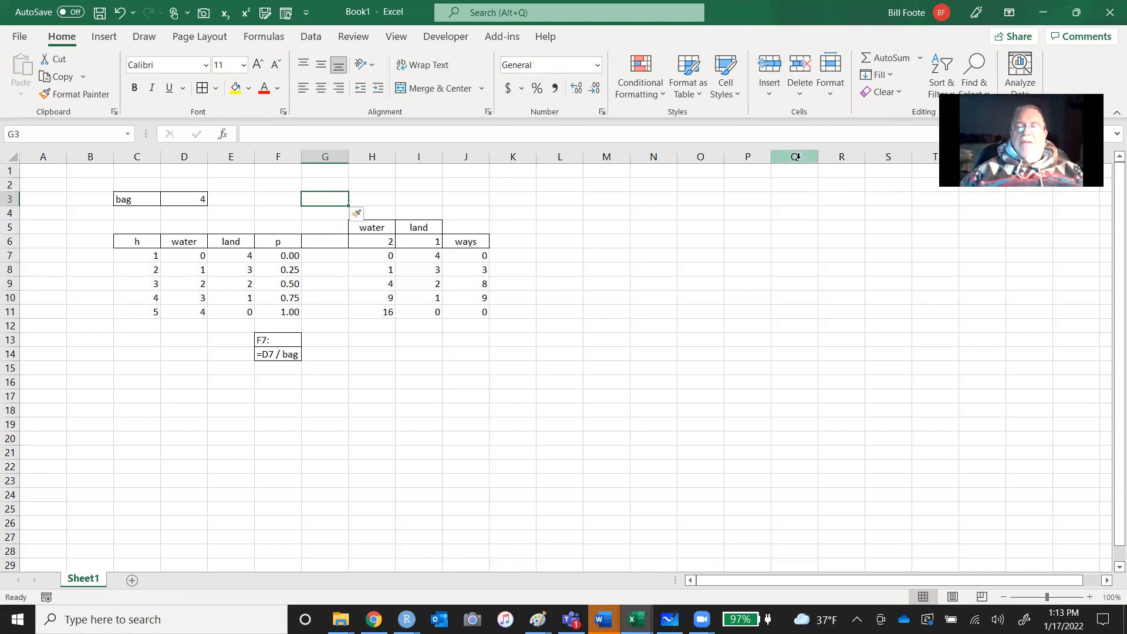
- Enter the heading prior in cell G6 of the new column
key("Down")
key("Down")
key("Down")
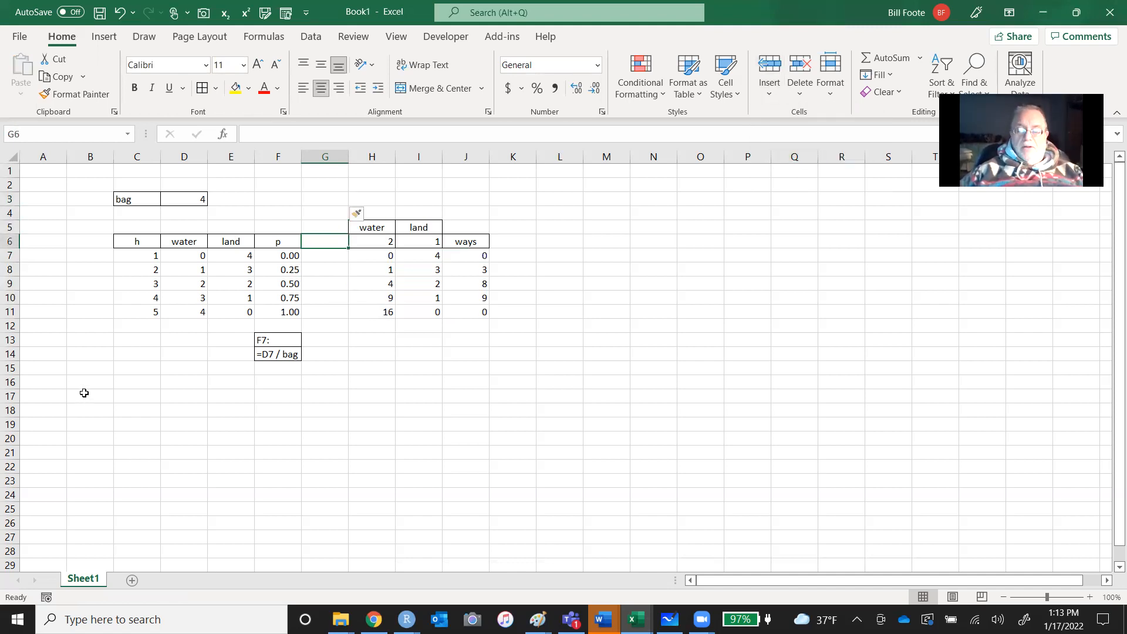
type("prior")
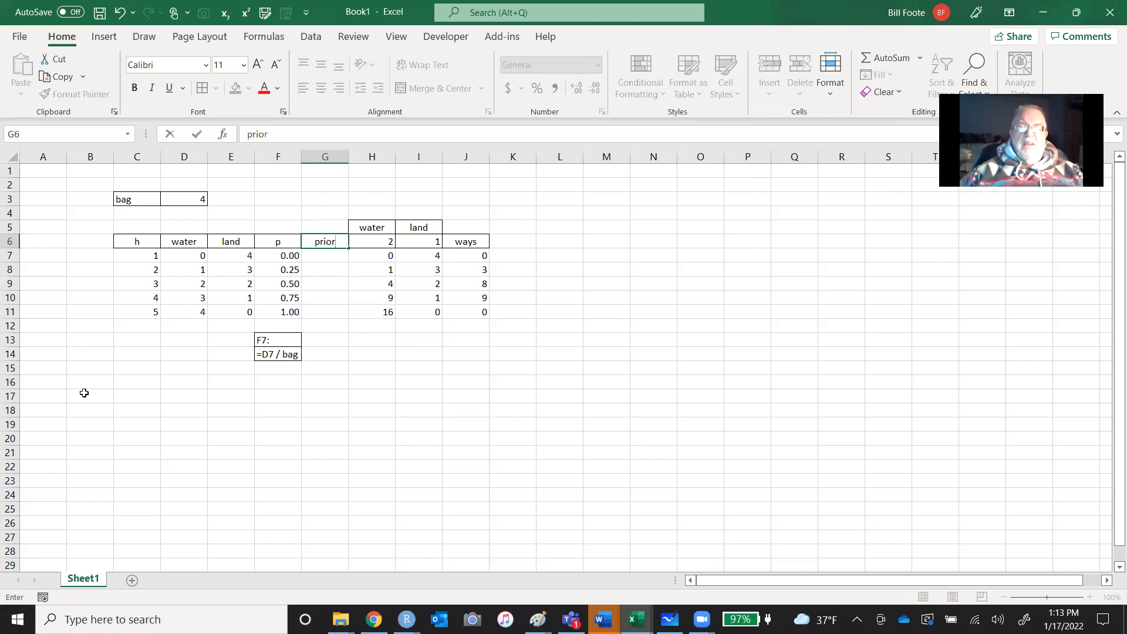
key("Return")
- Enter a prior of 1 for each of the five hypotheses in G7:G11
type("1")
key("Return")
type("1")
key("Return")
type("1")
key("Return")
type("1")
key("Return")
type("1")
key("Return")
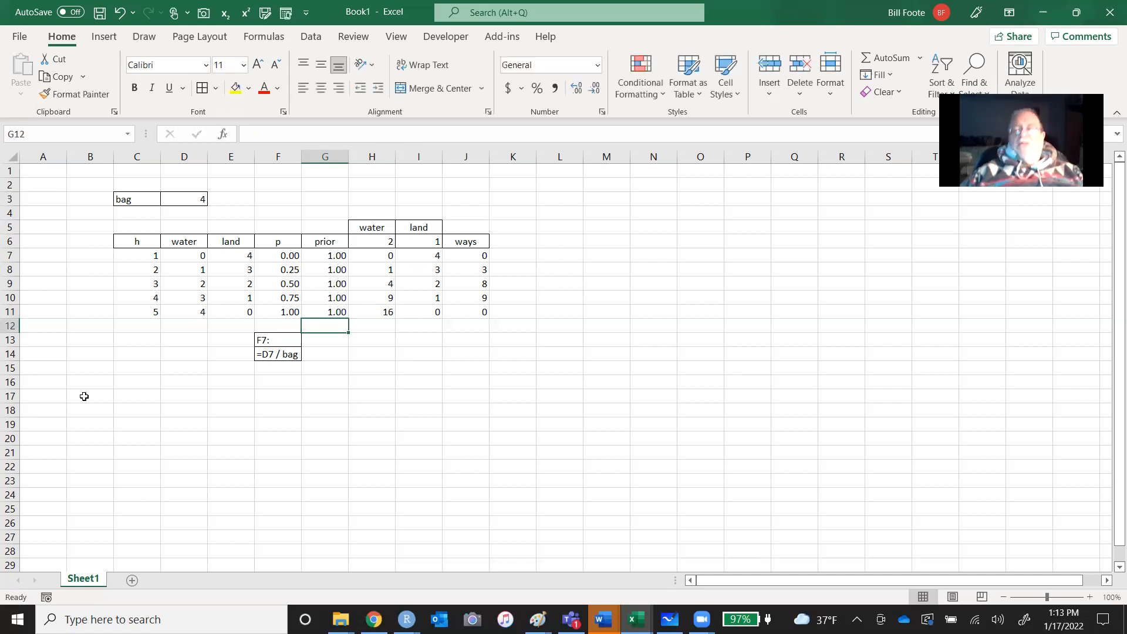
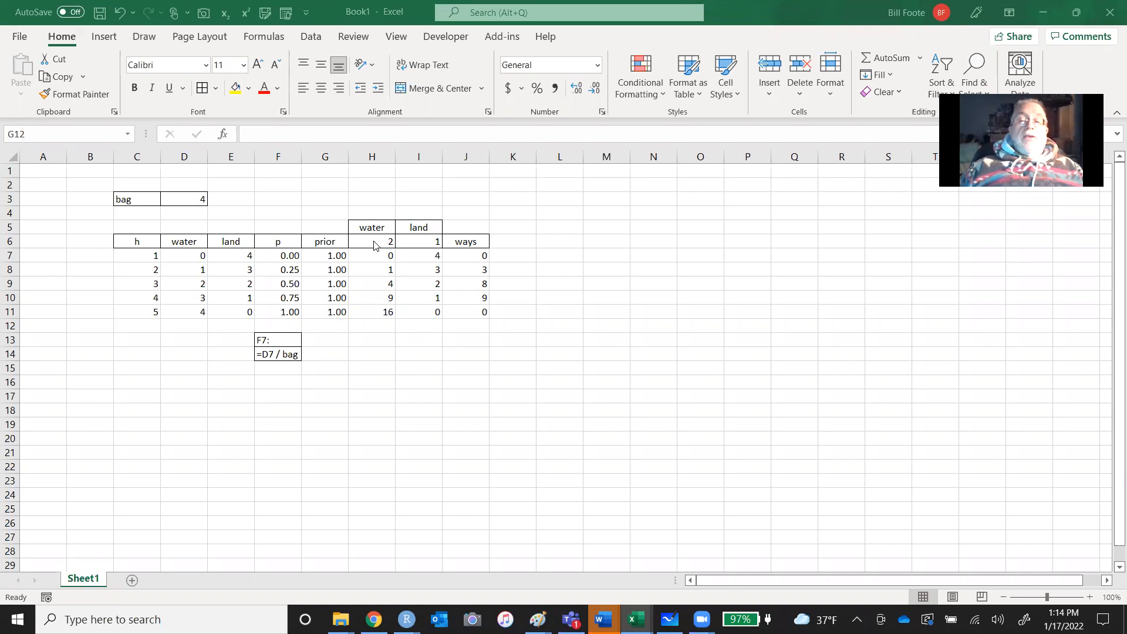
- Apply outside borders to the hypotheses block C7:G11
left_click(145, 258)
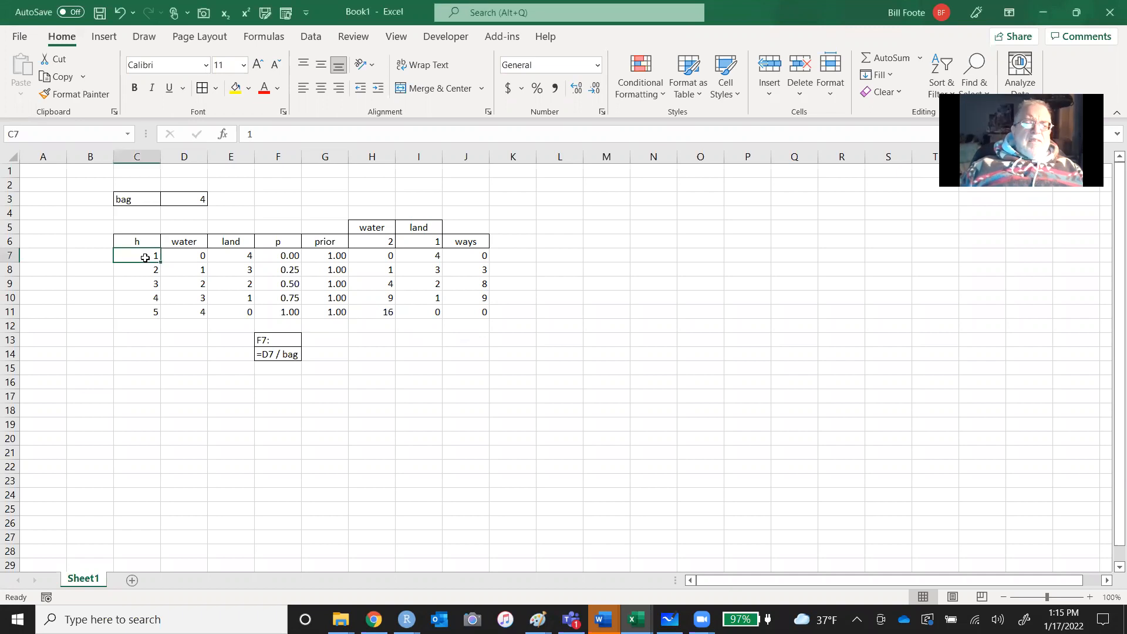
left_click_drag(145, 259, 303, 265)
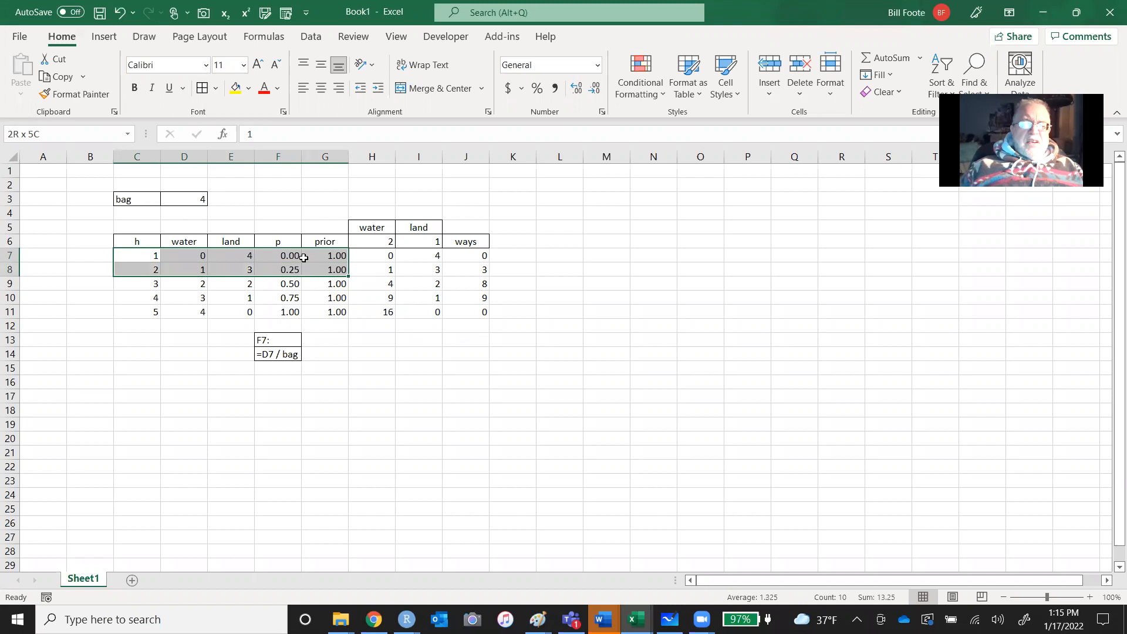
key("shift+Down")
key("shift+Down")
key("shift+Down")
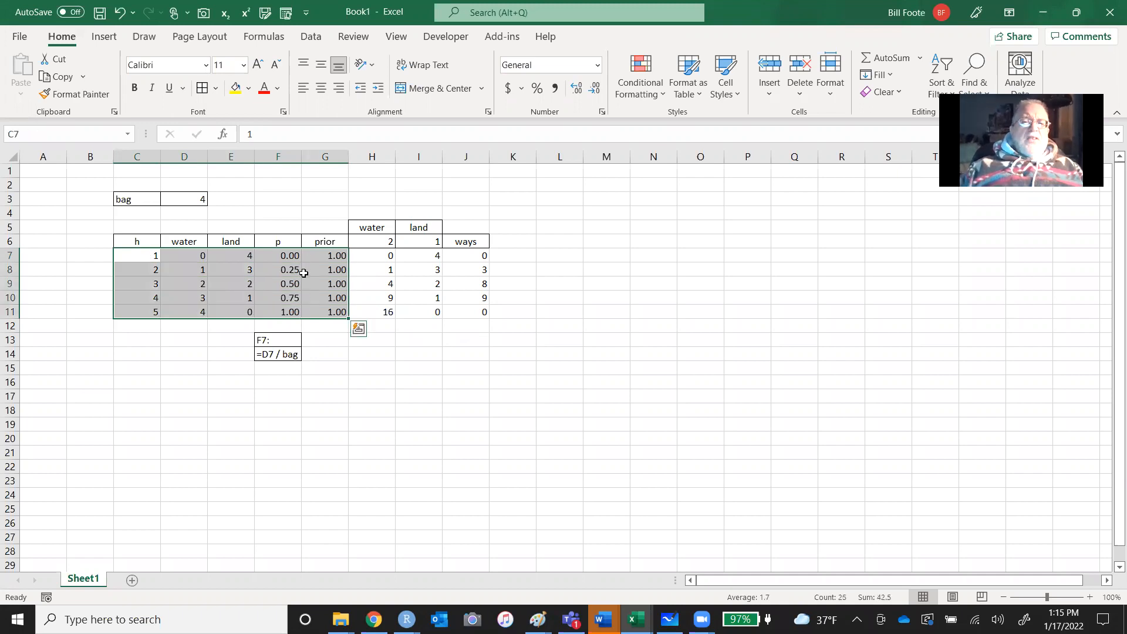
left_click(216, 88)
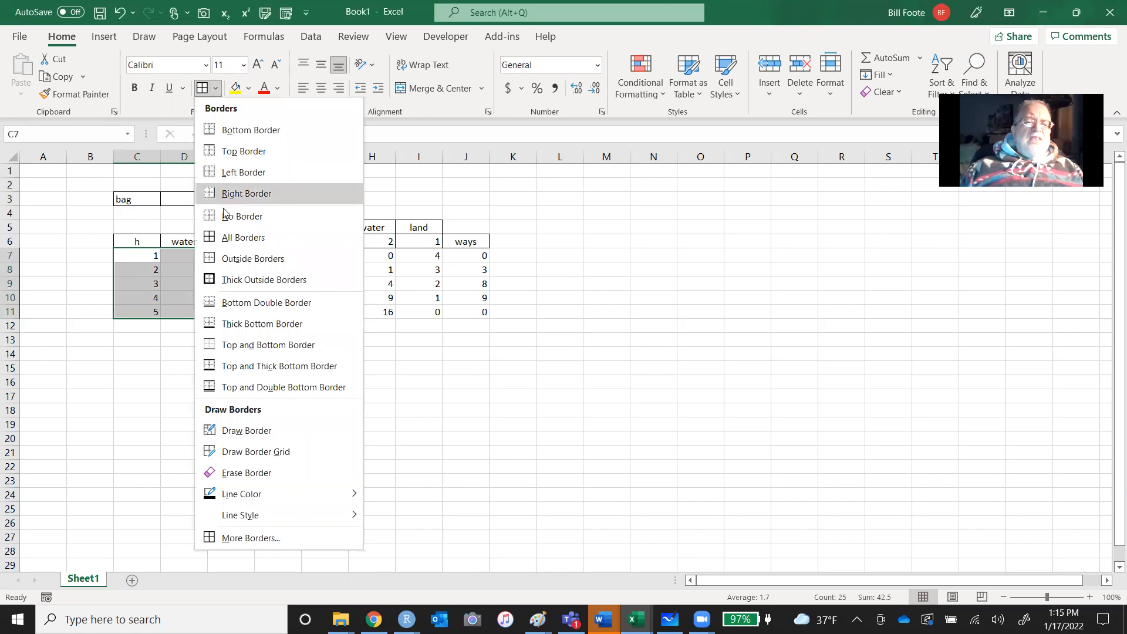
left_click(230, 265)
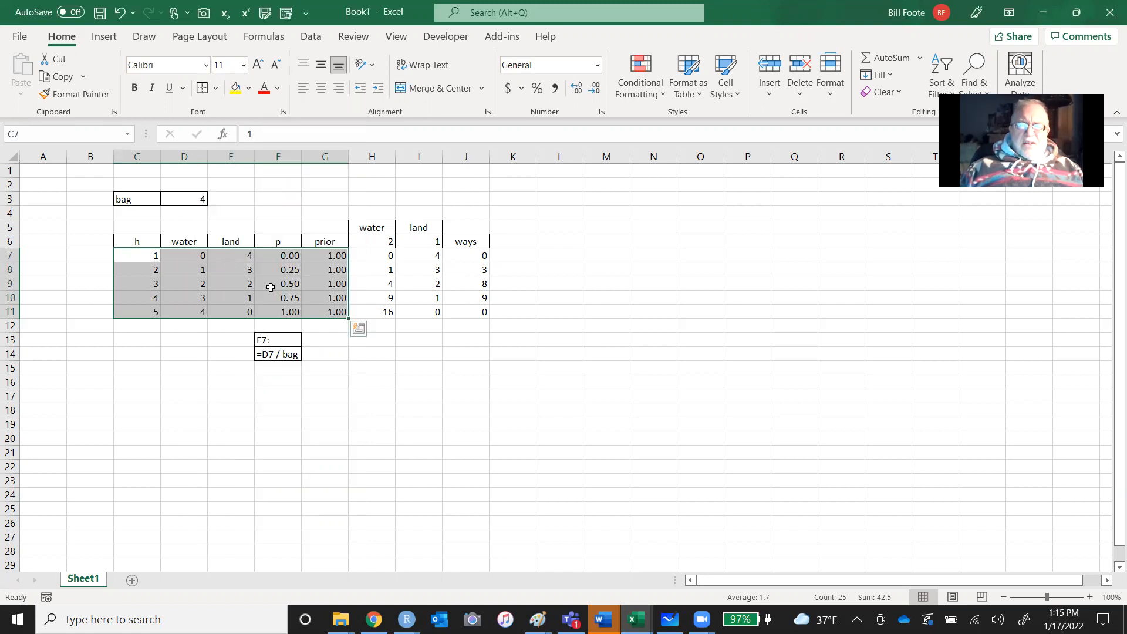
- Apply outside borders to the ways block H7:J11
left_click(418, 402)
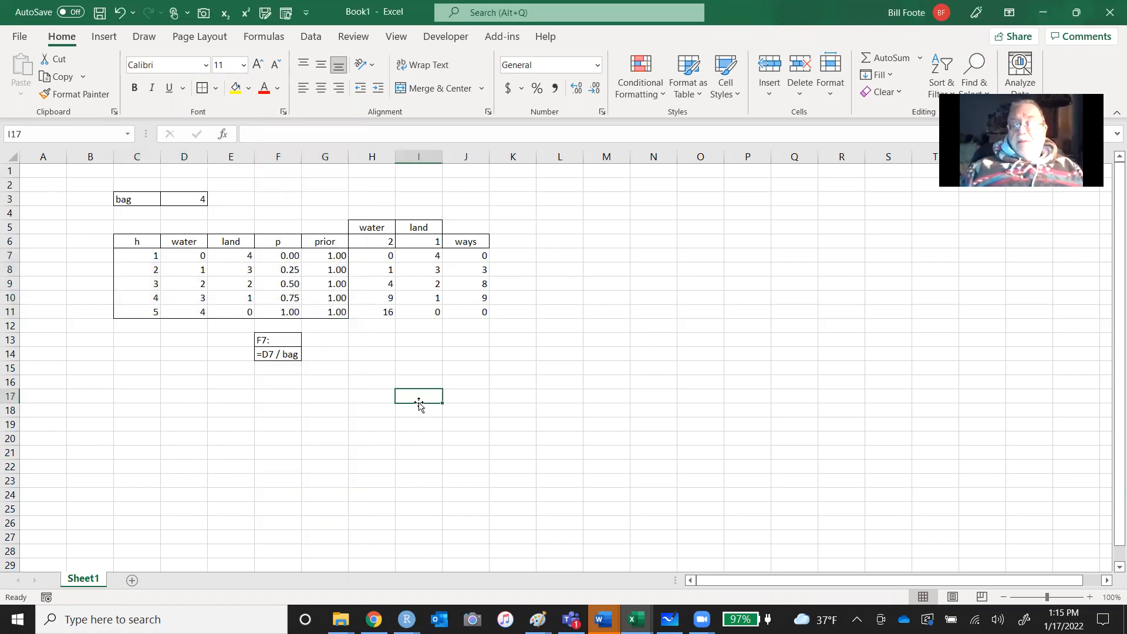
left_click(378, 256)
left_click_drag(377, 256, 499, 271)
key("shift+Down")
key("shift+Down")
key("shift+Down")
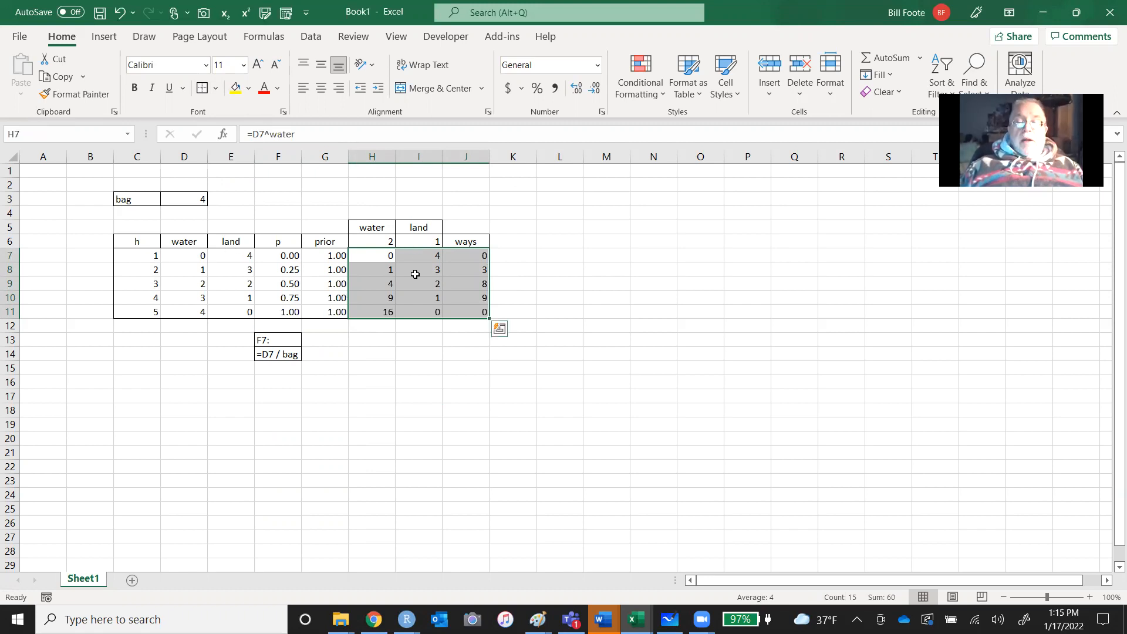
- Extend the ways formula in J7 to include the prior, as =H7 * I7 * G7
left_click(470, 256)
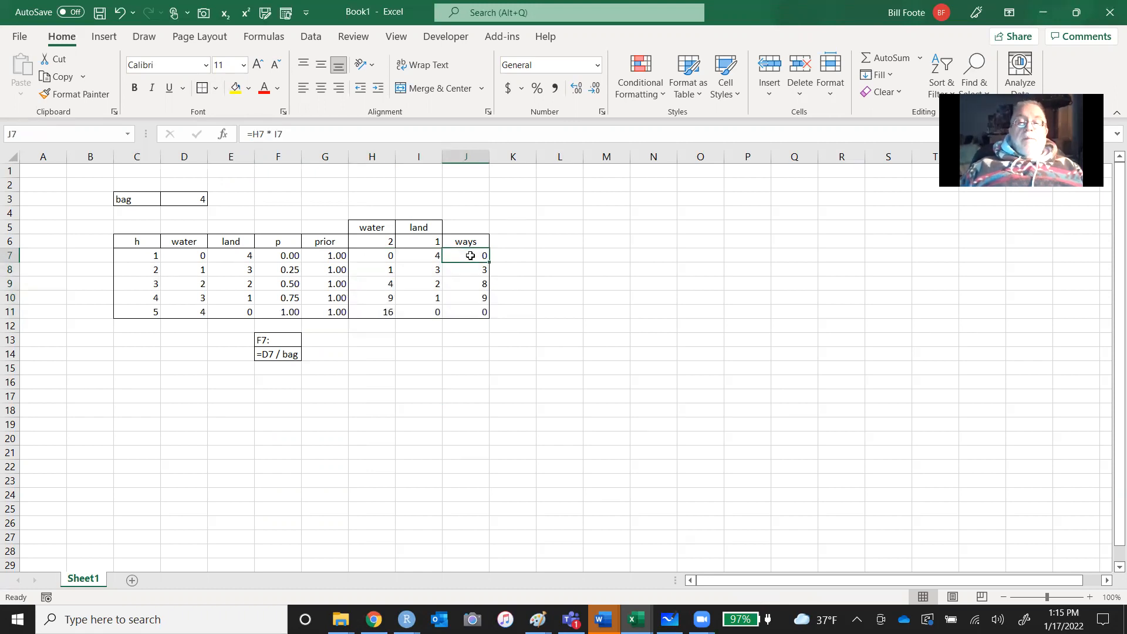
left_click(312, 134)
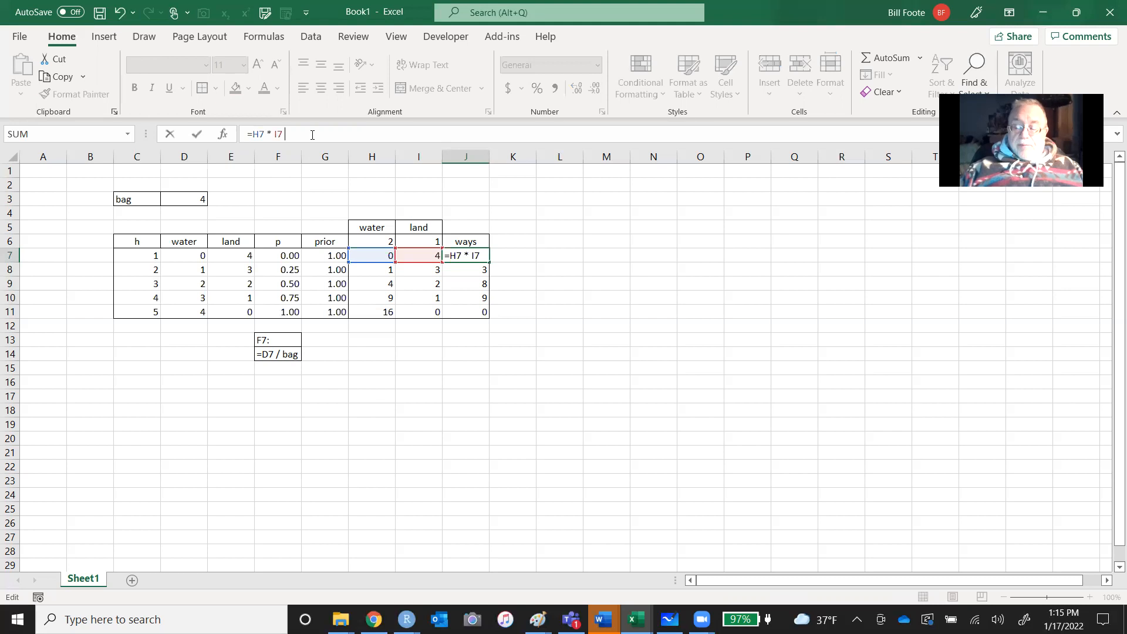
type("*")
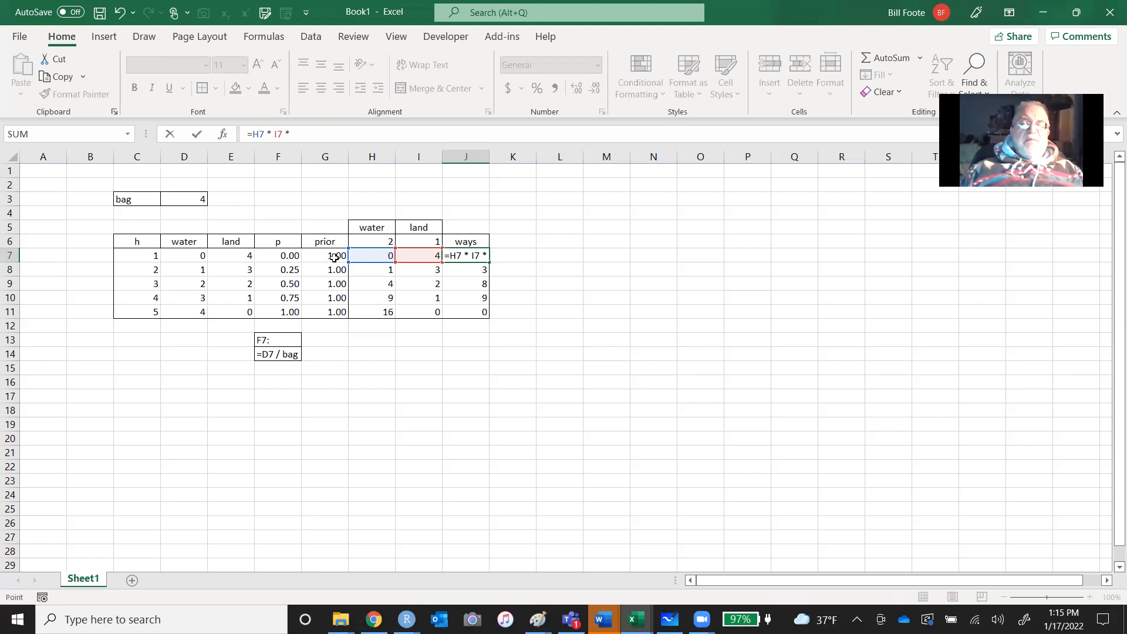
left_click(334, 258)
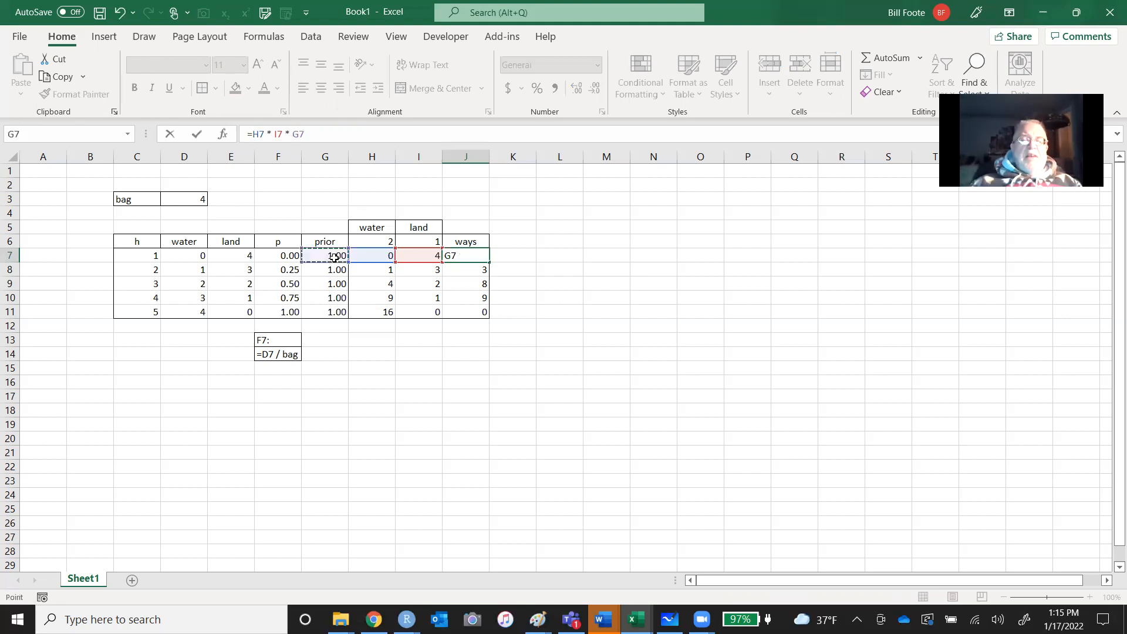
key("Return")
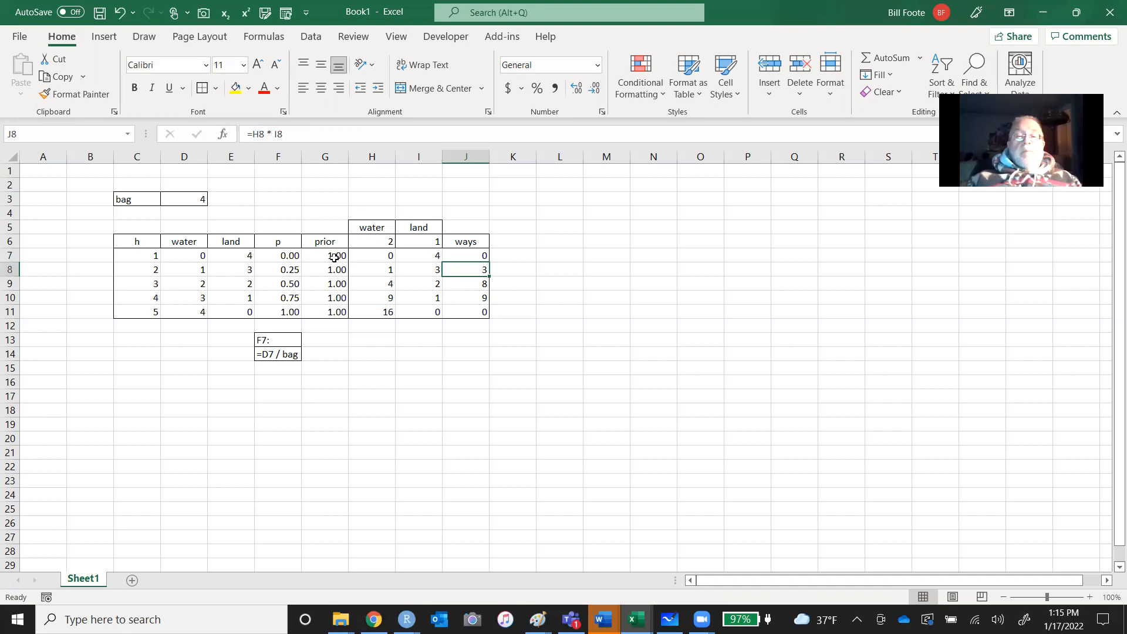
- Change the ways formula in J8 to =H8 * I8 * G8 and copy it down through J10
left_click(336, 141)
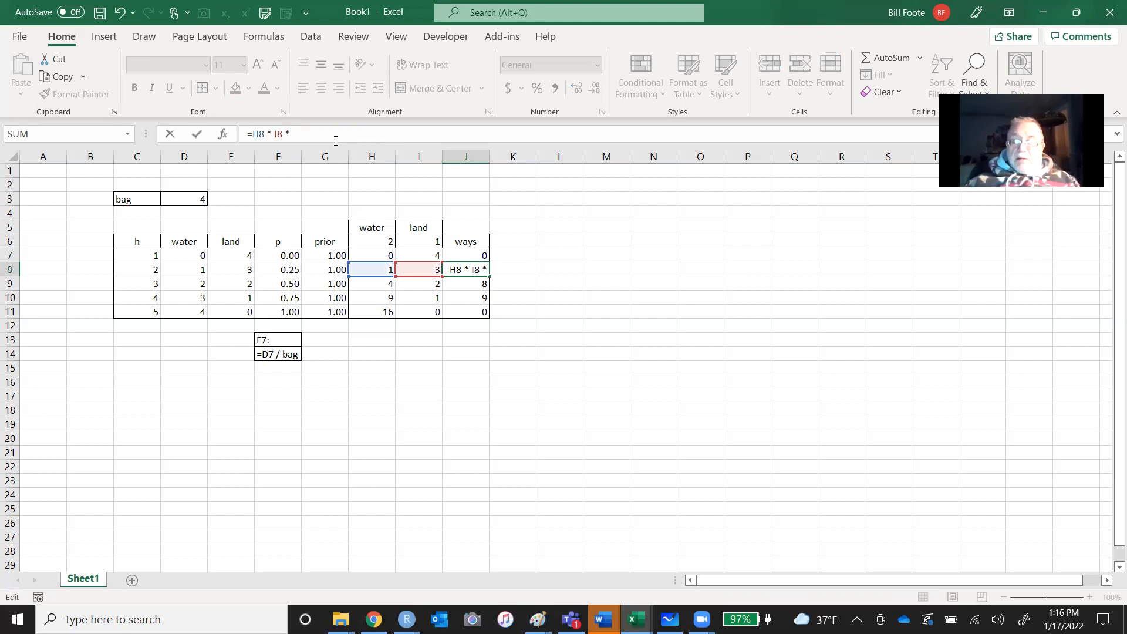
left_click(332, 271)
key("Return")
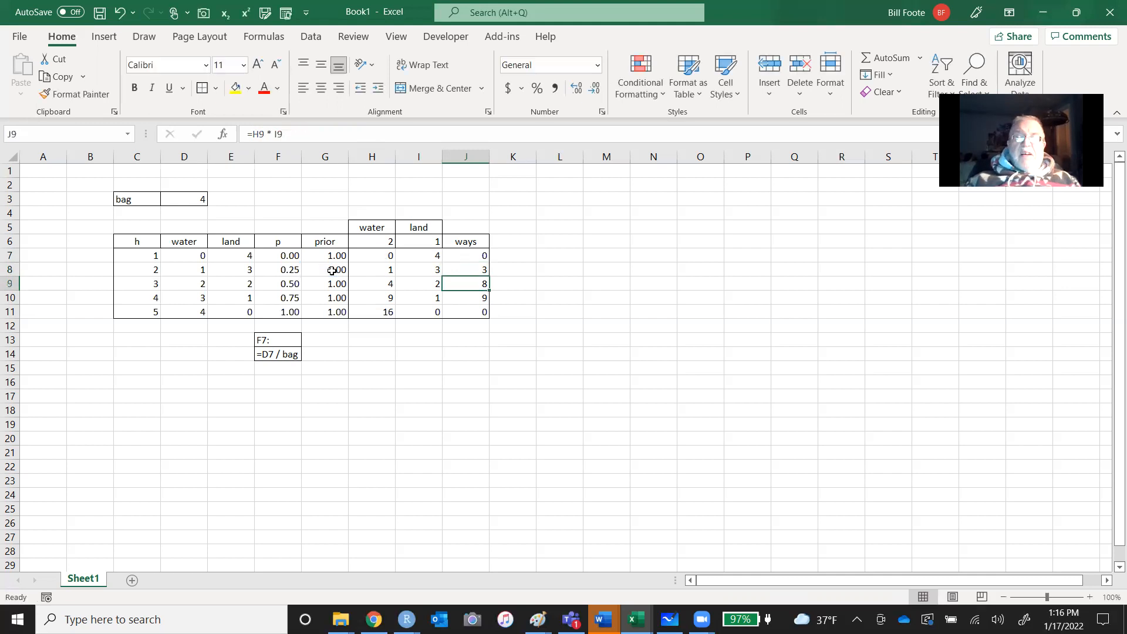
key("Up")
key("ctrl+c")
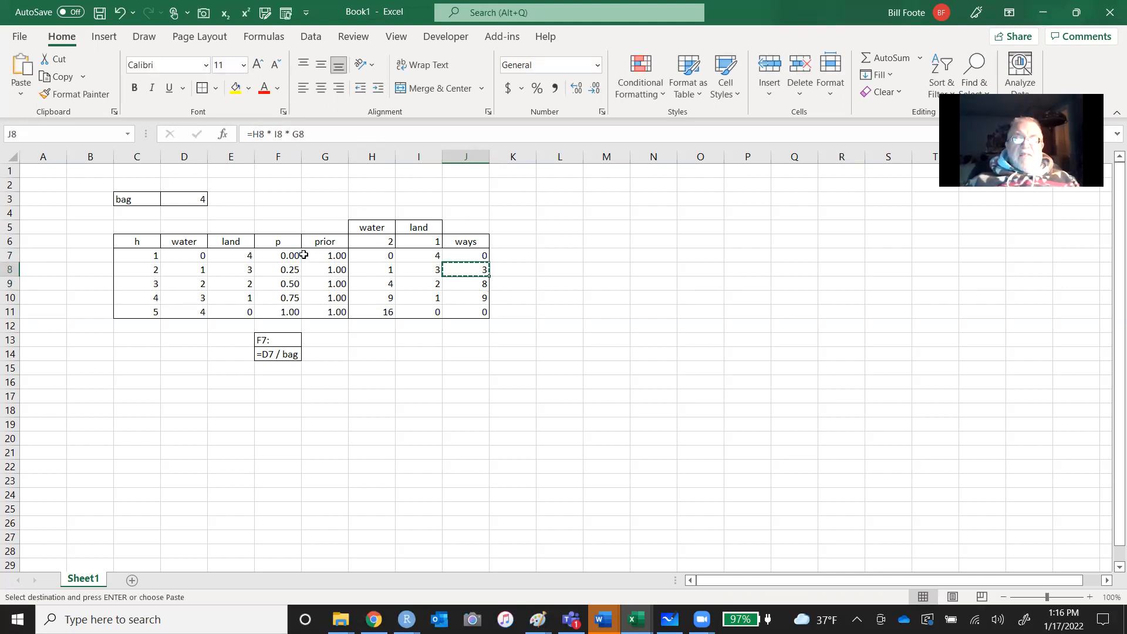
key("shift+Down")
key("shift+Down")
key("ctrl+v")
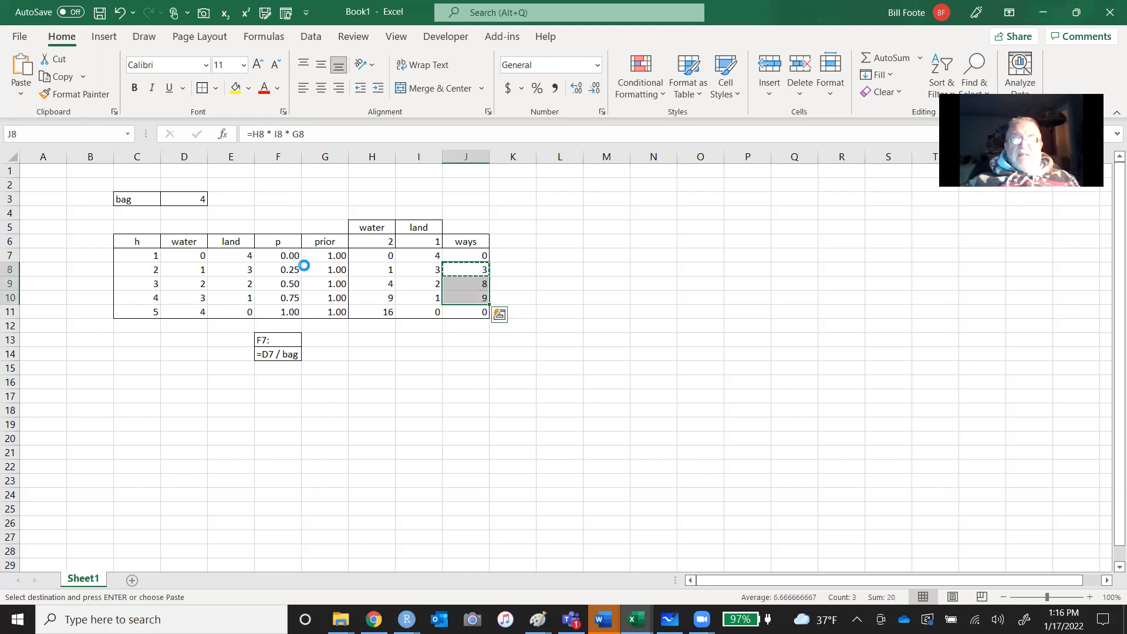
- Include the prior in the last hypothesis's ways formula in J11, as =H11 * I11 * G11
key("Down")
key("Down")
key("Down")
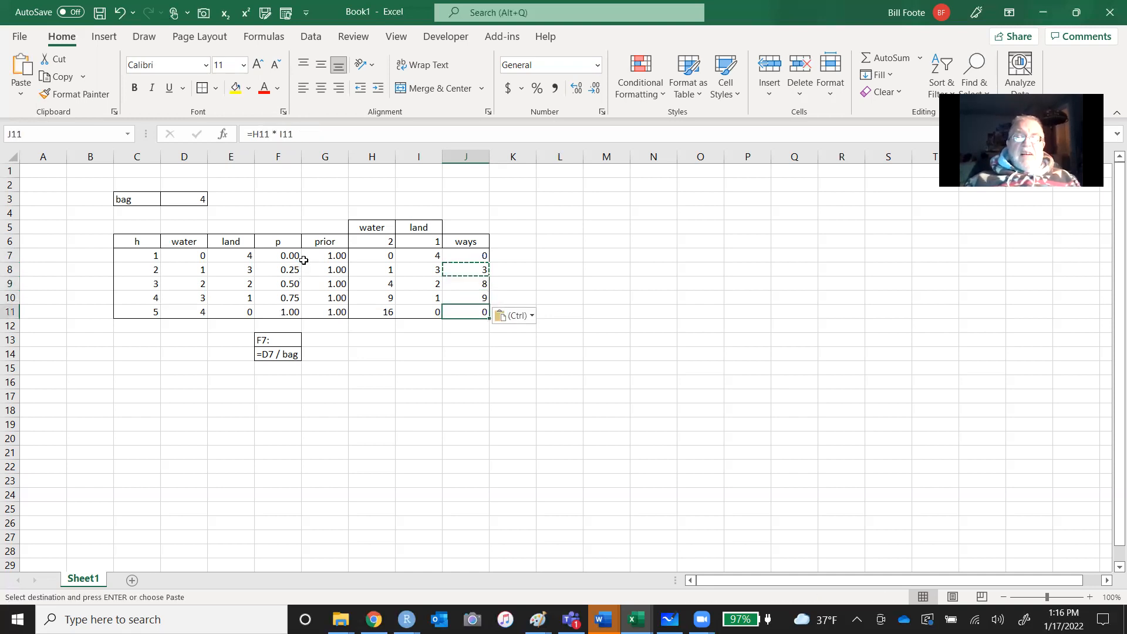
left_click(306, 134)
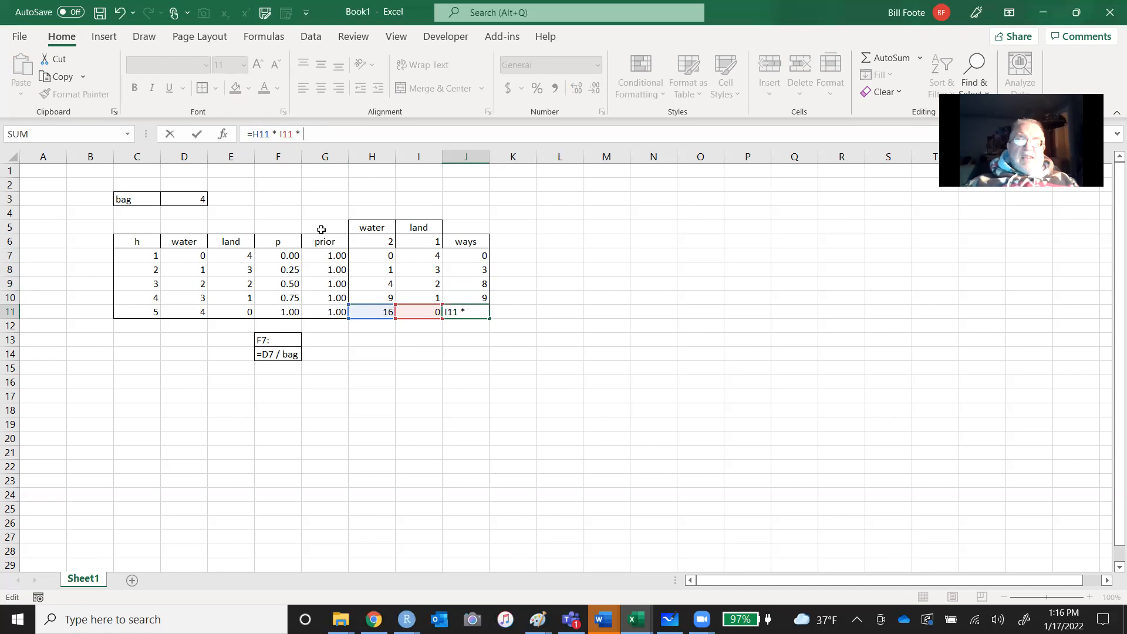
left_click(331, 314)
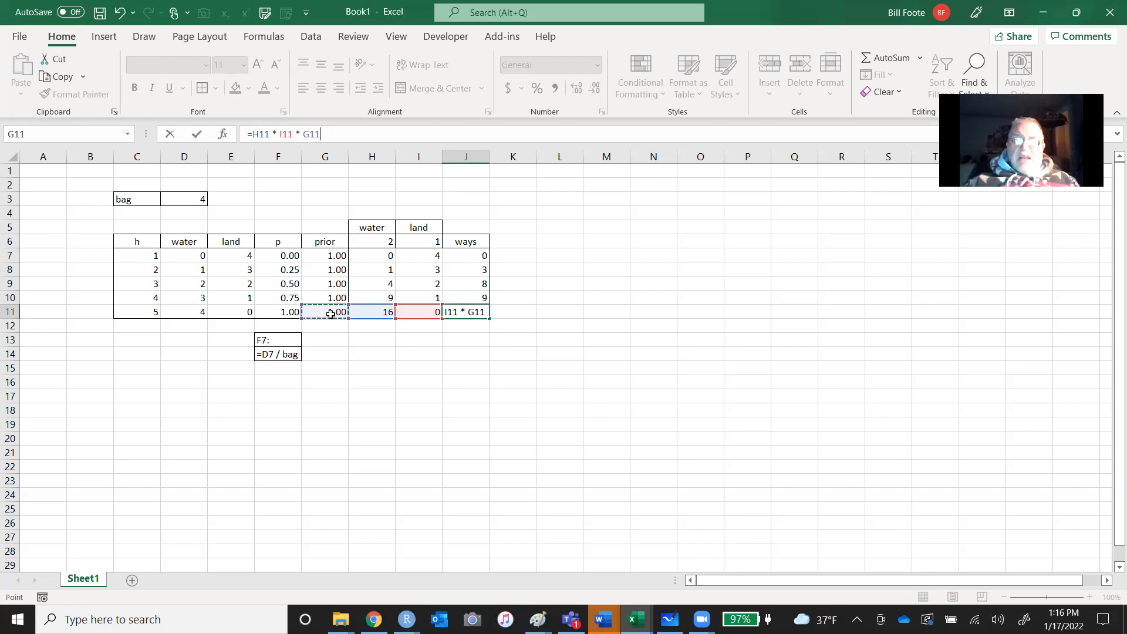
key("Return")
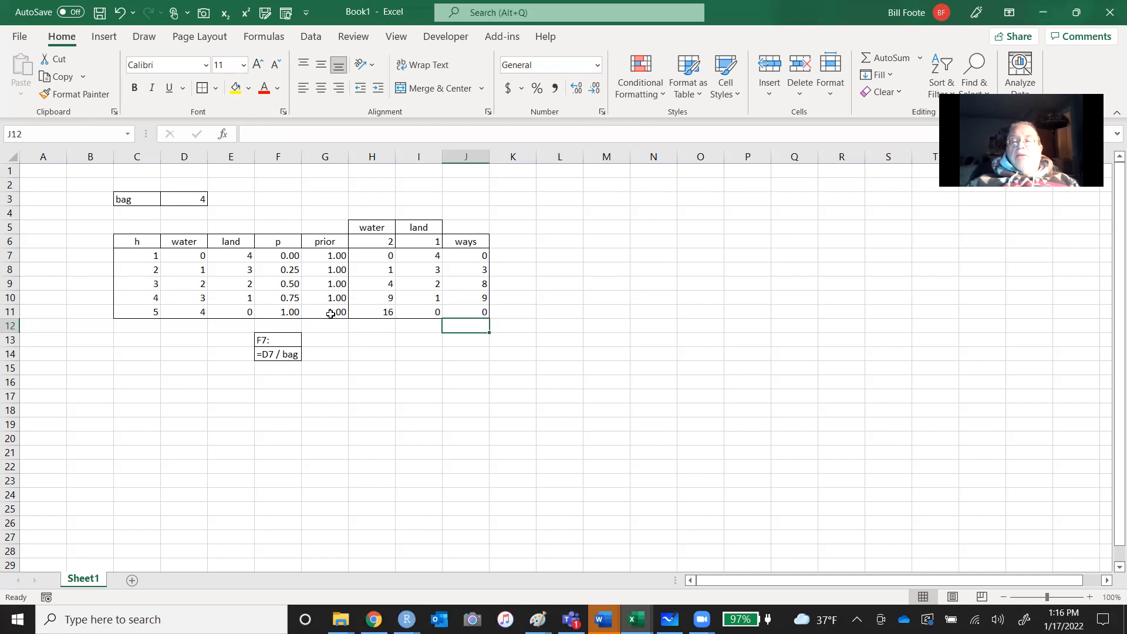
- Enter the heading plausibility in K6 and widen column K slightly to fit it
key("Up")
key("Up")
key("Up")
key("Up")
key("Up")
key("Up")
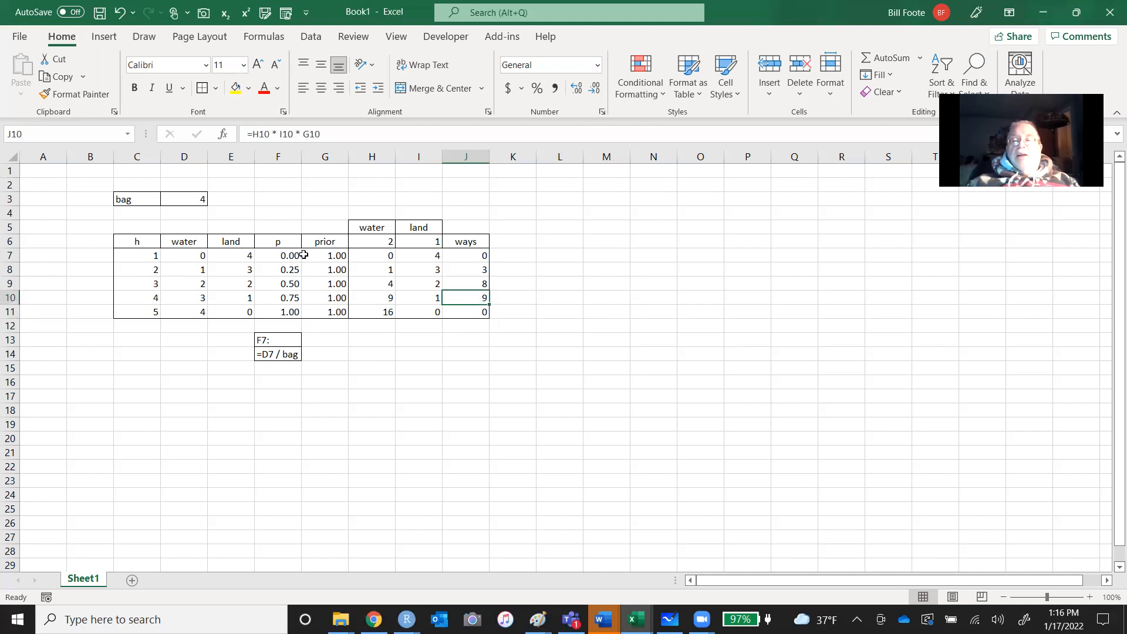
key("Right")
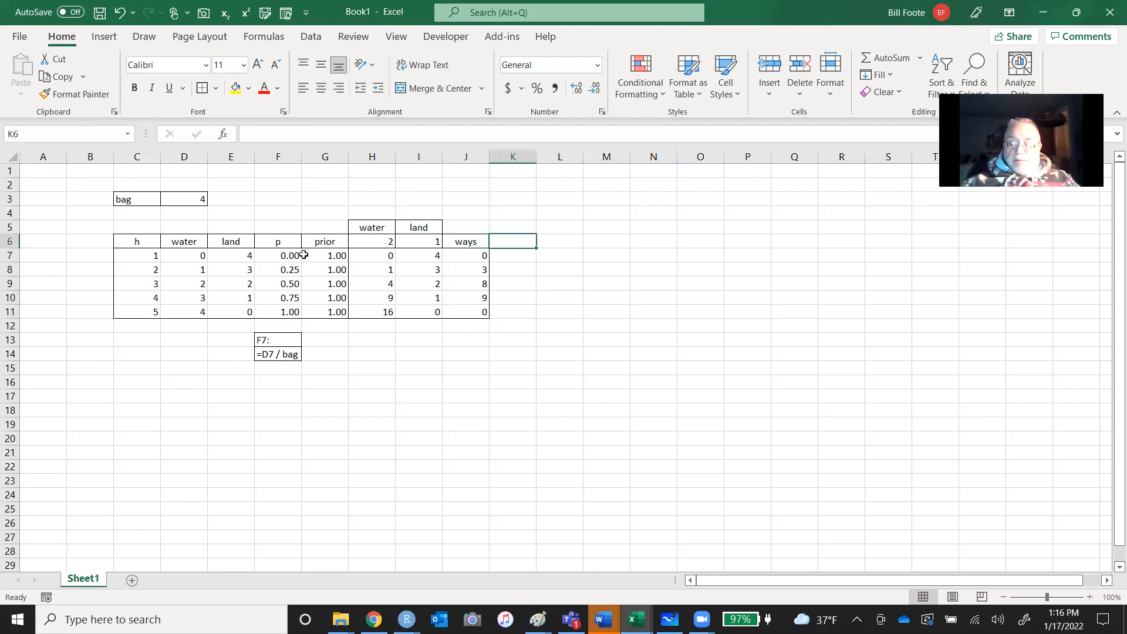
type("plausibili")
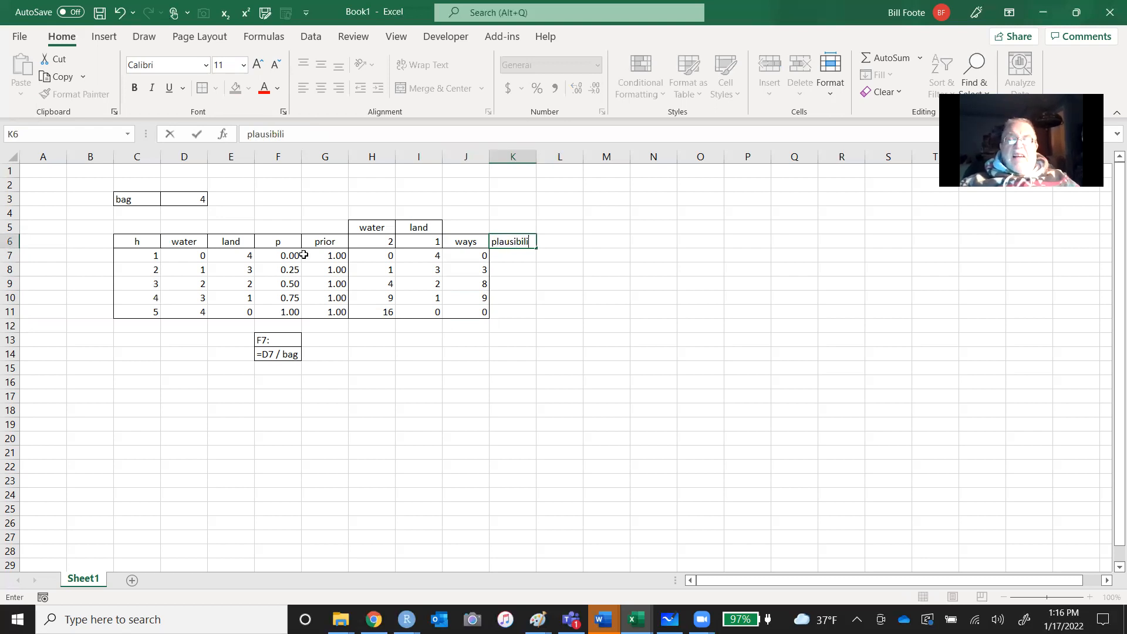
type("ty")
key("Return")
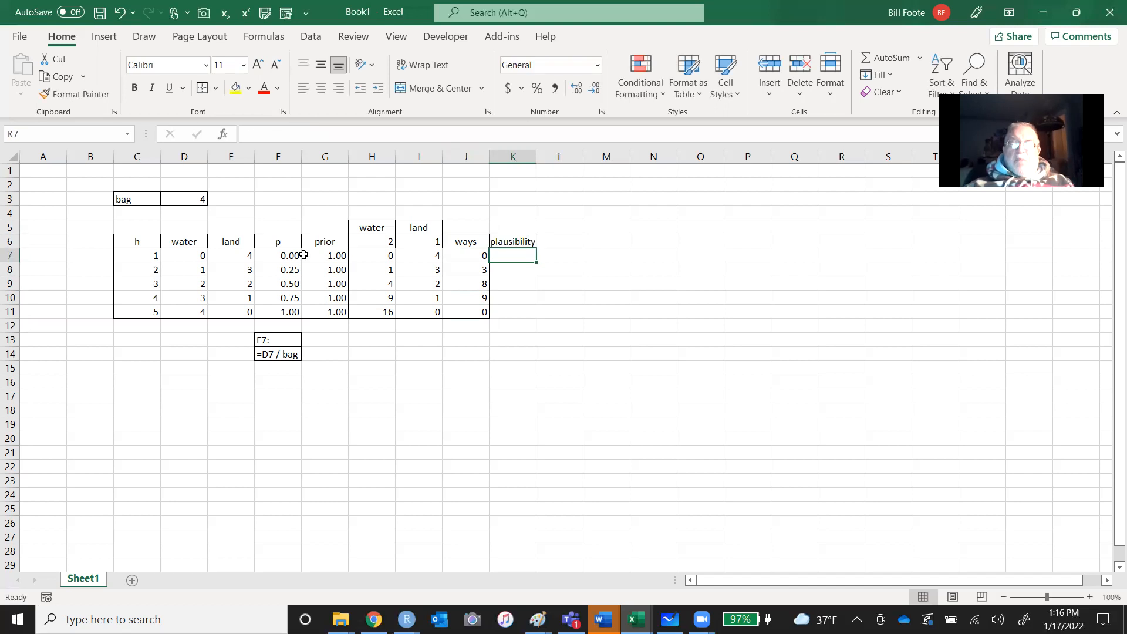
key("Up")
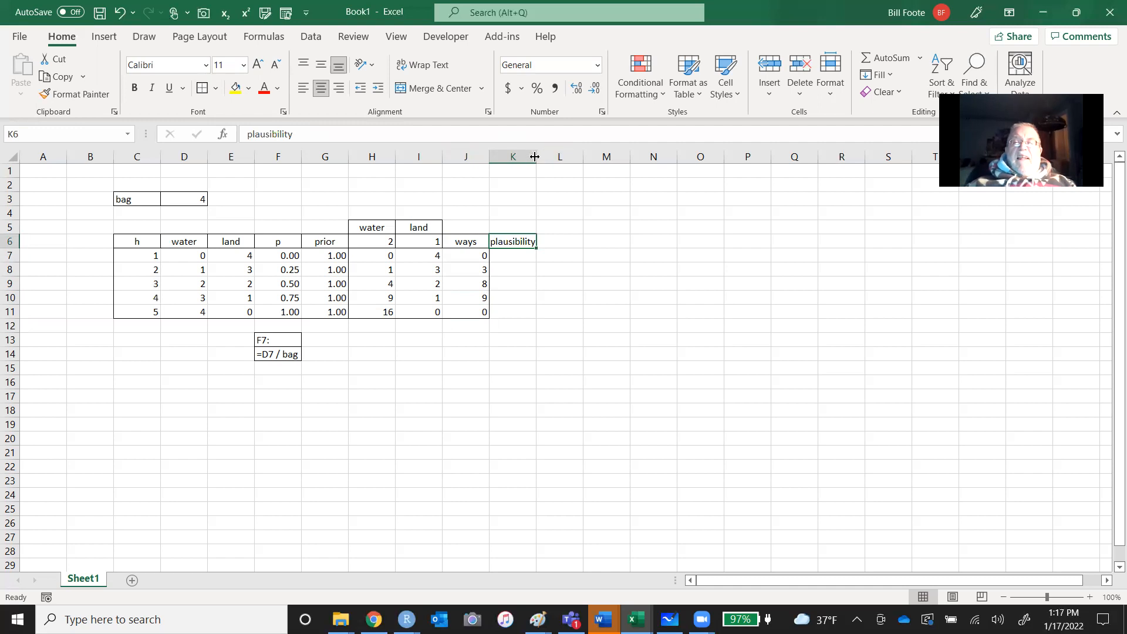
left_click_drag(538, 156, 545, 161)
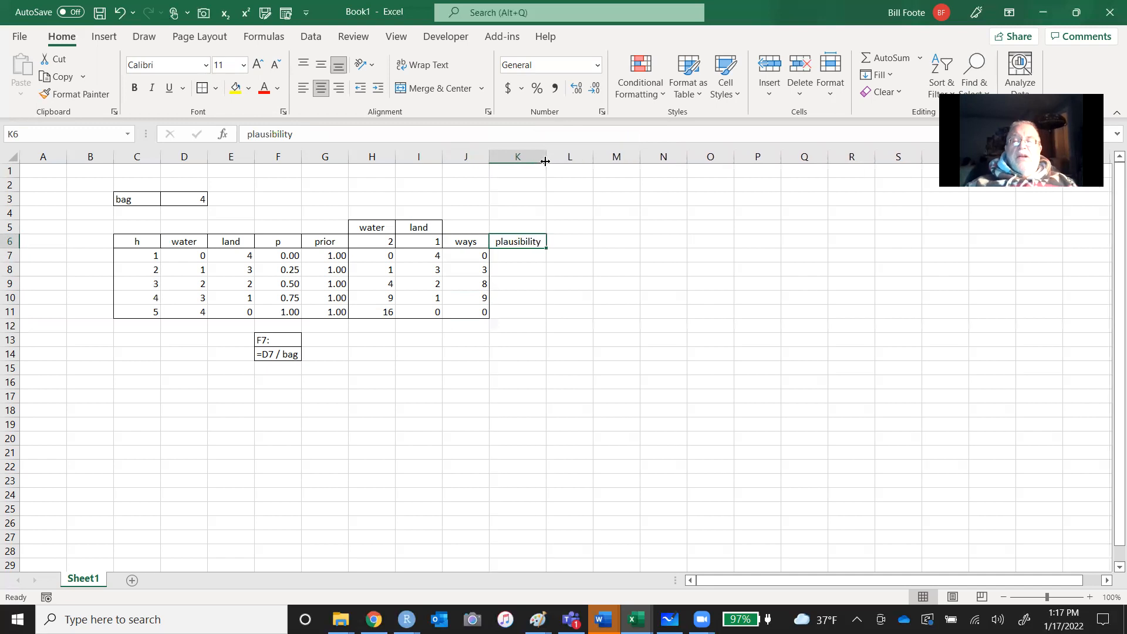
left_click(526, 258)
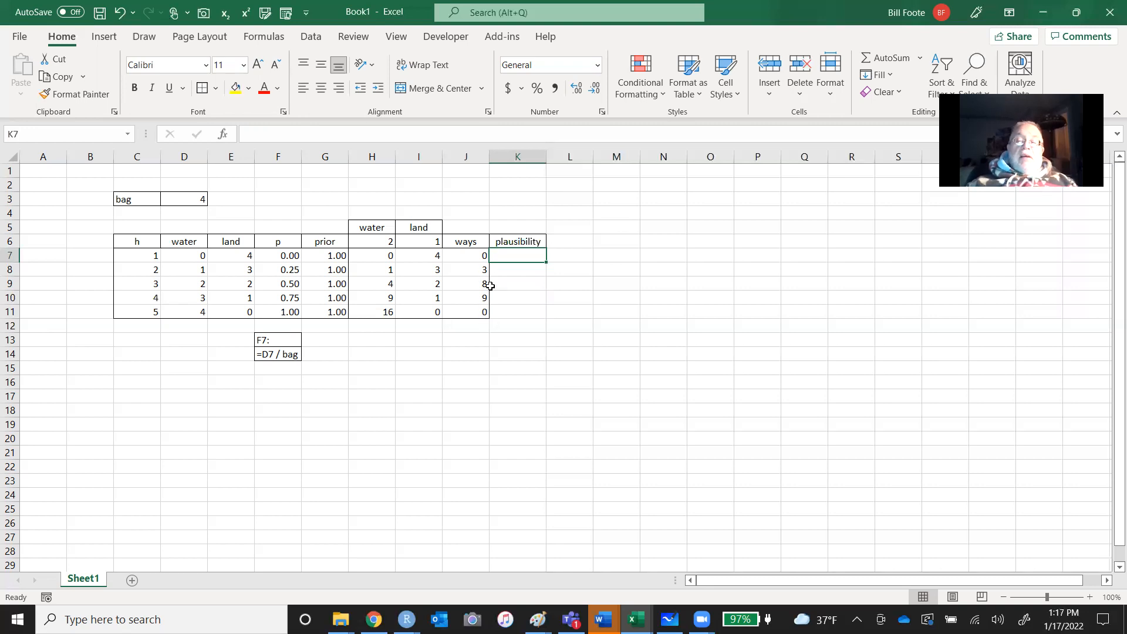
- Enter the label sum in I12, in the row below the hypotheses table
left_click(433, 329)
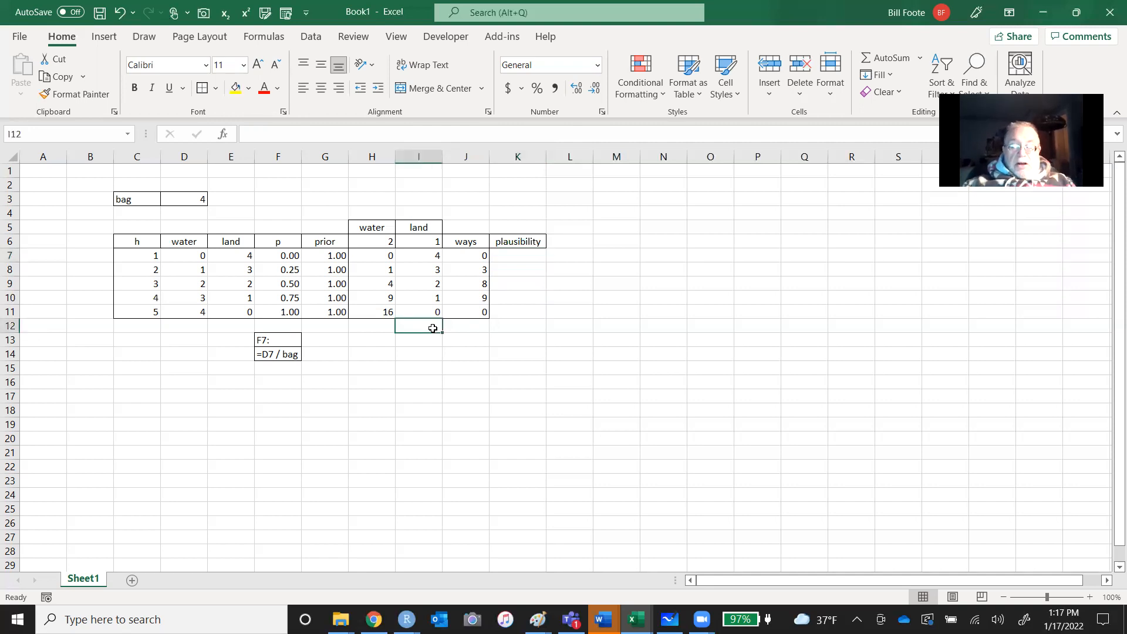
type("sum")
key("Tab")
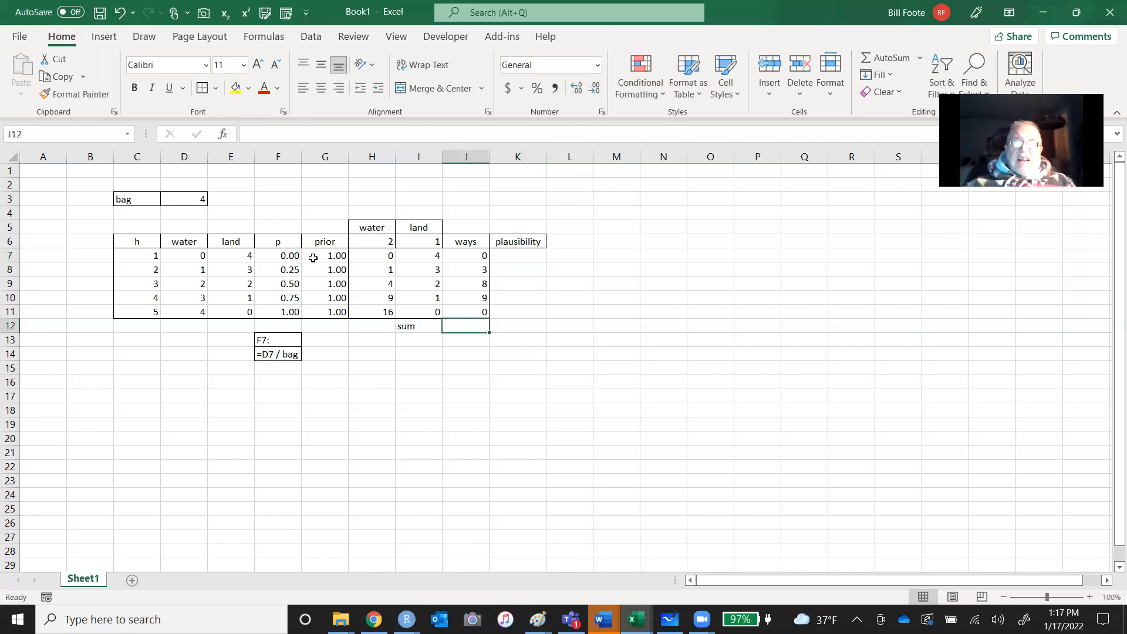
- Enter a SUM formula in J12 over the ways values J7:J11
type("=")
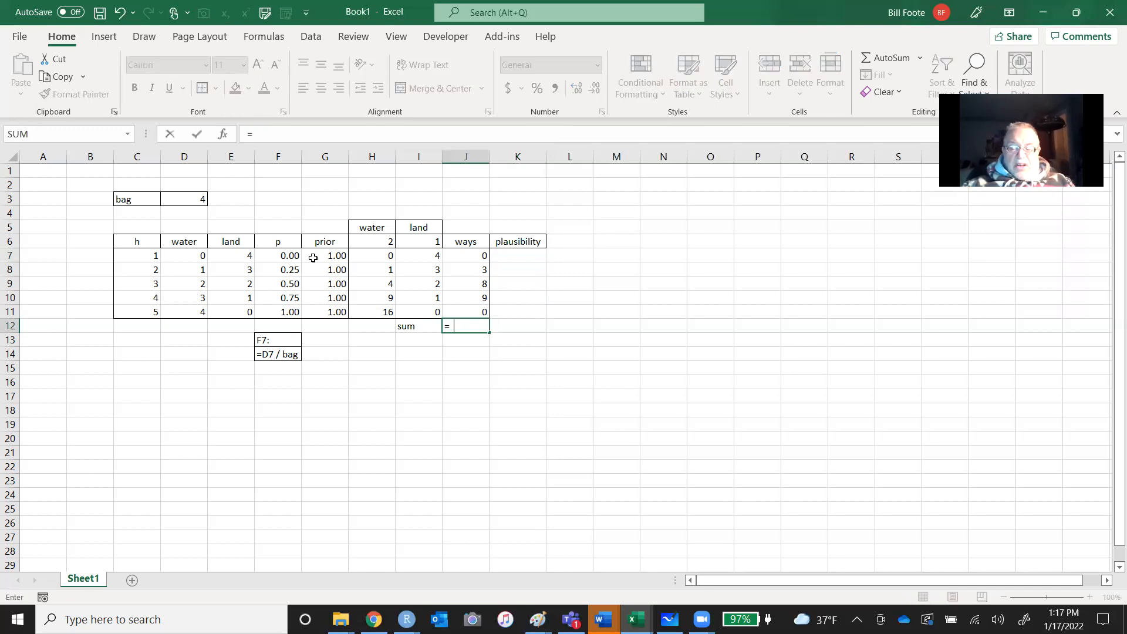
type("sum(")
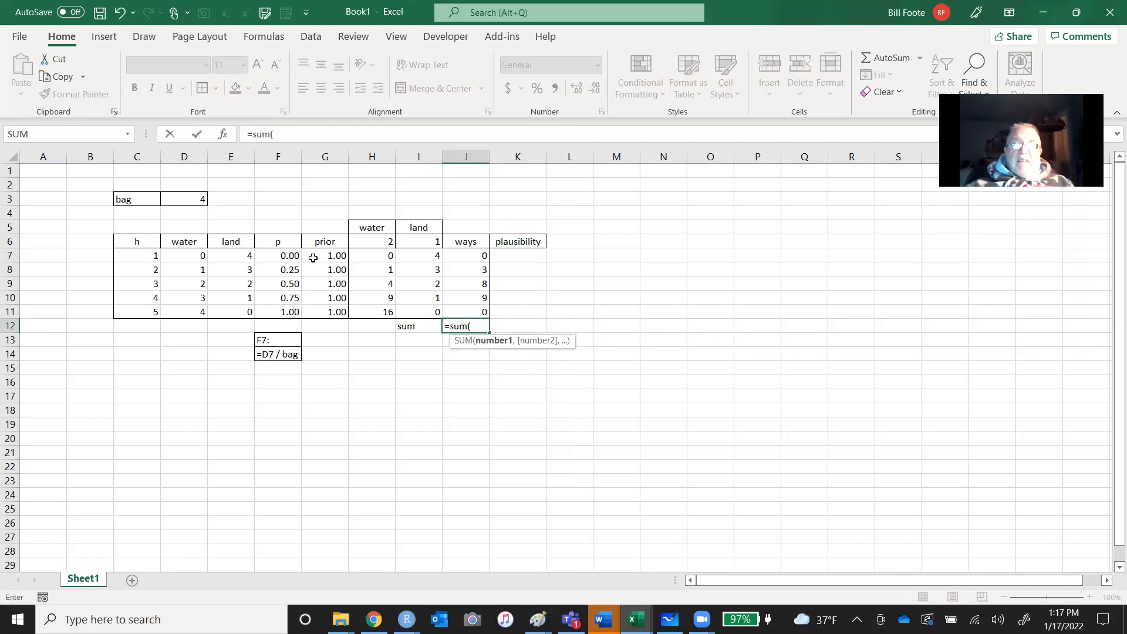
key("Up")
key("shift+Up")
key("shift+Up")
key("shift+Up")
key("shift+Up")
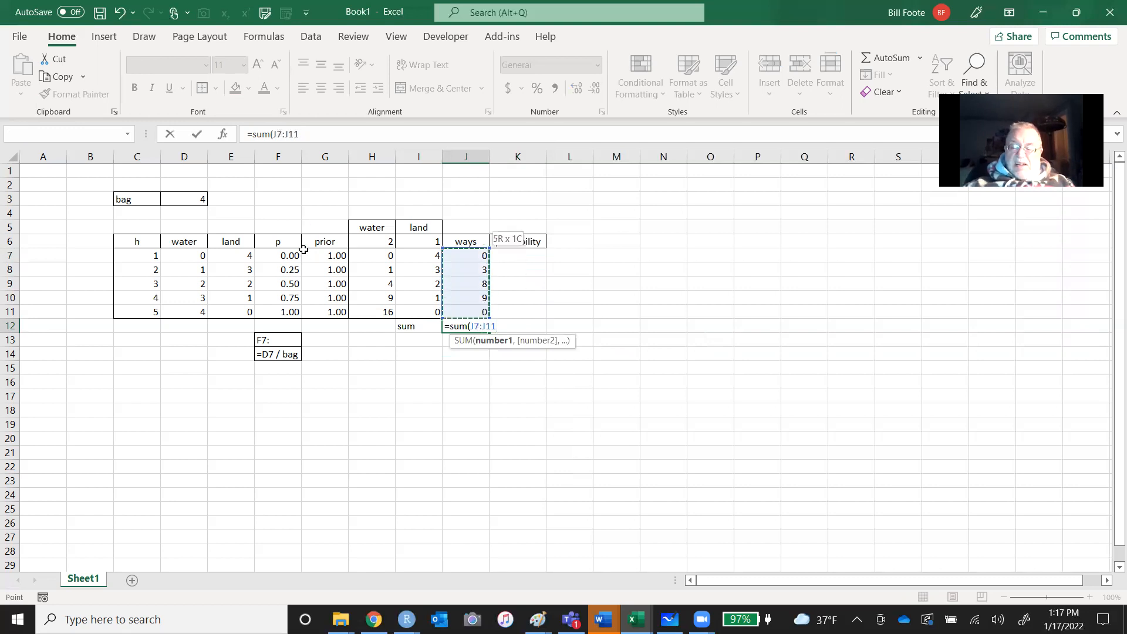
type("_")
key("Return")
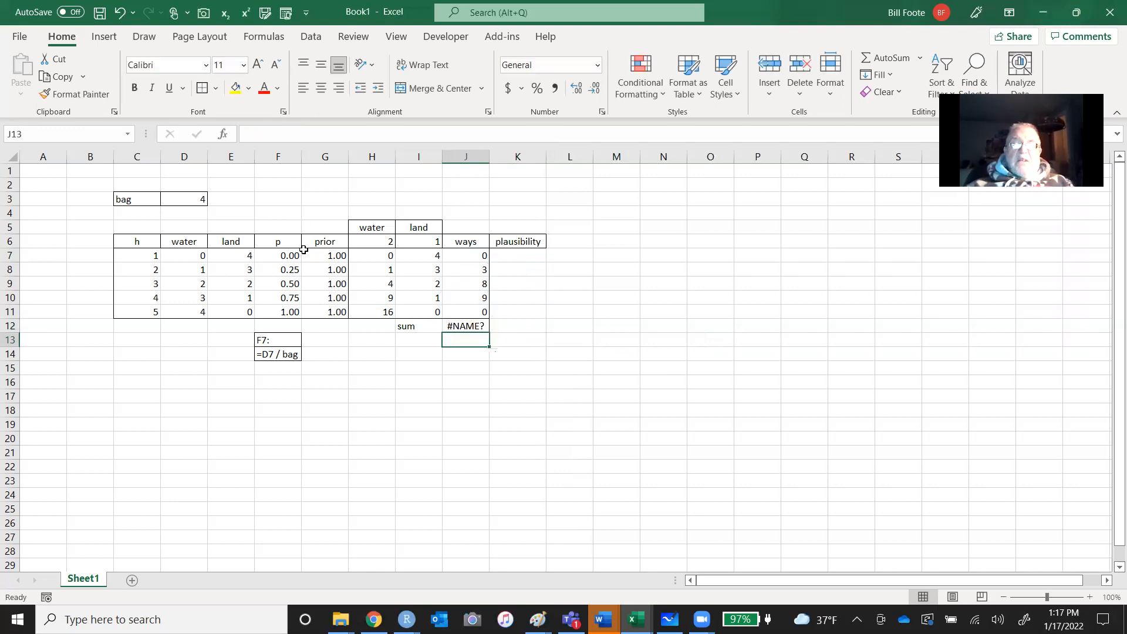
- Remove the stray underscore from the J12 formula so that it reads =SUM(J7:J11)
key("Up")
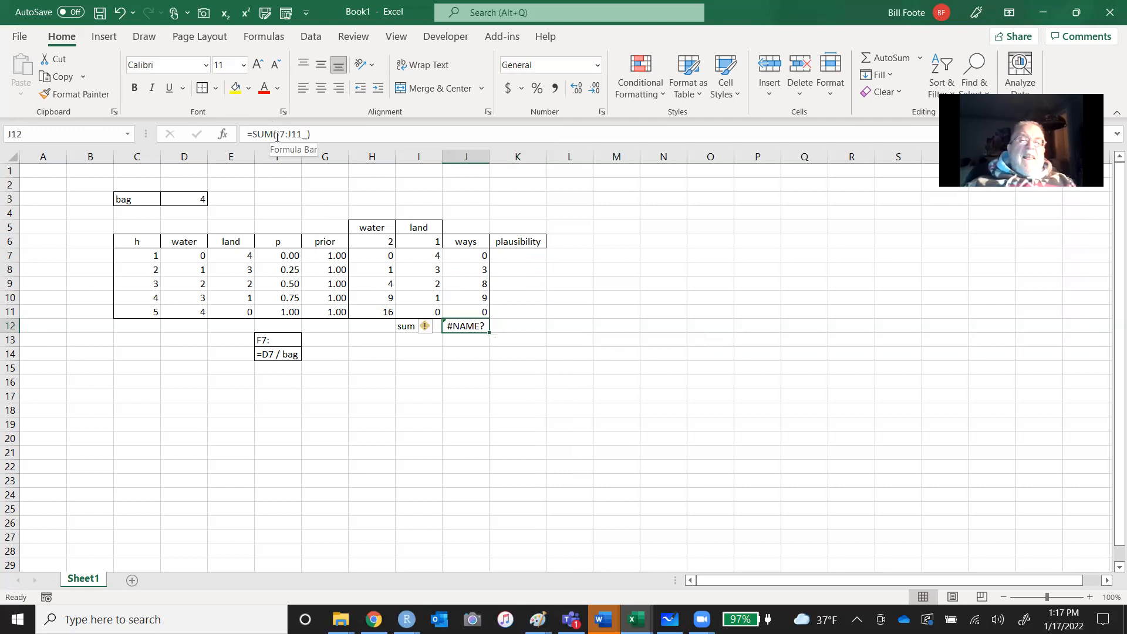
left_click(308, 134)
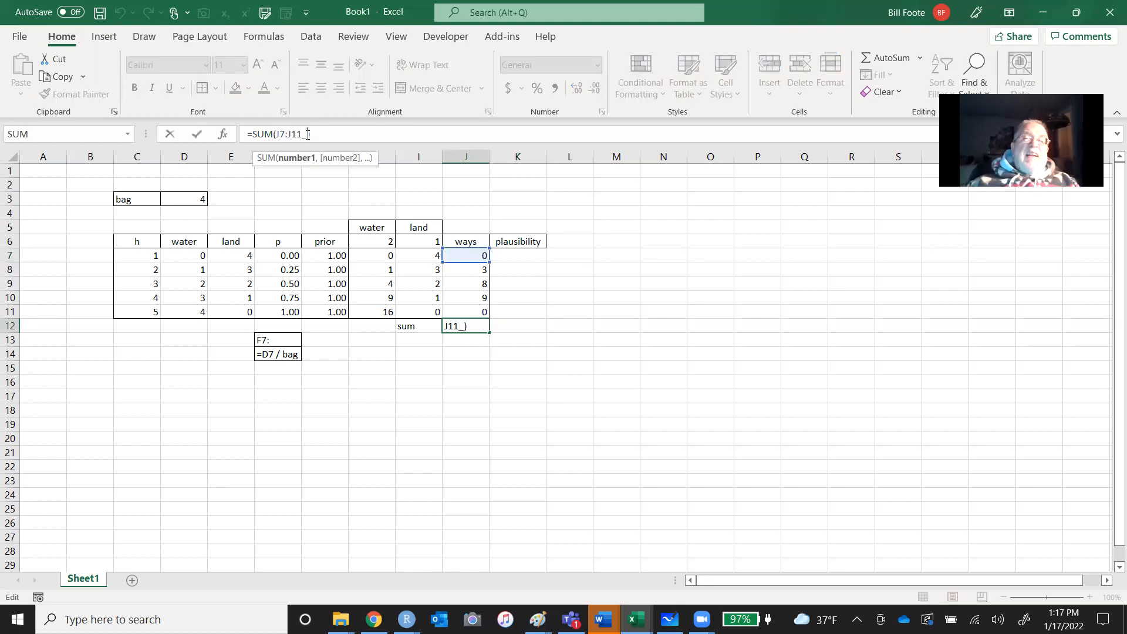
key("BackSpace")
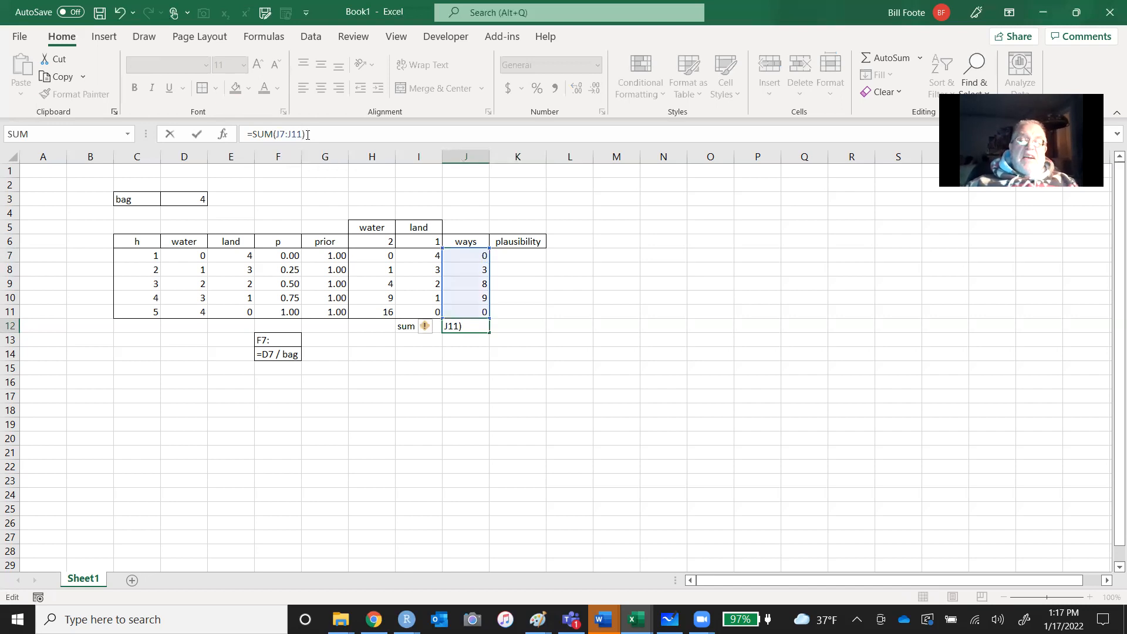
key("Return")
key("Down")
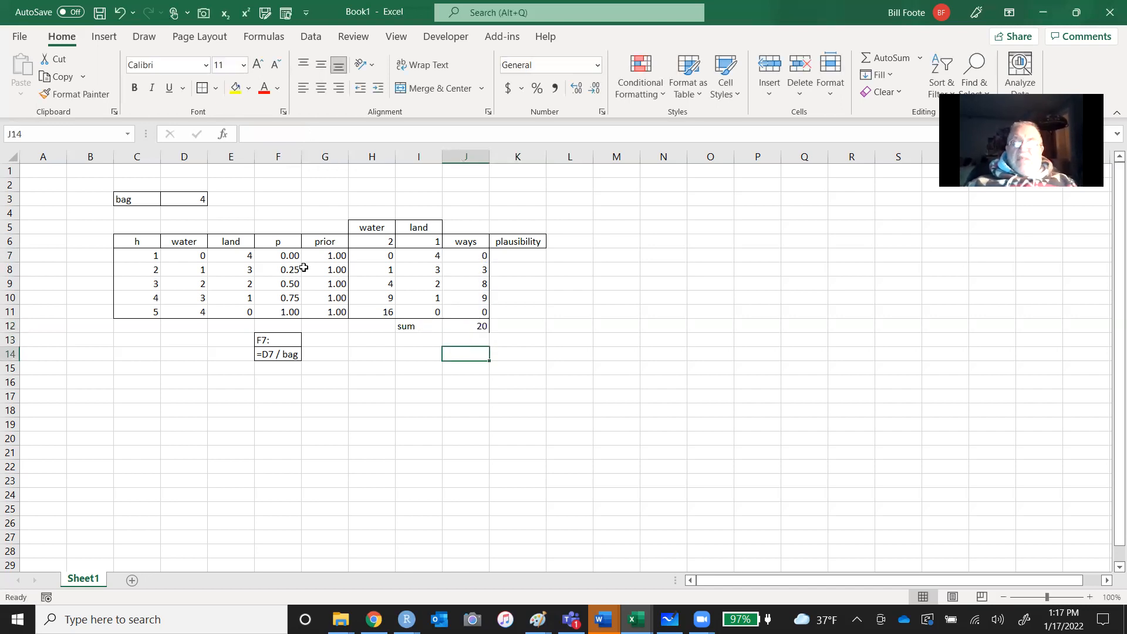
- Apply all borders to the sum label and total in I12:J12
key("Up")
key("Up")
key("shift+Left")
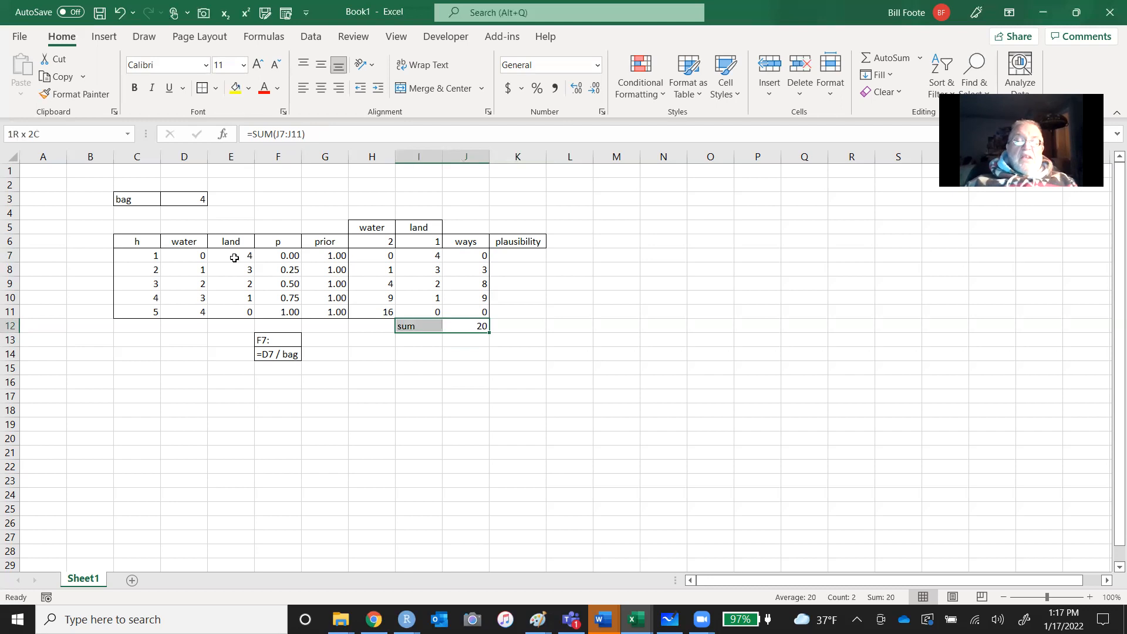
left_click(215, 89)
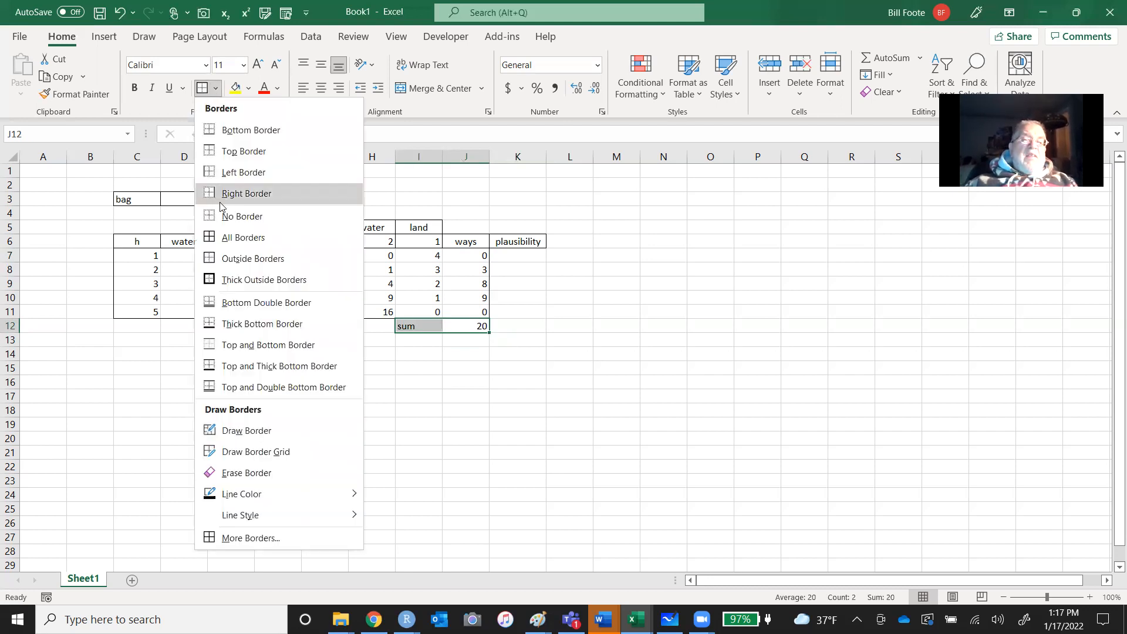
left_click(221, 234)
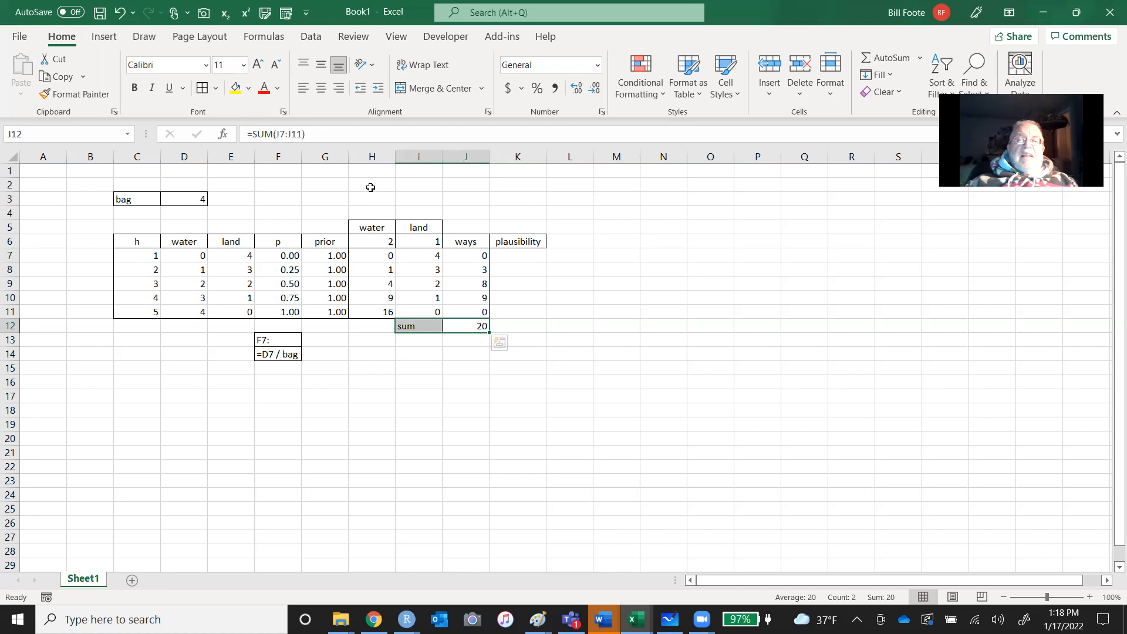
- Create a defined name for the total in J12 from its left-column label sum
left_click(273, 37)
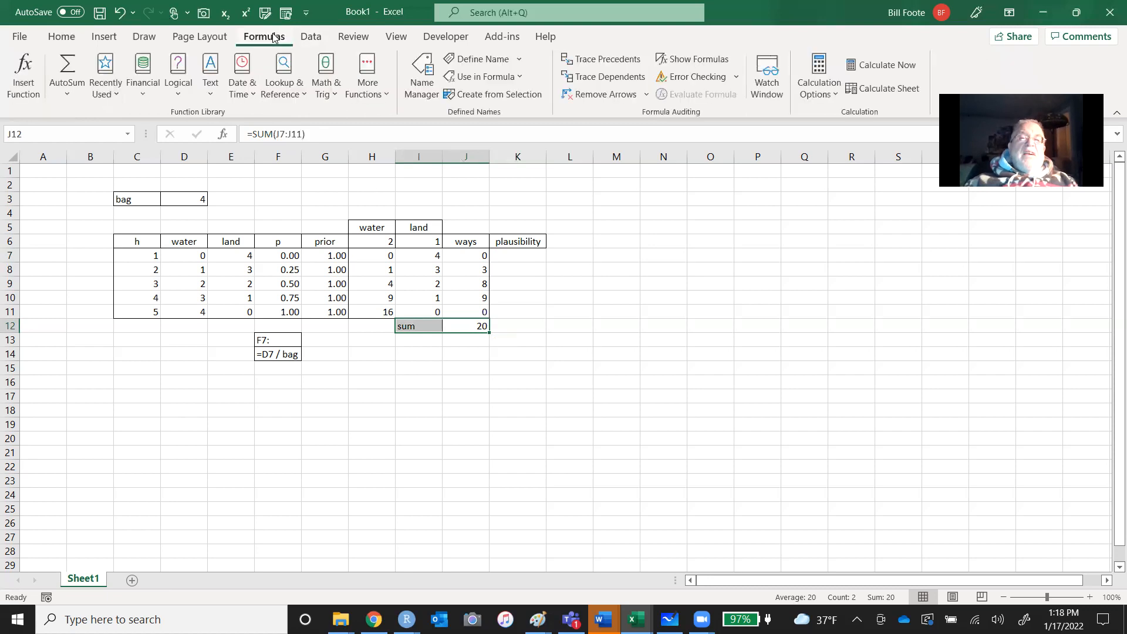
left_click(482, 94)
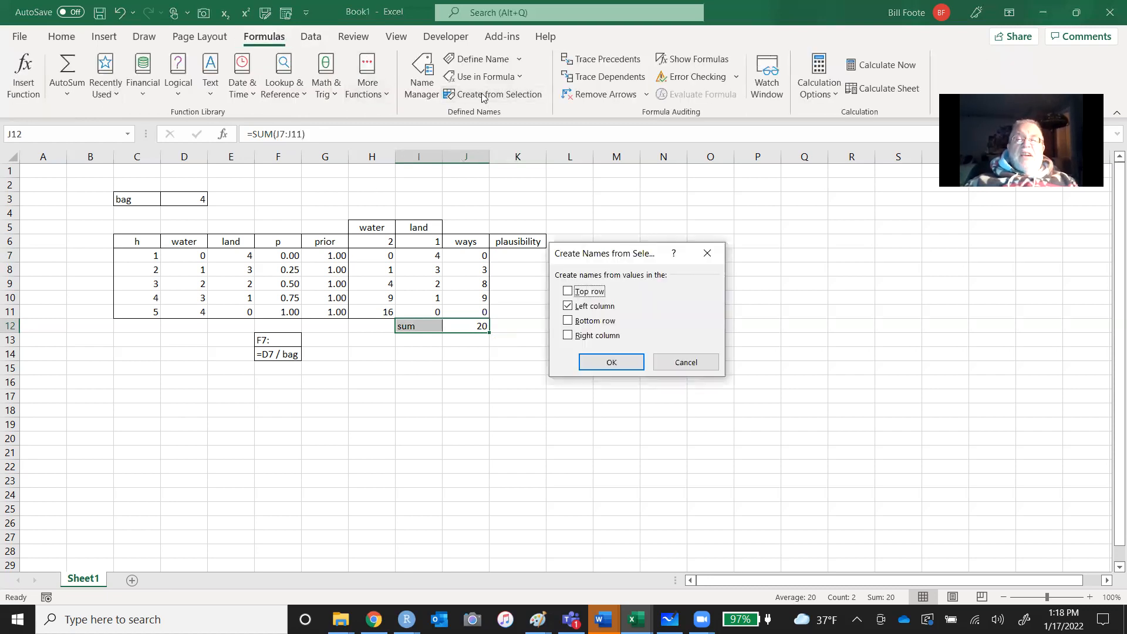
left_click(612, 362)
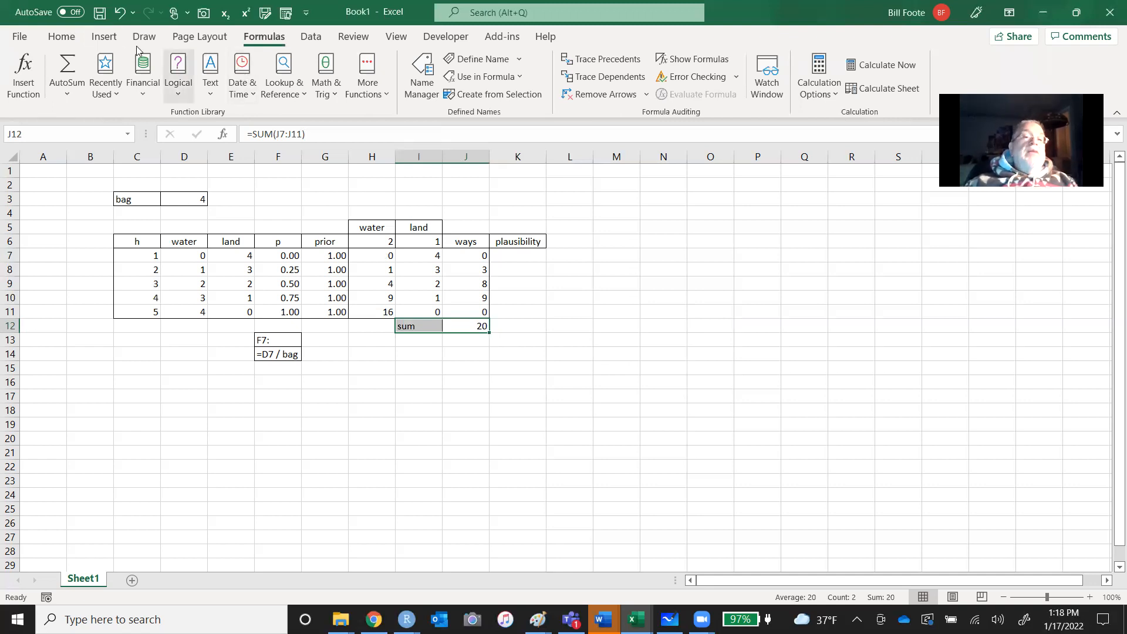
- Center the sum label and total in I12:J12 horizontally
left_click(74, 39)
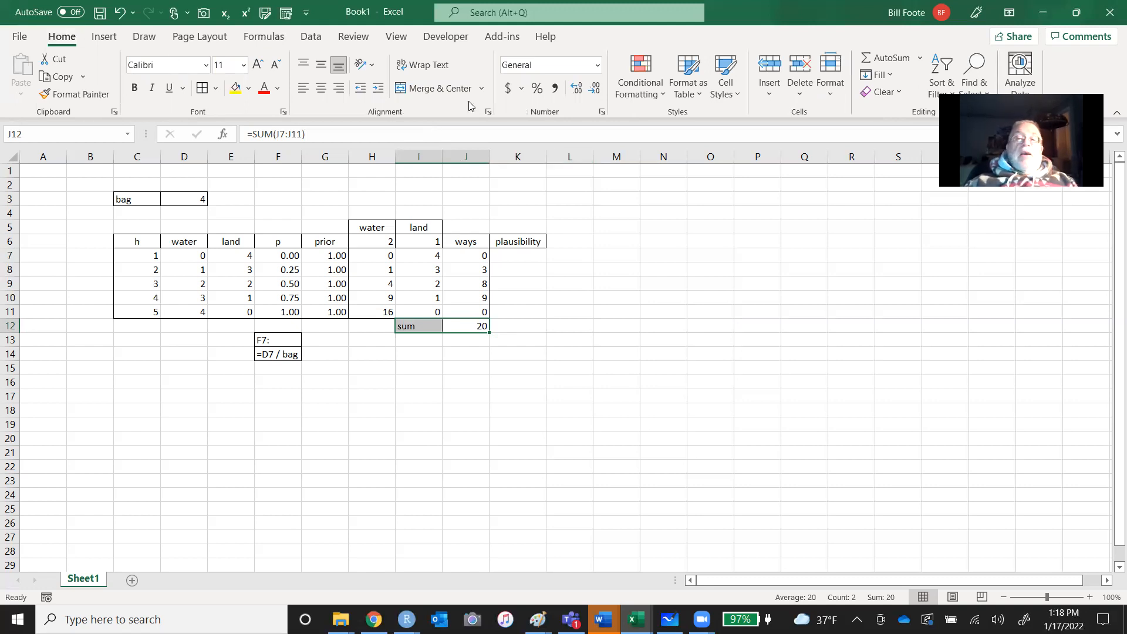
left_click(321, 88)
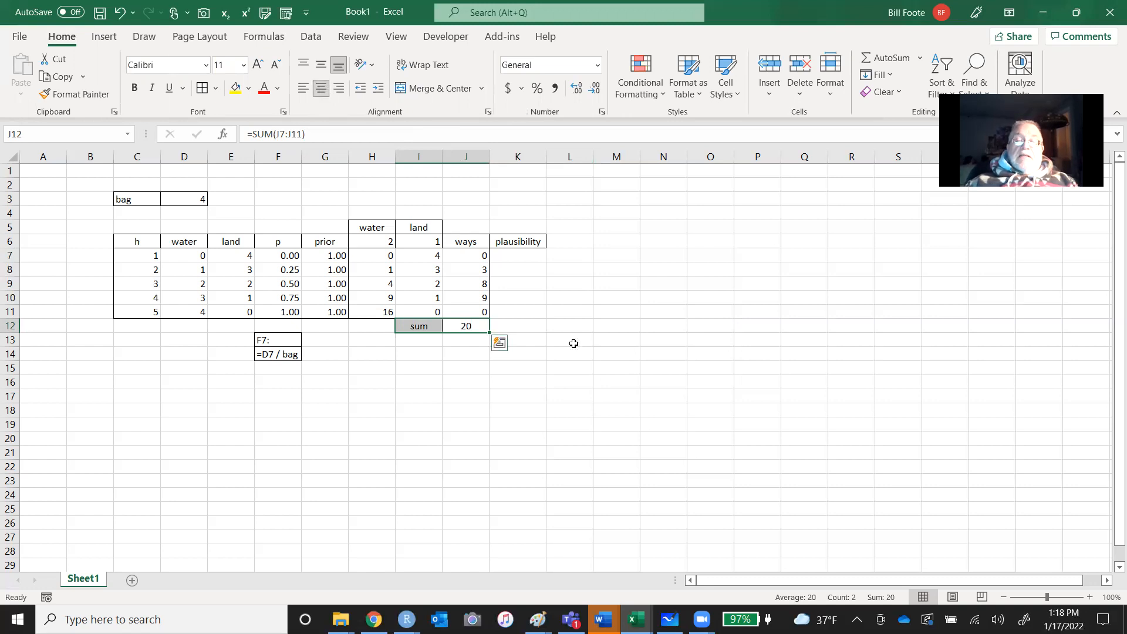
left_click(575, 380)
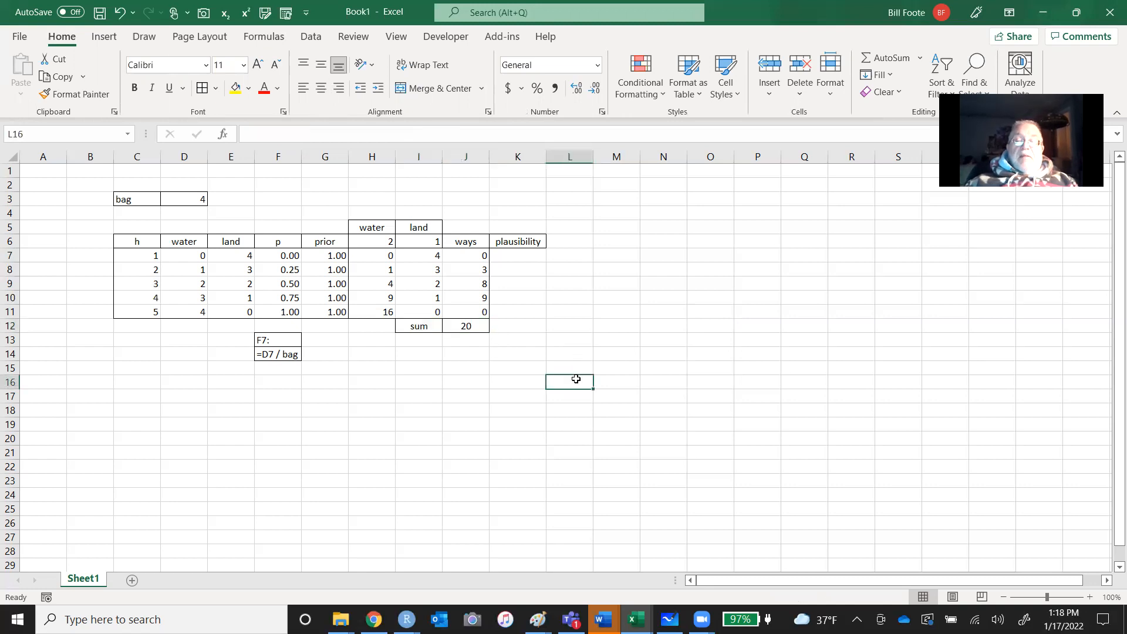
- Enter the formula =0 / sum in K7, the first plausibility cell
left_click(533, 254)
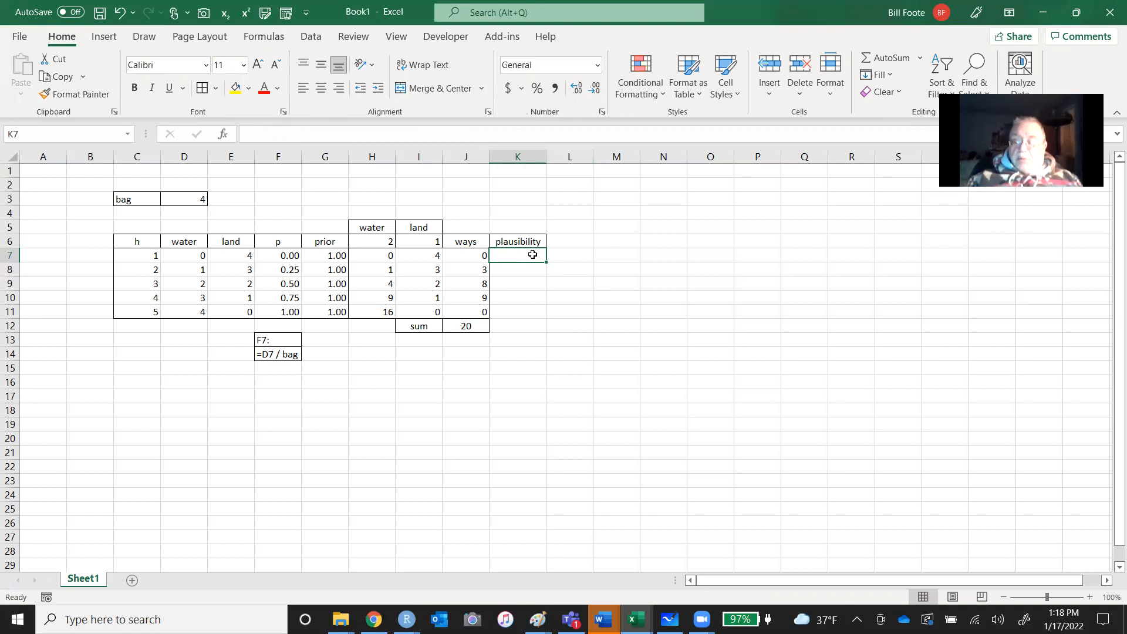
type("=0 /")
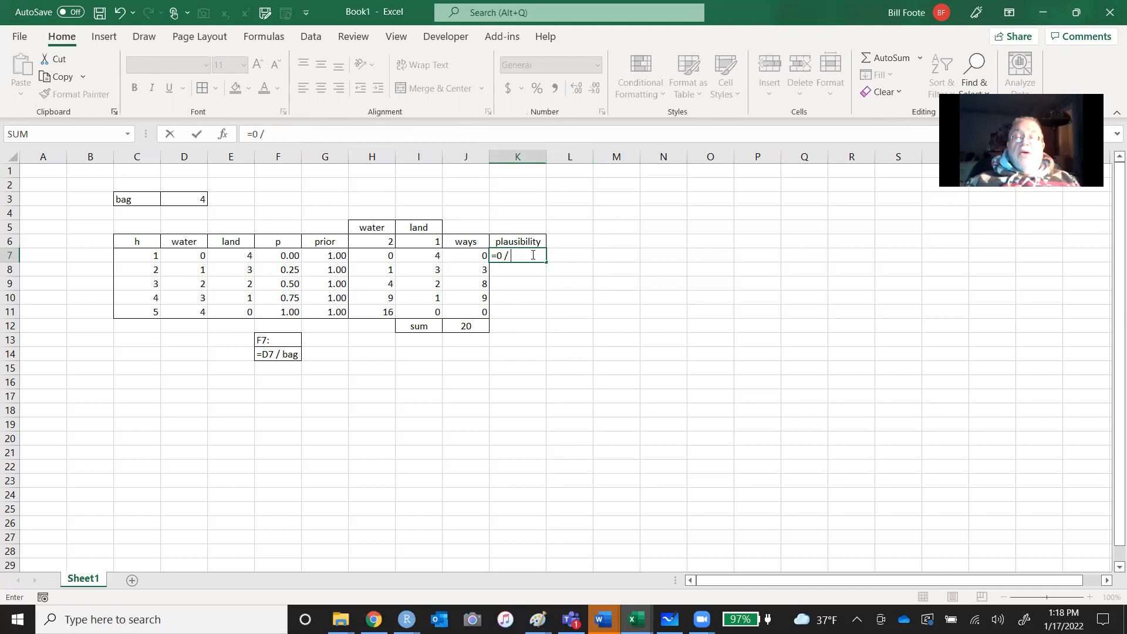
key("Down")
key("Down")
key("Down")
key("Down")
key("Down")
key("Left")
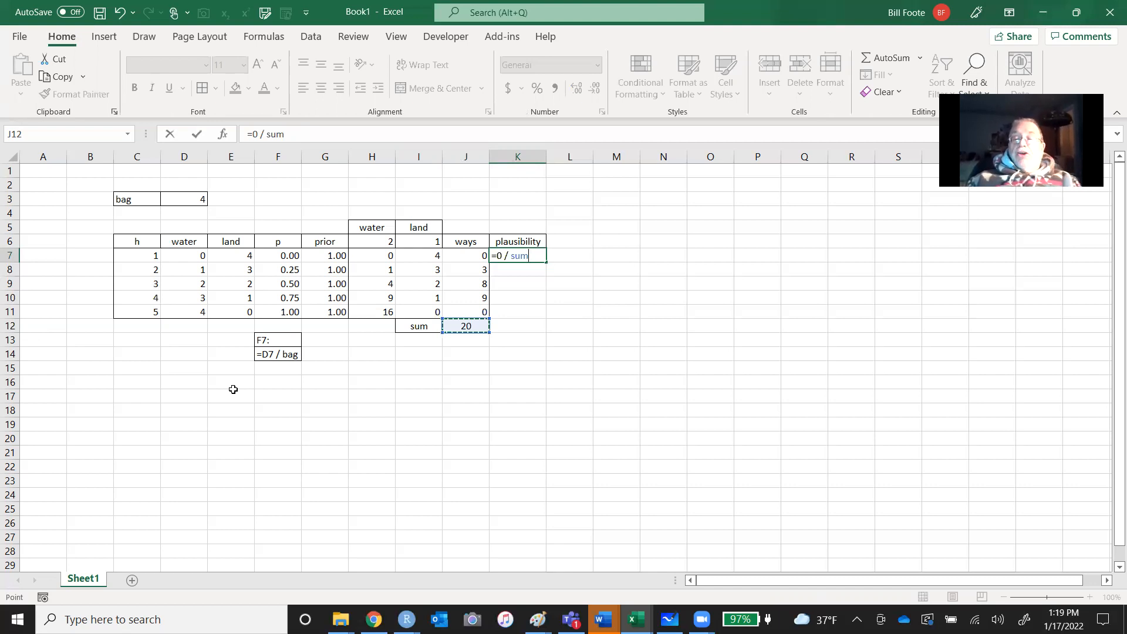
key("Return")
key("Up")
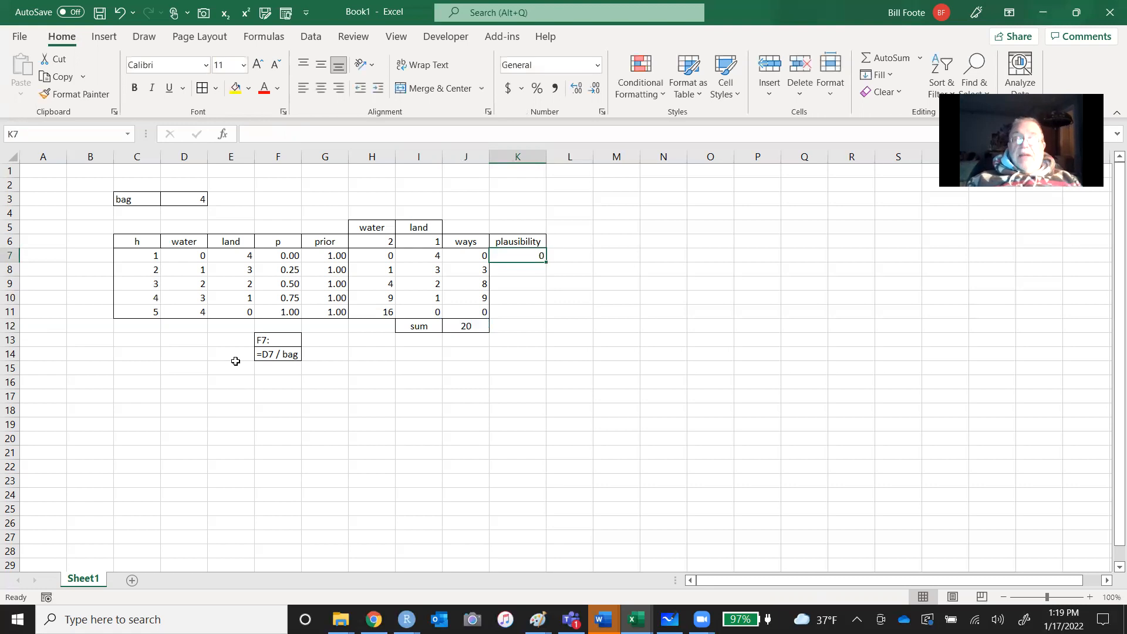
- Copy the =0 / sum formula from K7 down through K11
key("ctrl+c")
key("shift+Down")
key("shift+Down")
key("shift+Down")
key("shift+Down")
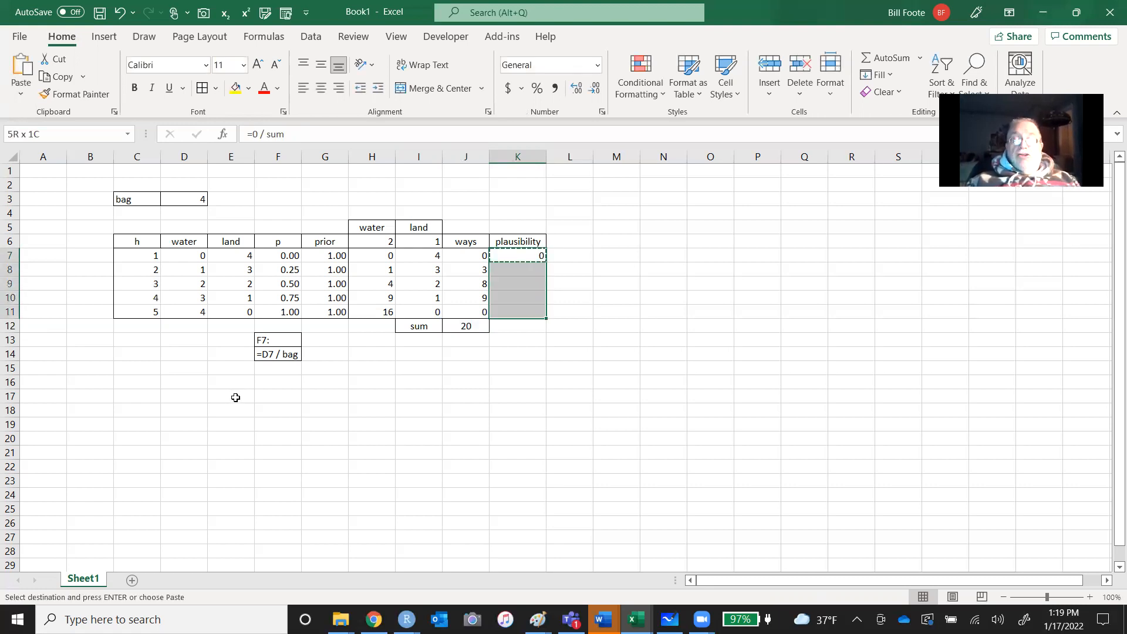
key("ctrl+v")
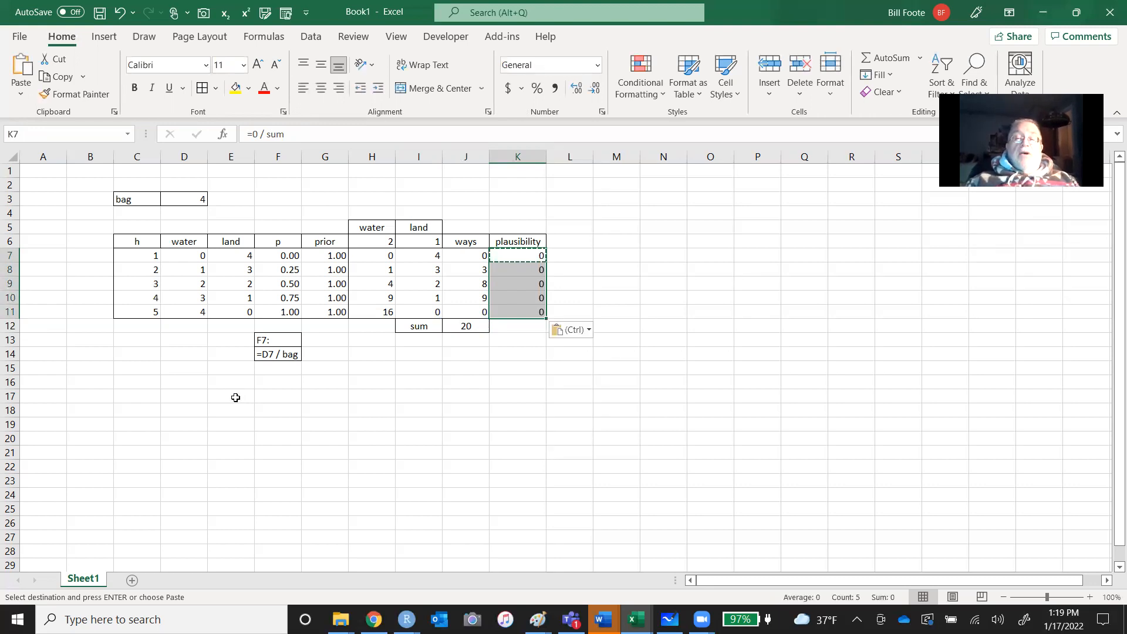
- Apply the Number format with two decimals to the plausibility cells K7:K11
left_click(597, 67)
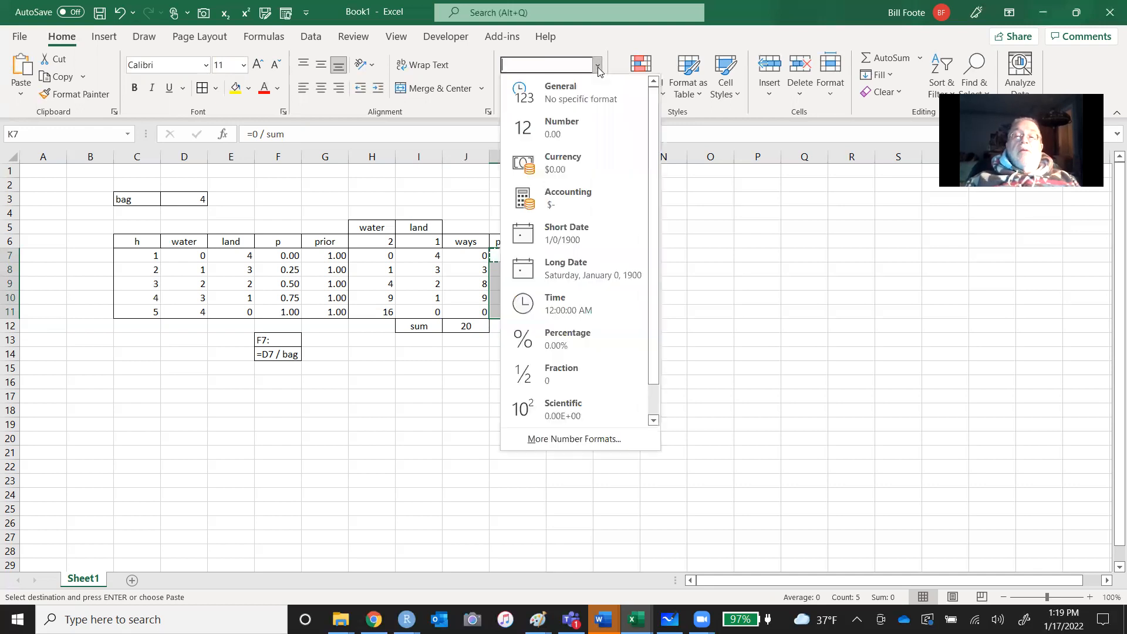
left_click(580, 134)
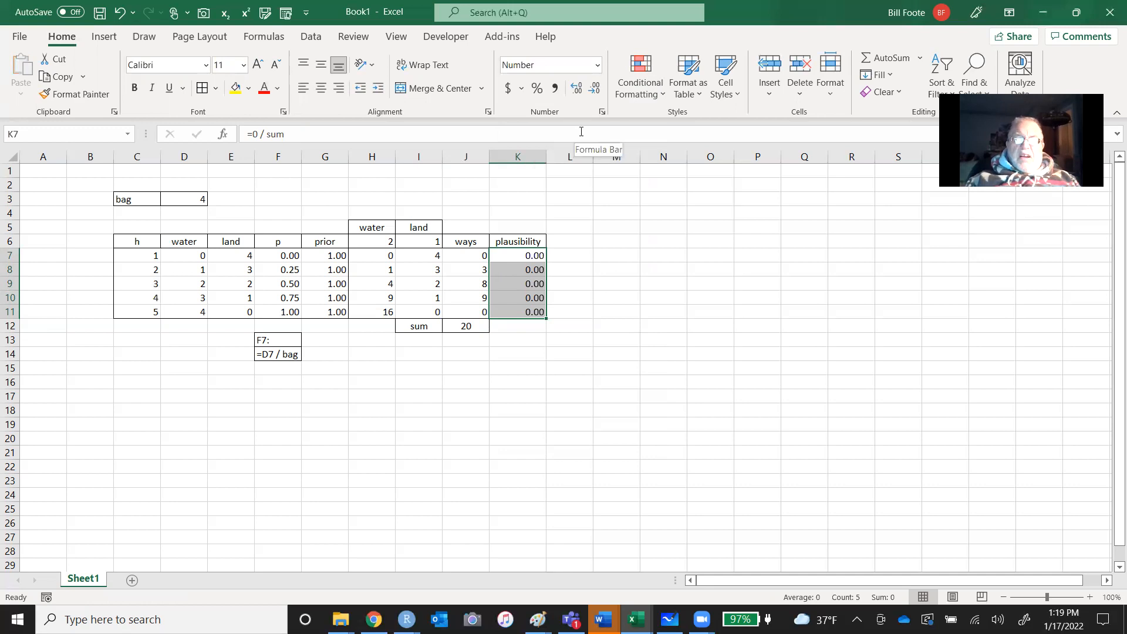
- Replace the K7 plausibility formula with =J7 / sum
left_click(527, 261)
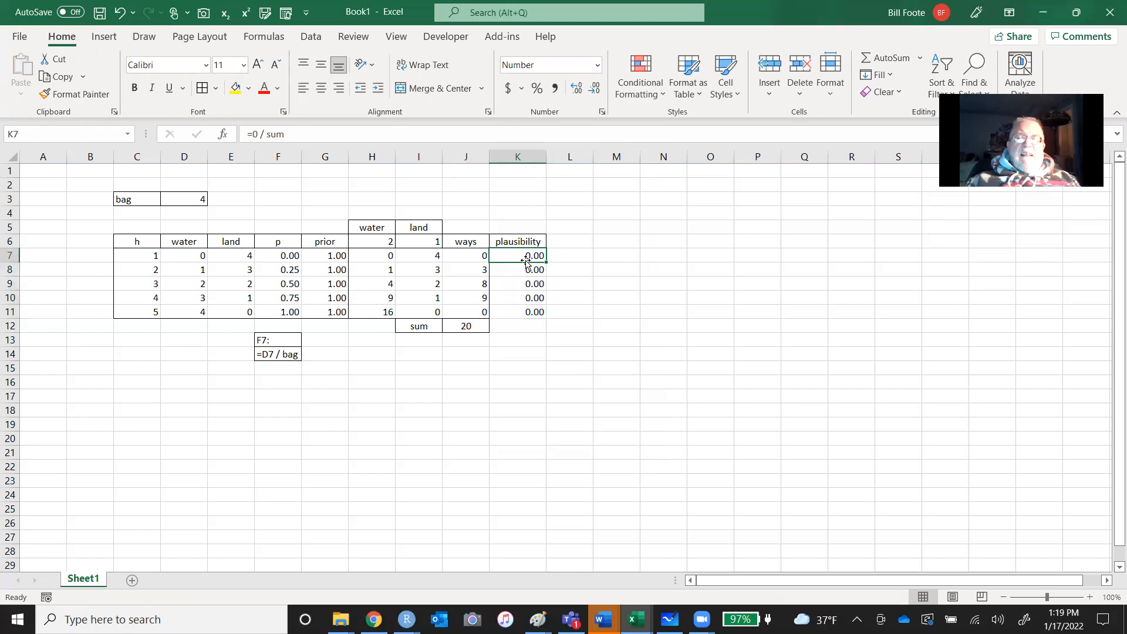
key("Down")
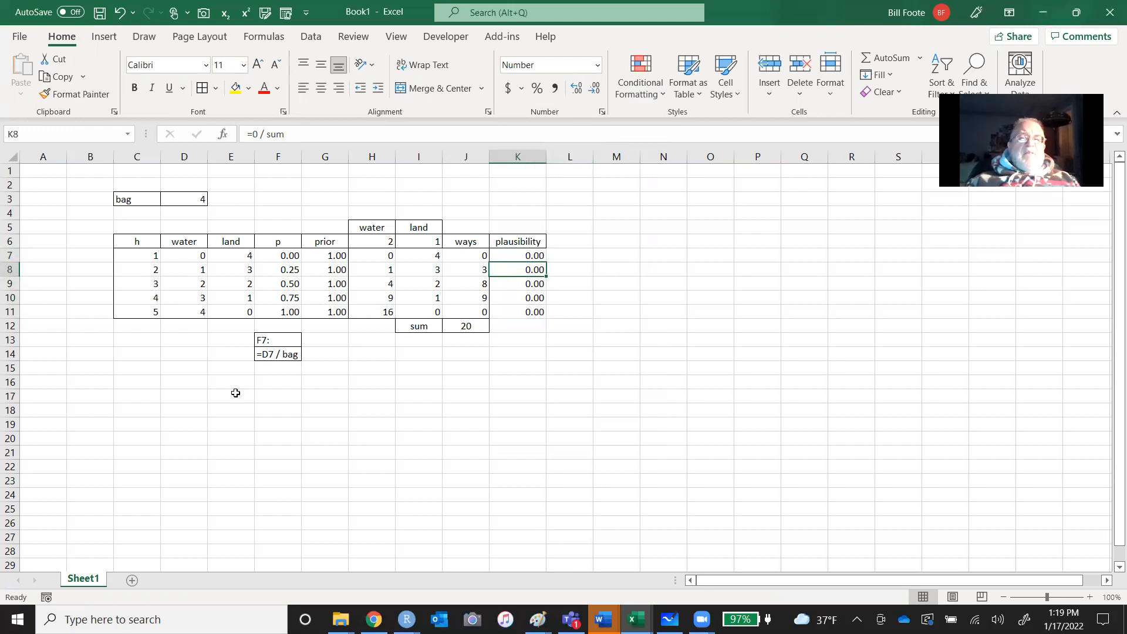
key("Up")
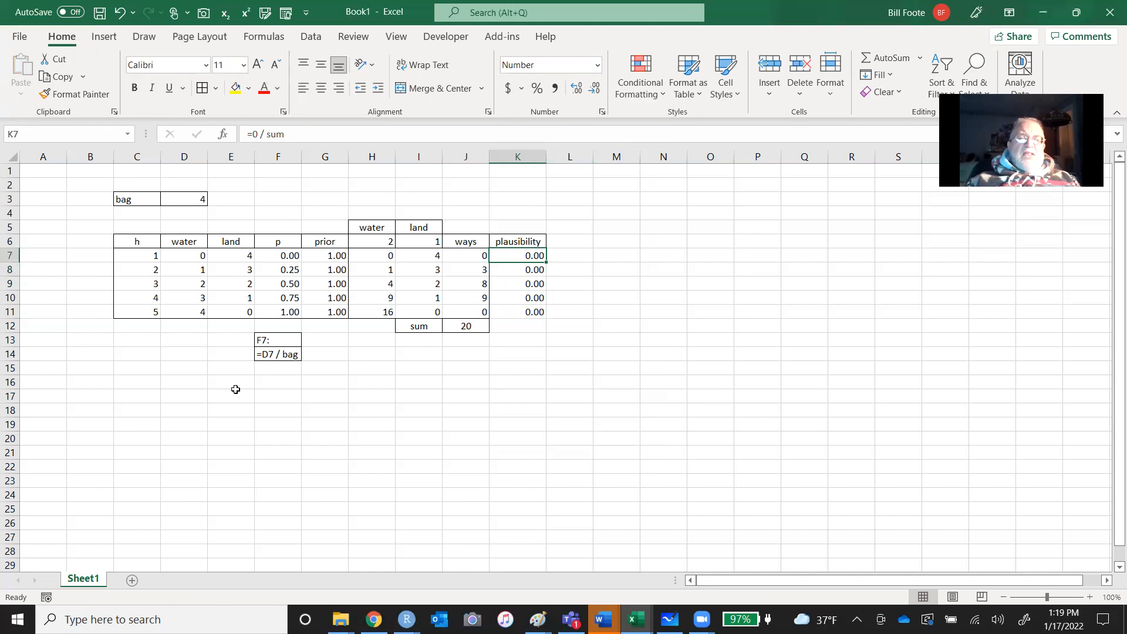
type("=")
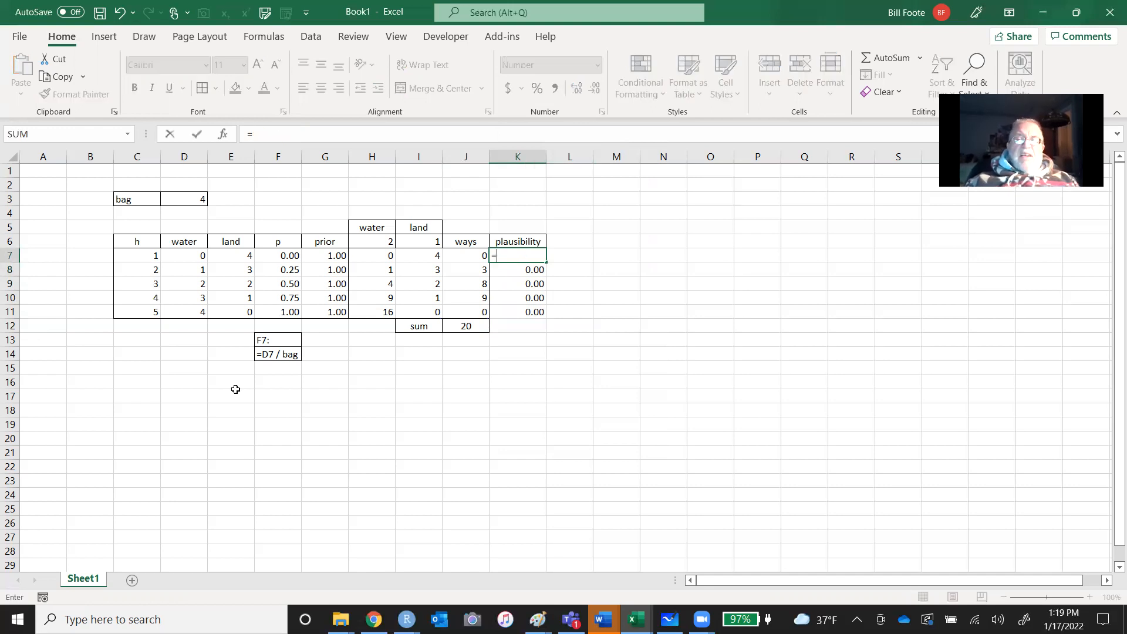
key("Left")
type("/")
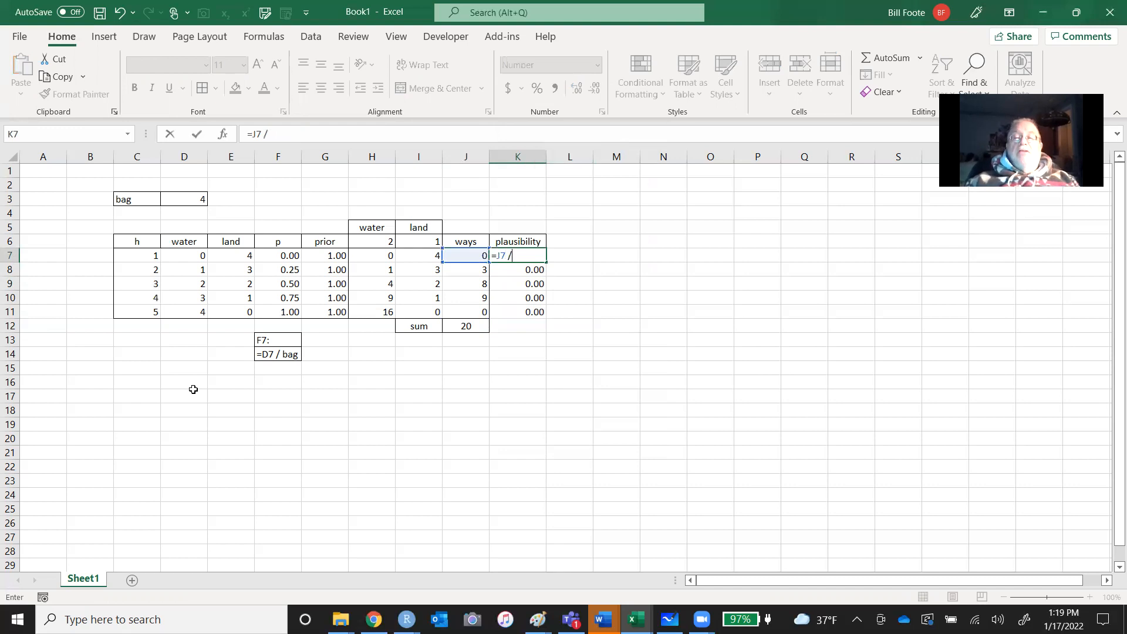
key("Down")
key("Down")
key("Down")
key("Down")
key("Down")
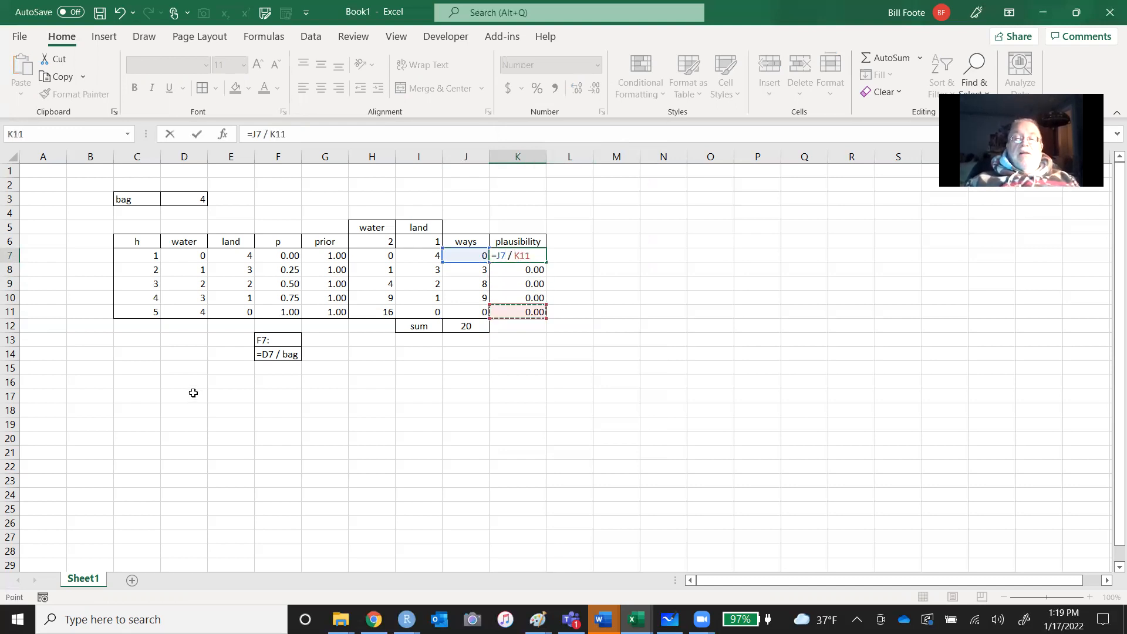
key("Left")
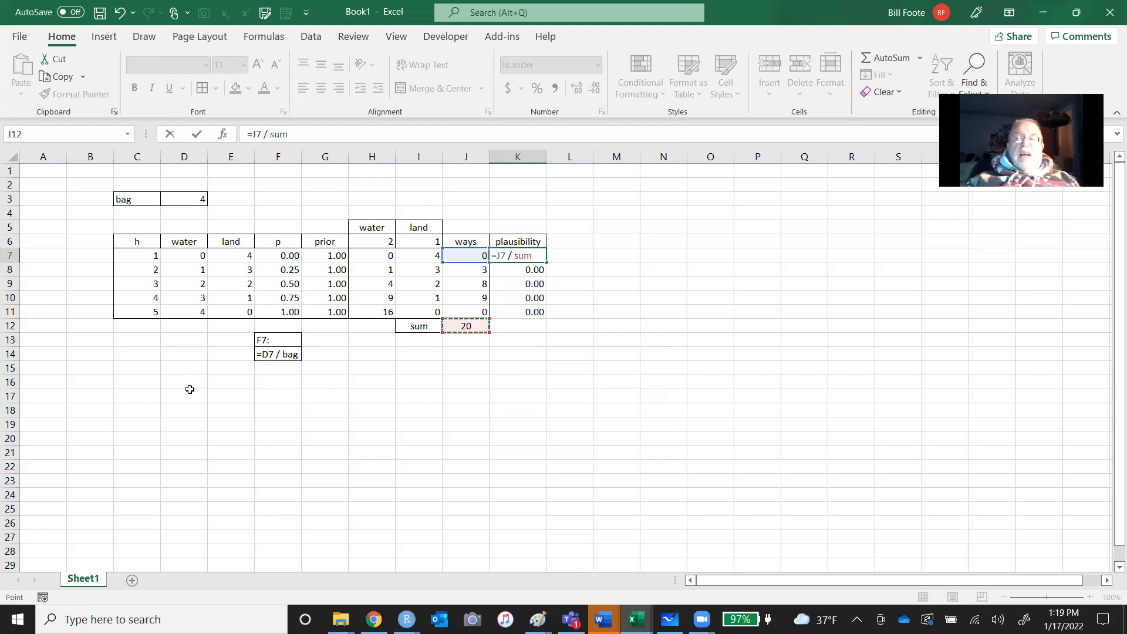
key("Return")
- Copy the =J7 / sum formula from K7 down the plausibility column through K11
key("Up")
key("ctrl+c")
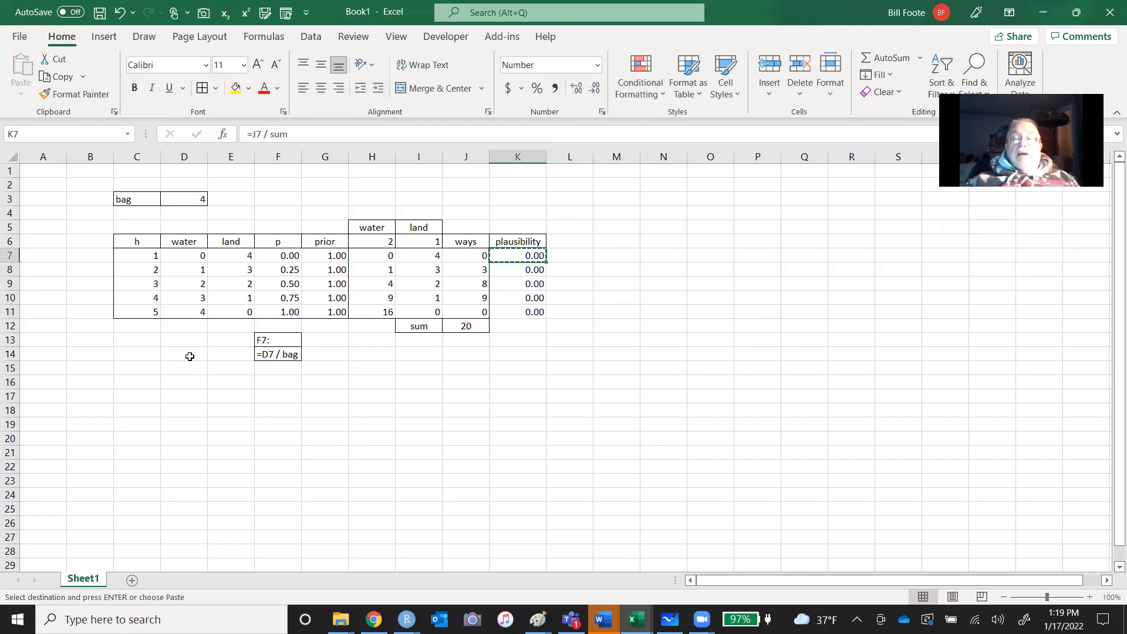
key("shift+Down")
key("shift+Down")
key("shift+Down")
key("shift+Down")
key("ctrl+v")
key("ctrl+v")
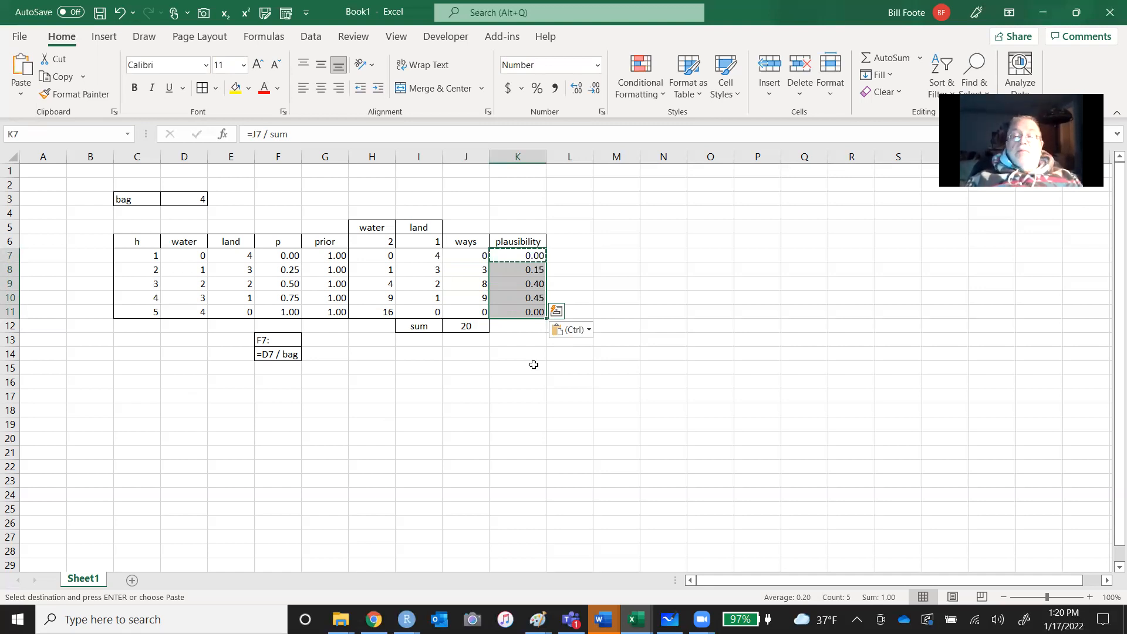
- Apply outside borders to the plausibility values in K7:K11
left_click(572, 379)
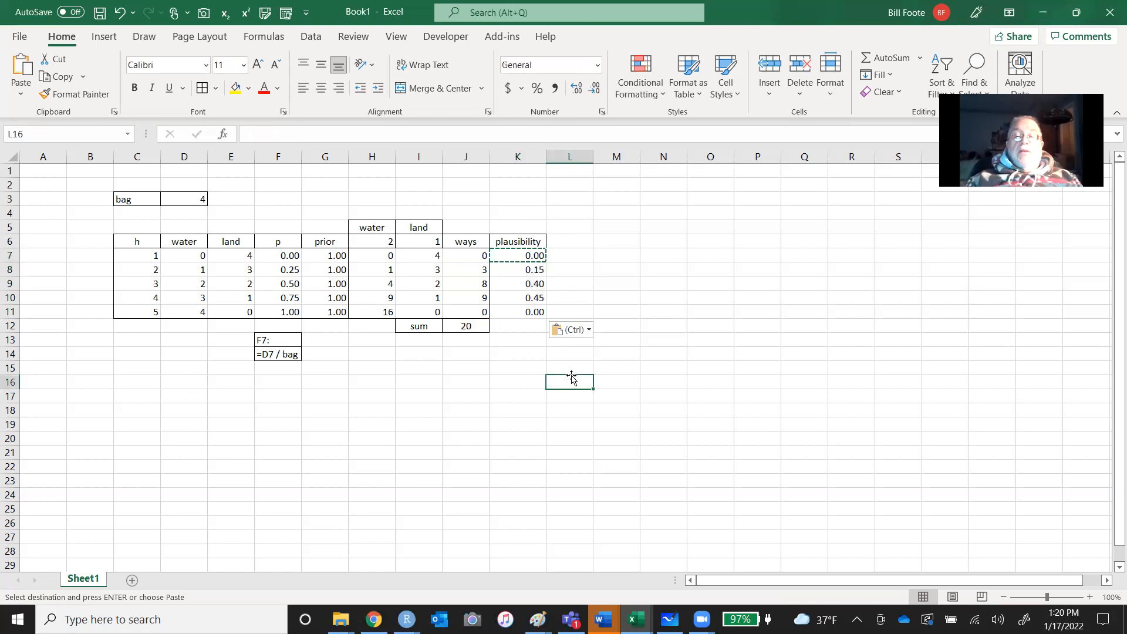
key("shift+Down")
key("shift+Down")
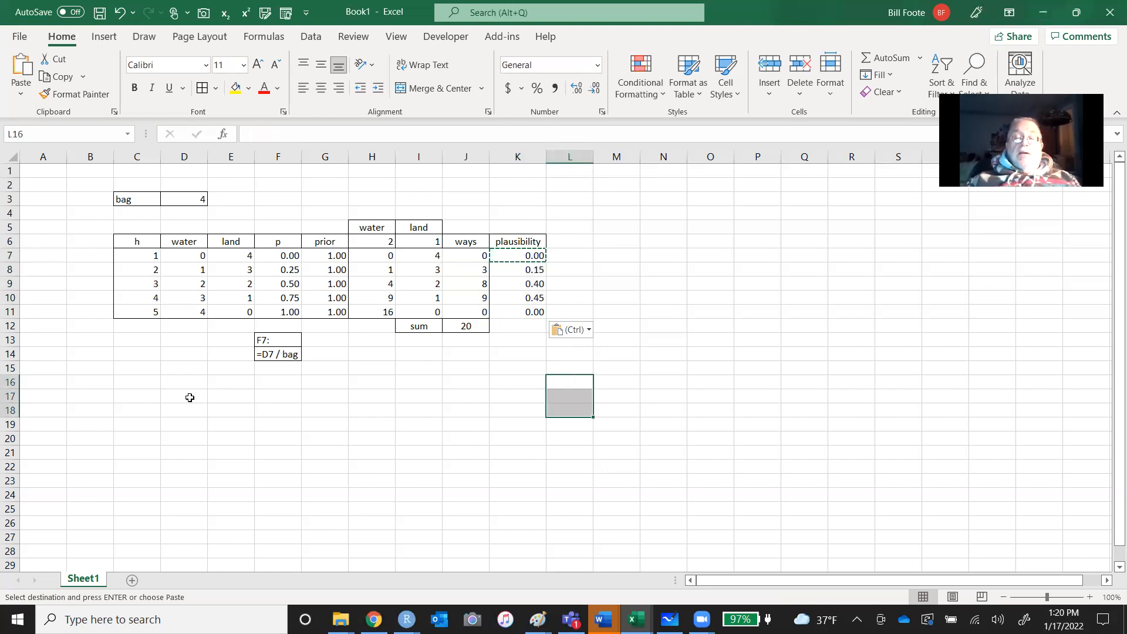
key("Up")
key("Up")
key("Up")
key("Up")
key("Up")
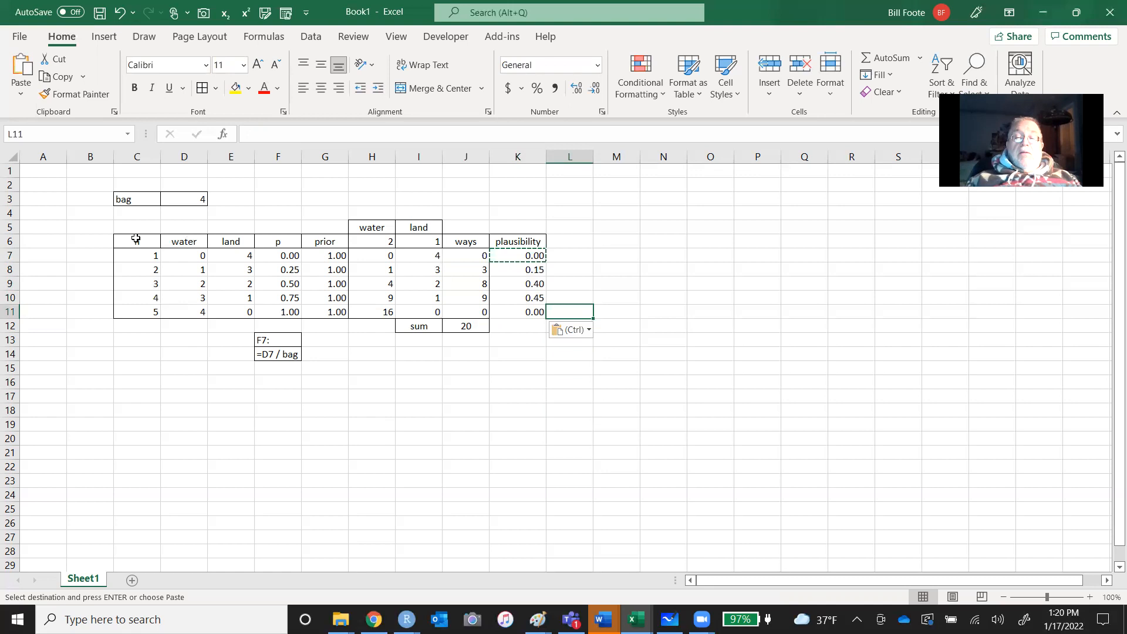
key("Left")
key("shift+Up")
key("shift+Up")
key("shift+Up")
key("shift+Up")
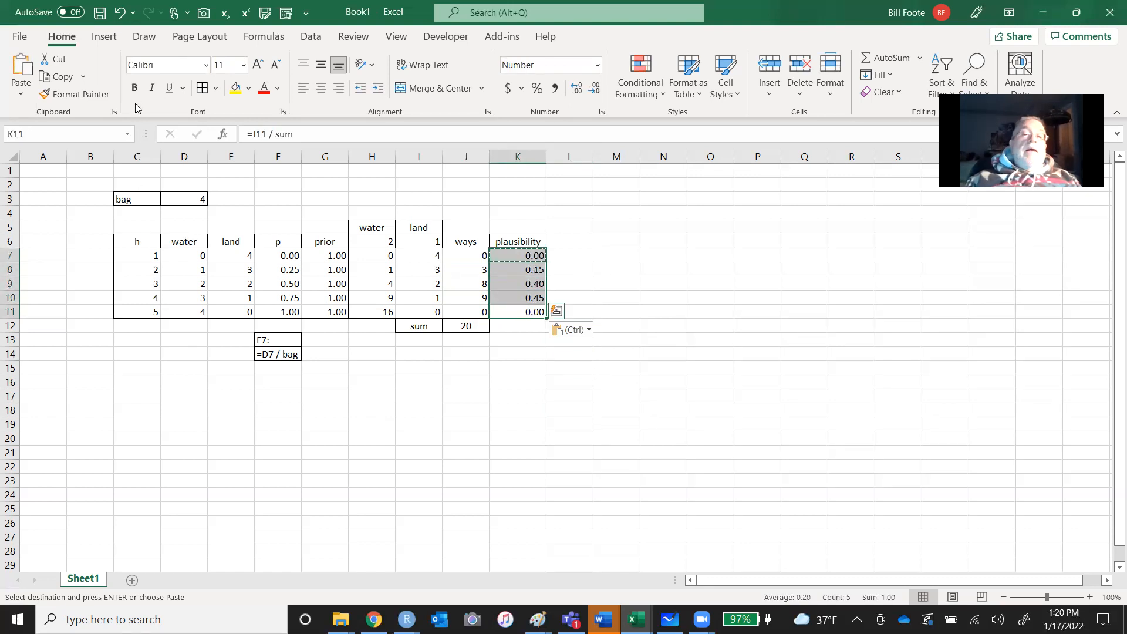
left_click(215, 90)
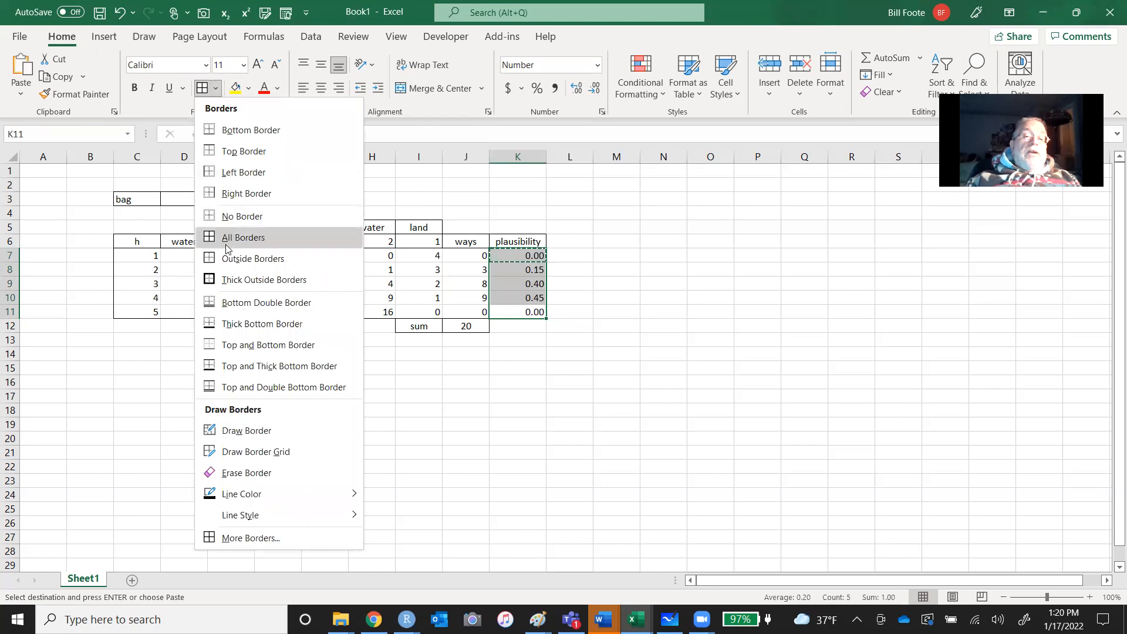
left_click(228, 258)
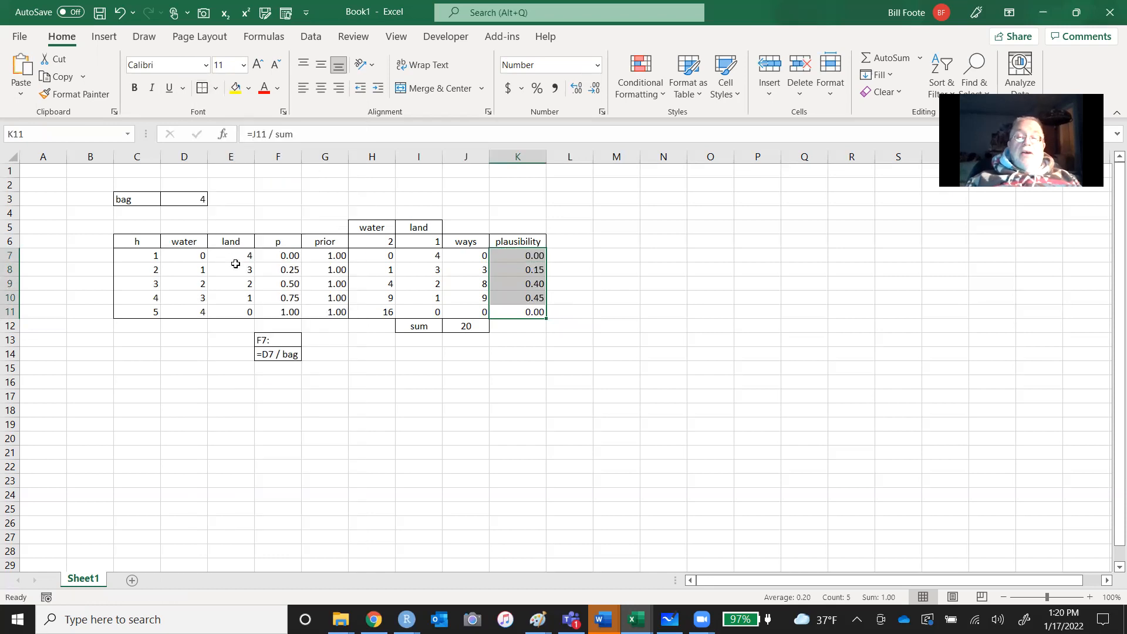
left_click(448, 421)
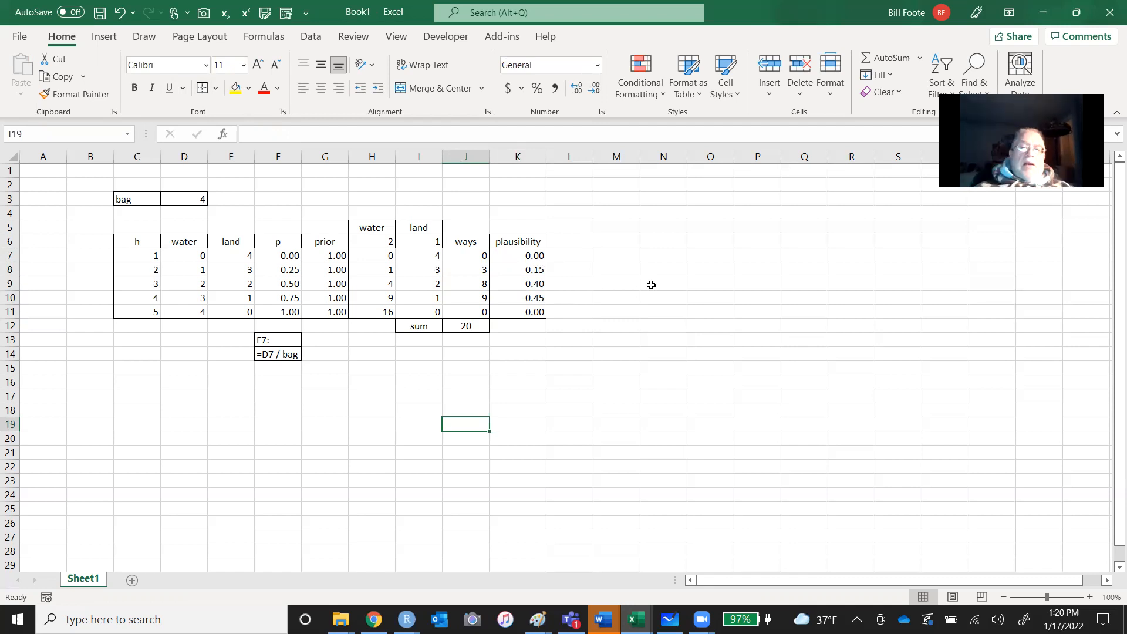
- Change the sampled data to 5 for water in H6 and 2 for land in I6
left_click(390, 240)
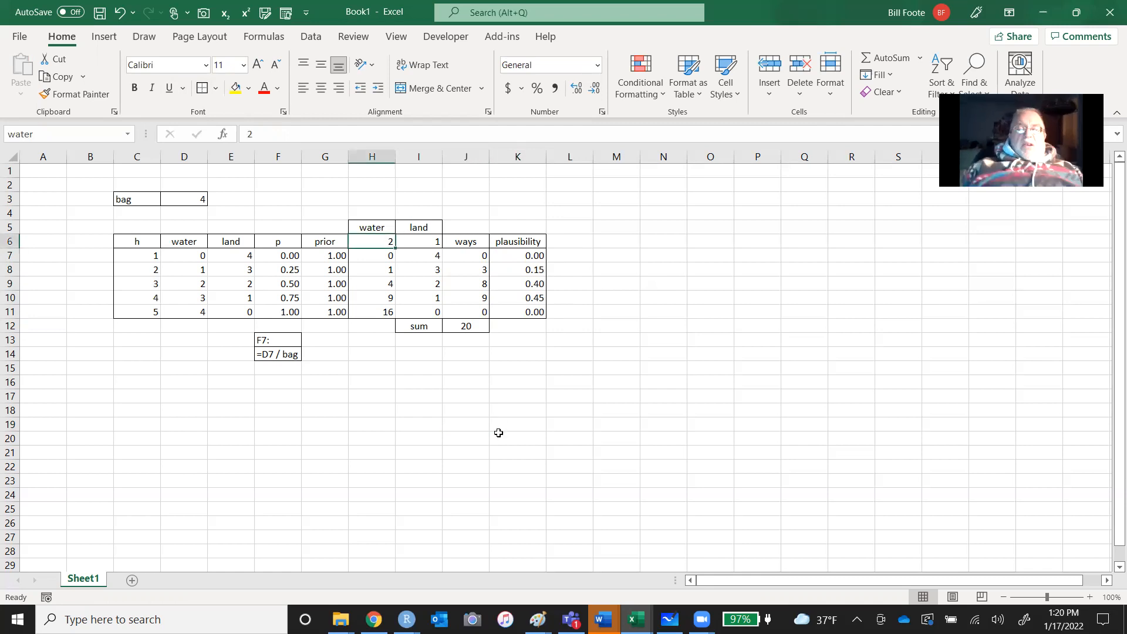
type("5")
key("Return")
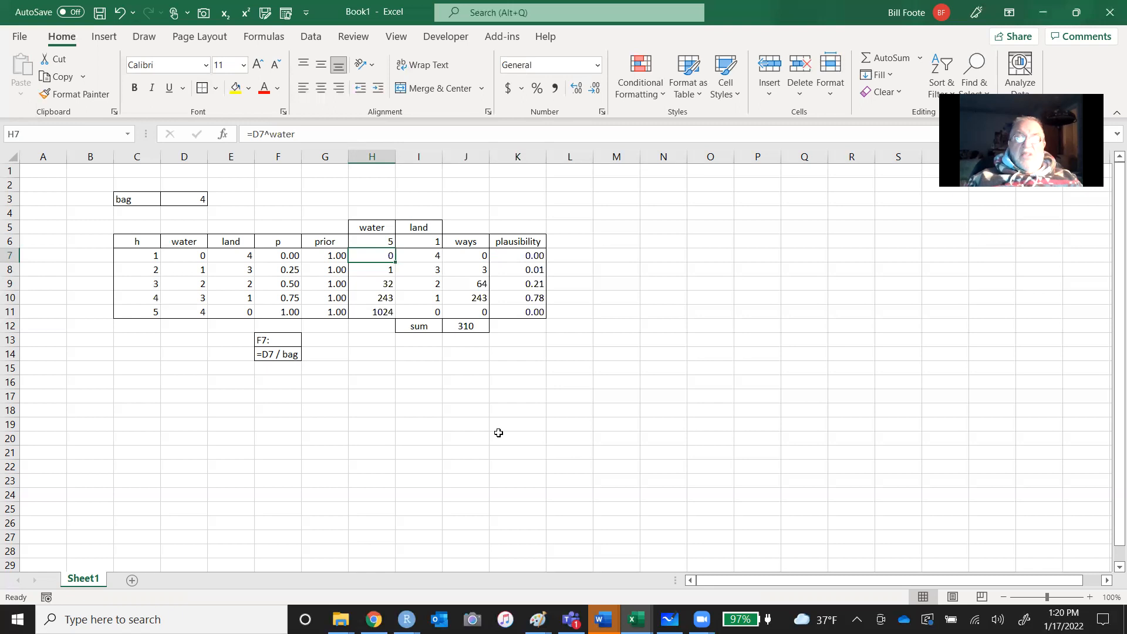
key("Up")
key("Right")
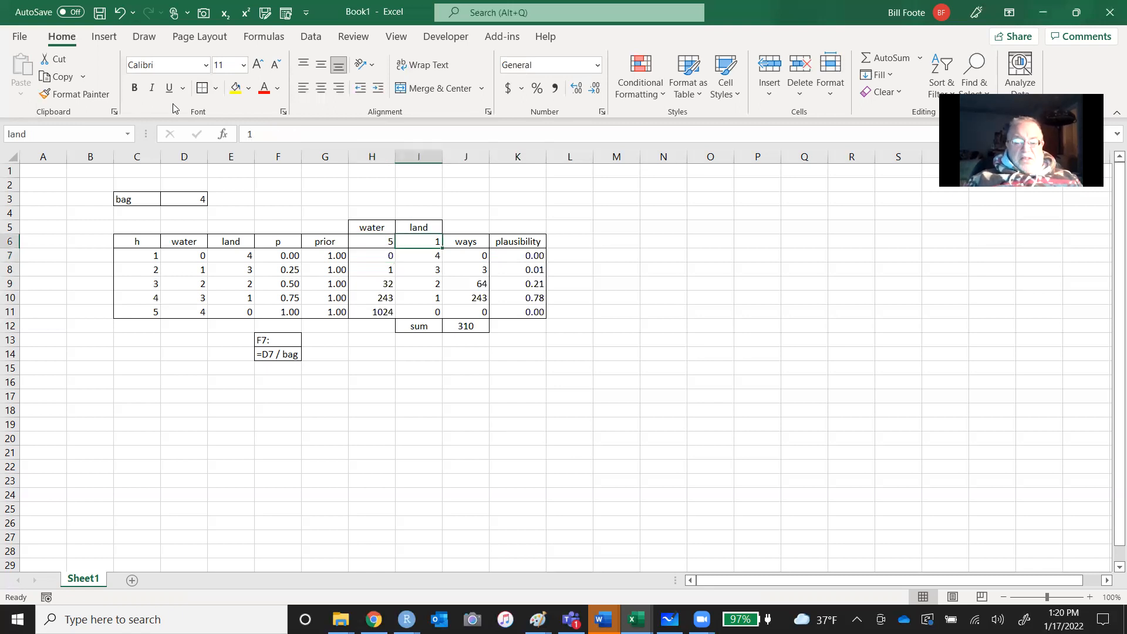
type("2")
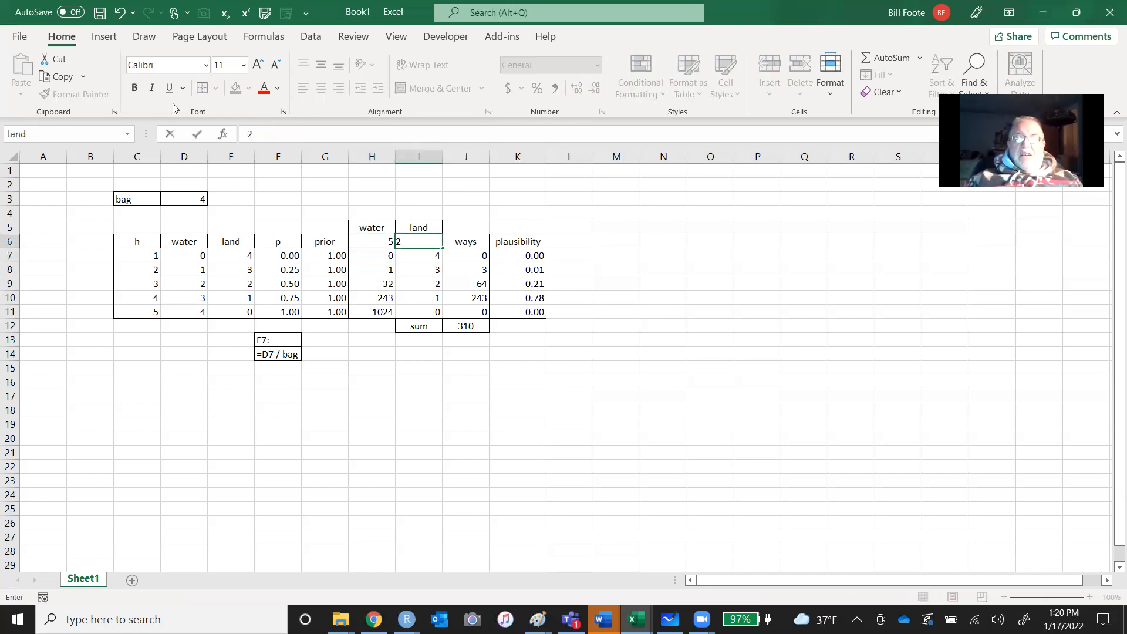
key("Return")
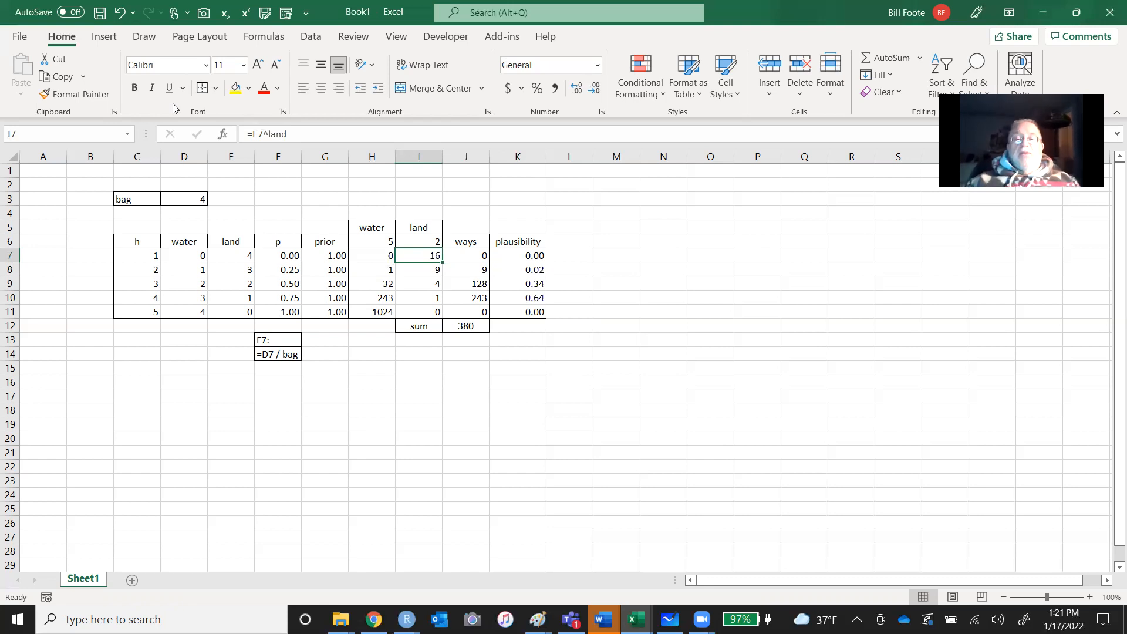
- Change the sampled data to 5 for land in I6 and 2 for water in H6
key("Up")
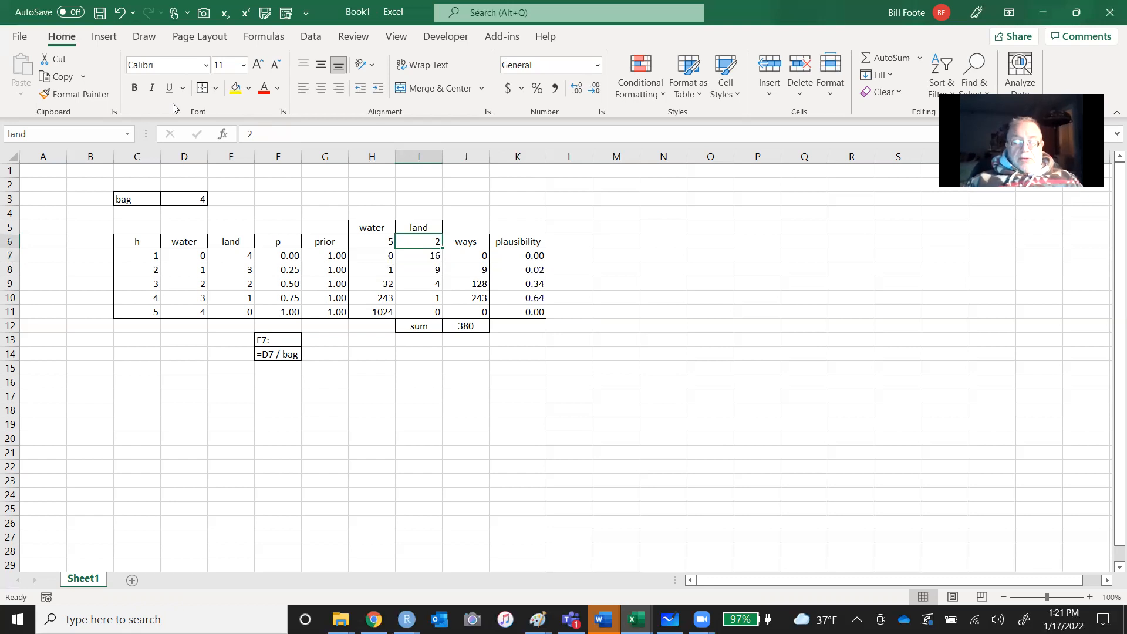
type("5")
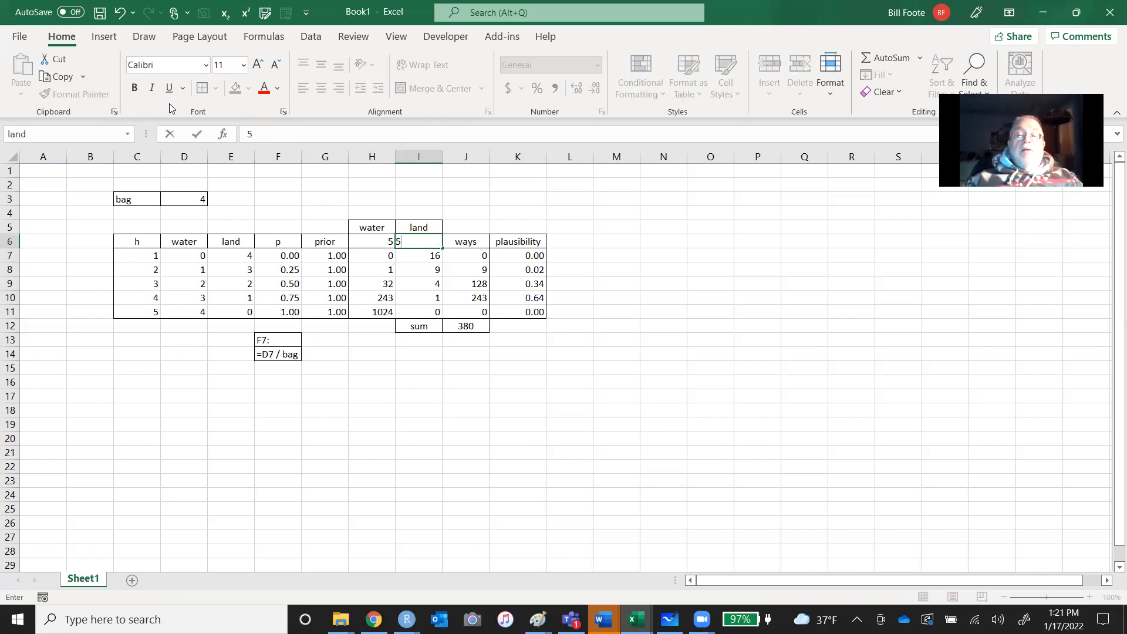
key("Left")
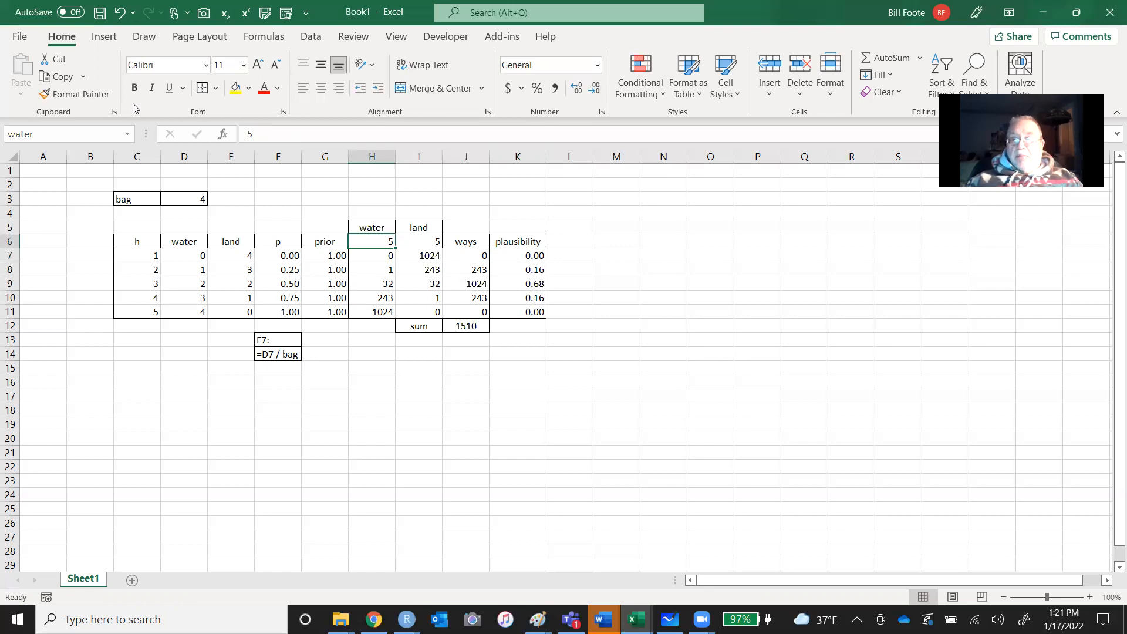
type("2")
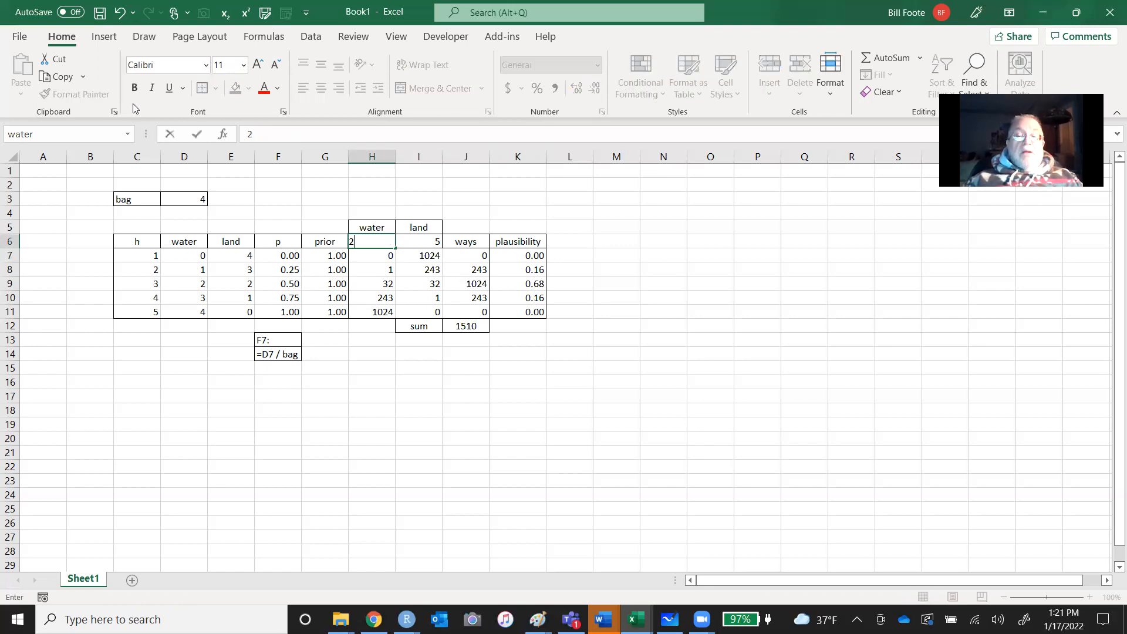
key("Return")
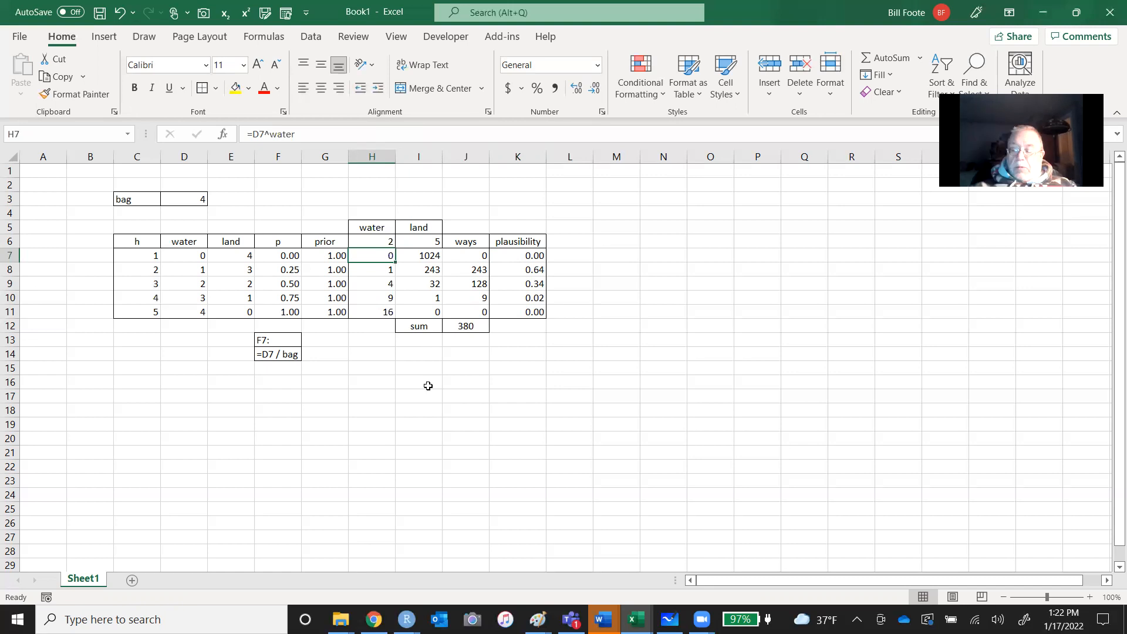
- Test large samples by setting water in H6 to 100 and land in I6 to 1000
key("Up")
key("Up")
key("Down")
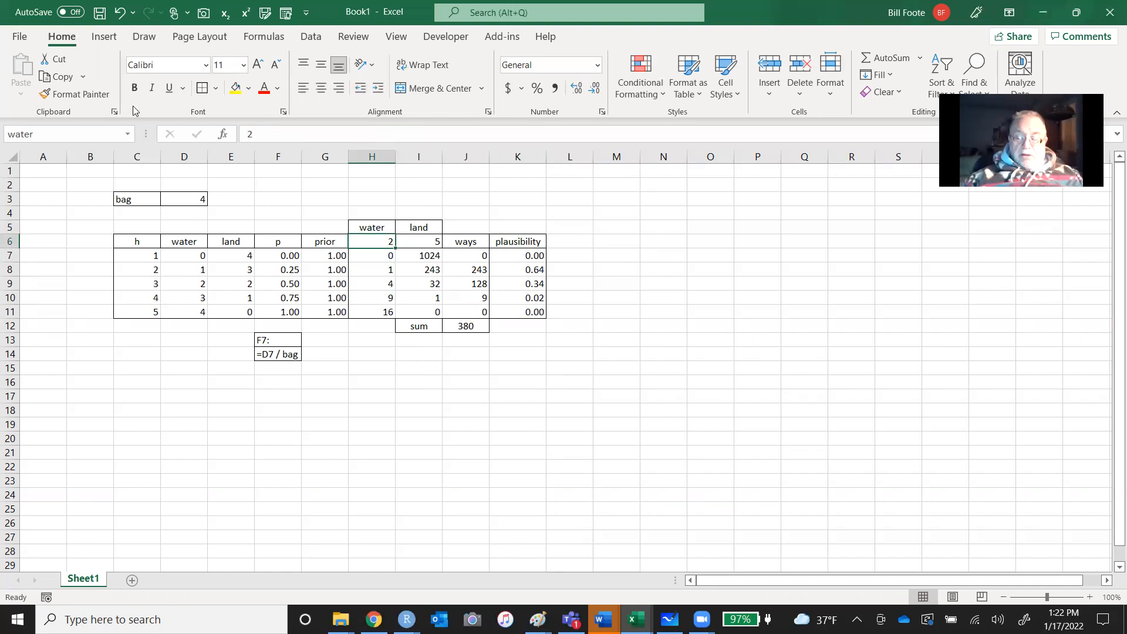
type("100")
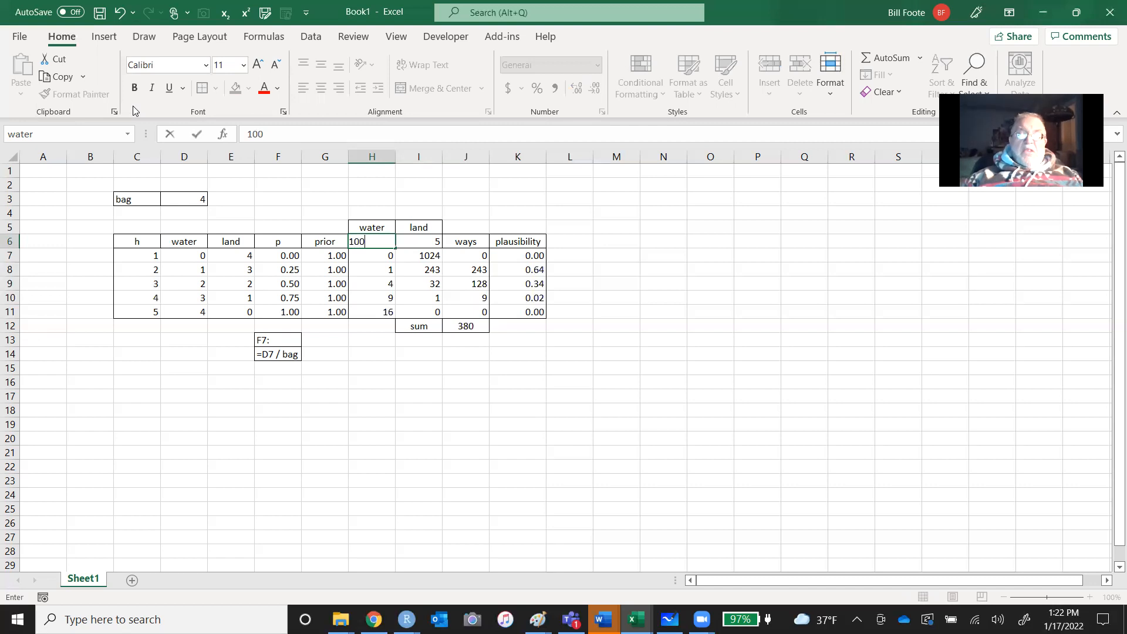
key("Right")
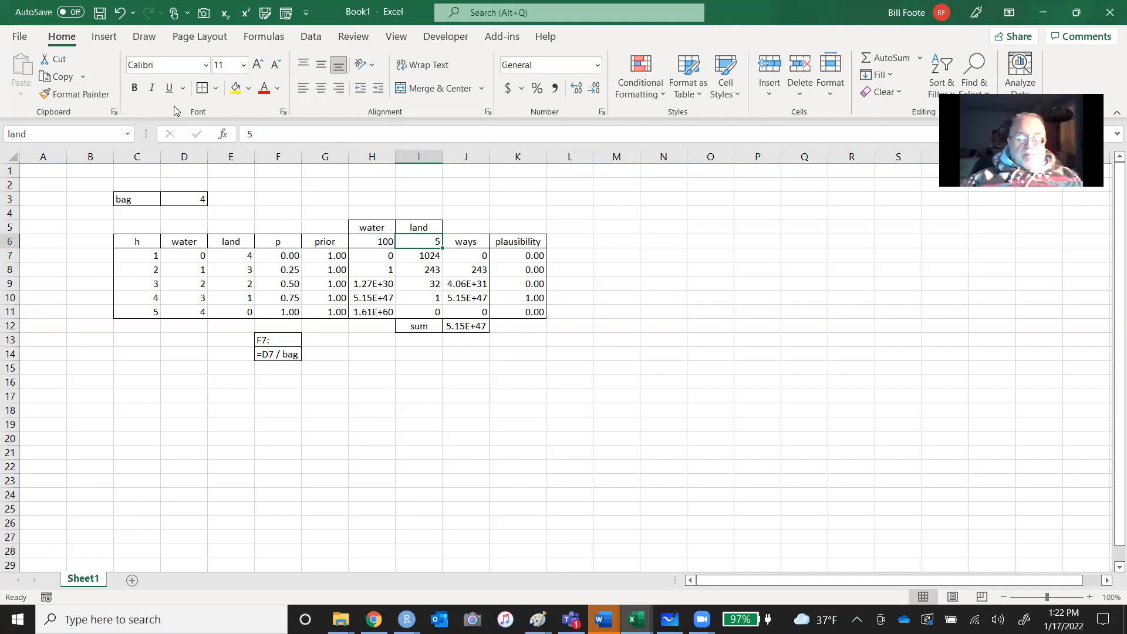
type("1000")
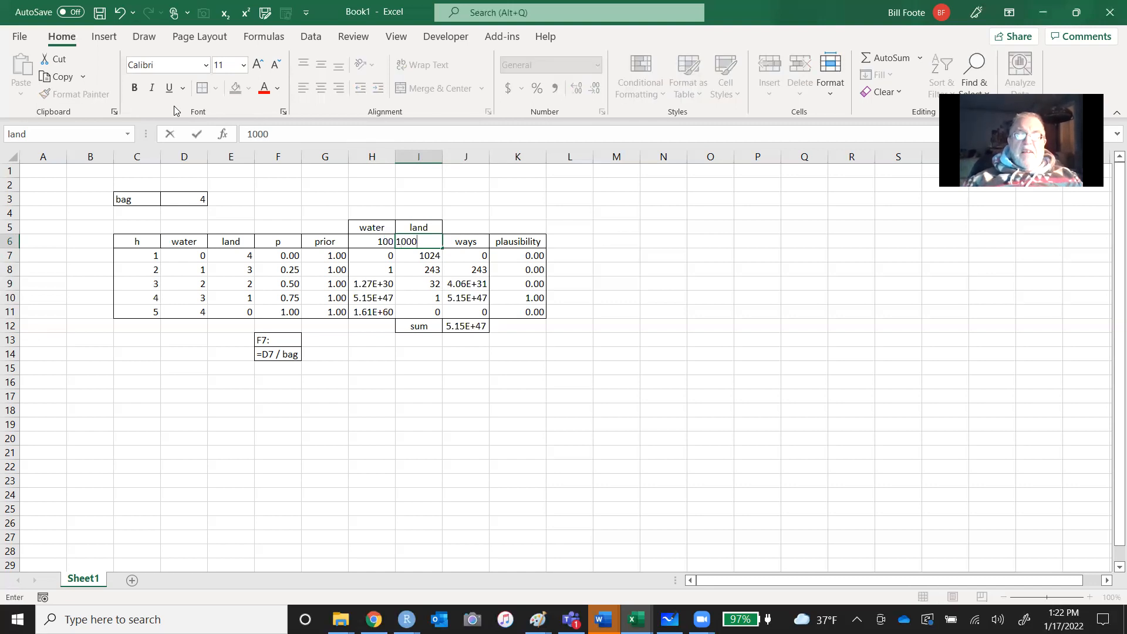
key("Return")
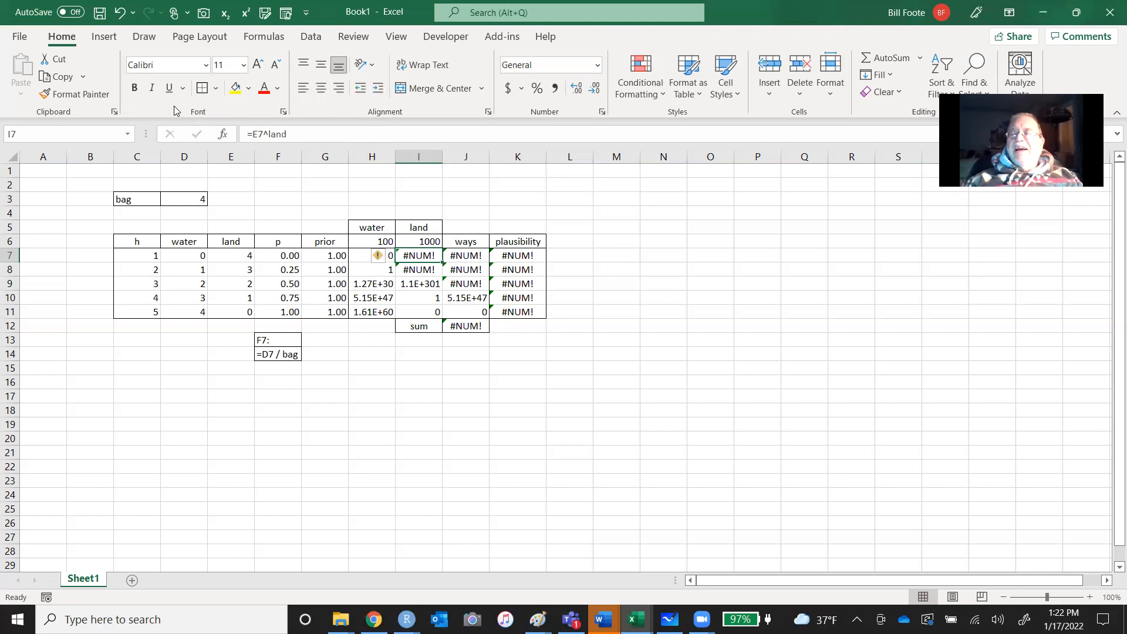
- Reduce the sampled land value in I6 to 200
key("Up")
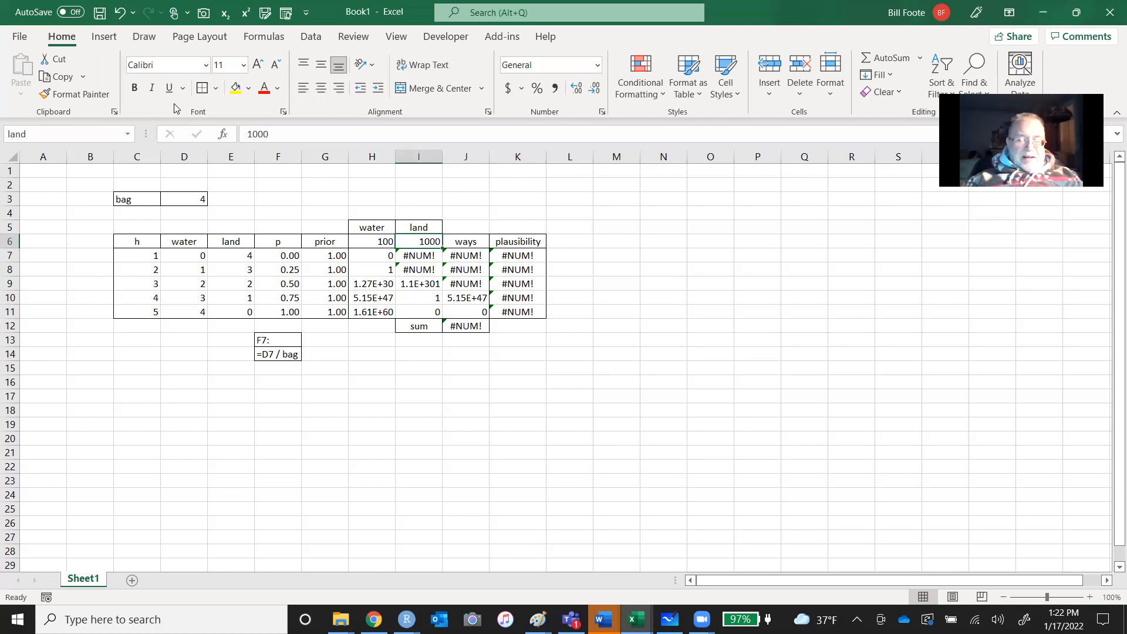
type("200")
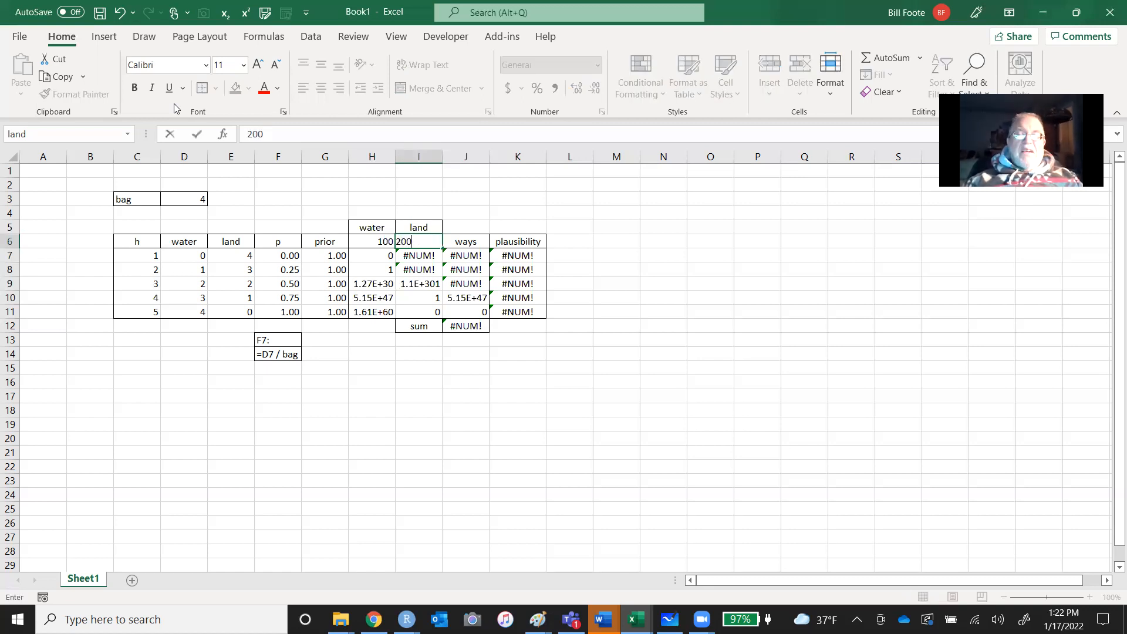
key("Return")
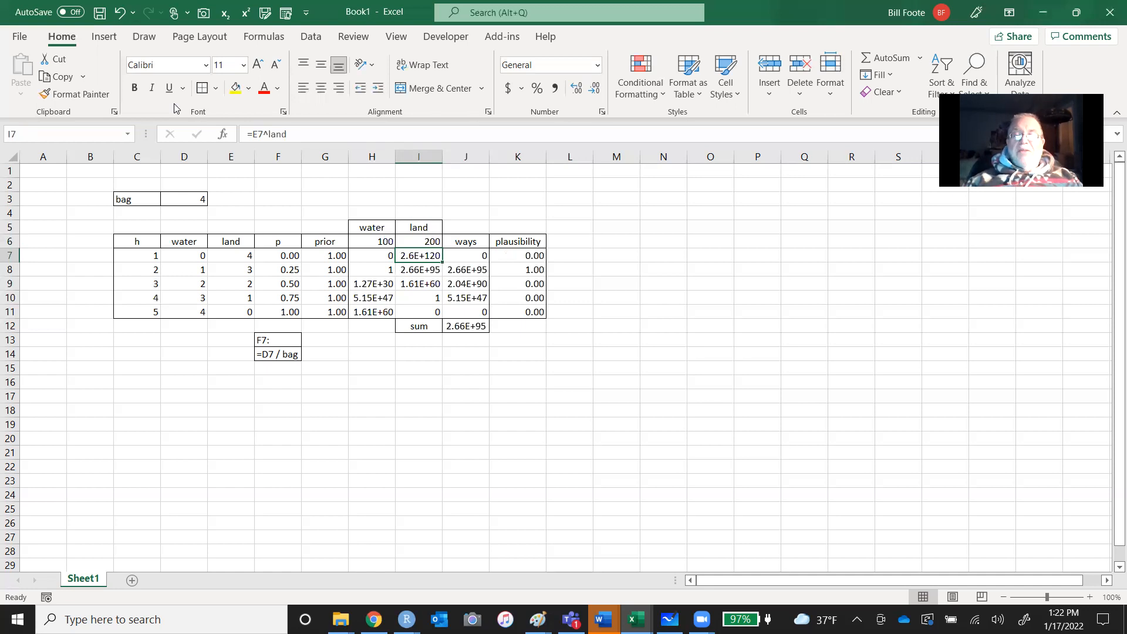
- Set the sampled data back to 2 for water in H6 and 1 for land in I6
key("Up")
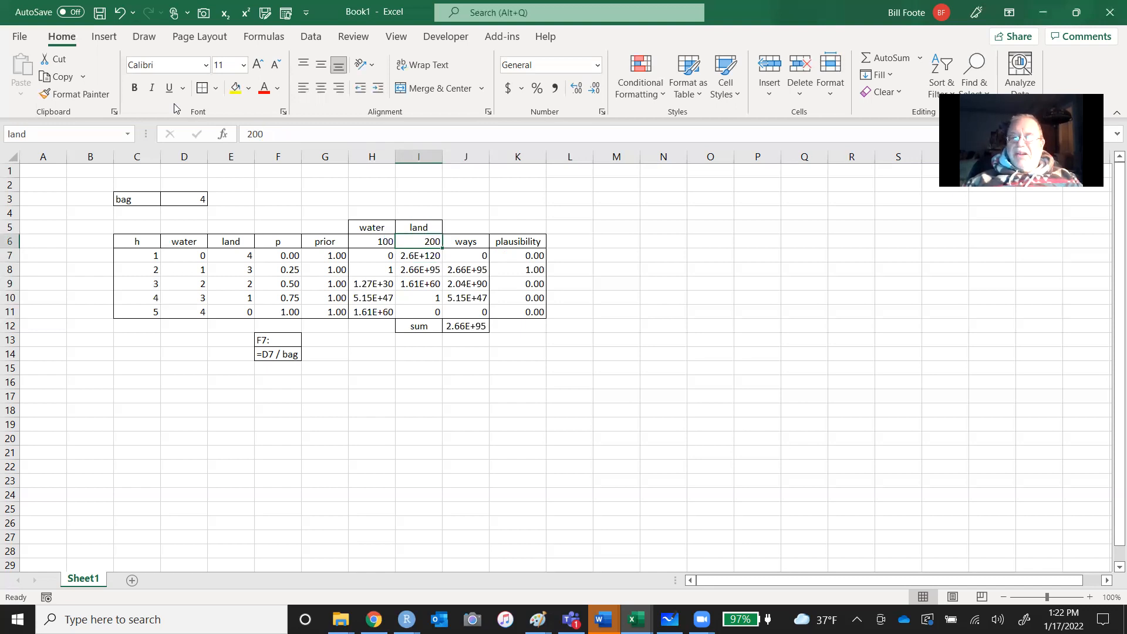
key("Left")
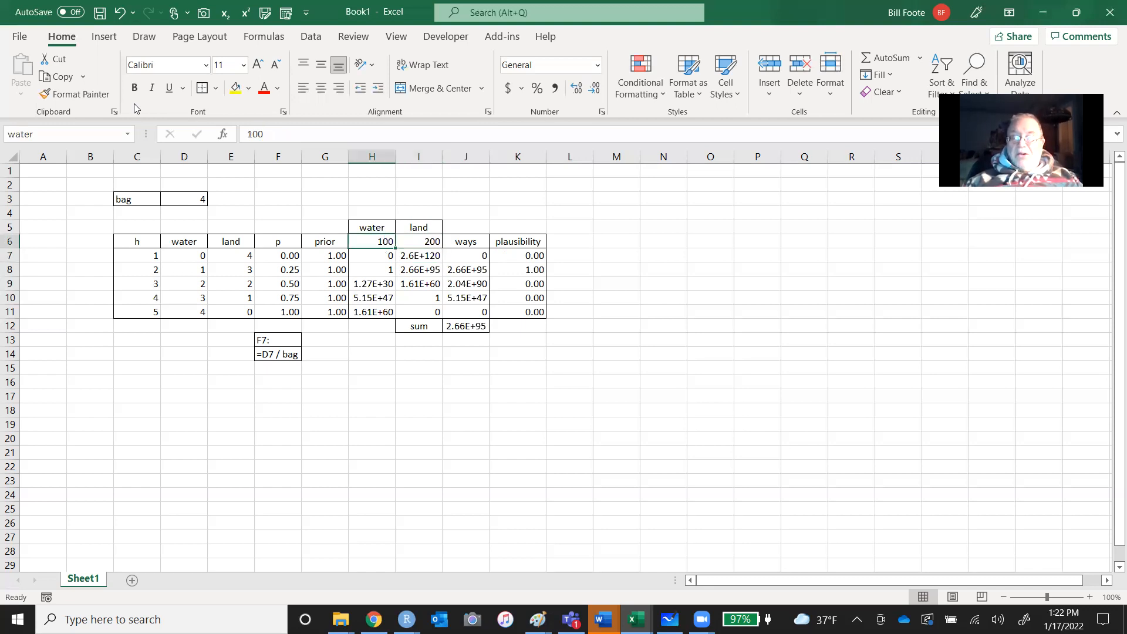
type("2")
key("Right")
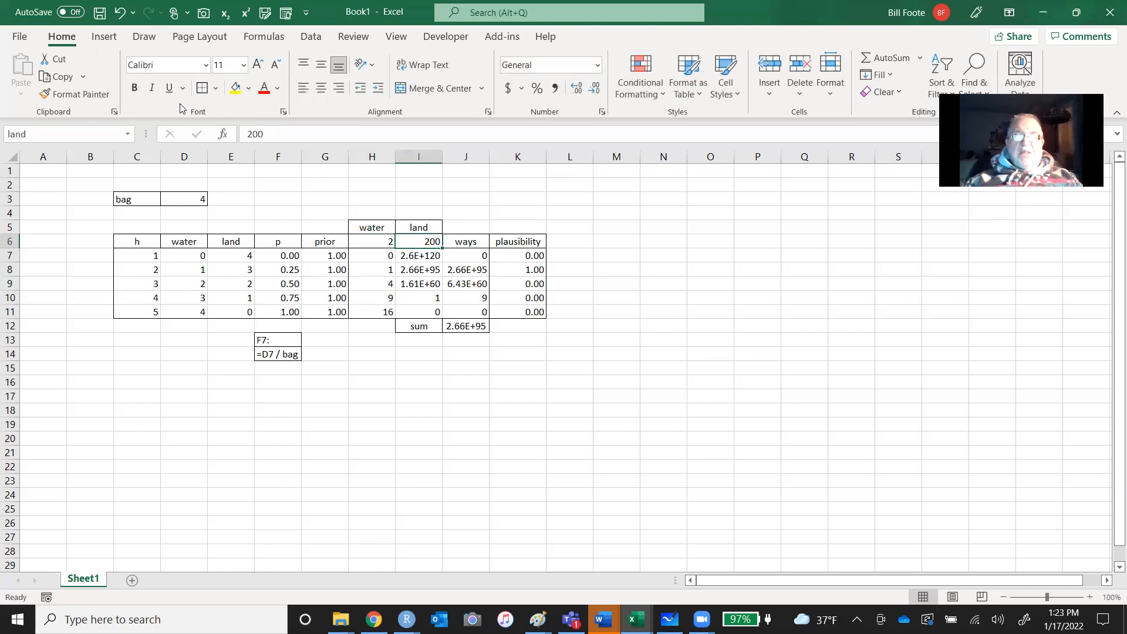
type("1")
key("Right")
key("Right")
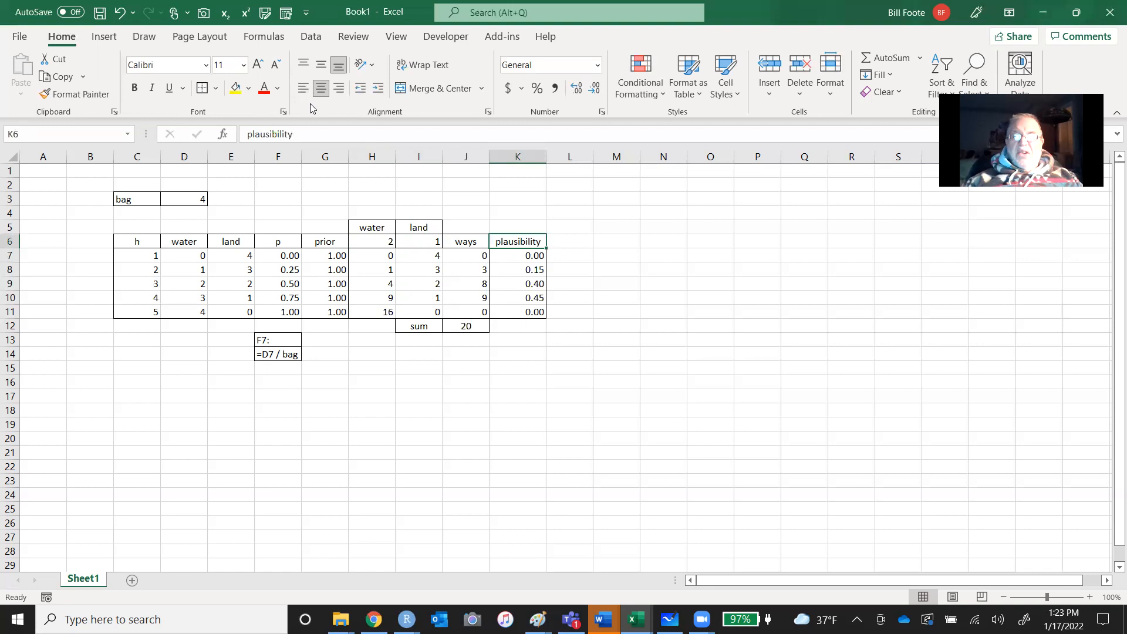
key("Right")
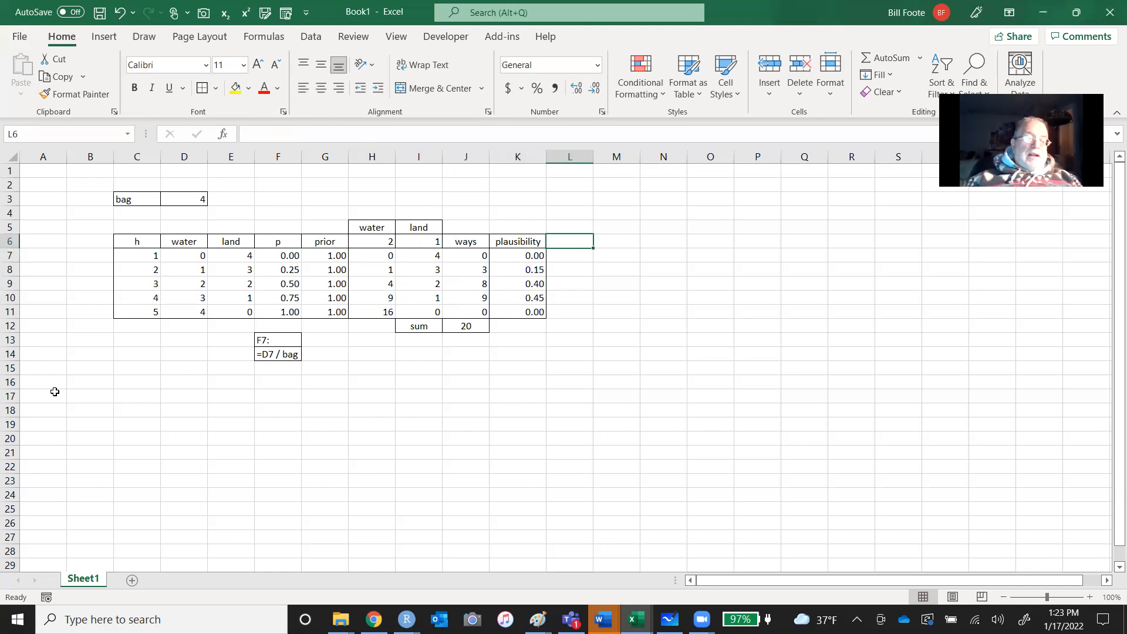
- Rename the Sheet1 worksheet as analysis
double_click(87, 580)
type("analysis")
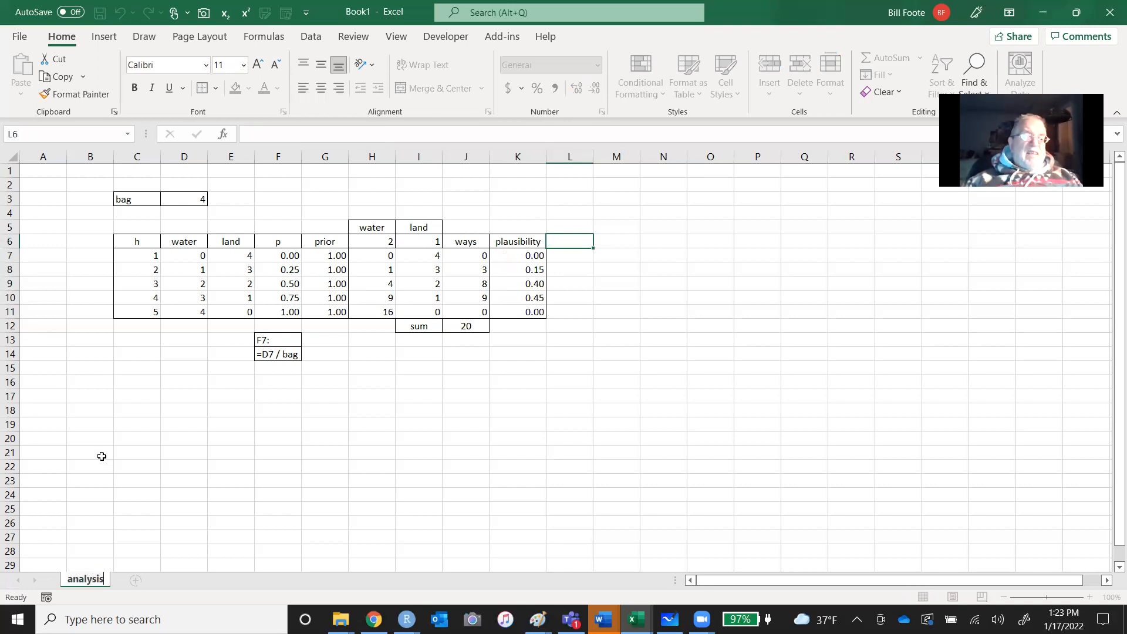
left_click(104, 410)
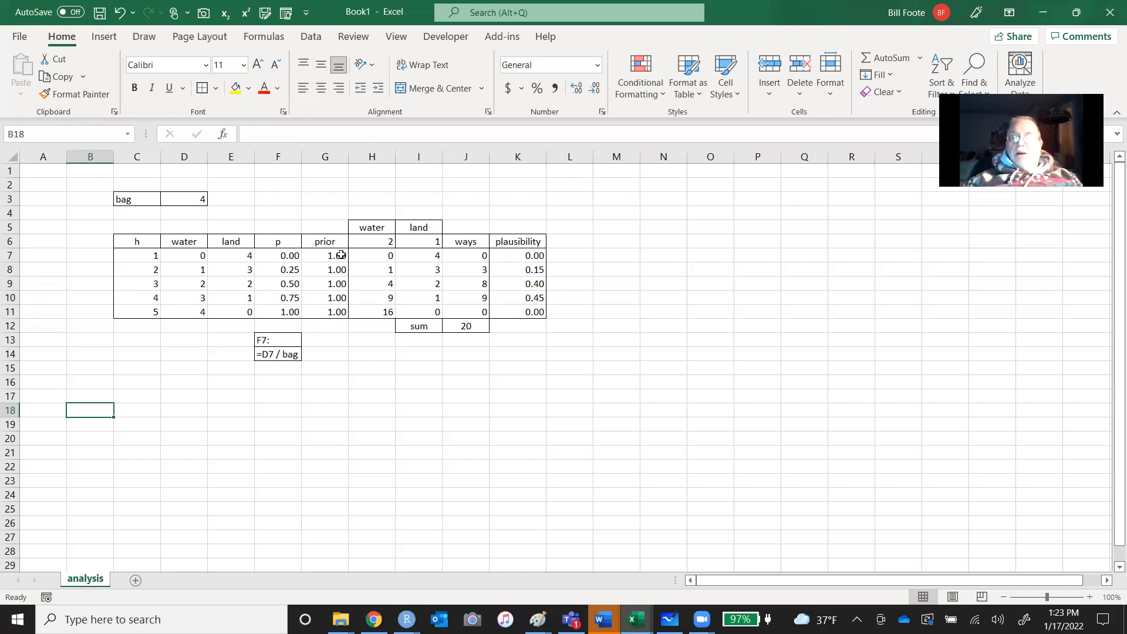
- Add a new worksheet named data and return to the analysis sheet
left_click(135, 581)
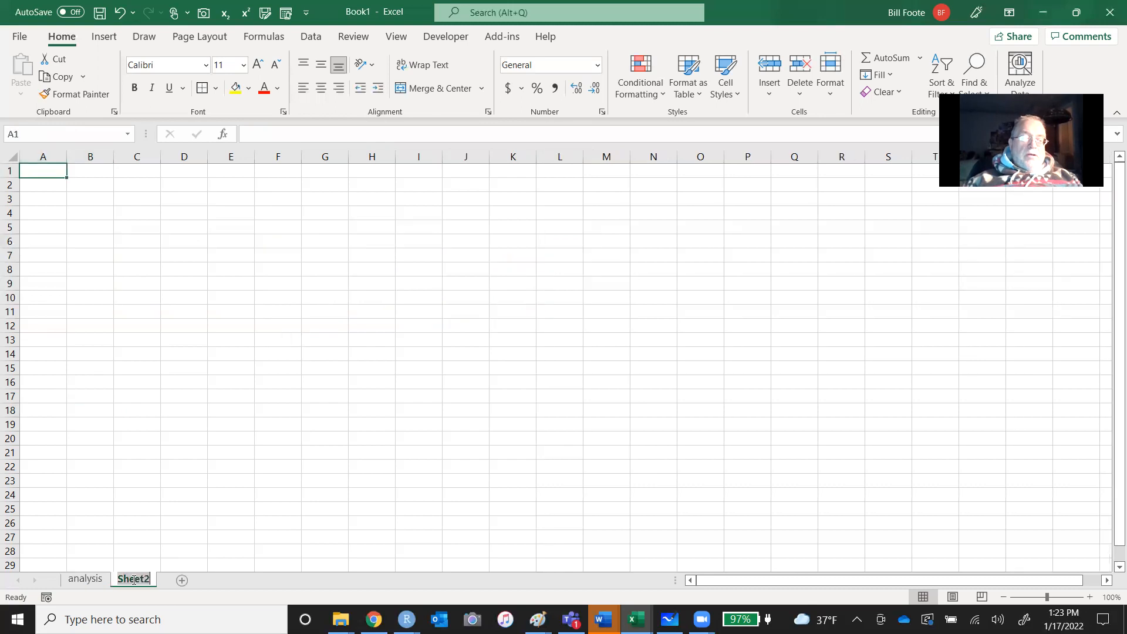
type("data")
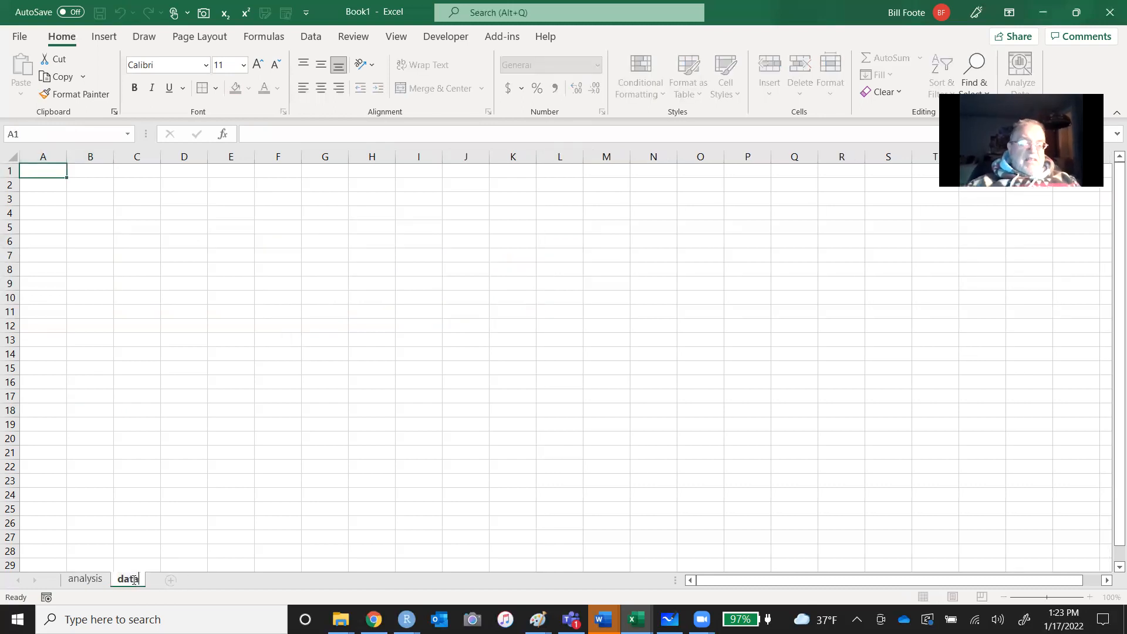
left_click(229, 463)
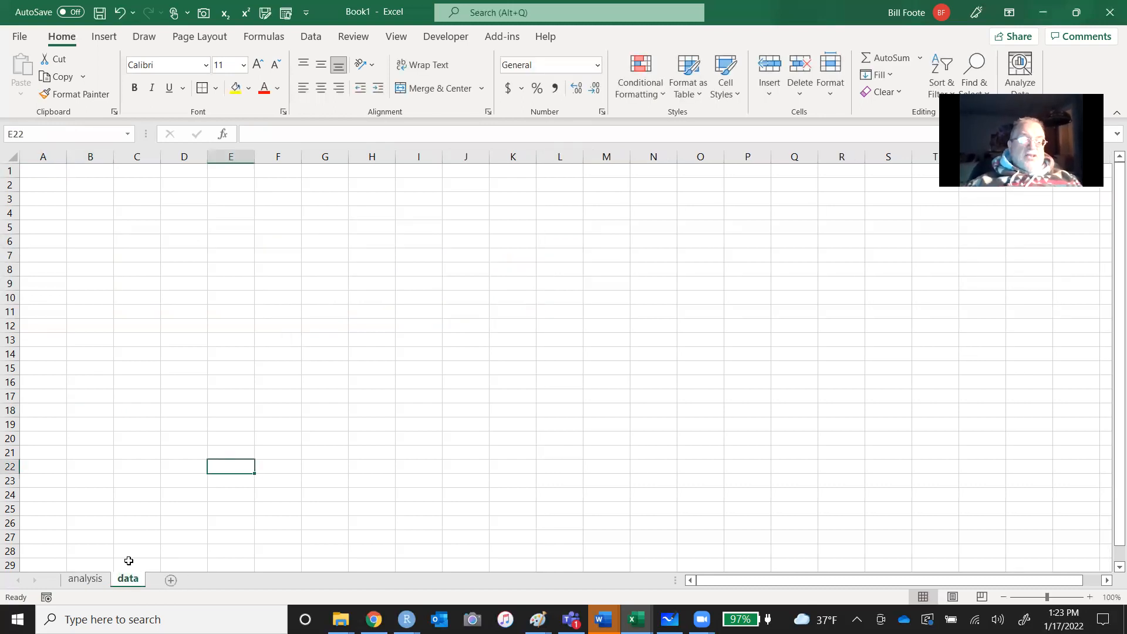
left_click(88, 579)
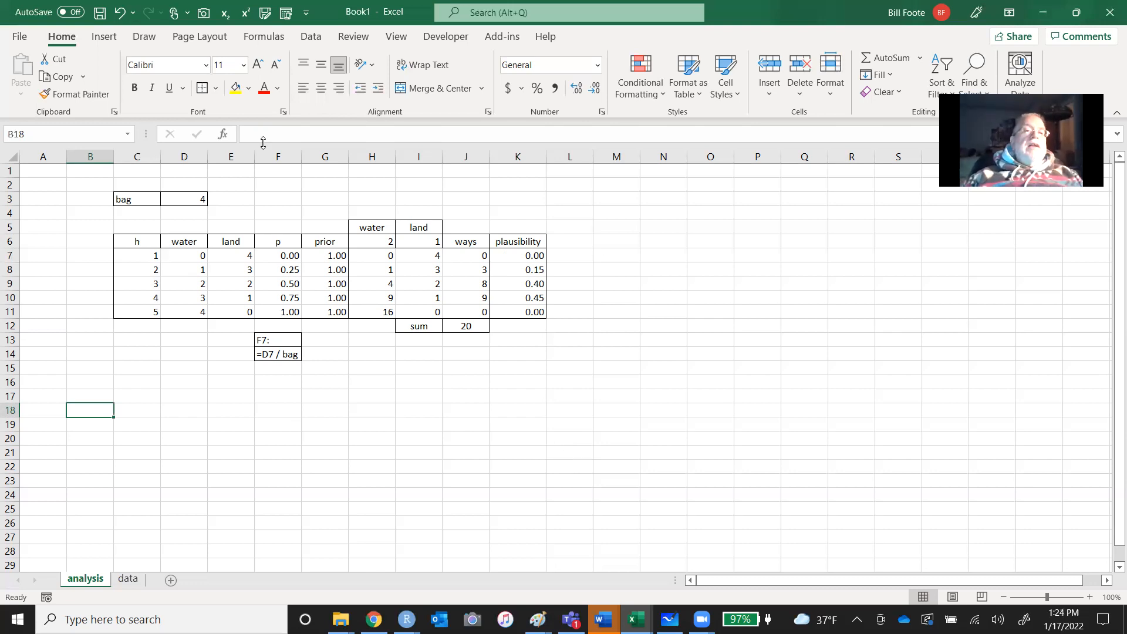
- Choose the week1 folder under Documents > 0-business-statistics > 00-22S as the location for saving a copy of the workbook
left_click(17, 38)
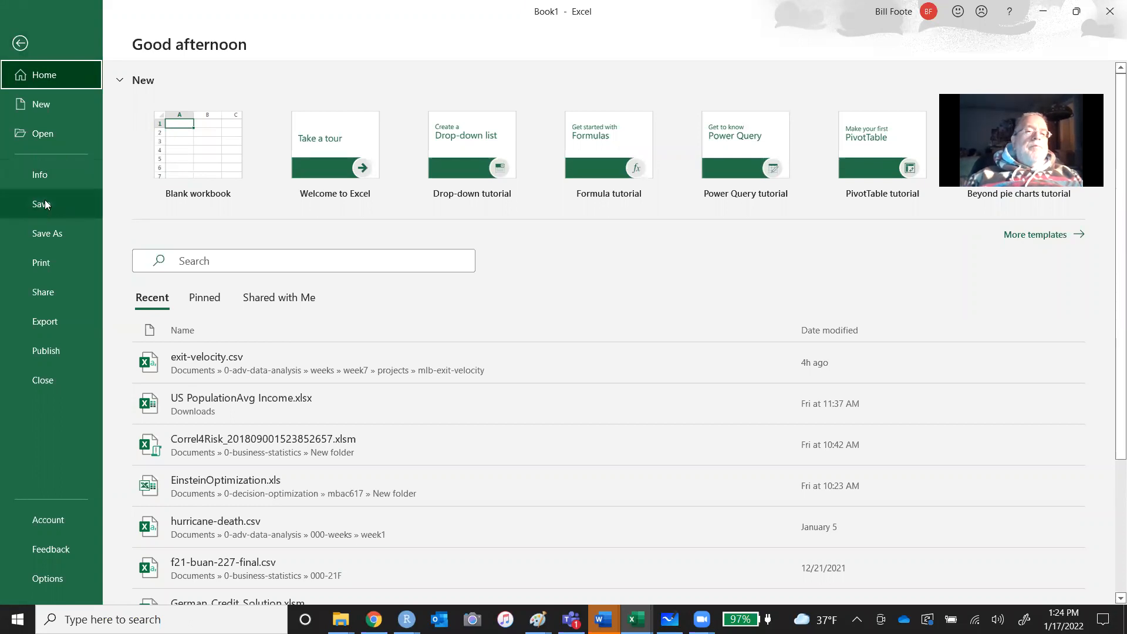
left_click(46, 233)
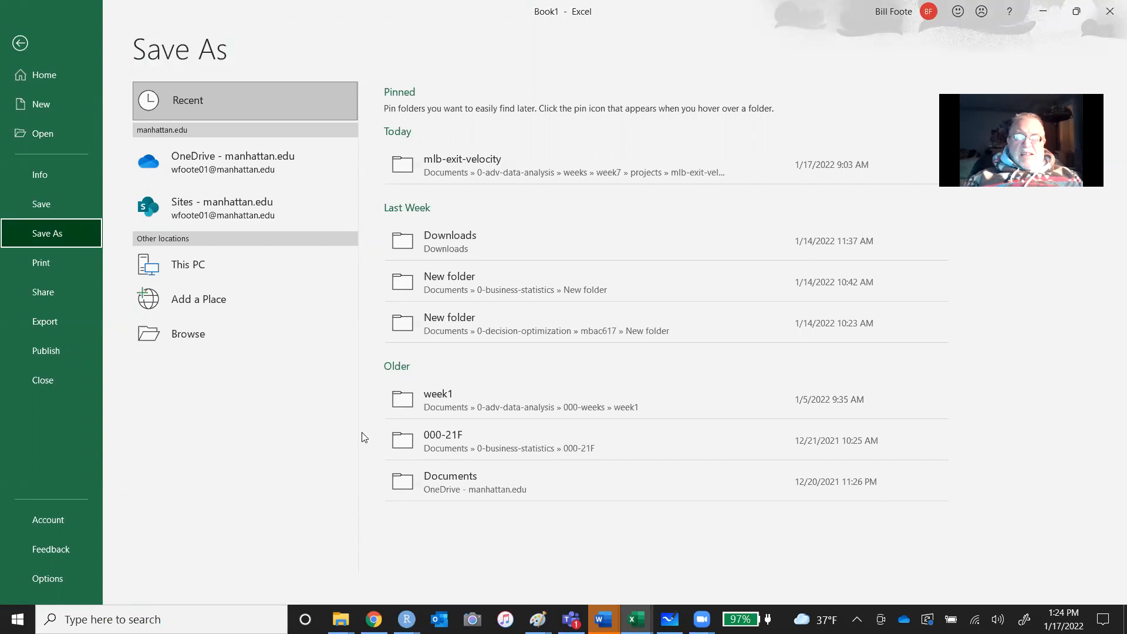
left_click(451, 440)
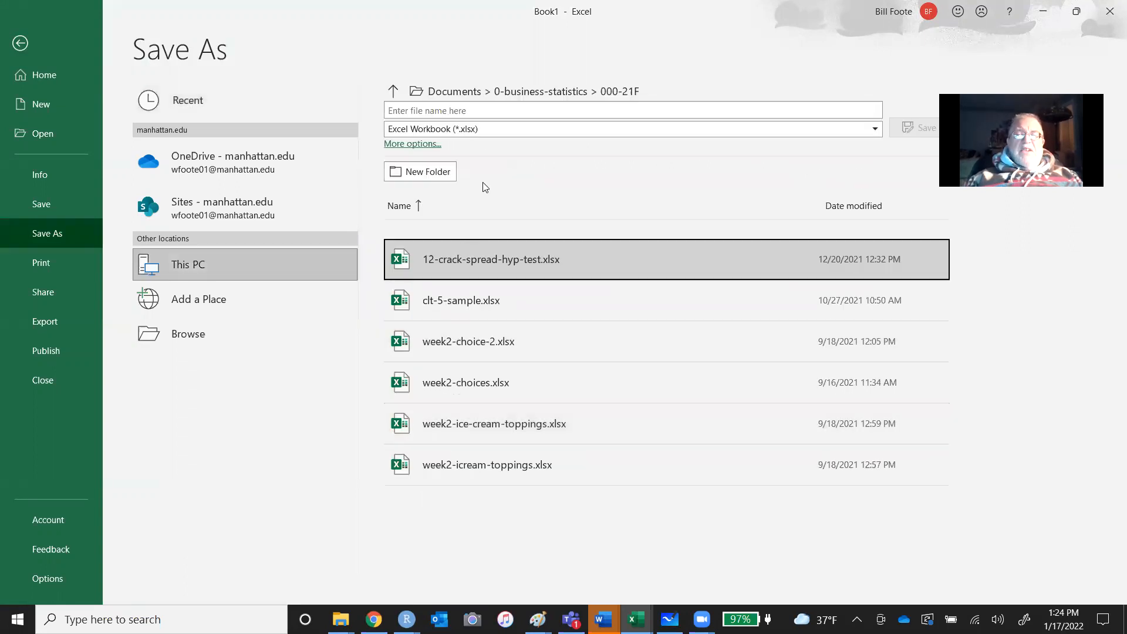
left_click(393, 91)
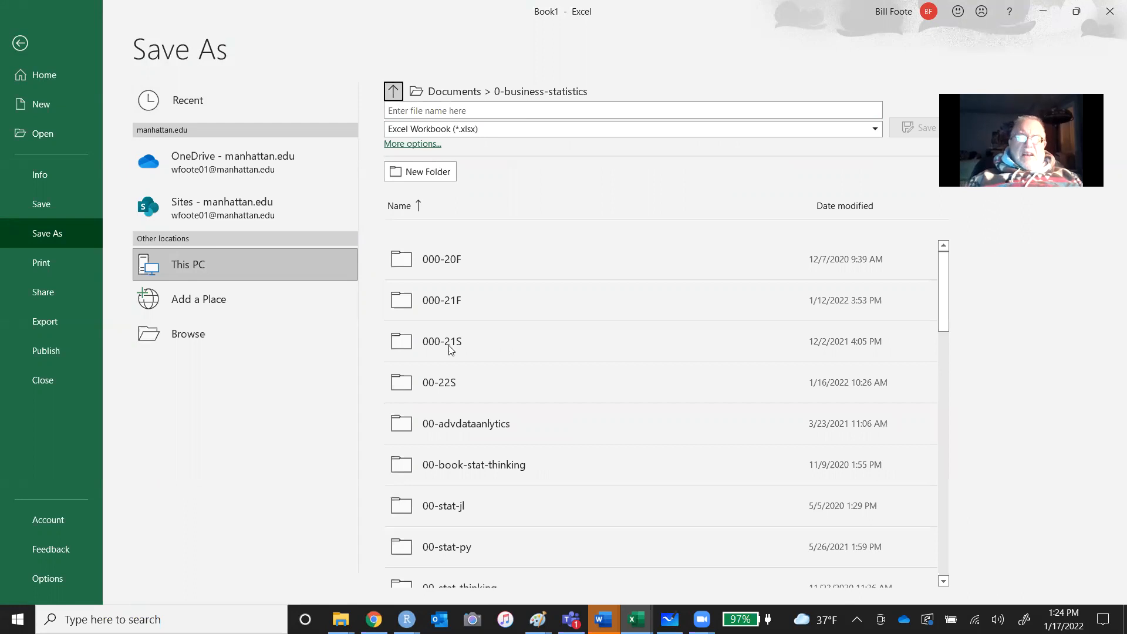
left_click(447, 391)
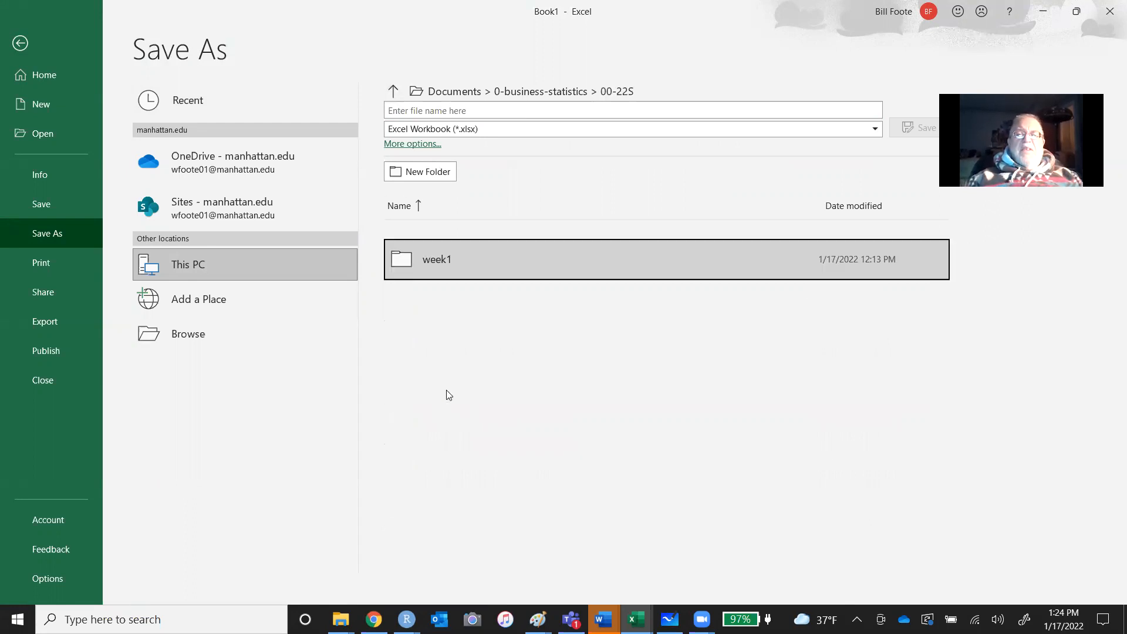
left_click(435, 262)
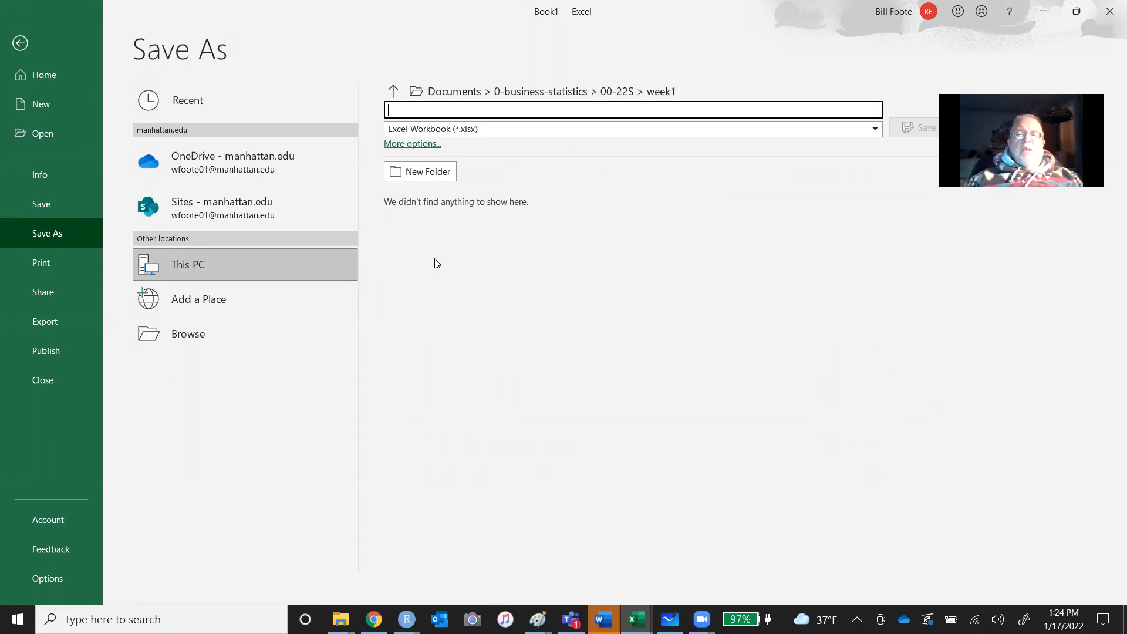
- Enter lecture1-part2-counting as the workbook's file name, keeping the Excel Workbook format
type("lecture")
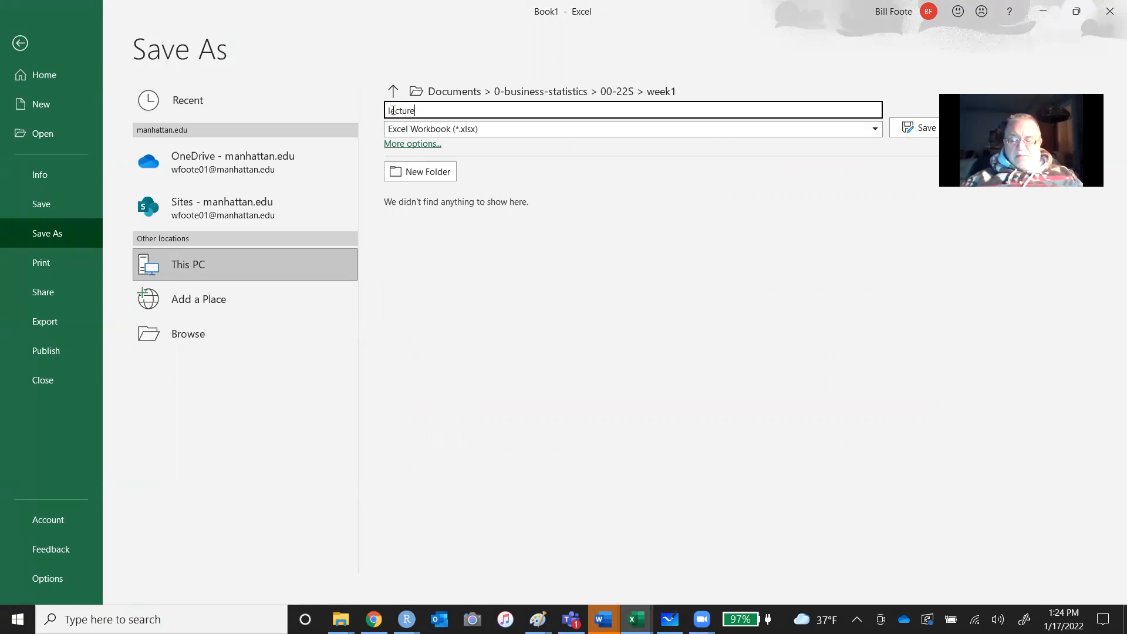
type("1-p")
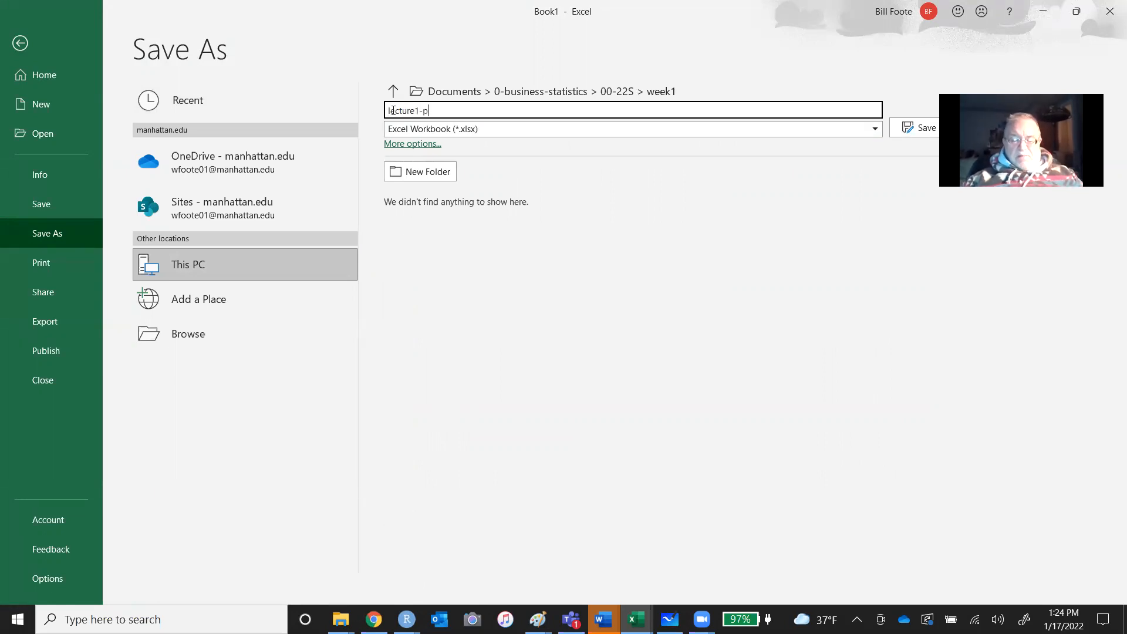
type("art2")
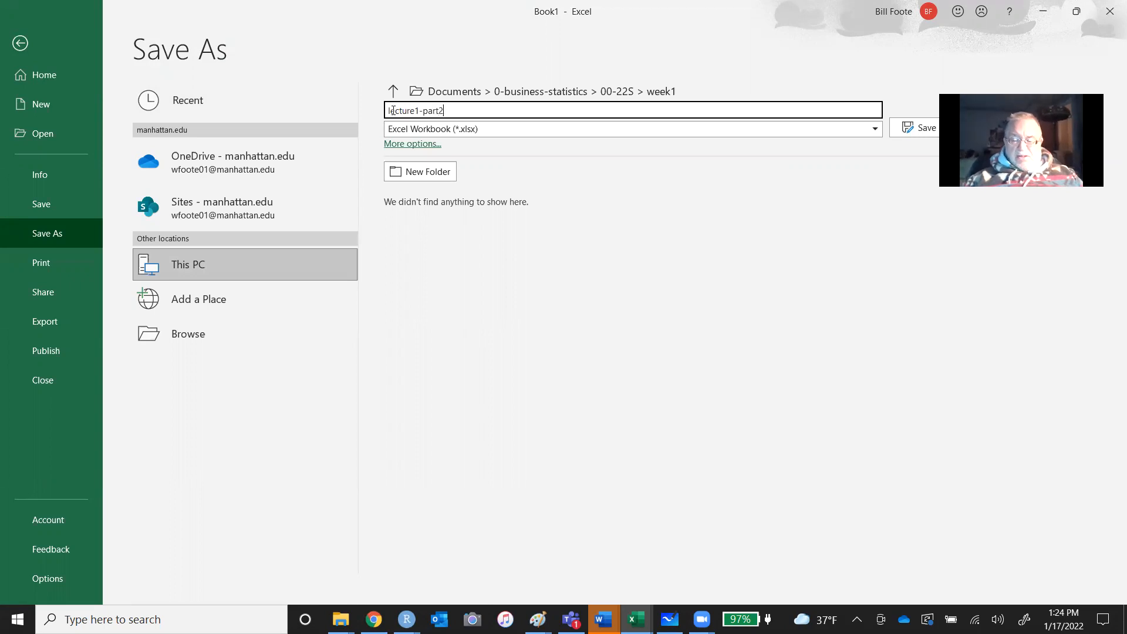
type("-counting")
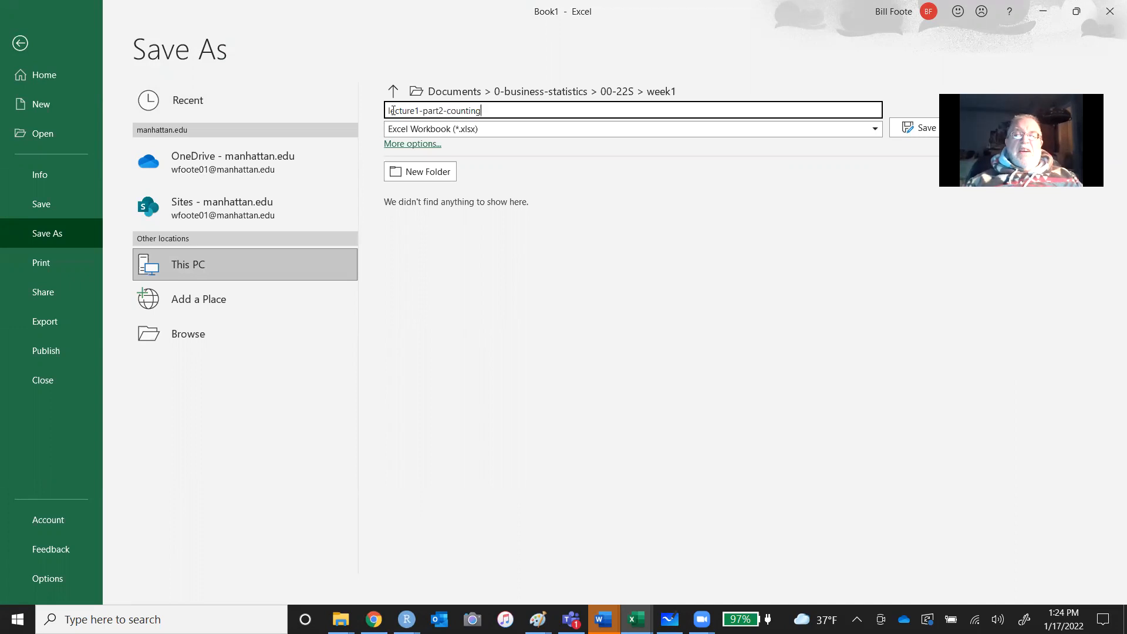
triple_click(393, 111)
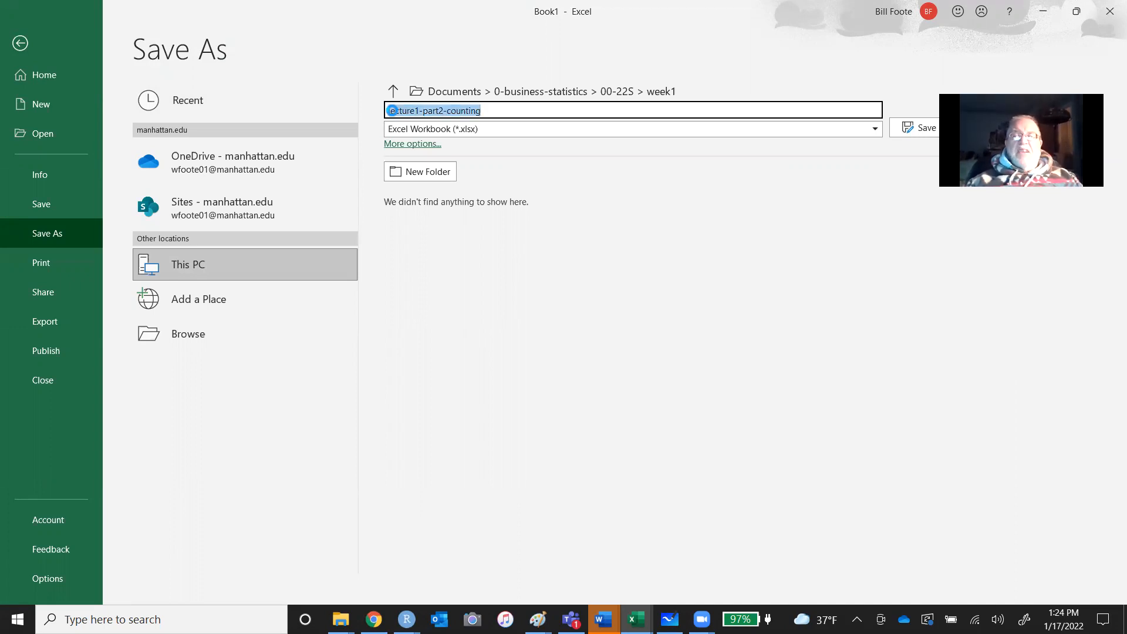
- Save the workbook as lecture1-part2-counting in the week1 folder
key("Return")
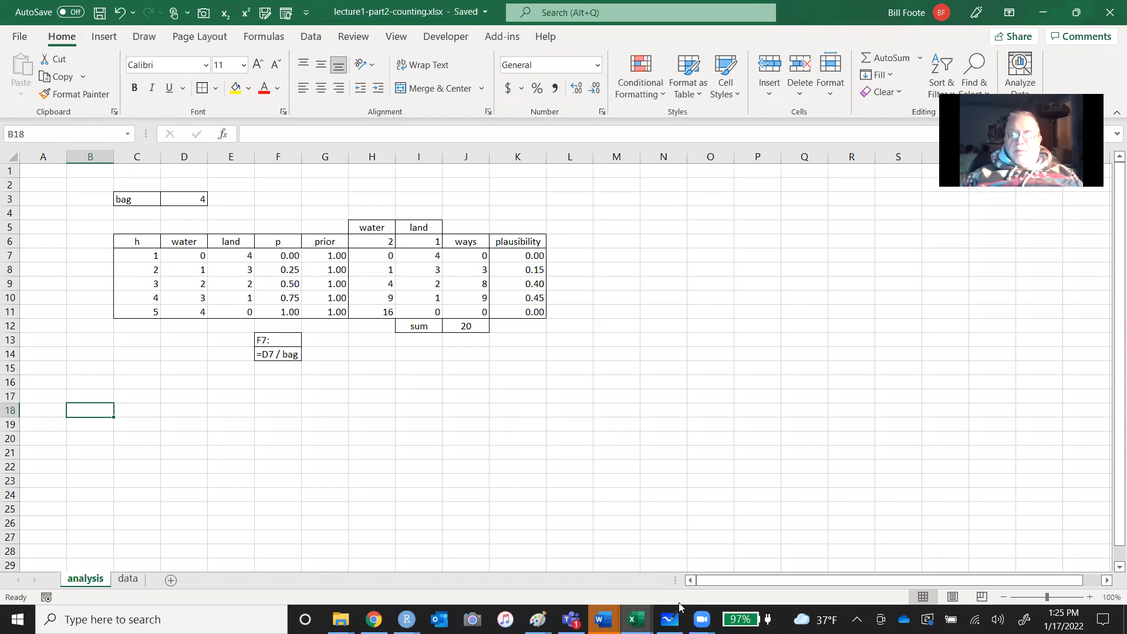
- Switch to Microsoft Whiteboard and review the Lecture 1 counting-the-ways outline, the plausibility calculations and the hand-drawn density curves
left_click(670, 619)
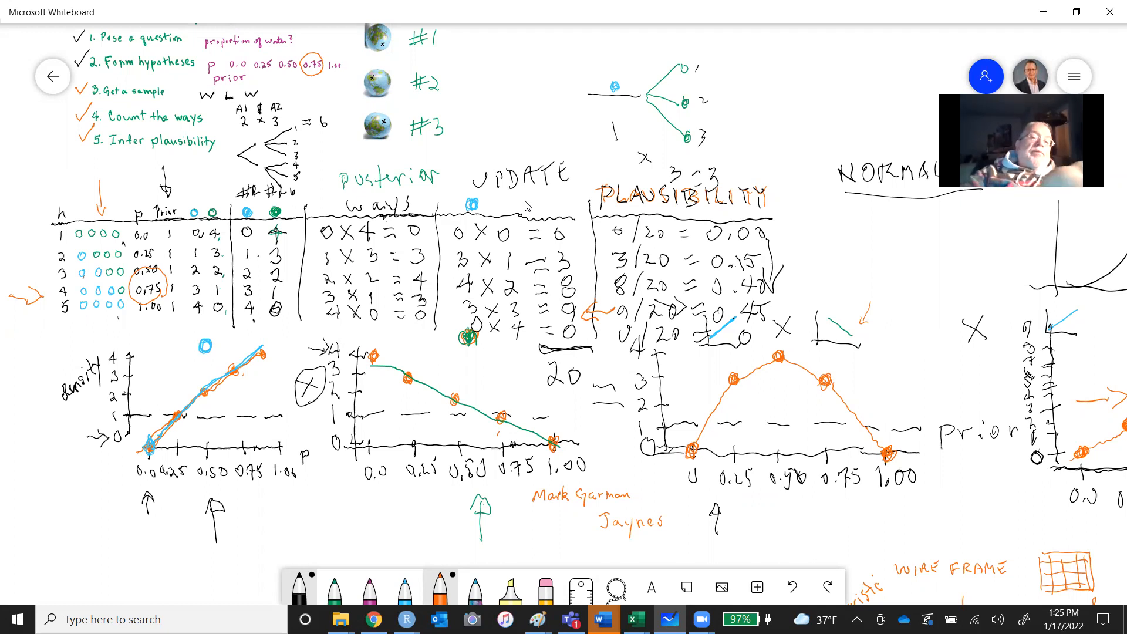
scroll(527, 206, "up", 3)
scroll(527, 206, "left", 2)
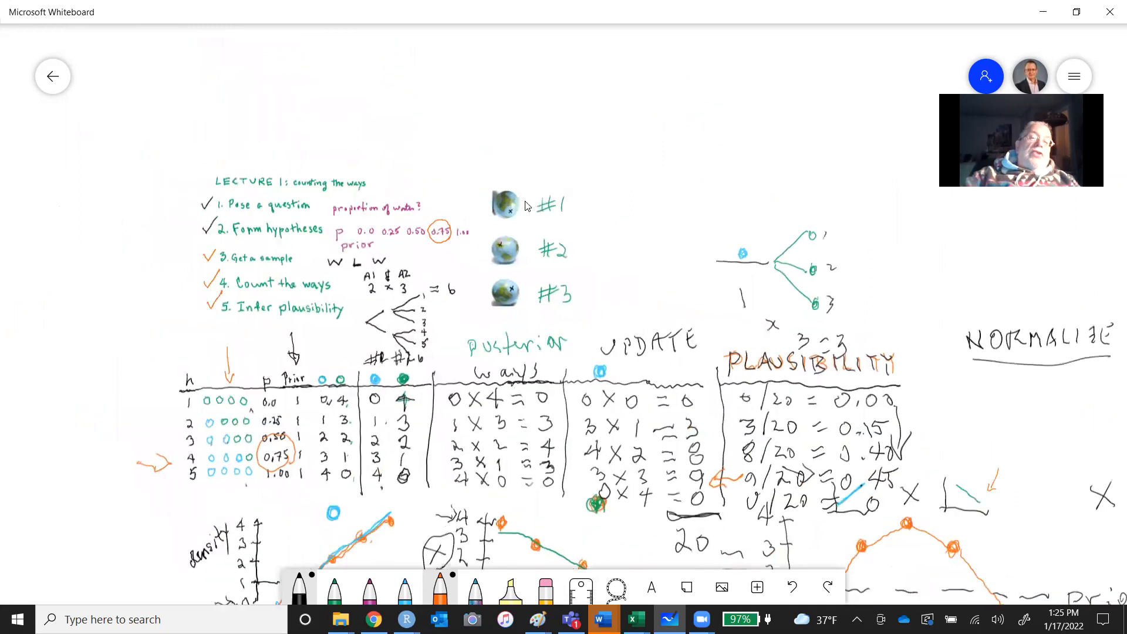
scroll(527, 206, "up", 3)
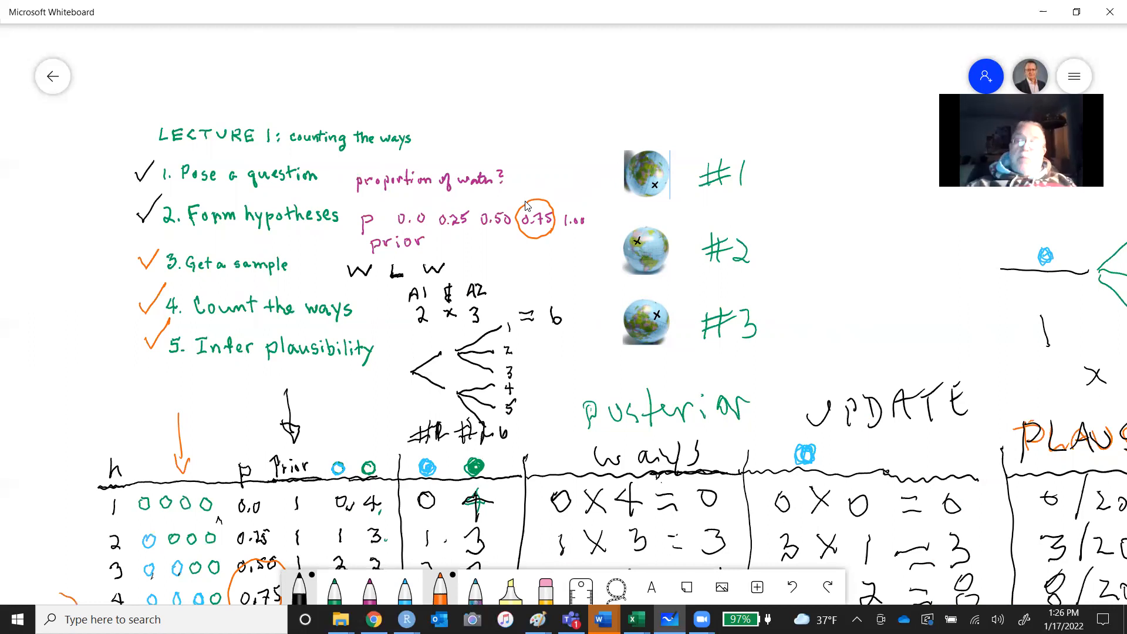
scroll(525, 201, "right", 12)
scroll(525, 202, "down", 3)
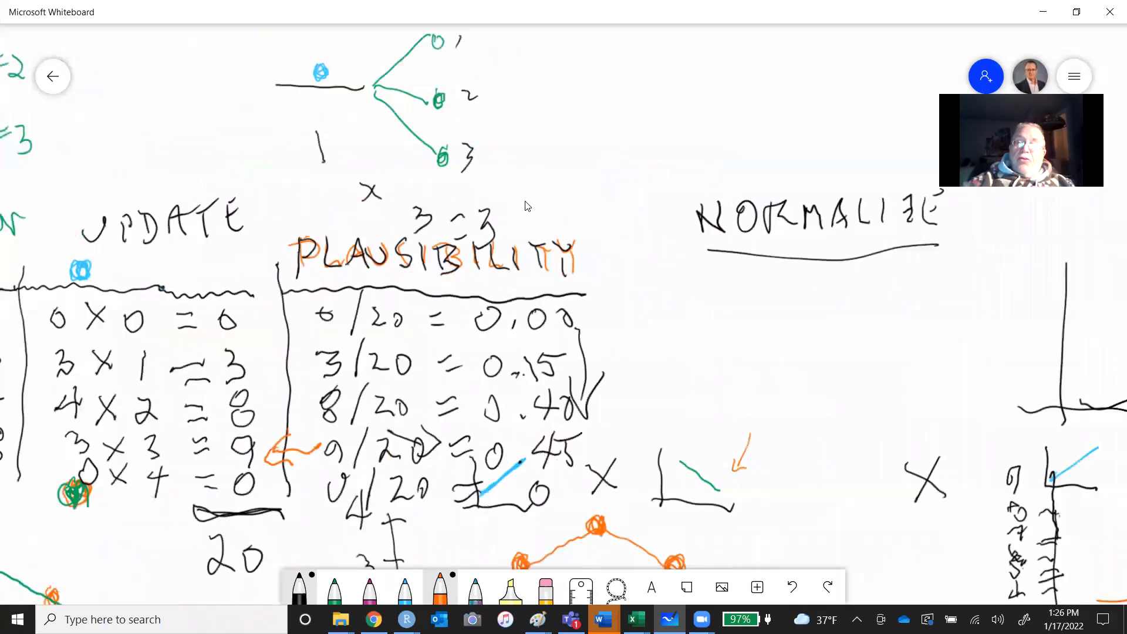
scroll(526, 202, "right", 7)
scroll(526, 202, "down", 1)
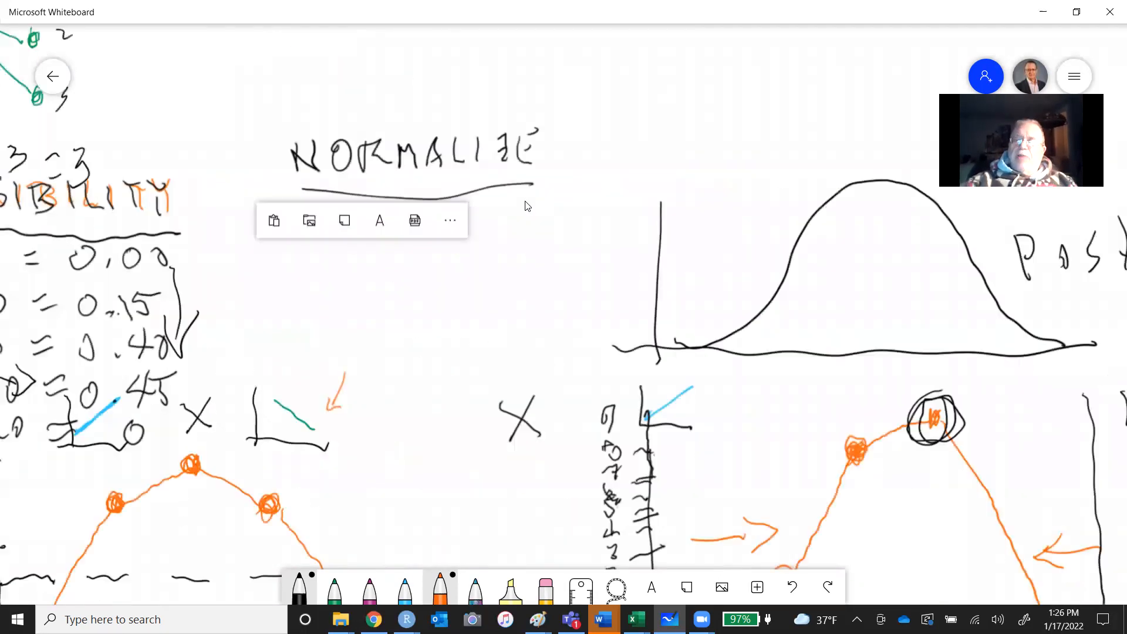
scroll(527, 206, "down", 5)
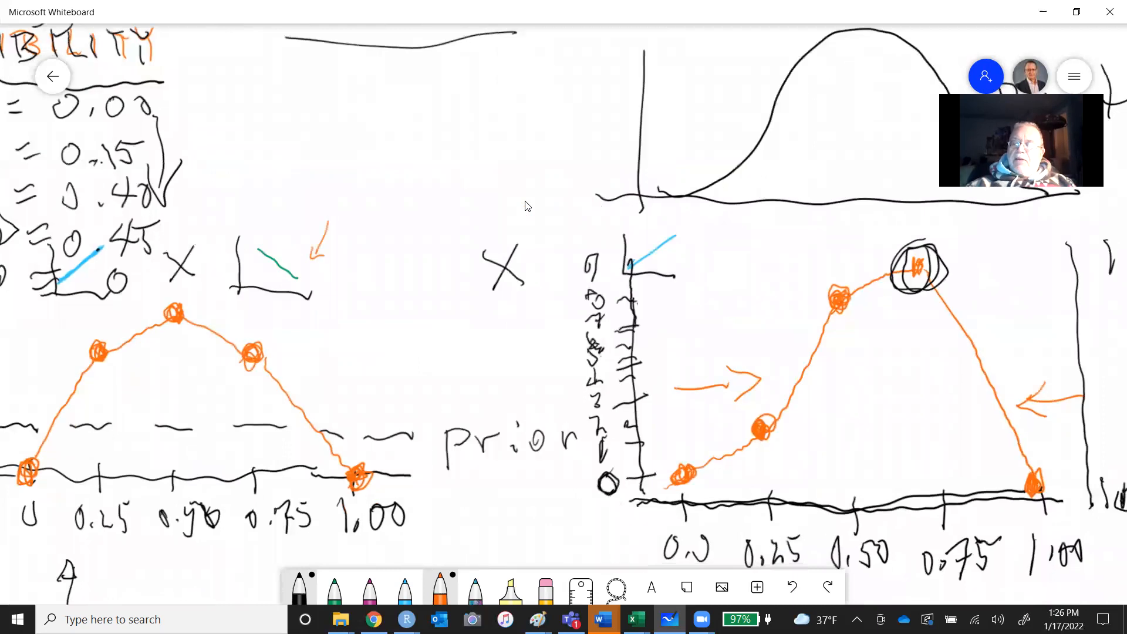